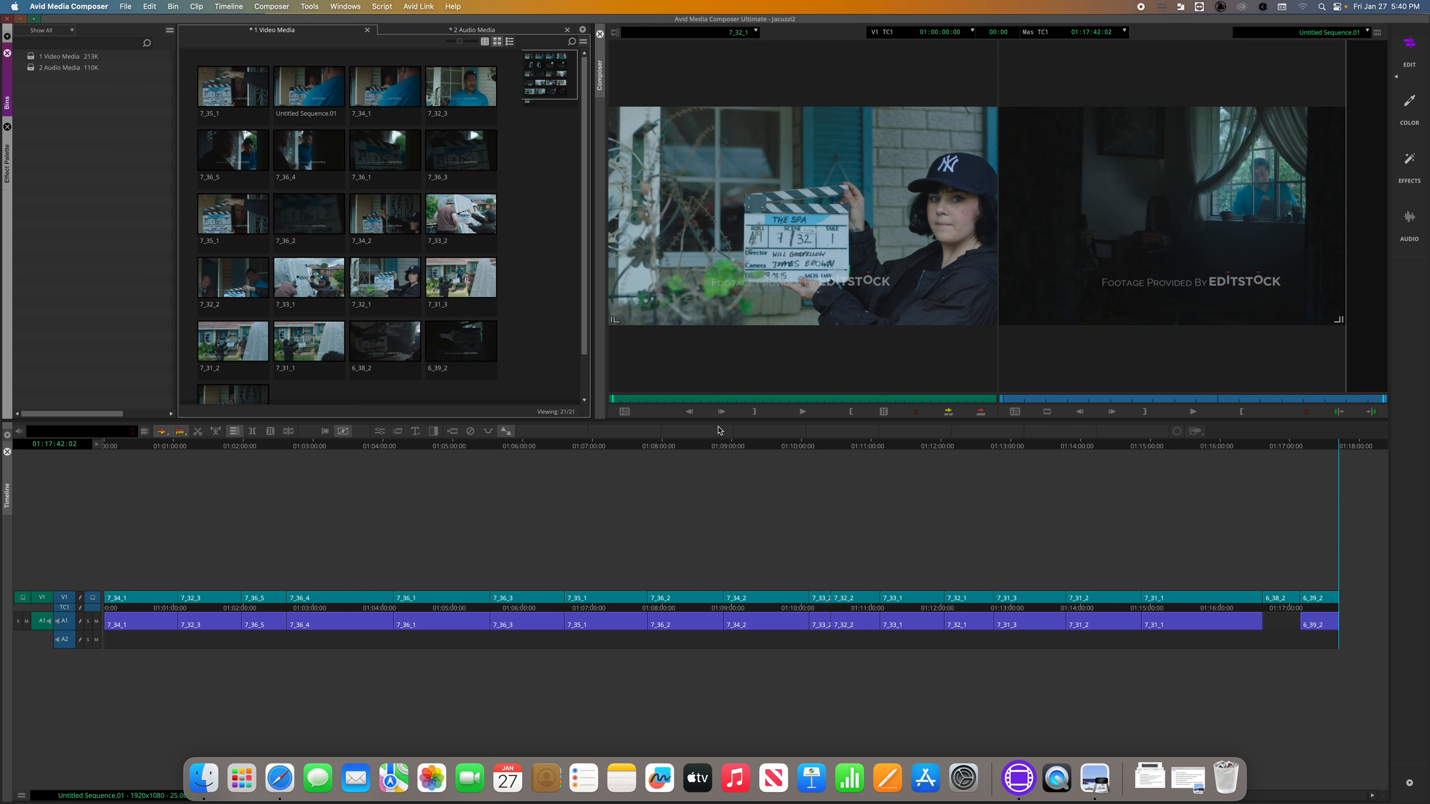
- Switch to Preview to review the list of lesson goals, and close that screenshot
left_click(1098, 780)
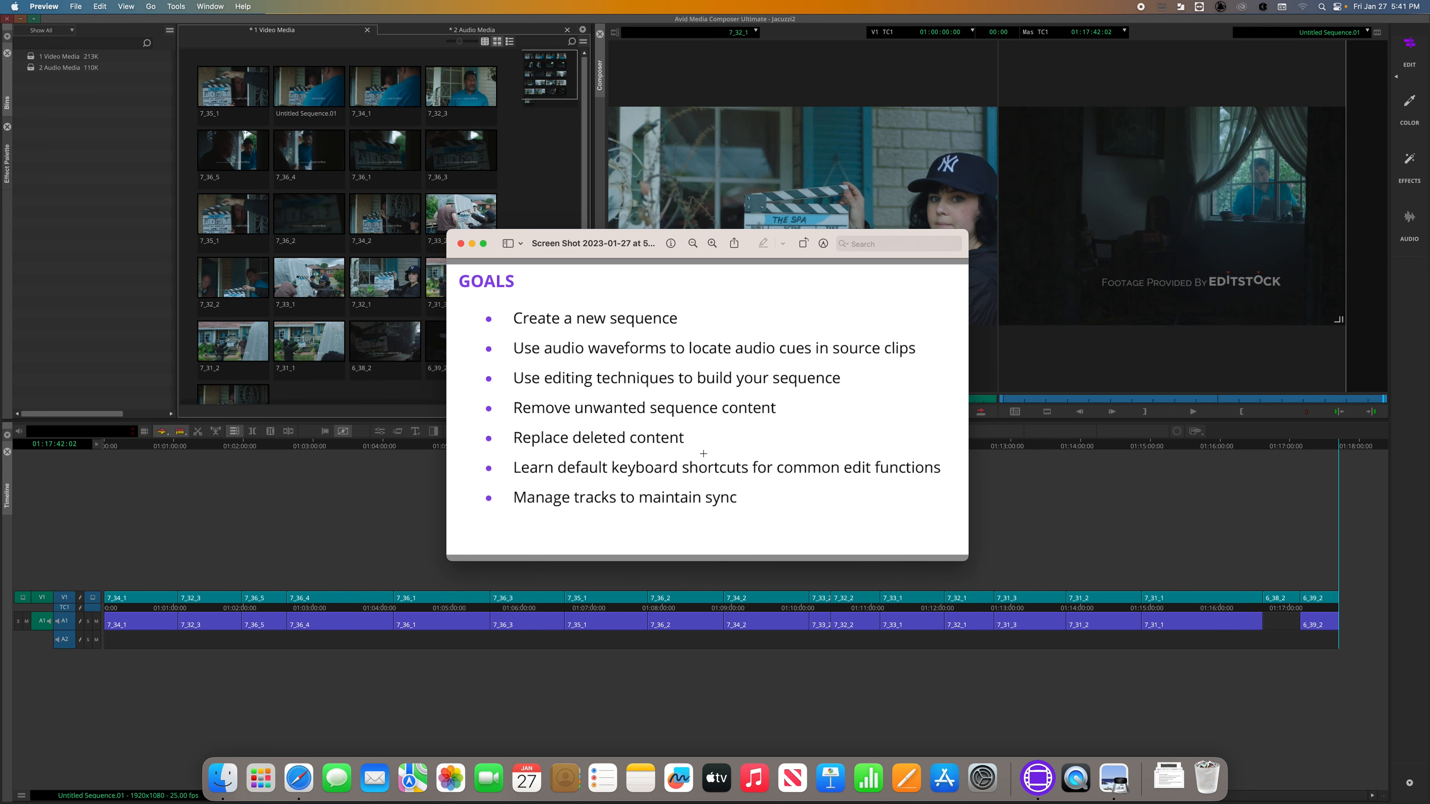
left_click(461, 243)
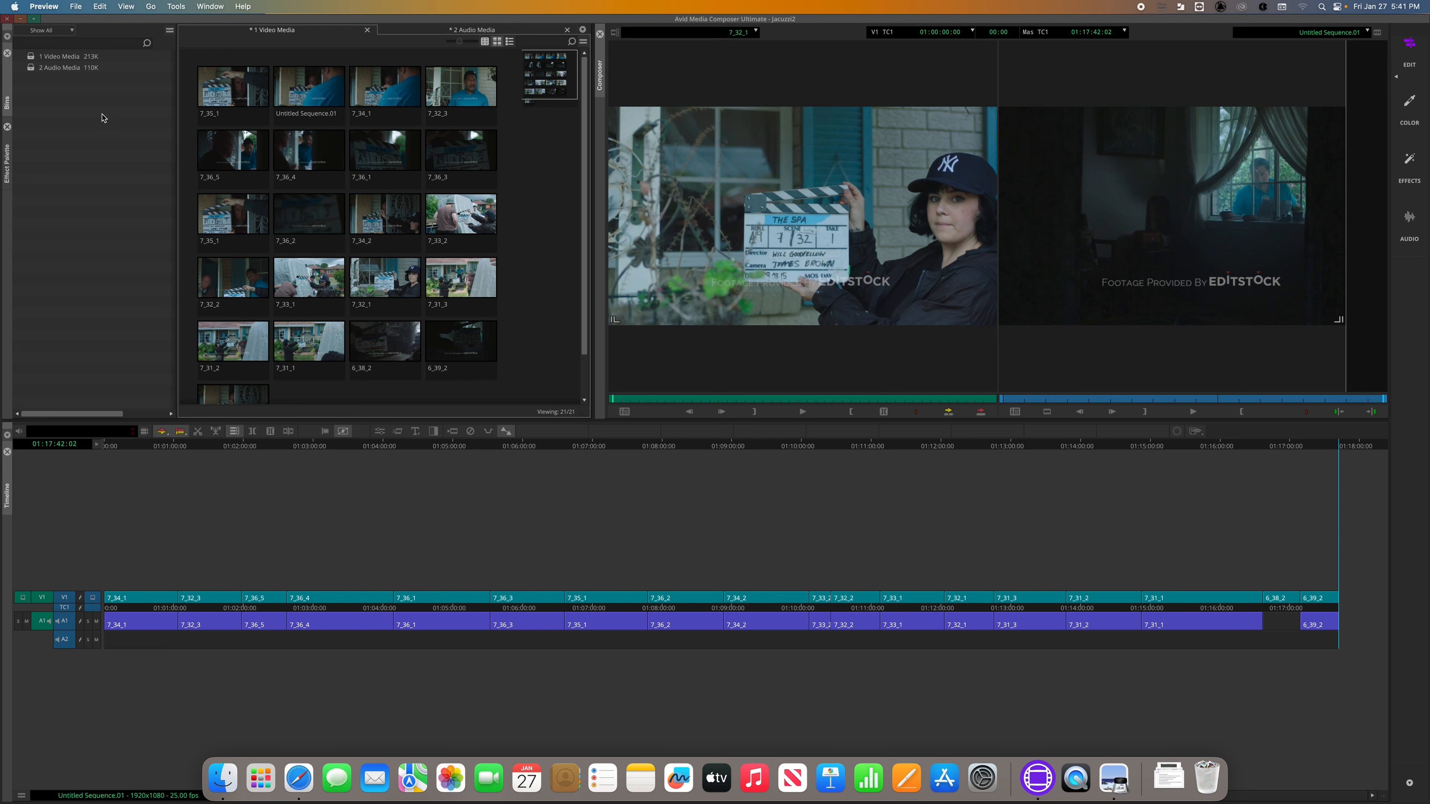
- Examine the project's 1 Video Media and 2 Audio Media bins and look over all clips in the Video Media bin
left_click(55, 62)
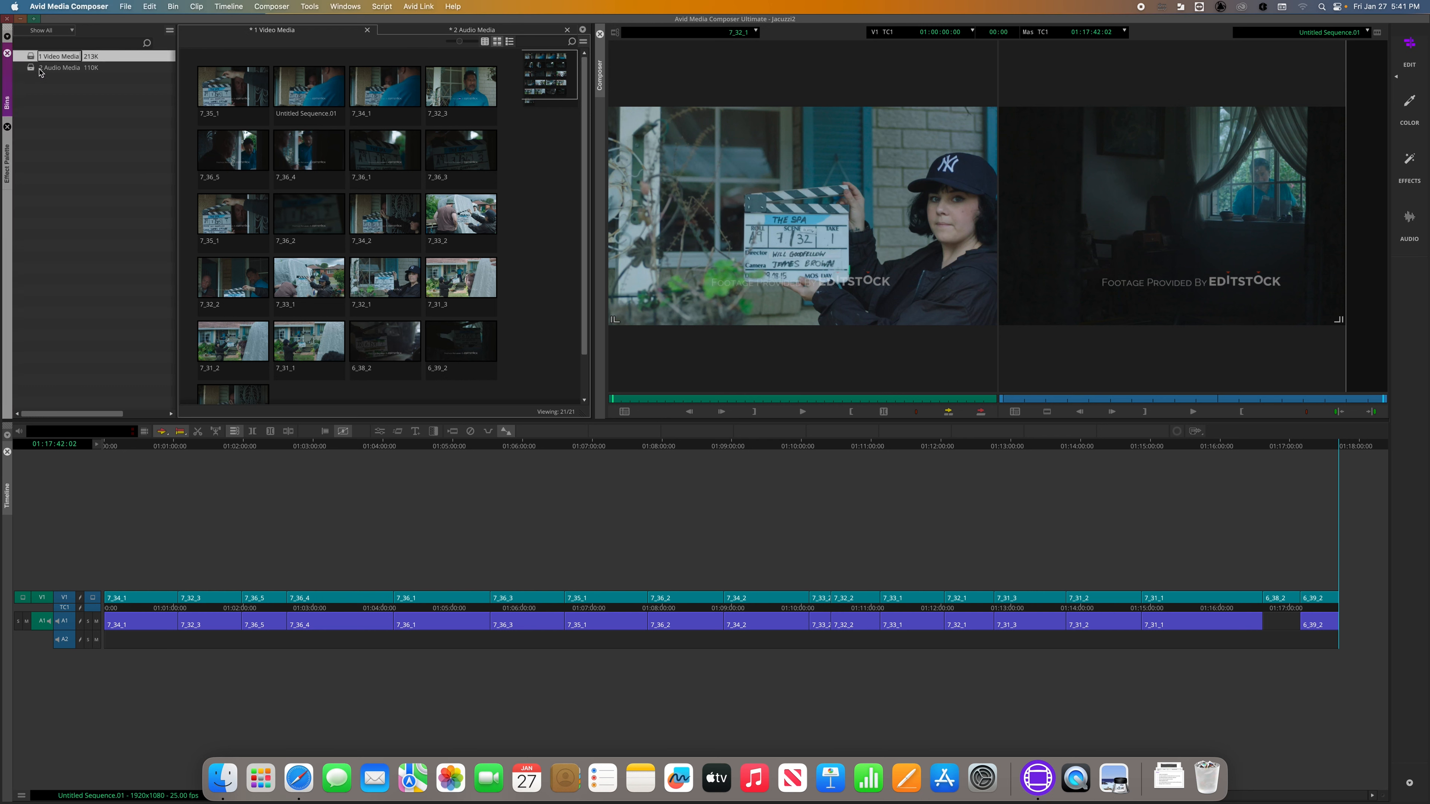
left_click(43, 69)
left_click(50, 93)
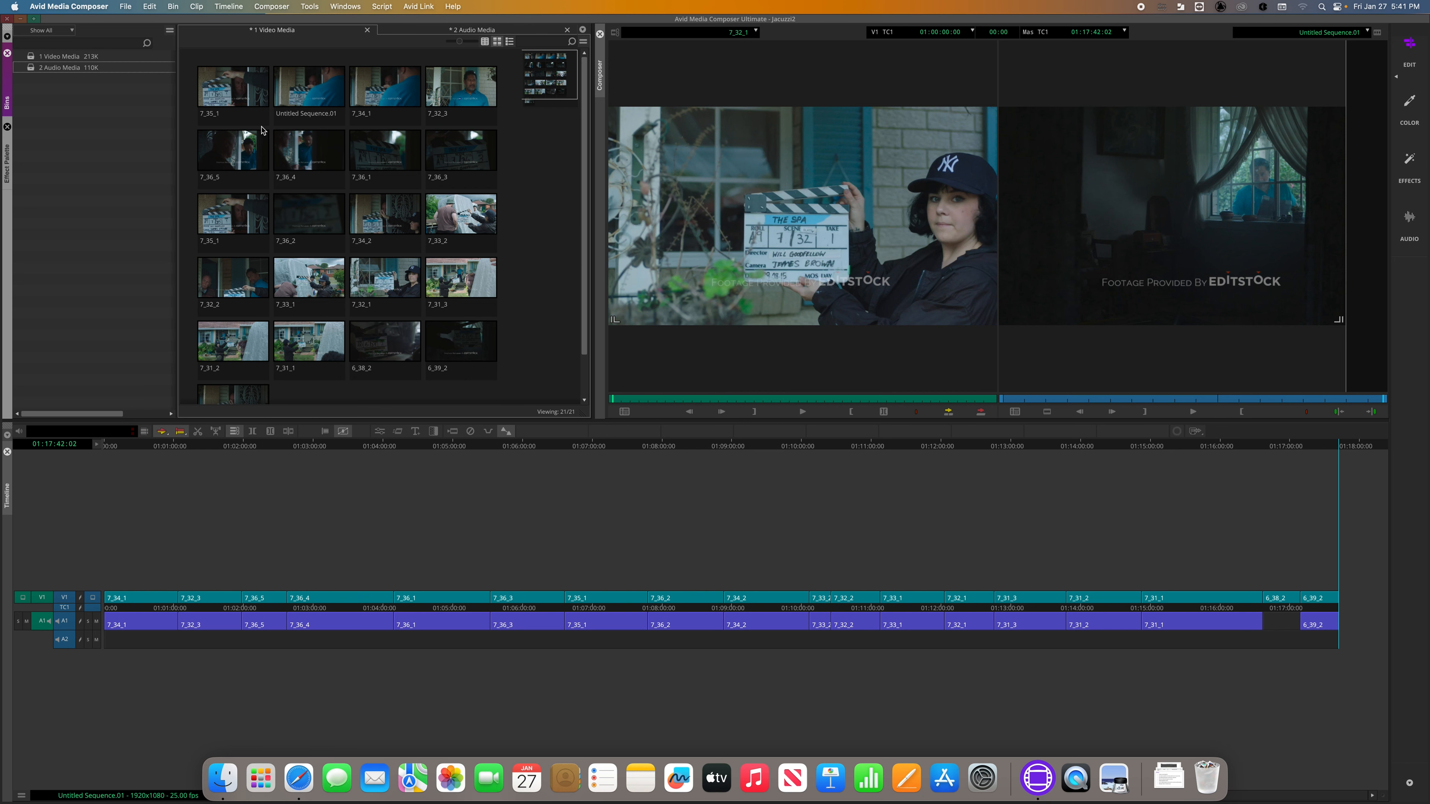
left_click(227, 91)
left_click(340, 90)
left_click(356, 117)
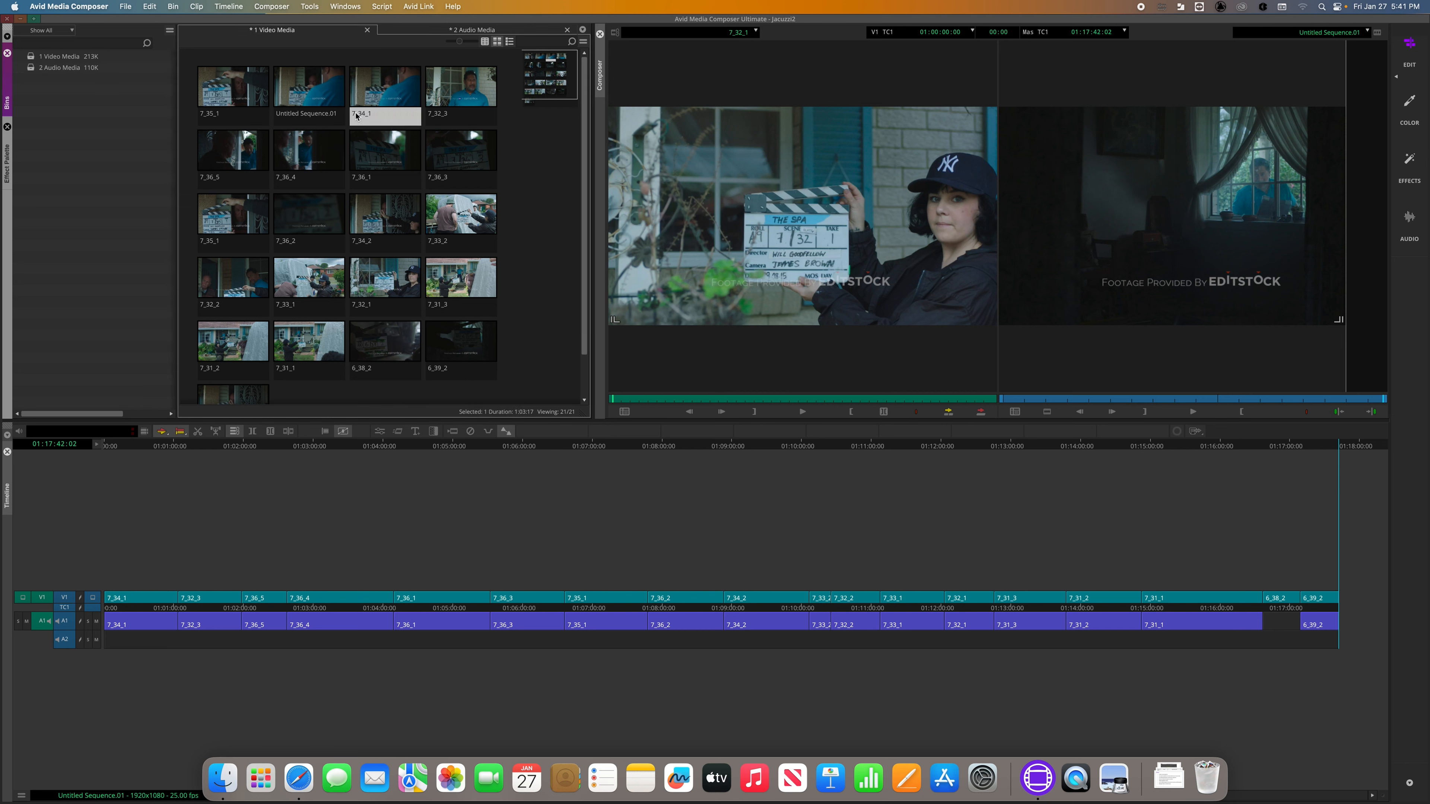
left_click(293, 108)
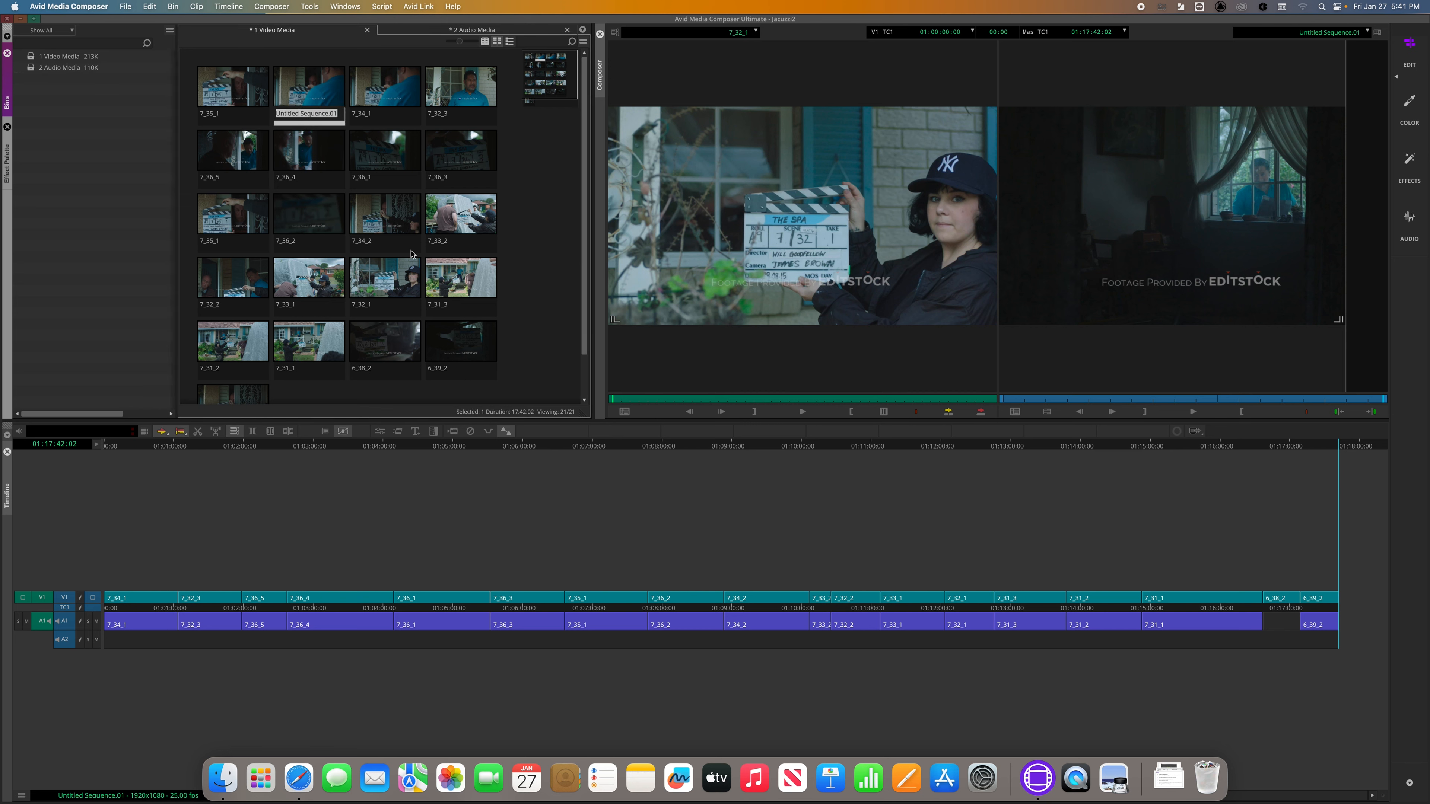
scroll(404, 321, "down", 2)
left_click(228, 352)
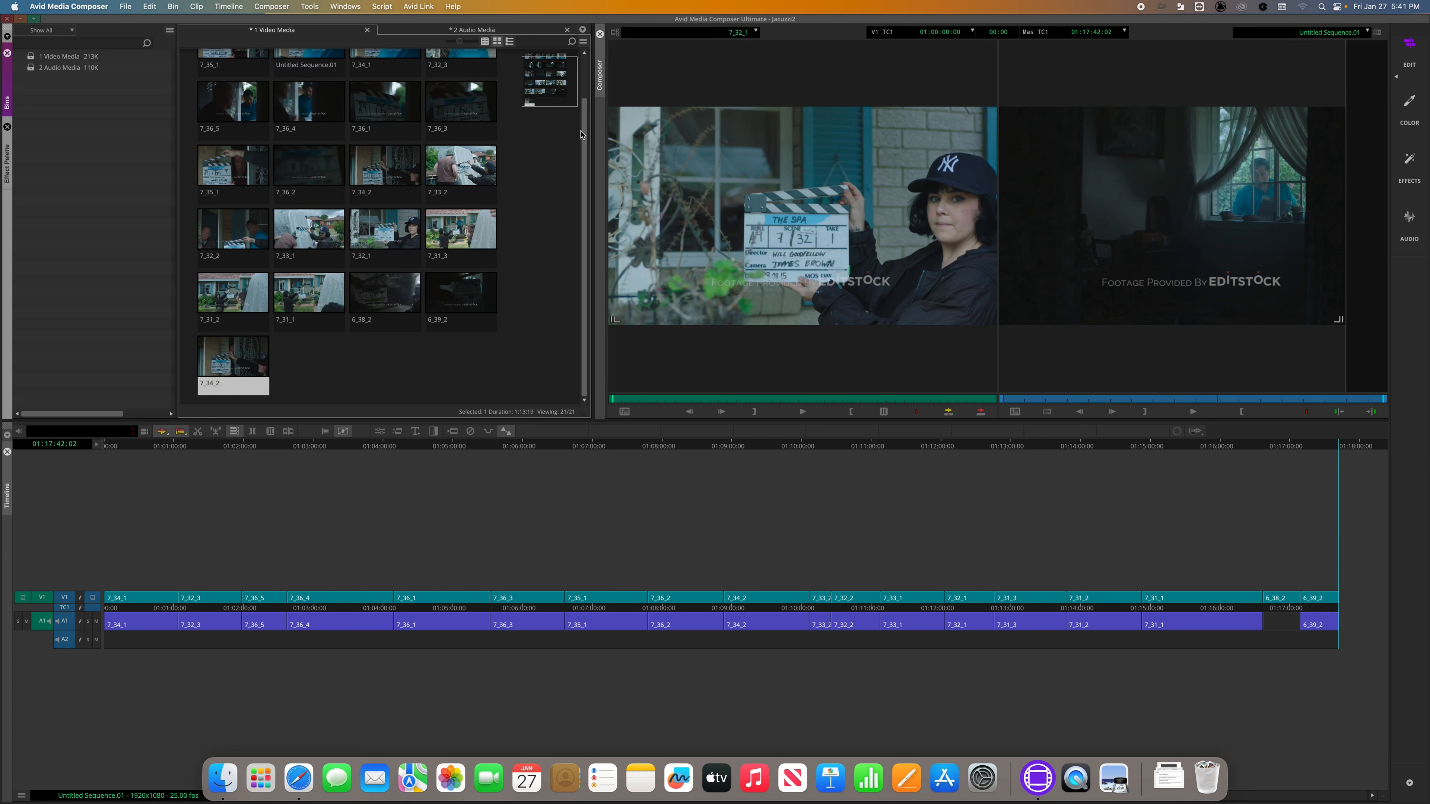
scroll(487, 137, "up", 2)
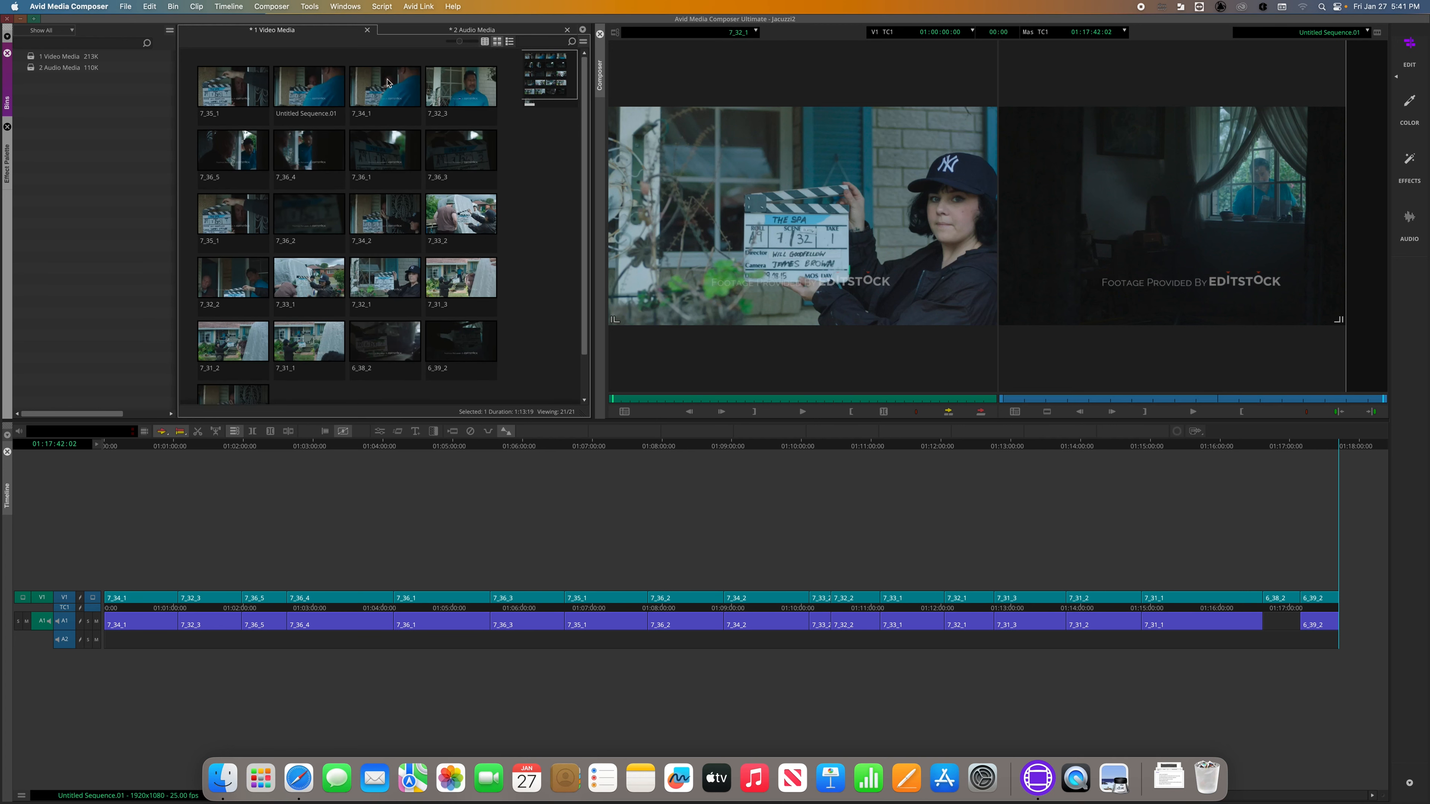
- Rearrange the Video Media thumbnails, moving Untitled Sequence.01 to the third row and clips 7_34_2 and 6_38_2 to the second
left_click_drag(316, 95, 309, 225)
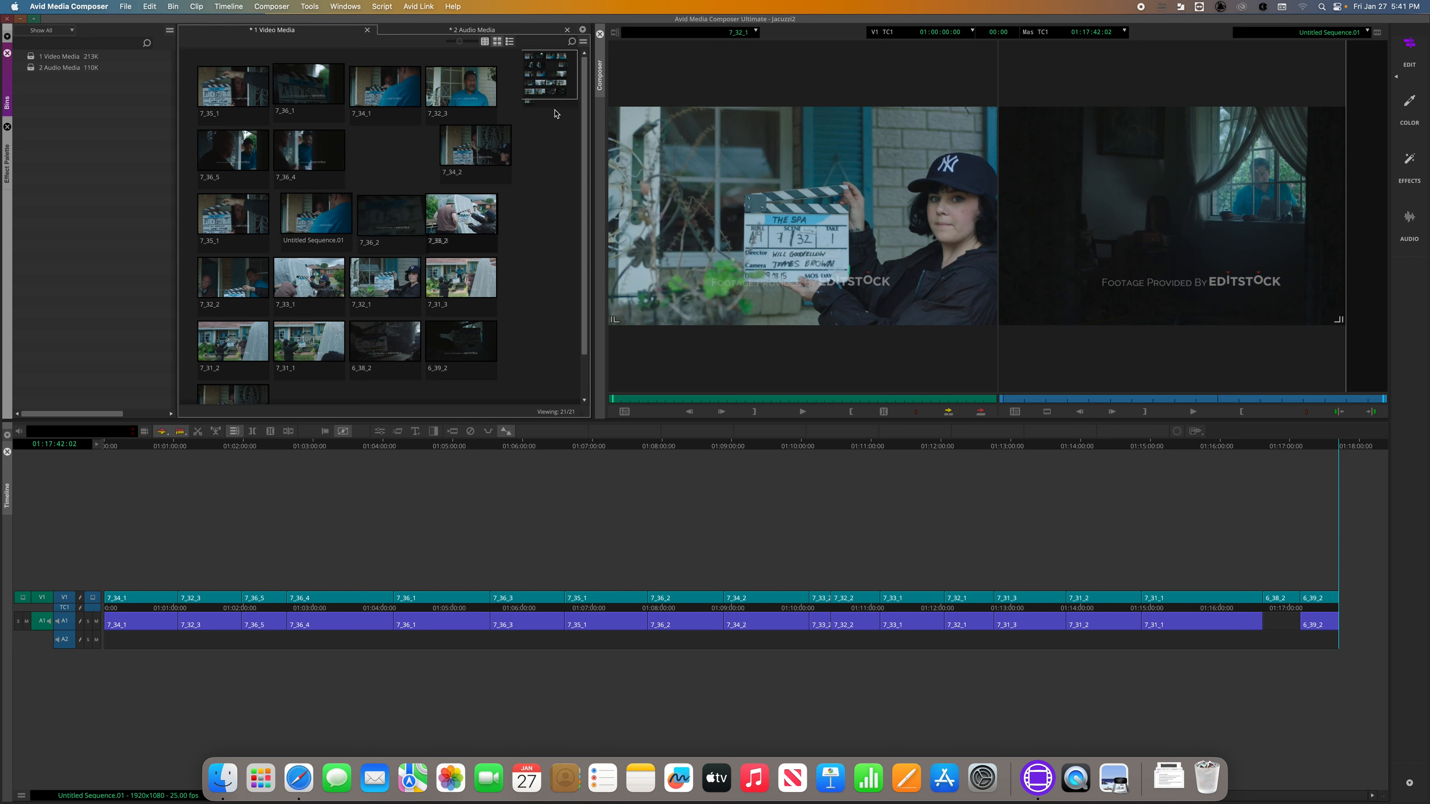
left_click_drag(465, 160, 362, 156)
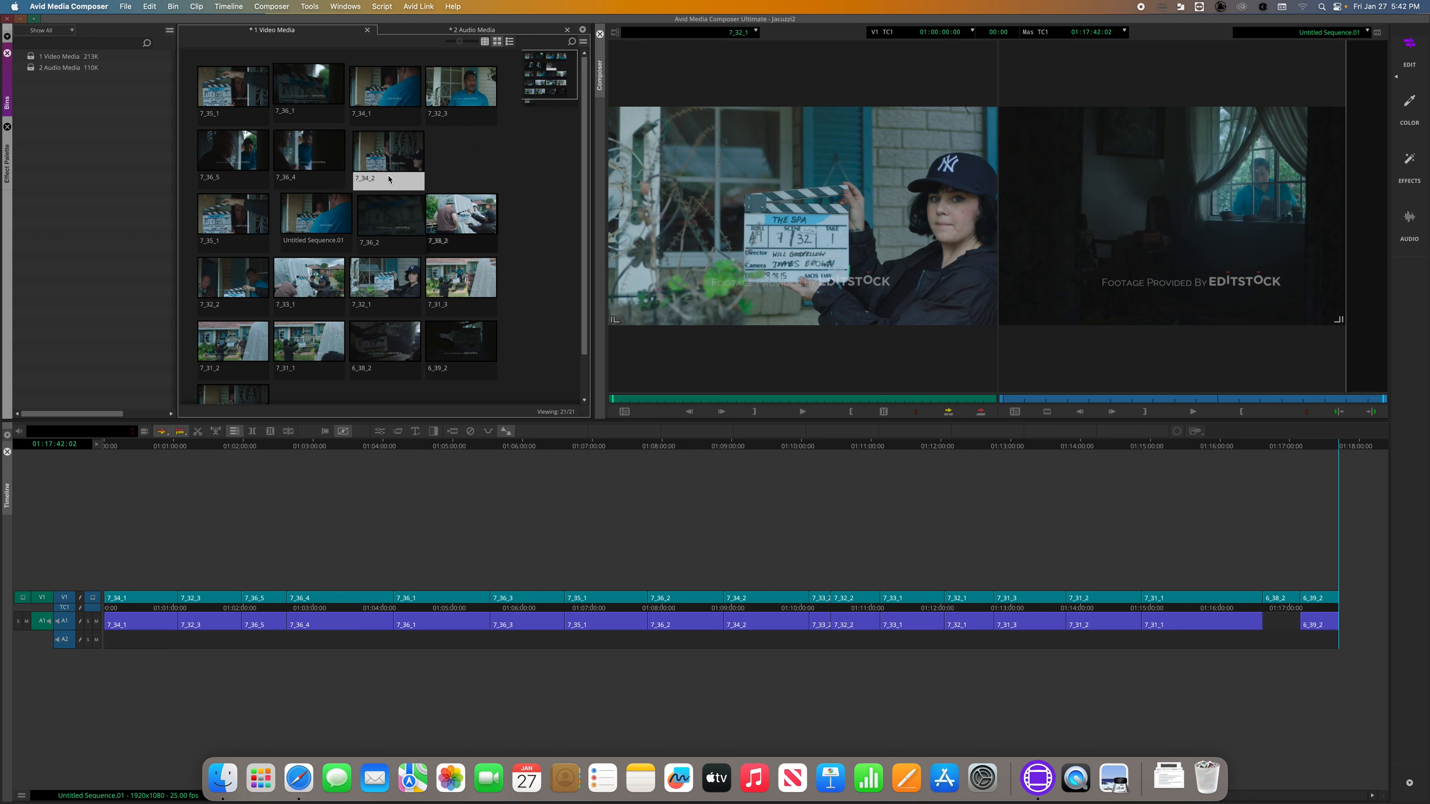
left_click_drag(381, 339, 467, 149)
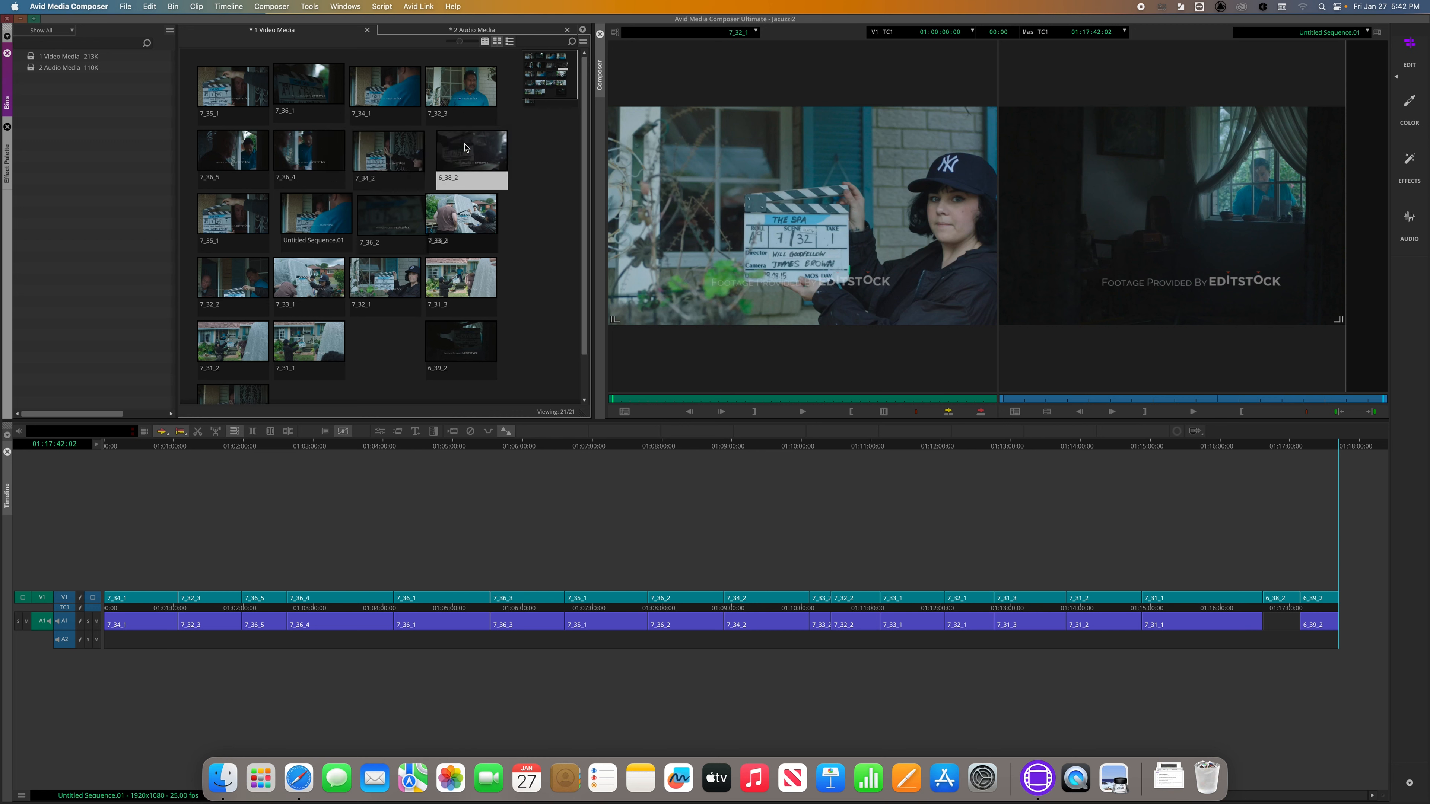
- Tidy the Video Media bin by applying Fill Window to its thumbnails, and save the bin
left_click(173, 6)
mouse_move(217, 99)
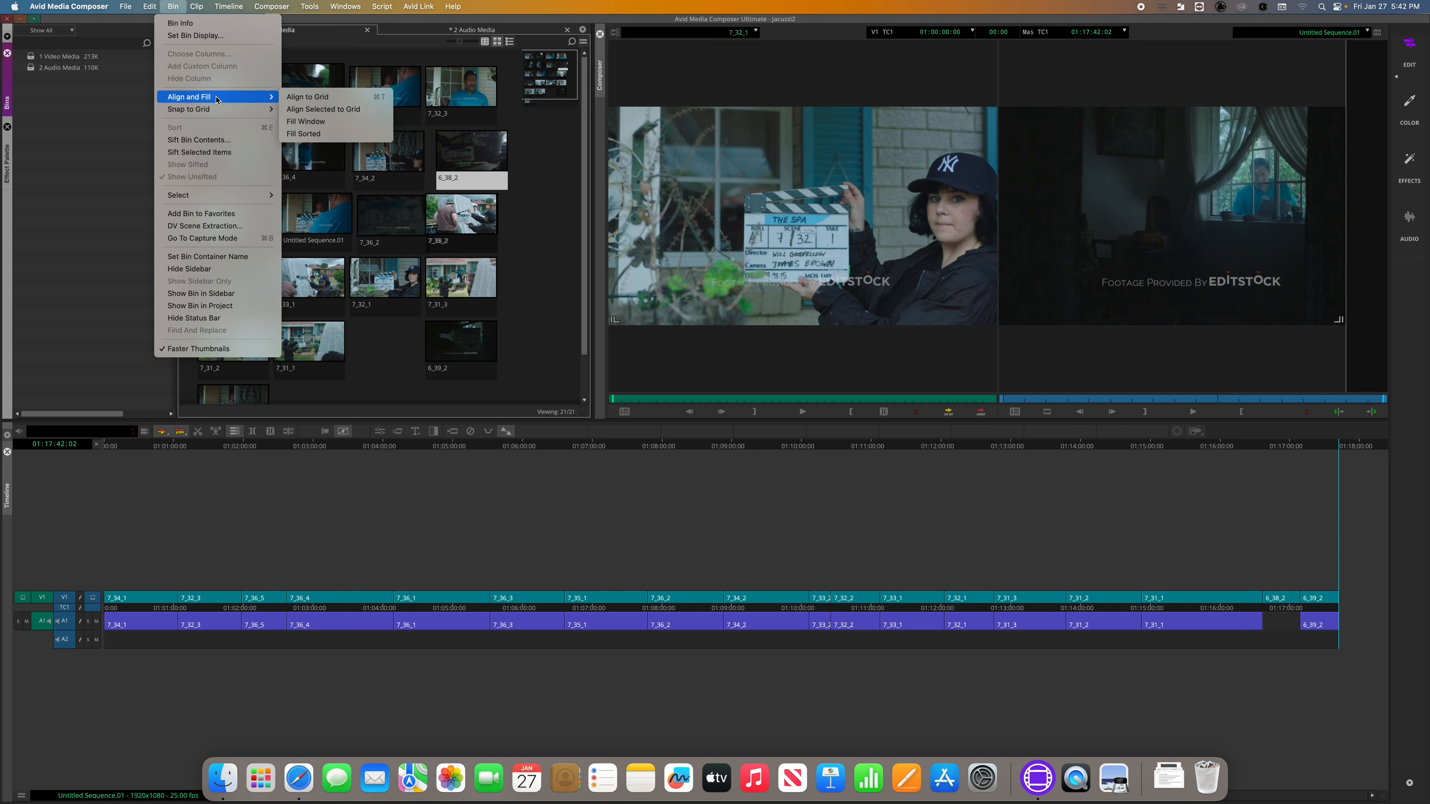
left_click(321, 123)
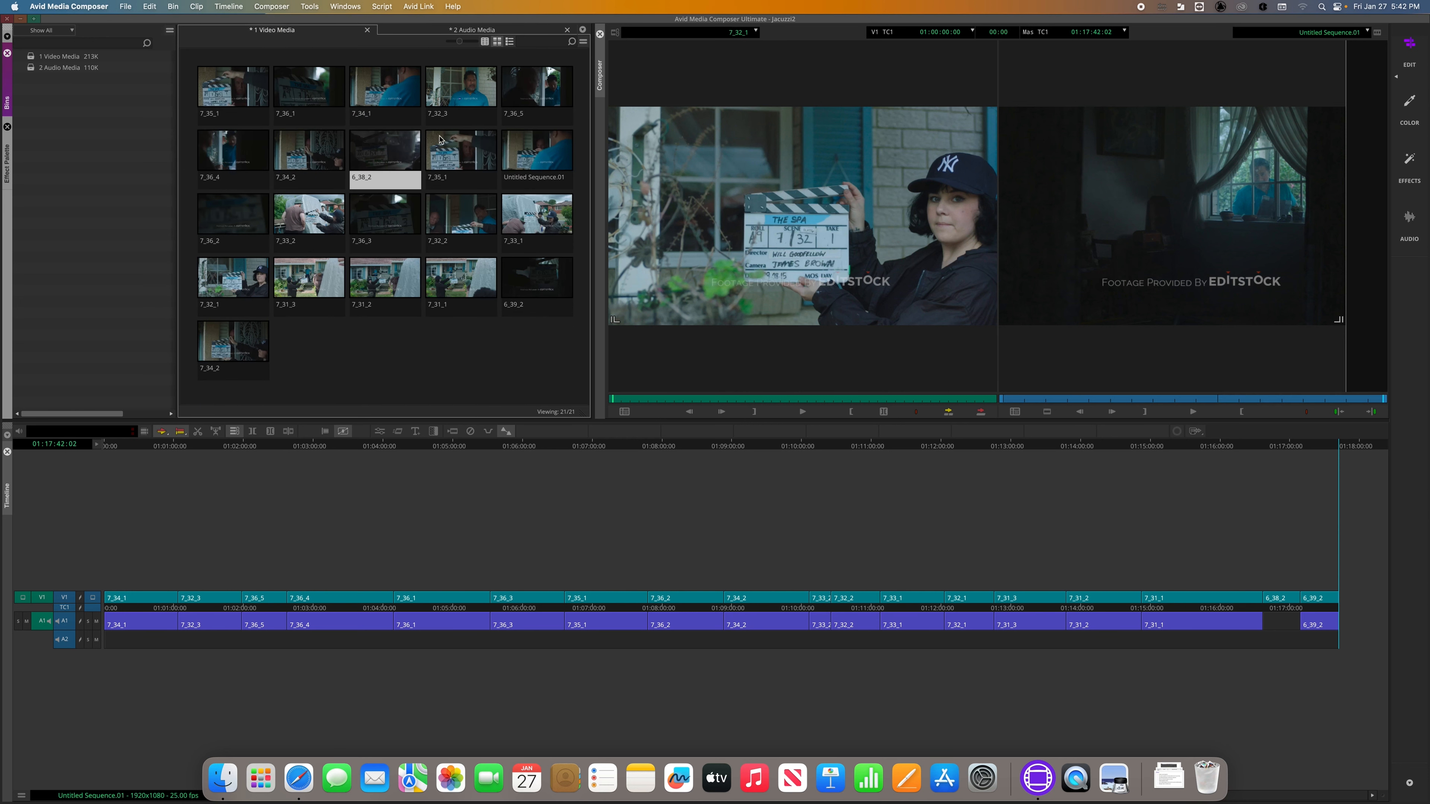
left_click(358, 330)
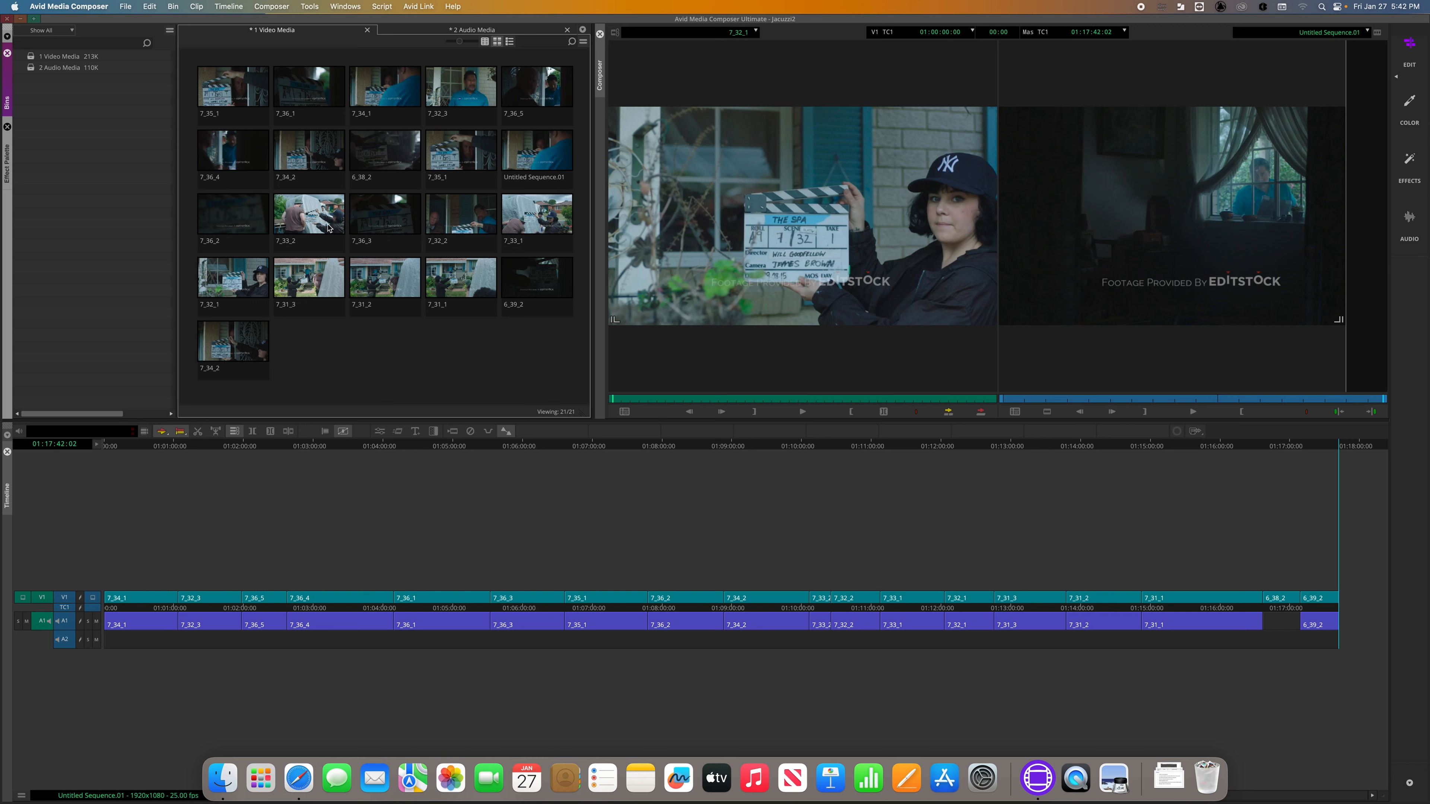
key("super+s")
- Scrub back and forth through Untitled Sequence.01 in the timeline to look over its footage
left_click_drag(526, 448, 724, 437)
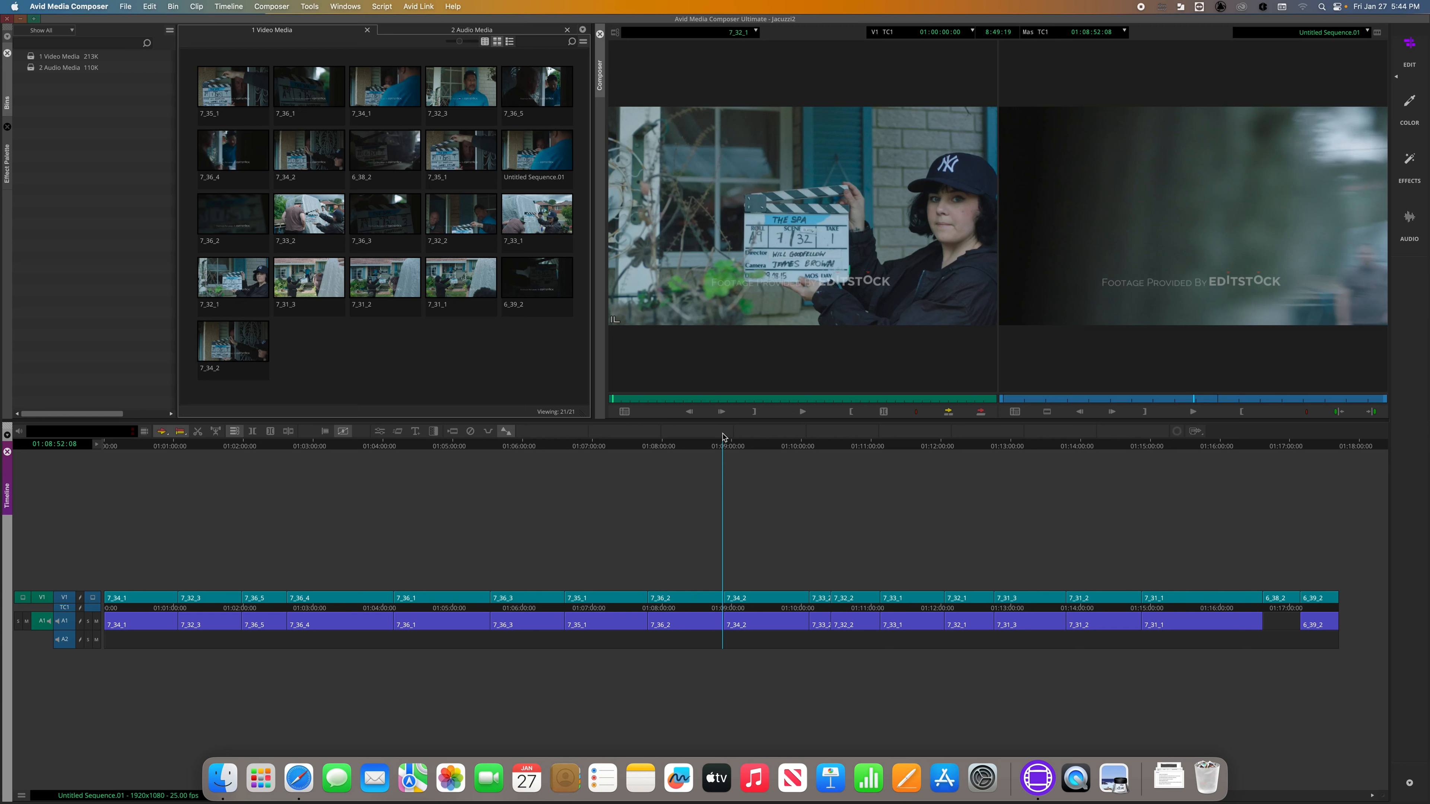
left_click_drag(716, 447, 629, 445)
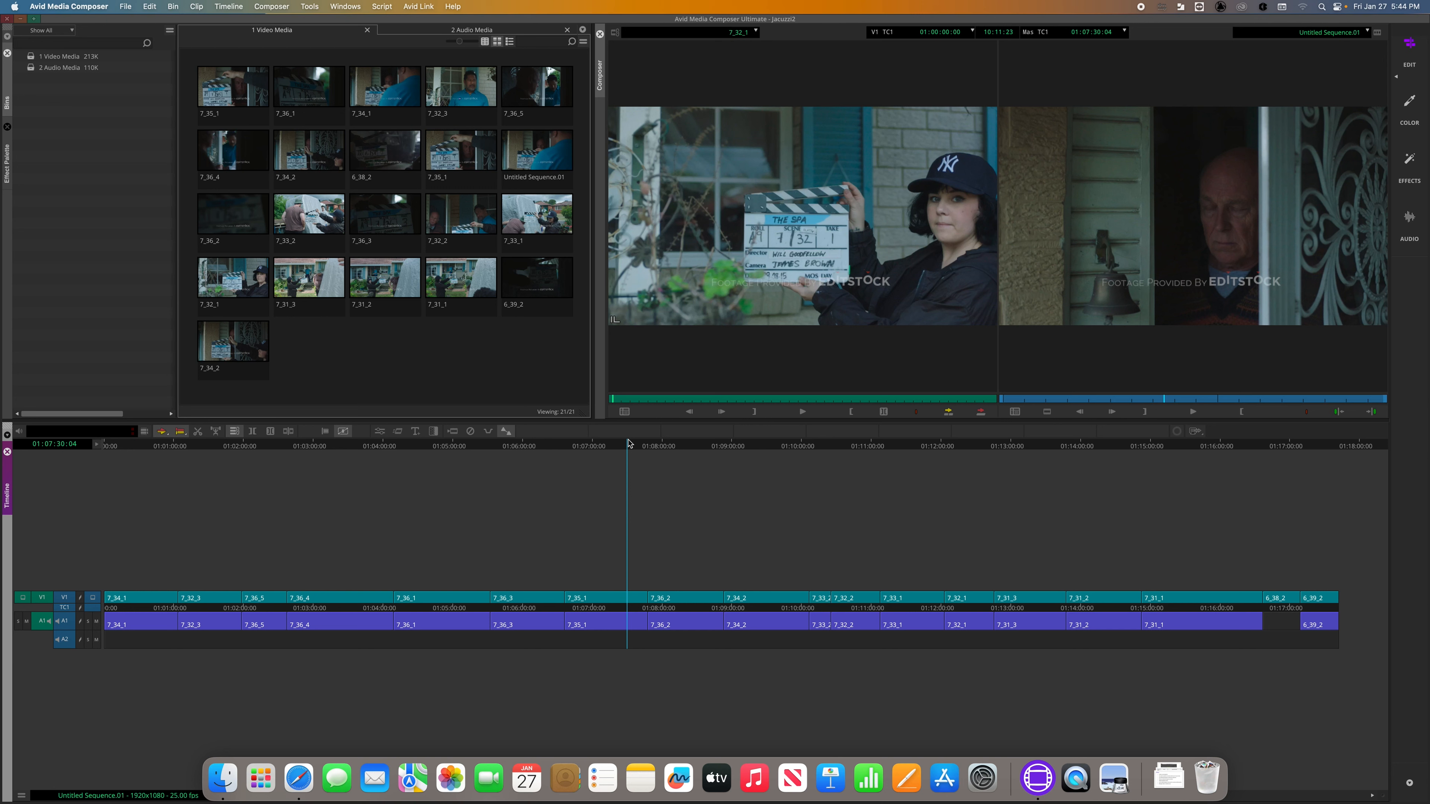
mouse_move(377, 442)
left_mouse_down()
mouse_move(348, 441)
mouse_move(361, 443)
left_mouse_up()
left_click_drag(490, 502, 788, 436)
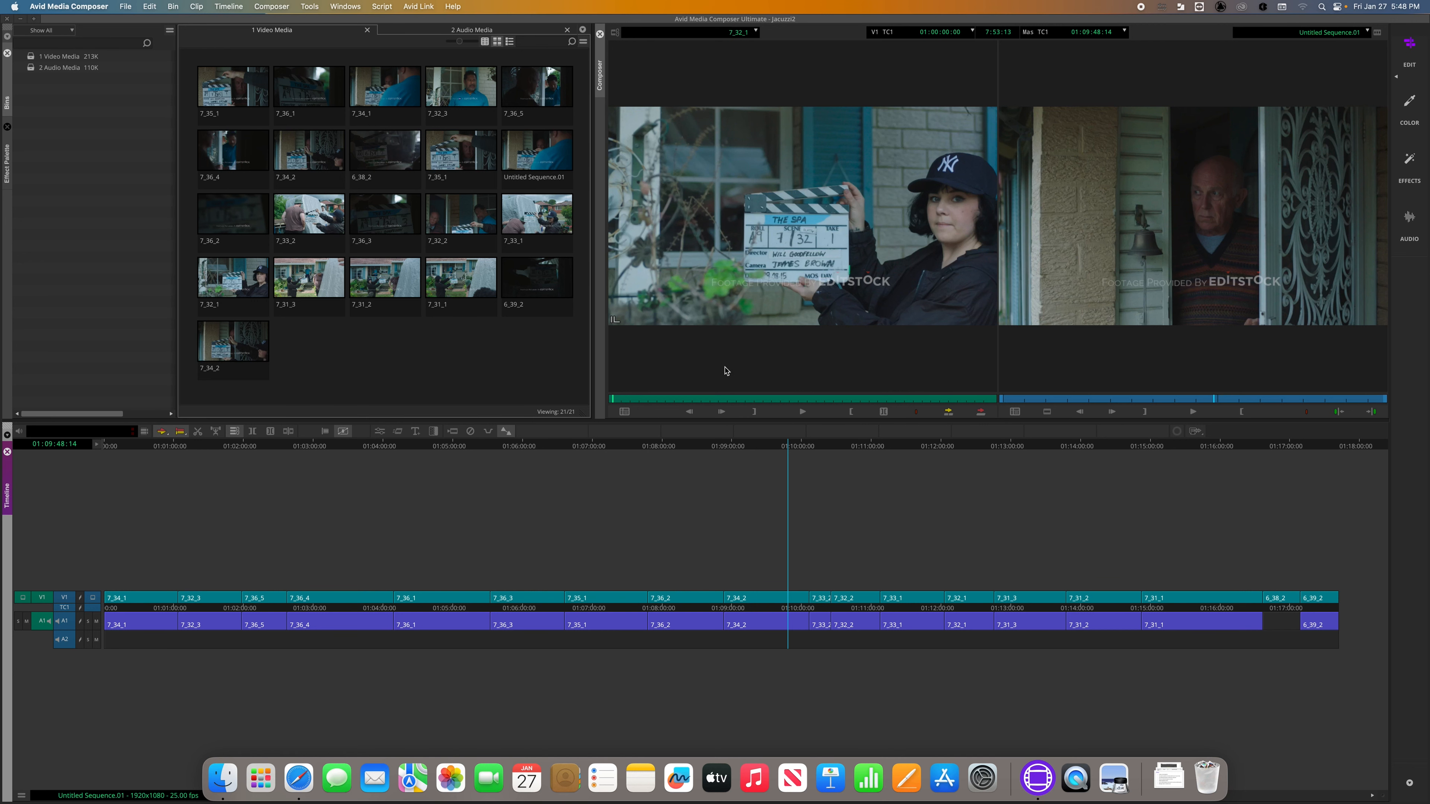
- Return the playhead to the start of the sequence and play the opening of clip 7_34_1
left_click_drag(1070, 533, 96, 698)
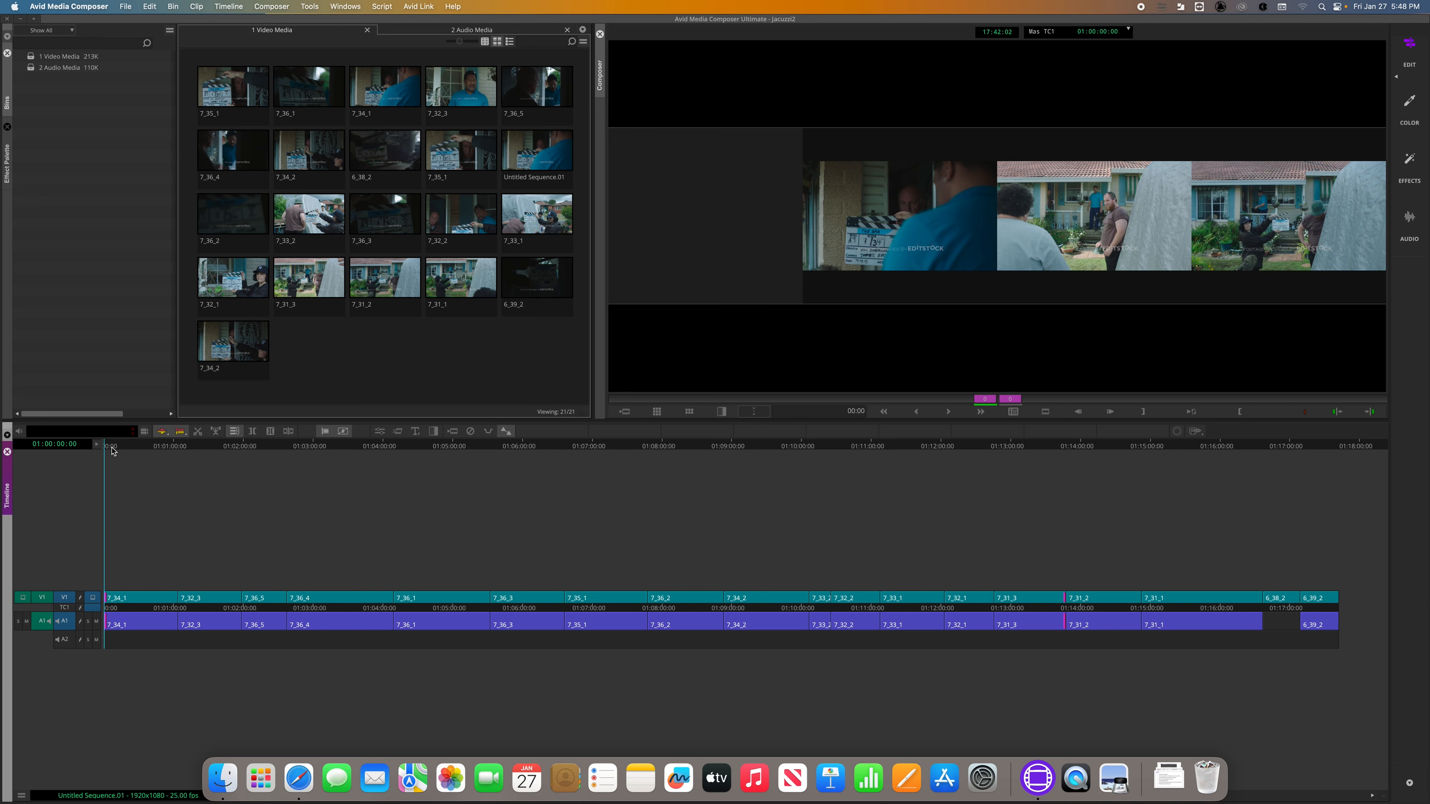
left_click(247, 448)
left_click_drag(278, 450, 93, 440)
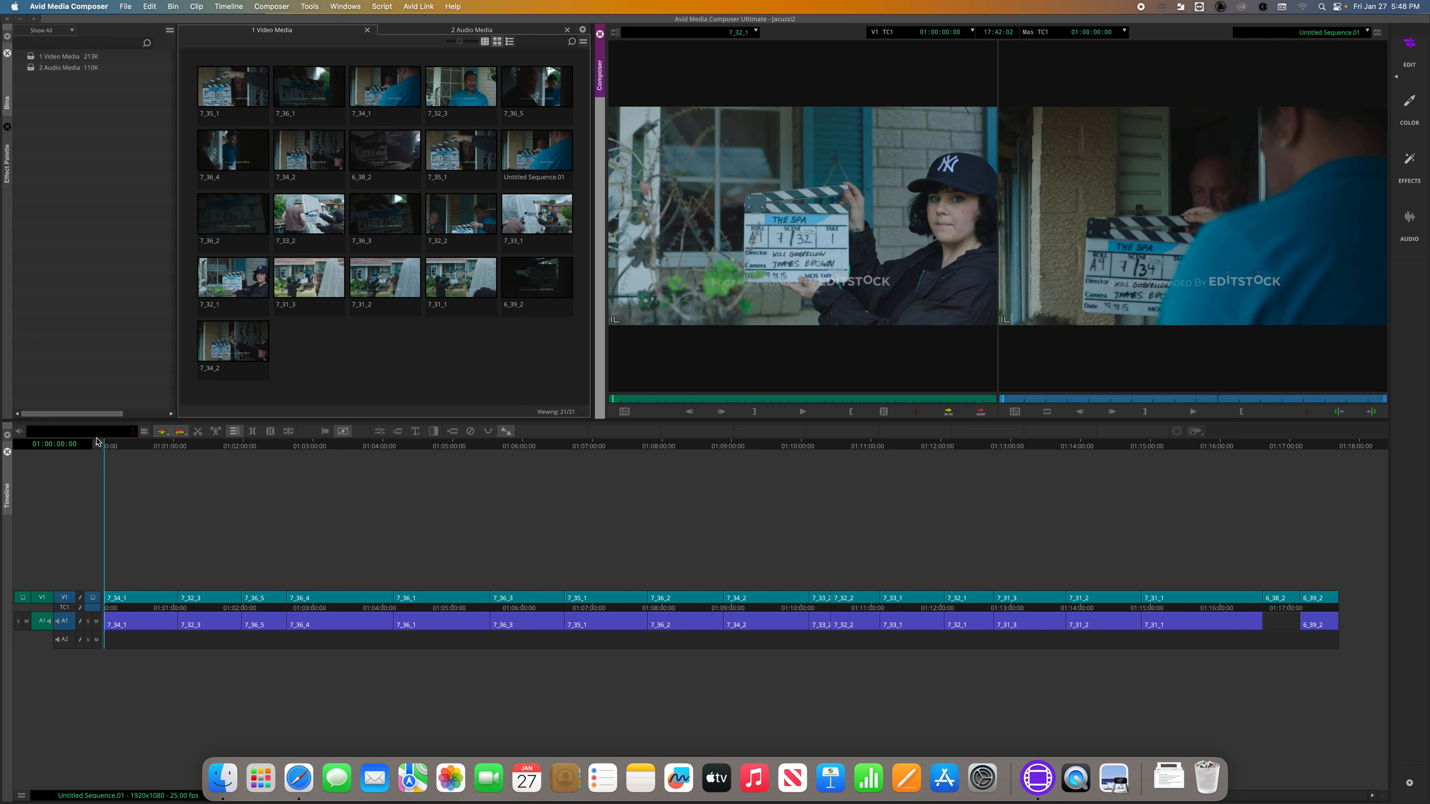
key("space")
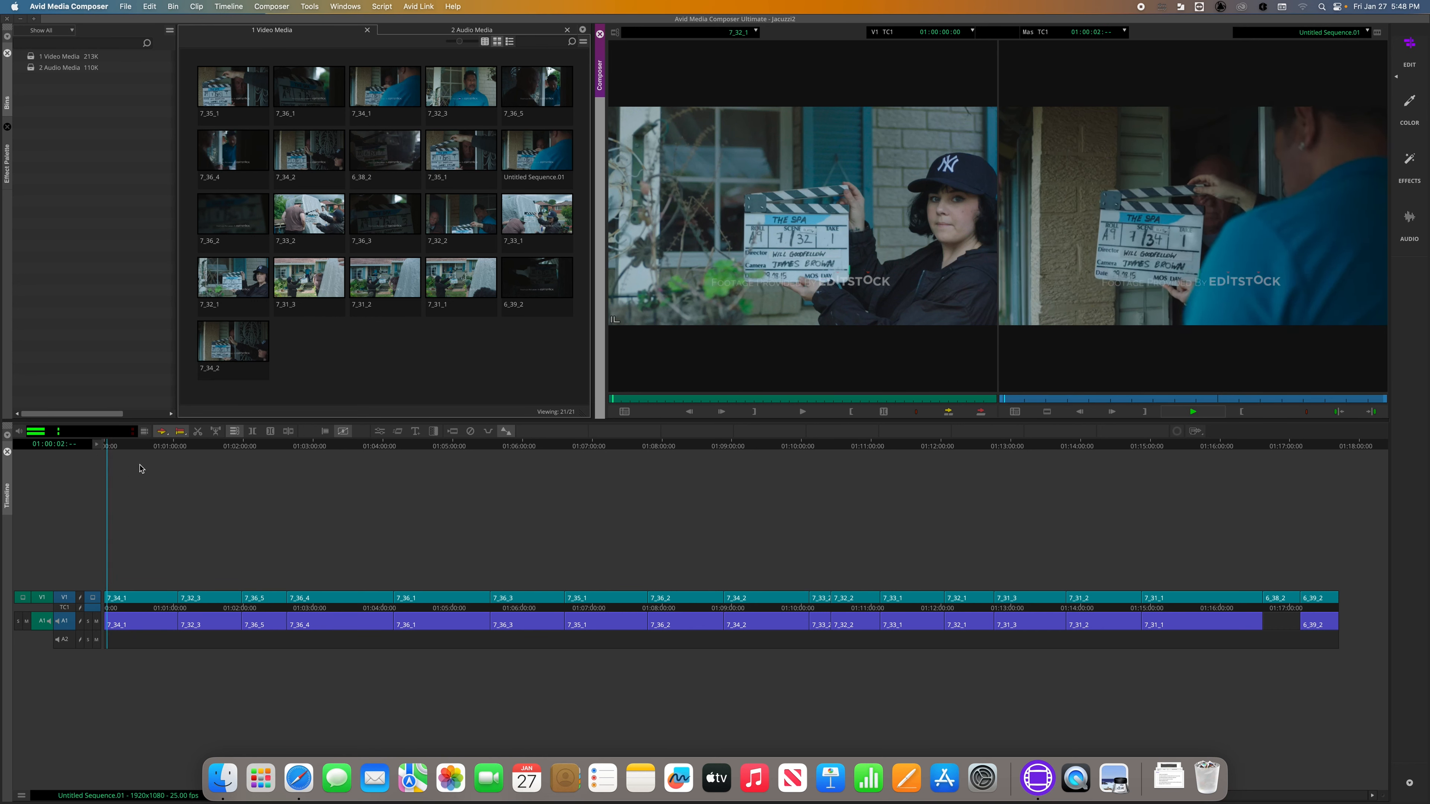
key("space")
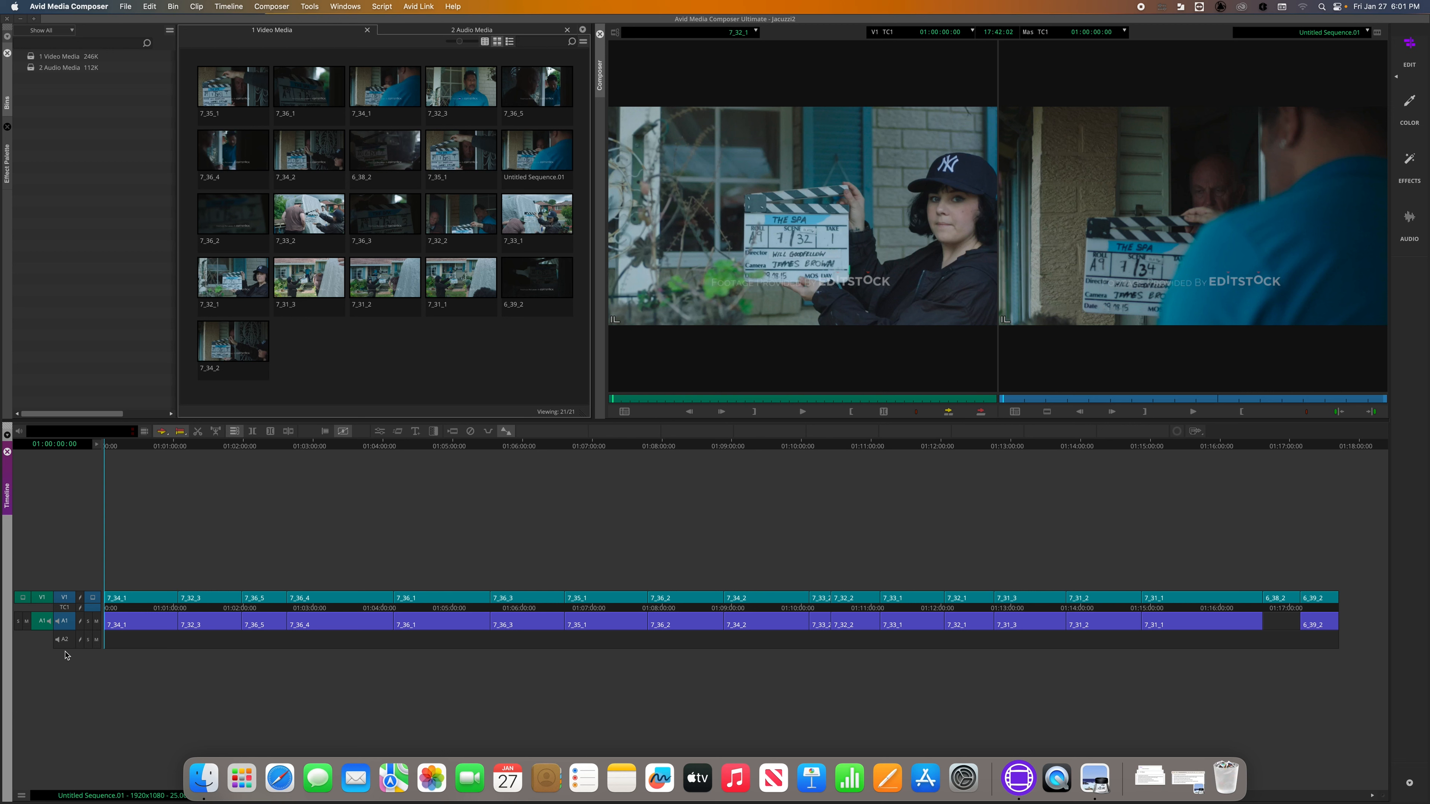
- Rename audio track A1 as Dialogue
right_click(68, 627)
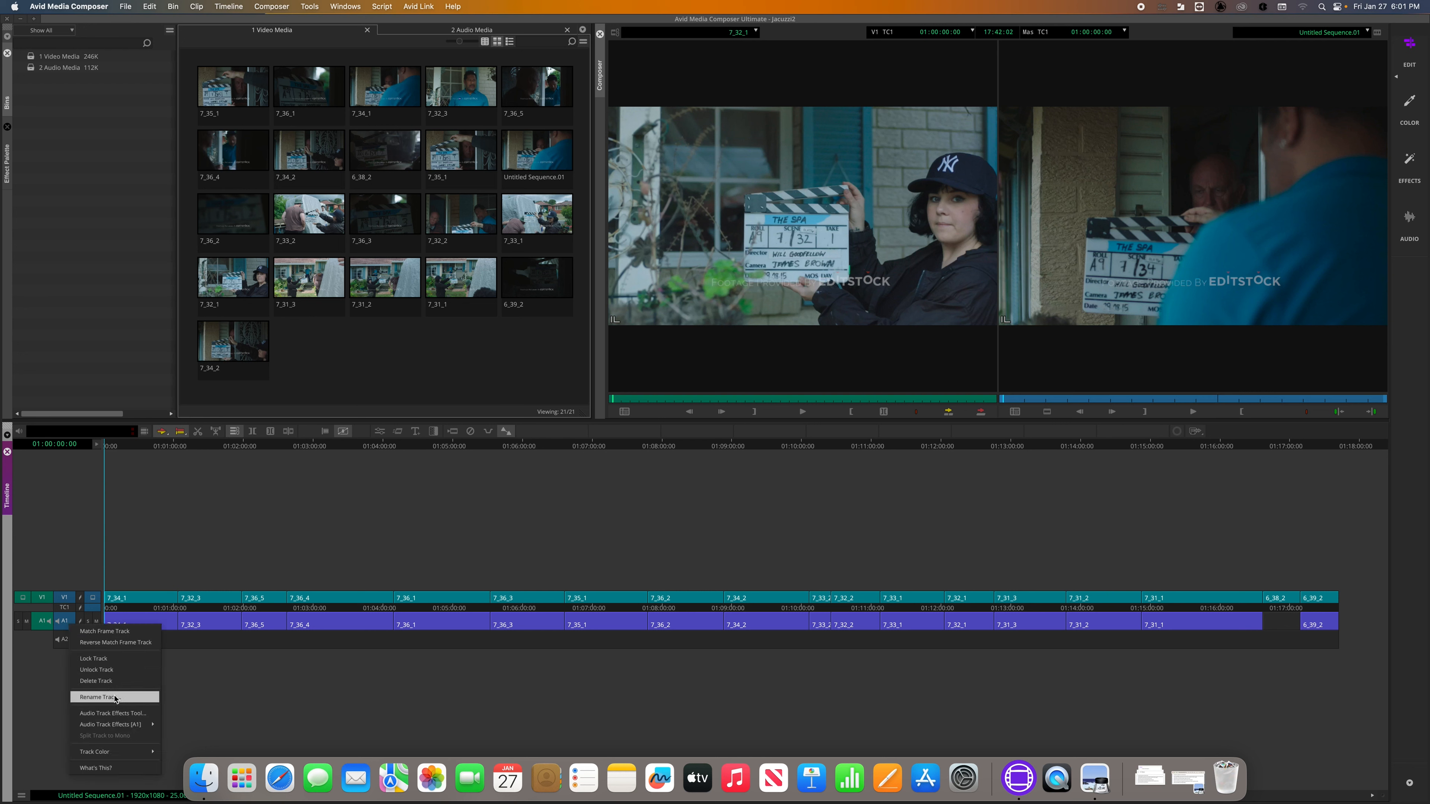
left_click(99, 697)
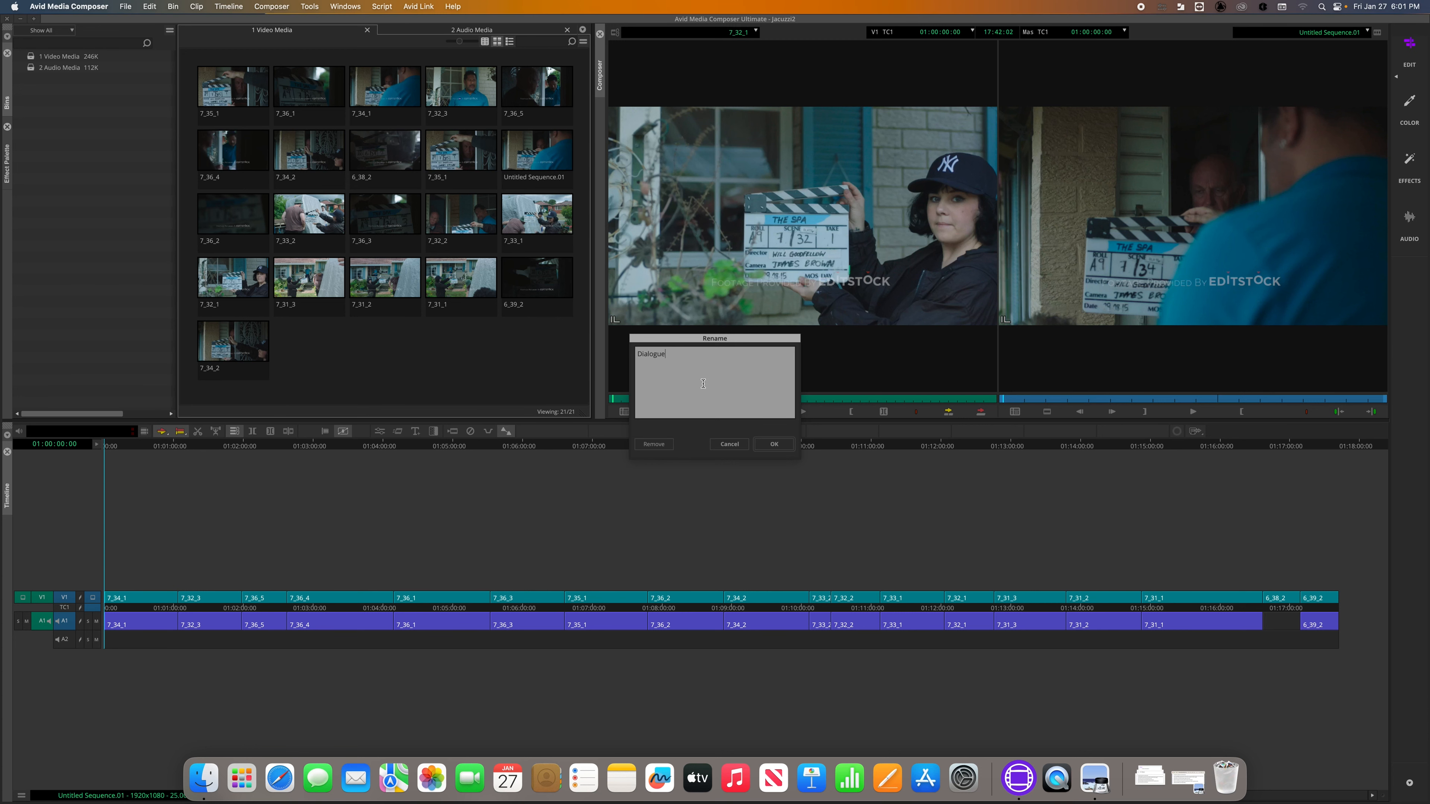
left_click(774, 444)
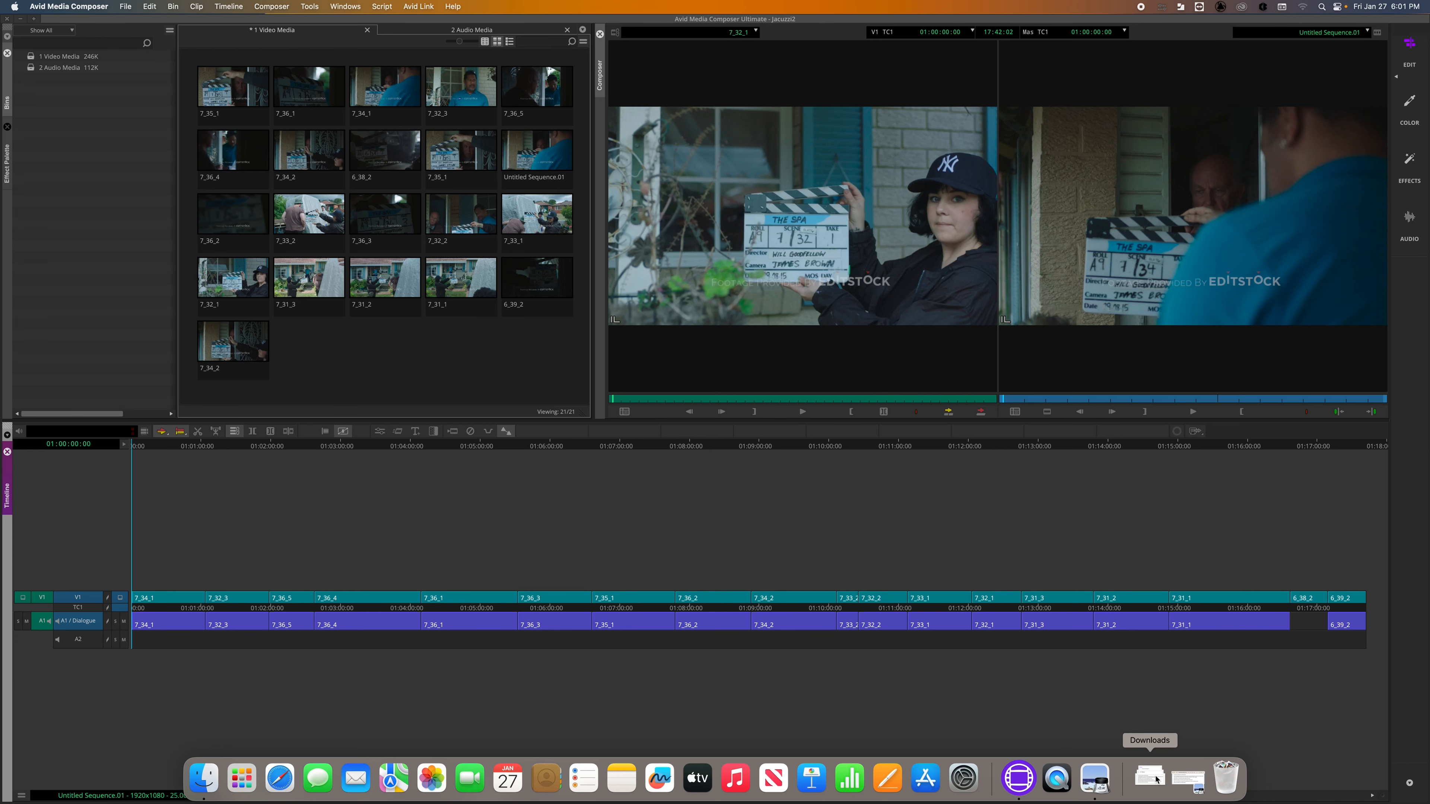
- Bring up the editing workflow screenshot in Preview, move it towards the middle of the screen and enlarge its window
left_click(1195, 783)
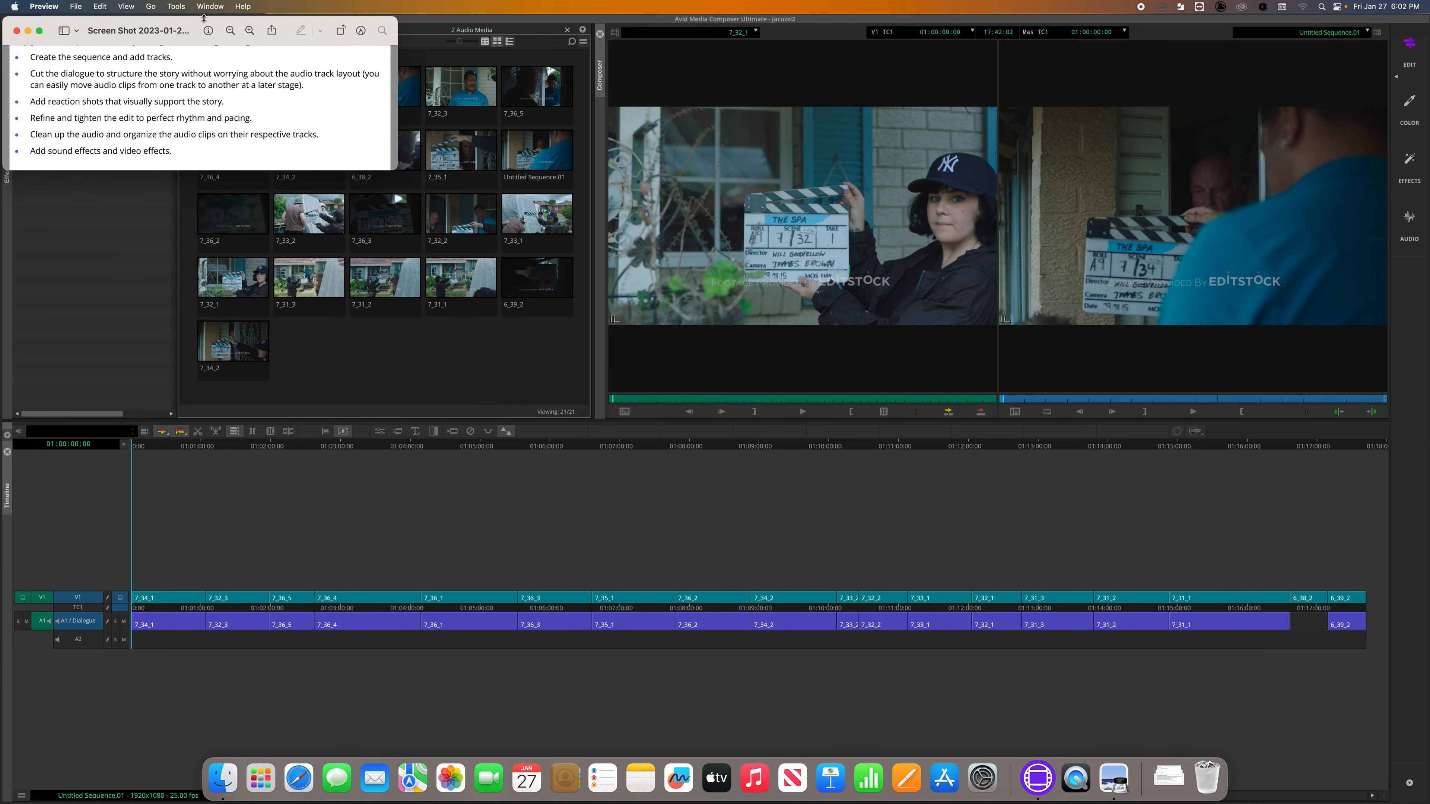
left_click_drag(204, 18, 796, 252)
left_click_drag(996, 418, 1045, 611)
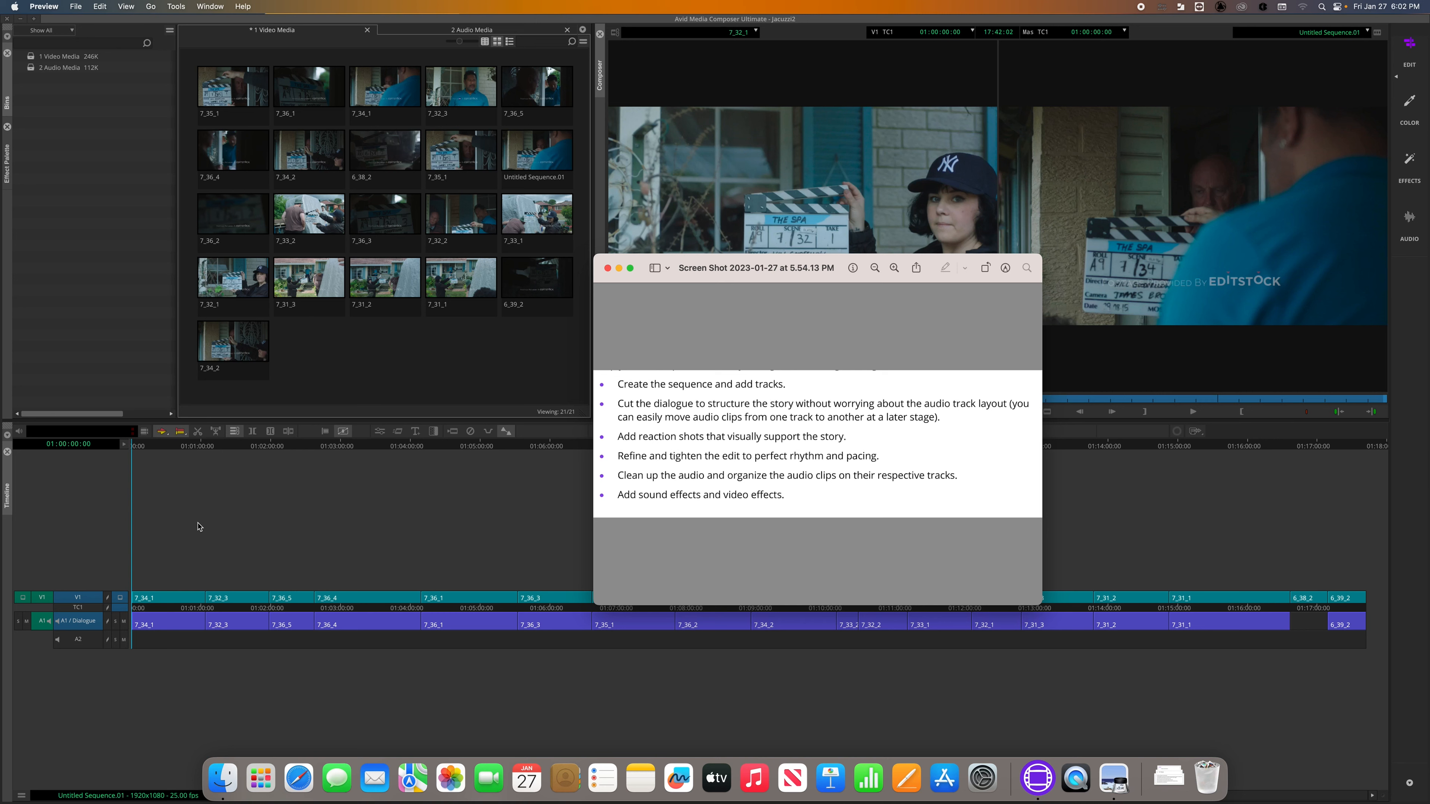
- Switch back to Avid Media Composer and rename video track V1 as Picture
left_click(85, 598)
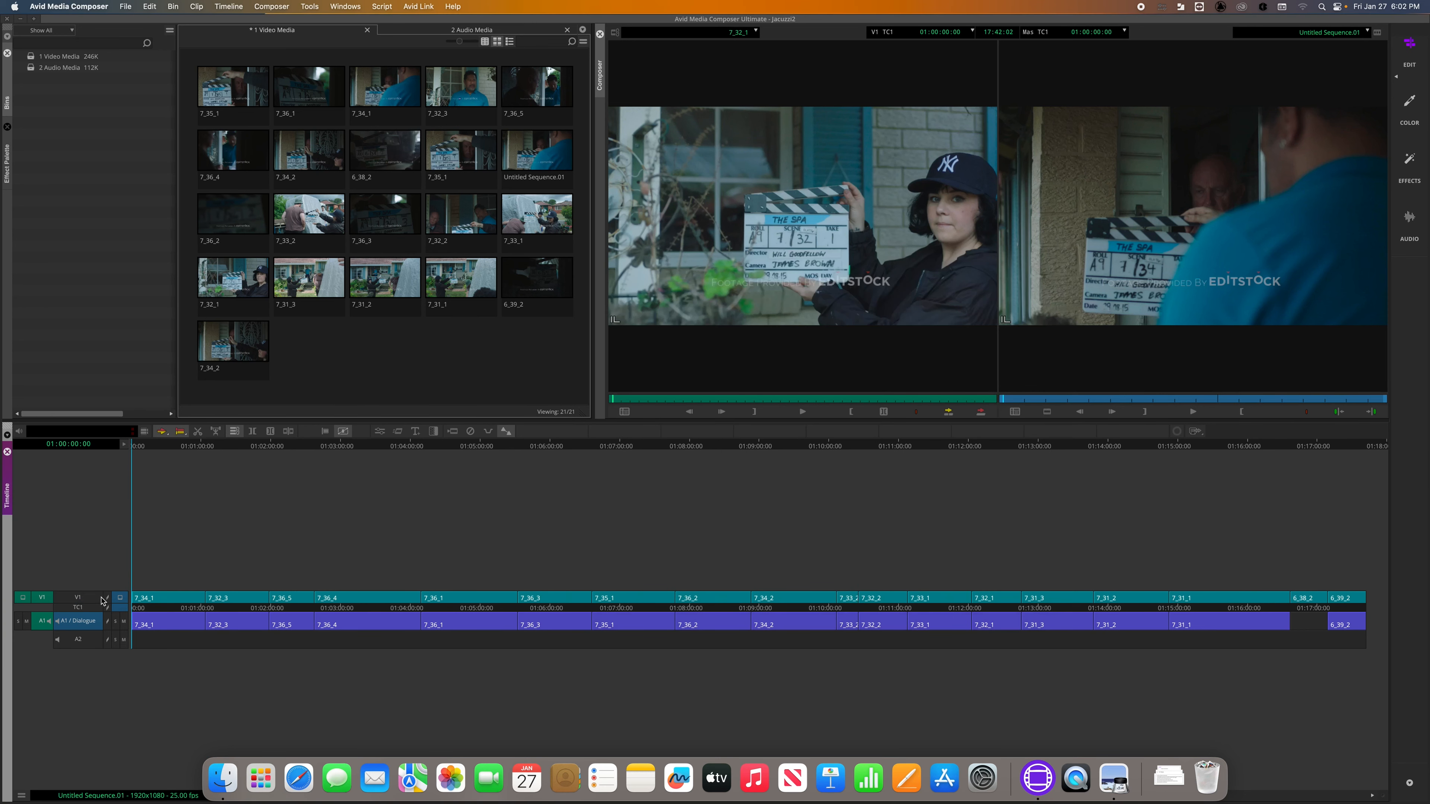
right_click(90, 603)
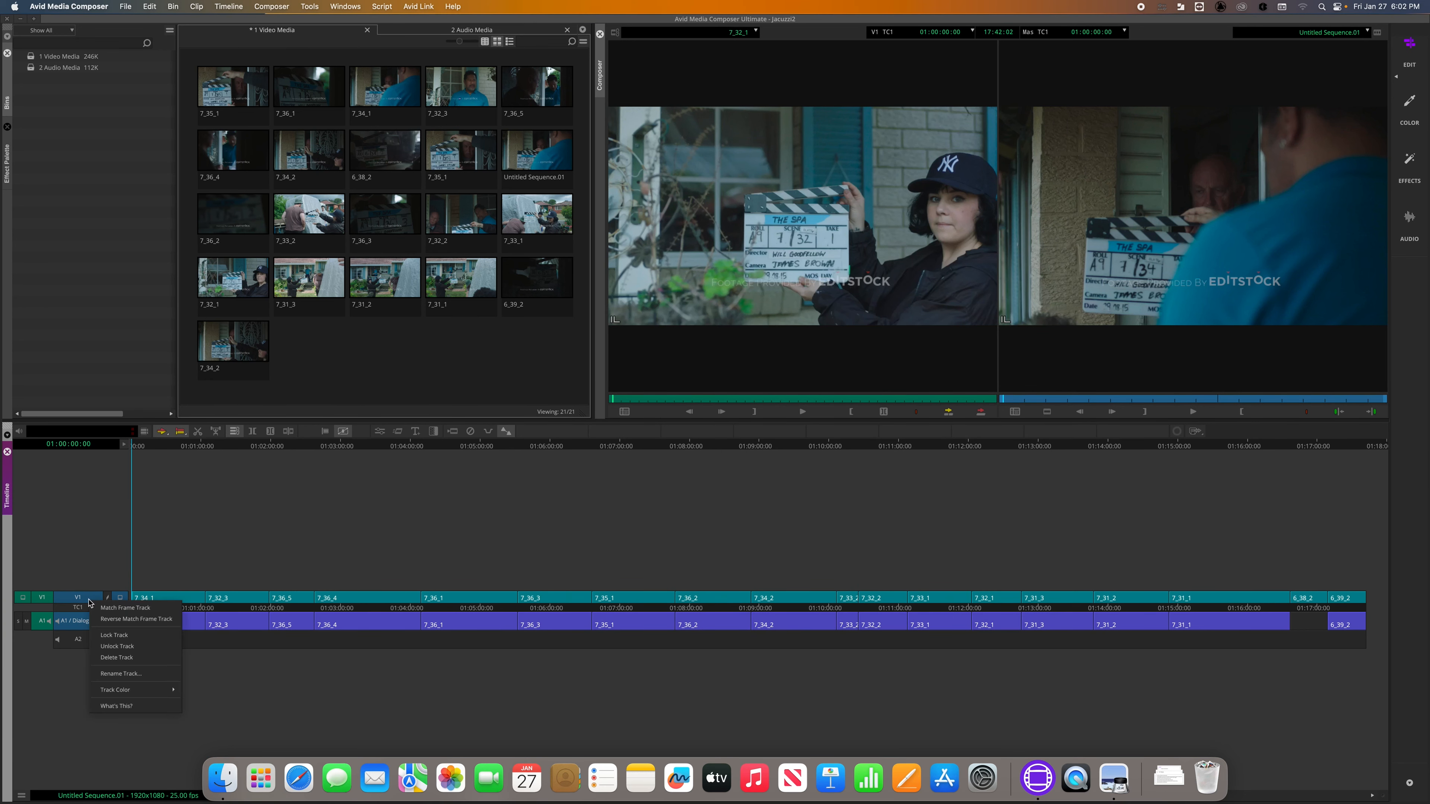
left_click(123, 673)
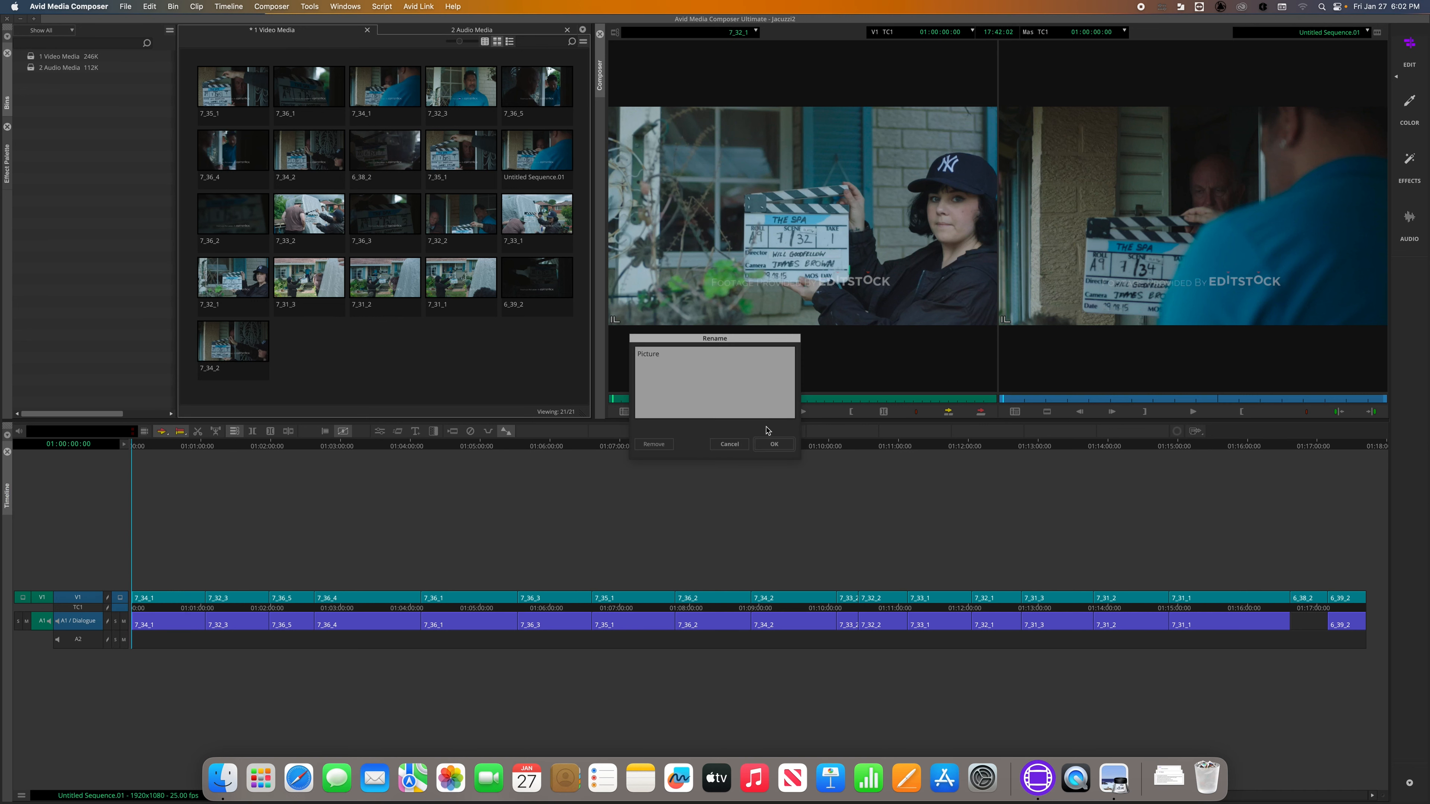
left_click(774, 444)
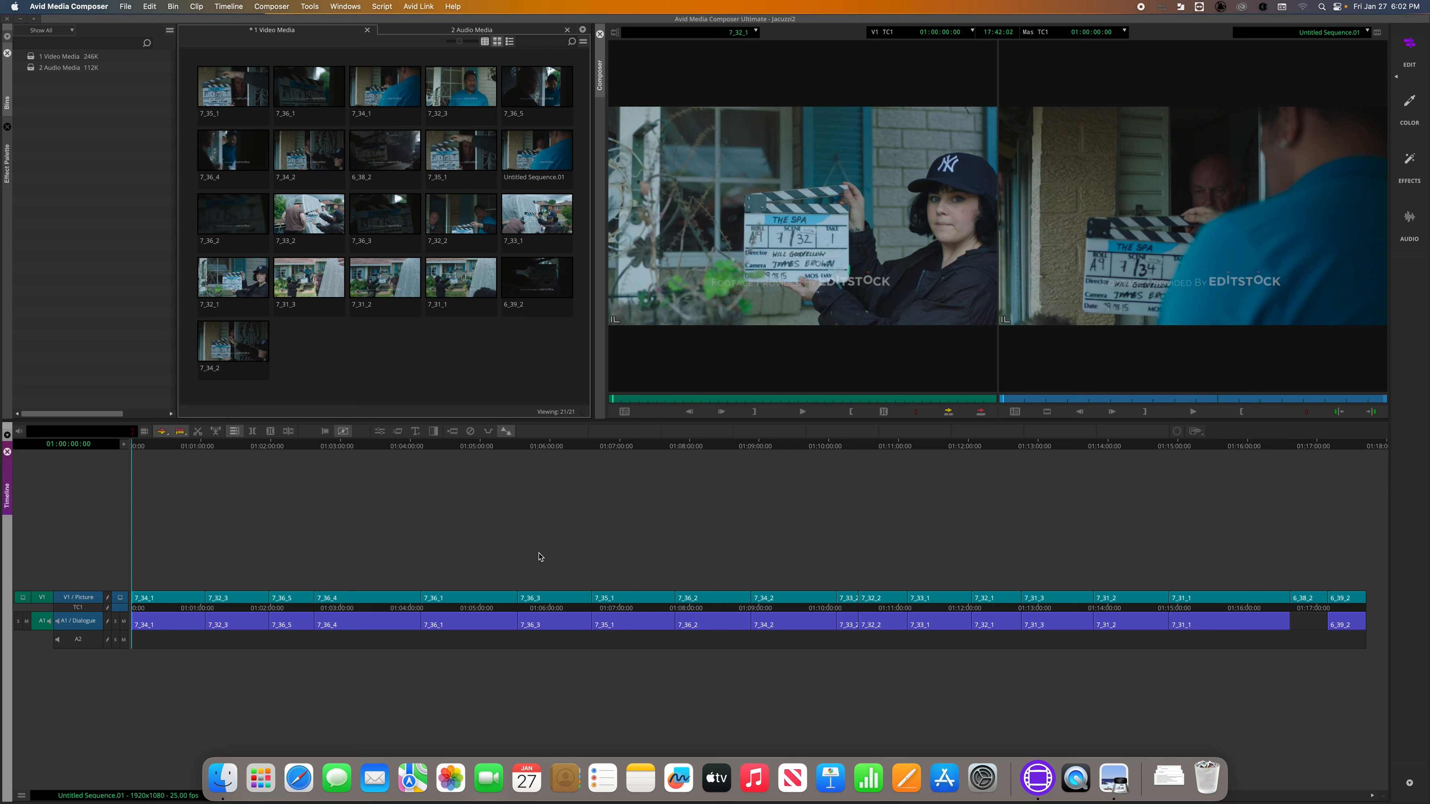
- Minimize Media Composer and review the editing workflow list in Preview, including the point about adding reaction shots
left_click(20, 18)
left_click_drag(780, 271, 653, 206)
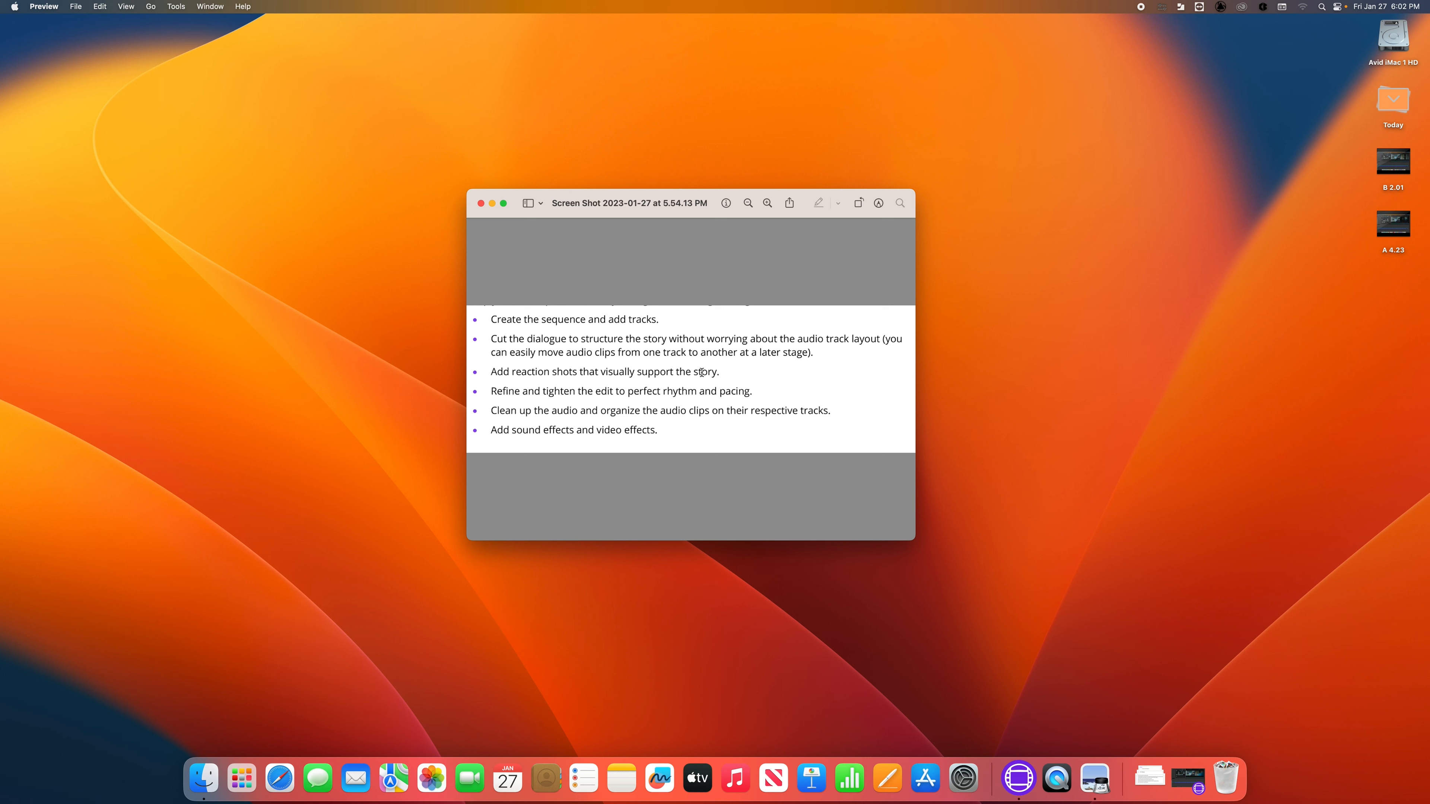
left_click_drag(693, 372, 722, 373)
left_click(696, 372)
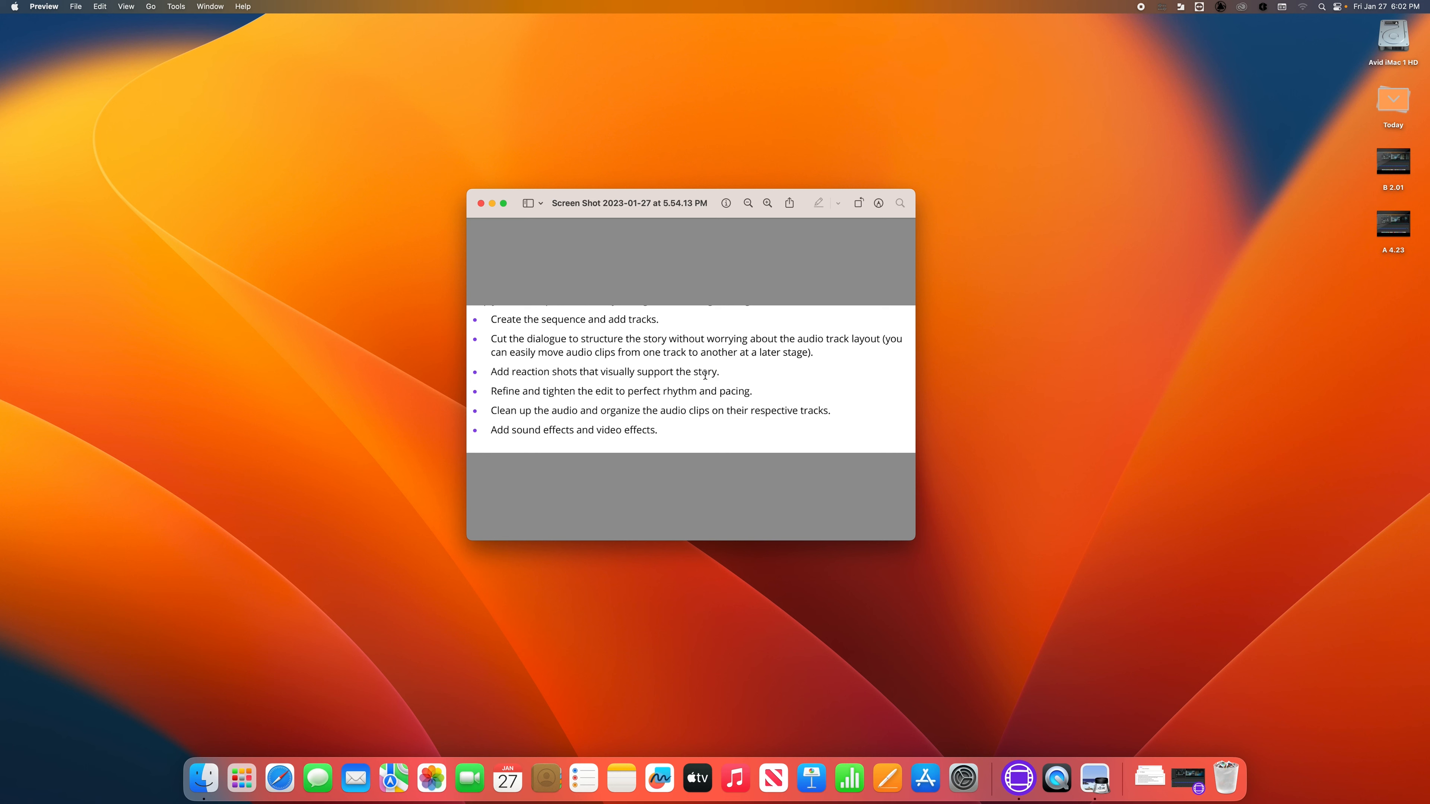
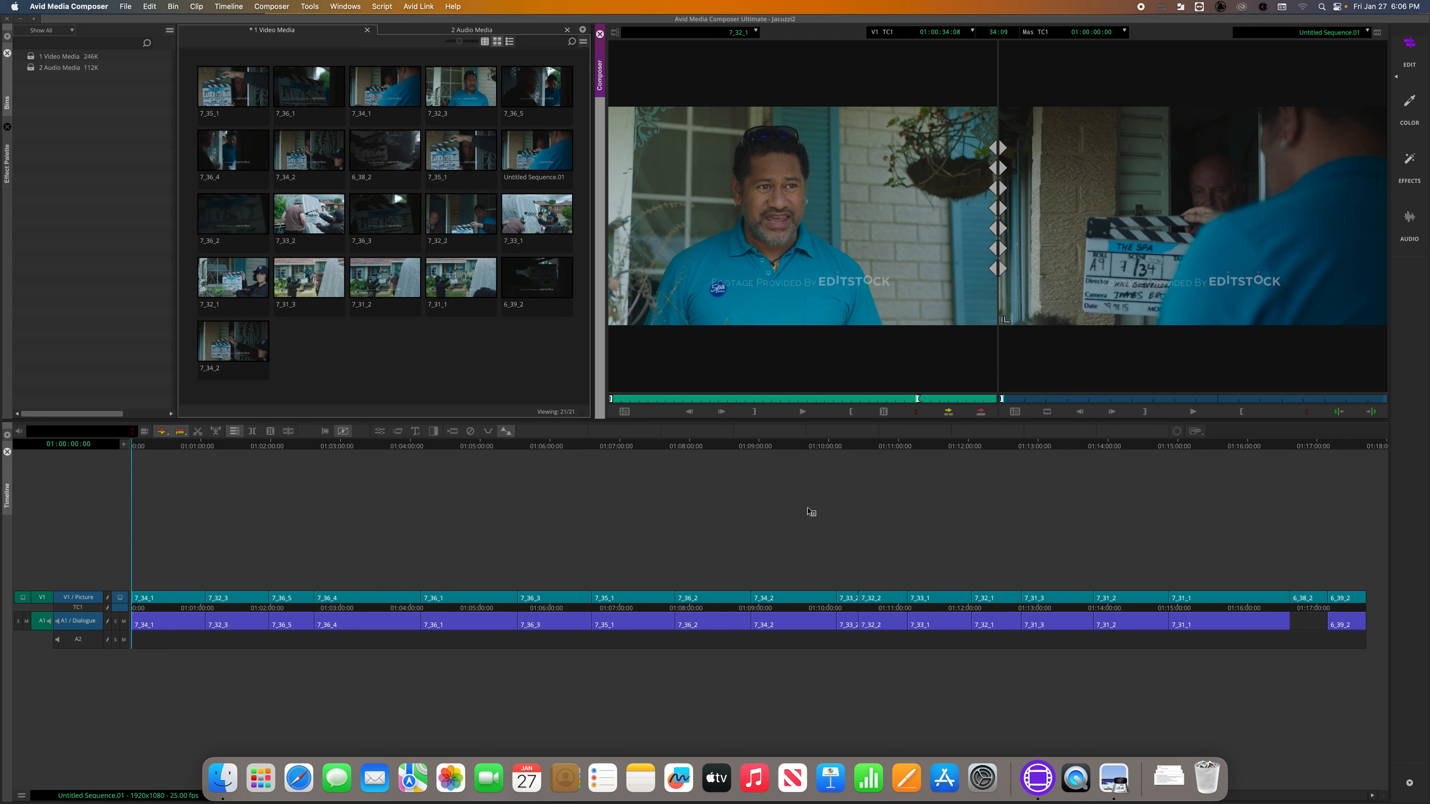
- Create a new sequence in a new bin and name the sequence Project Edit 1
right_click(655, 527)
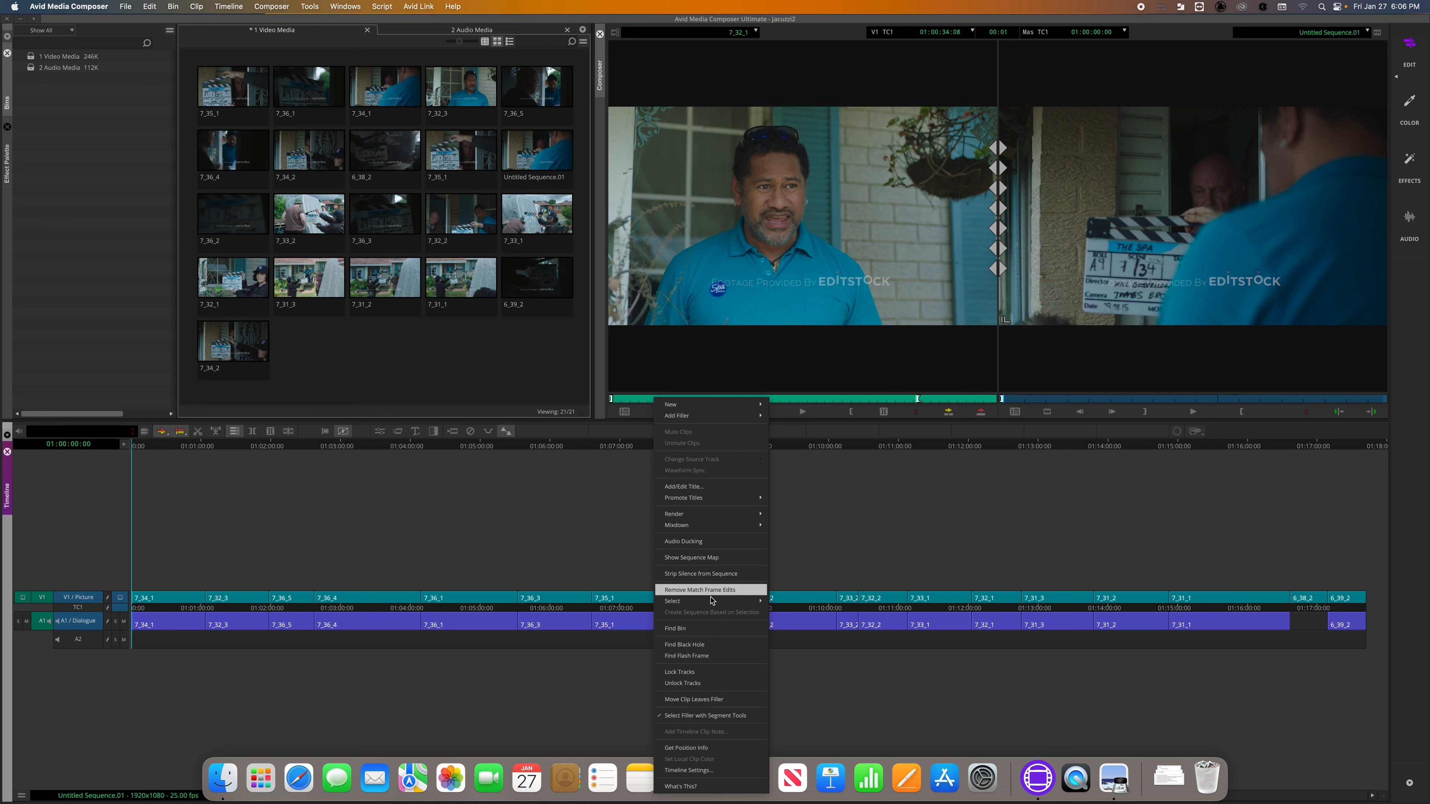
mouse_move(724, 406)
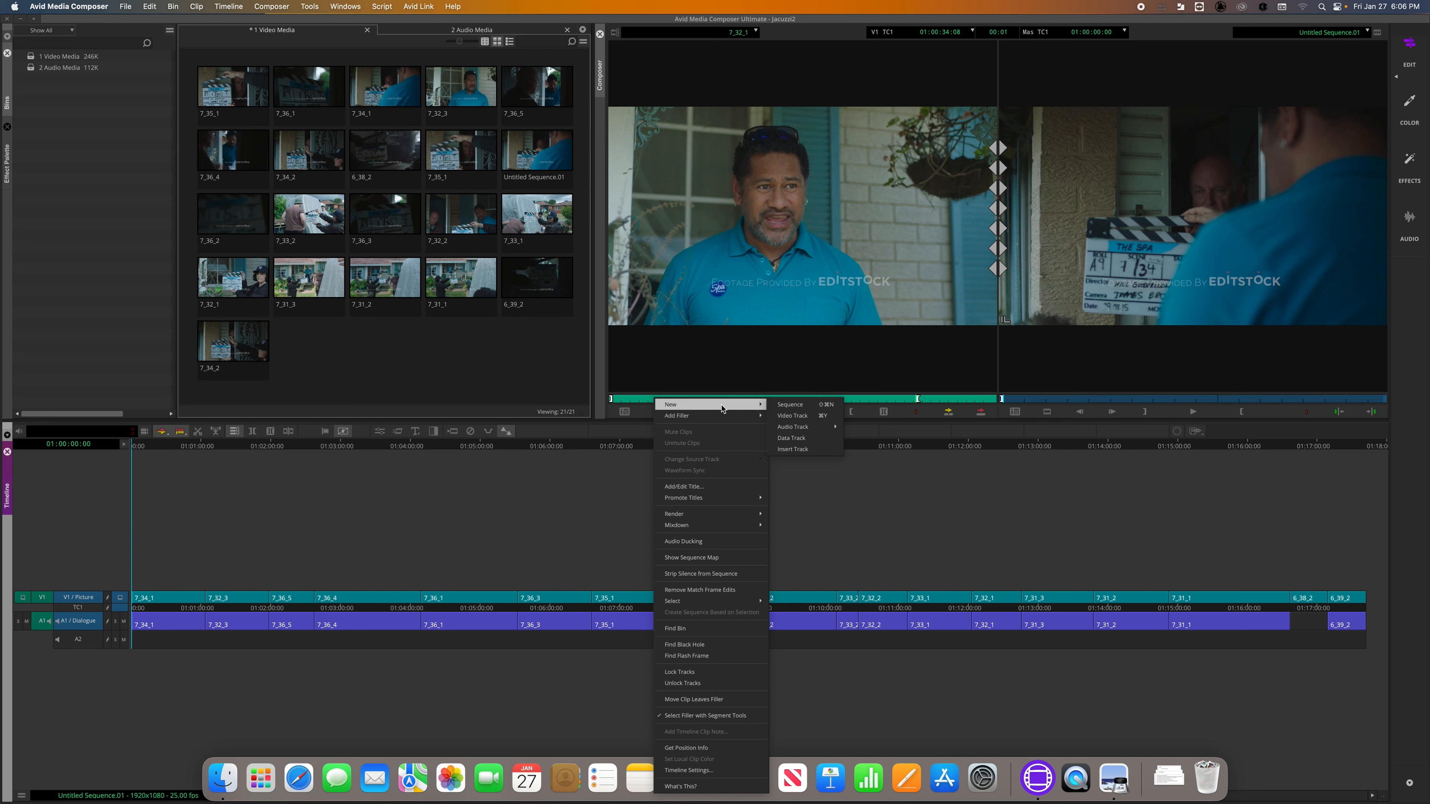
left_click(807, 406)
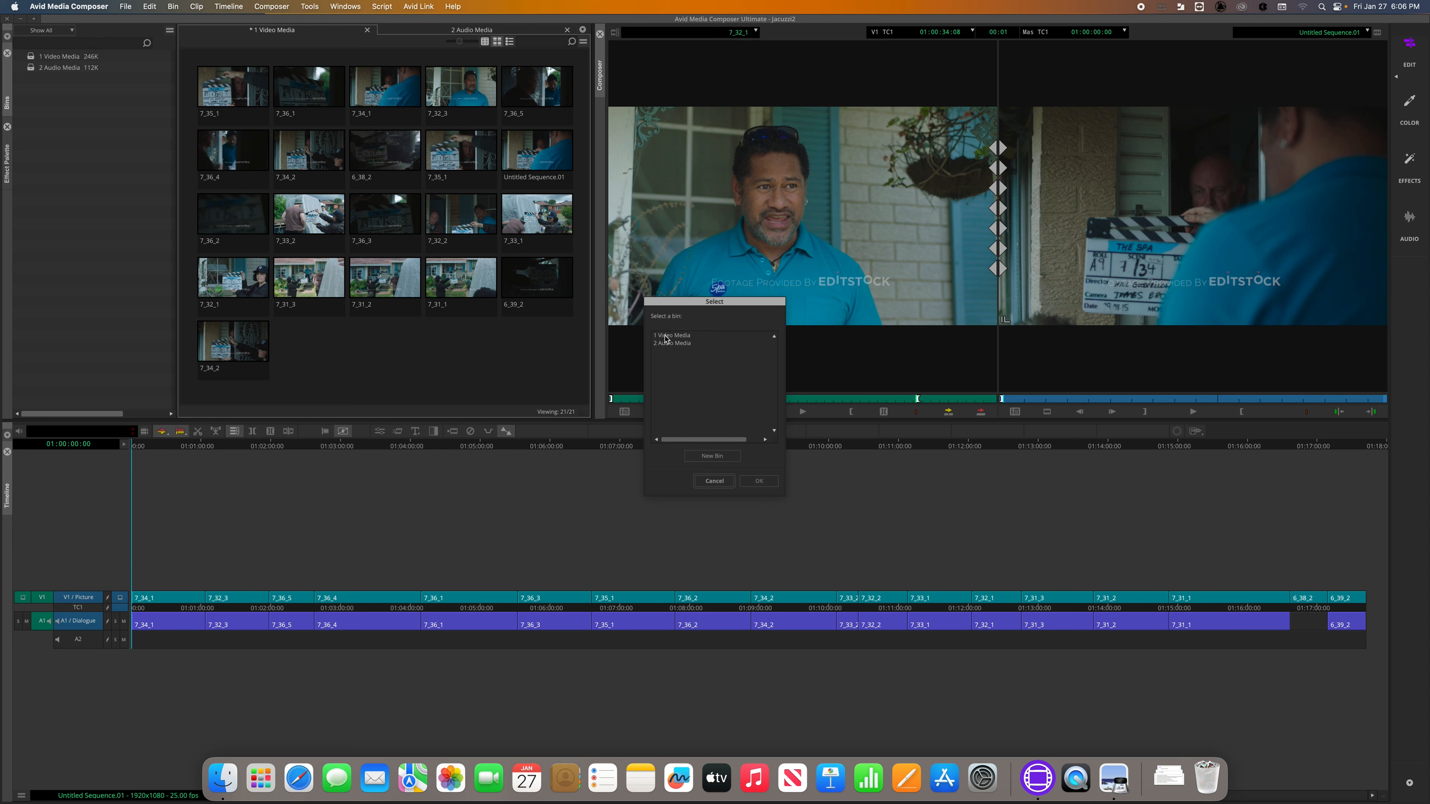
left_click(704, 456)
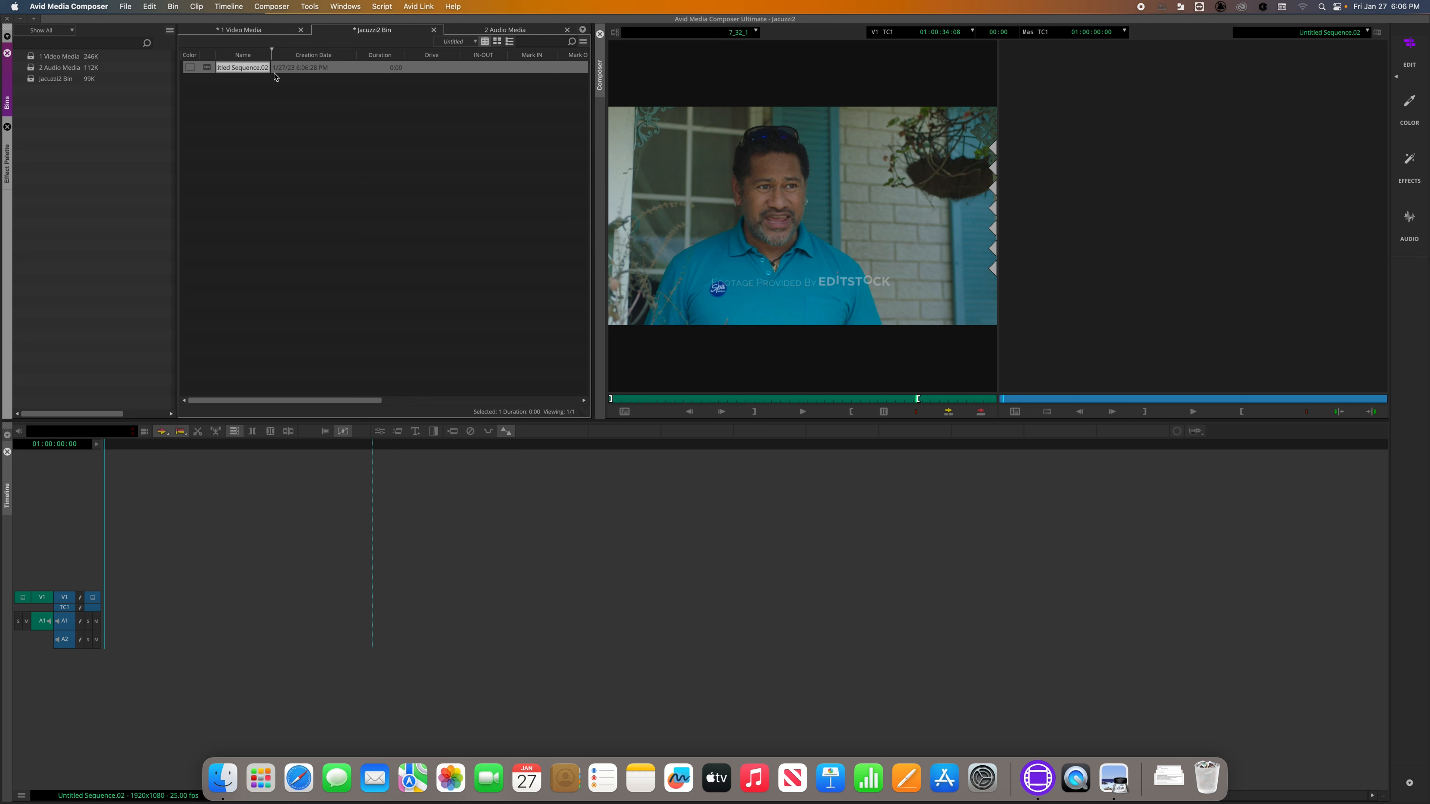
type("Project Edit 1")
key("Return")
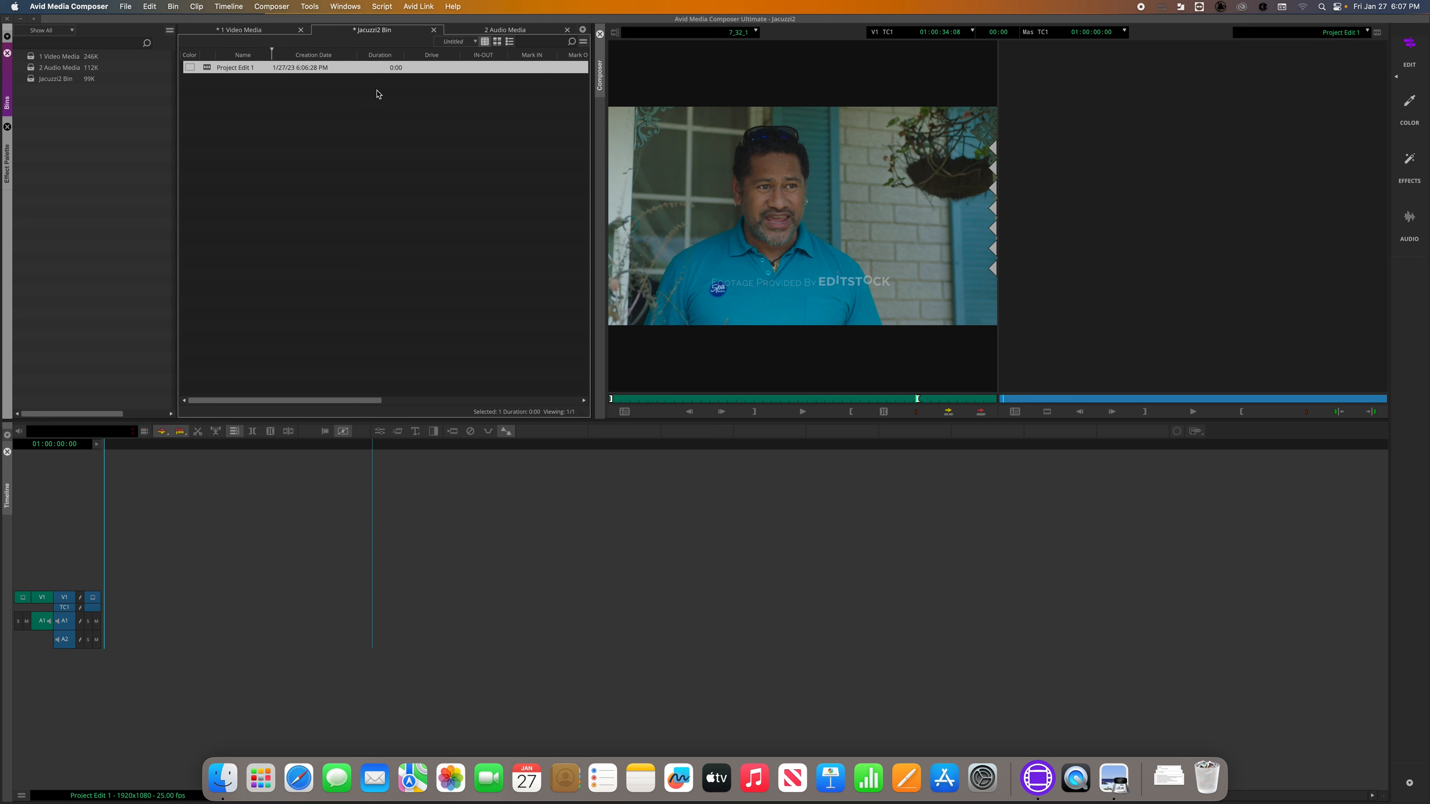
- Rename the new bin that holds Project Edit 1 as Sequences
left_click(54, 79)
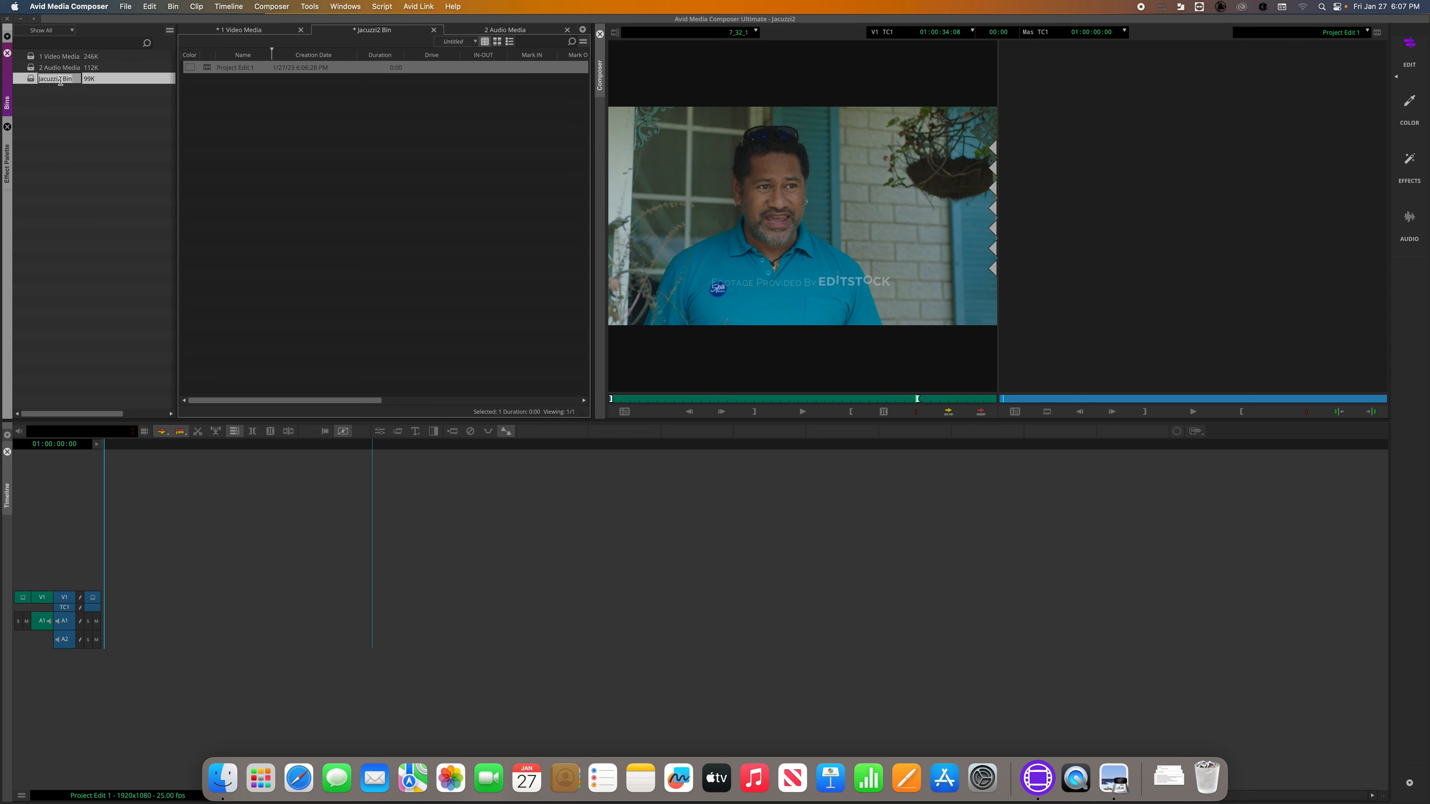
type("Sequences")
key("Return")
left_click(245, 82)
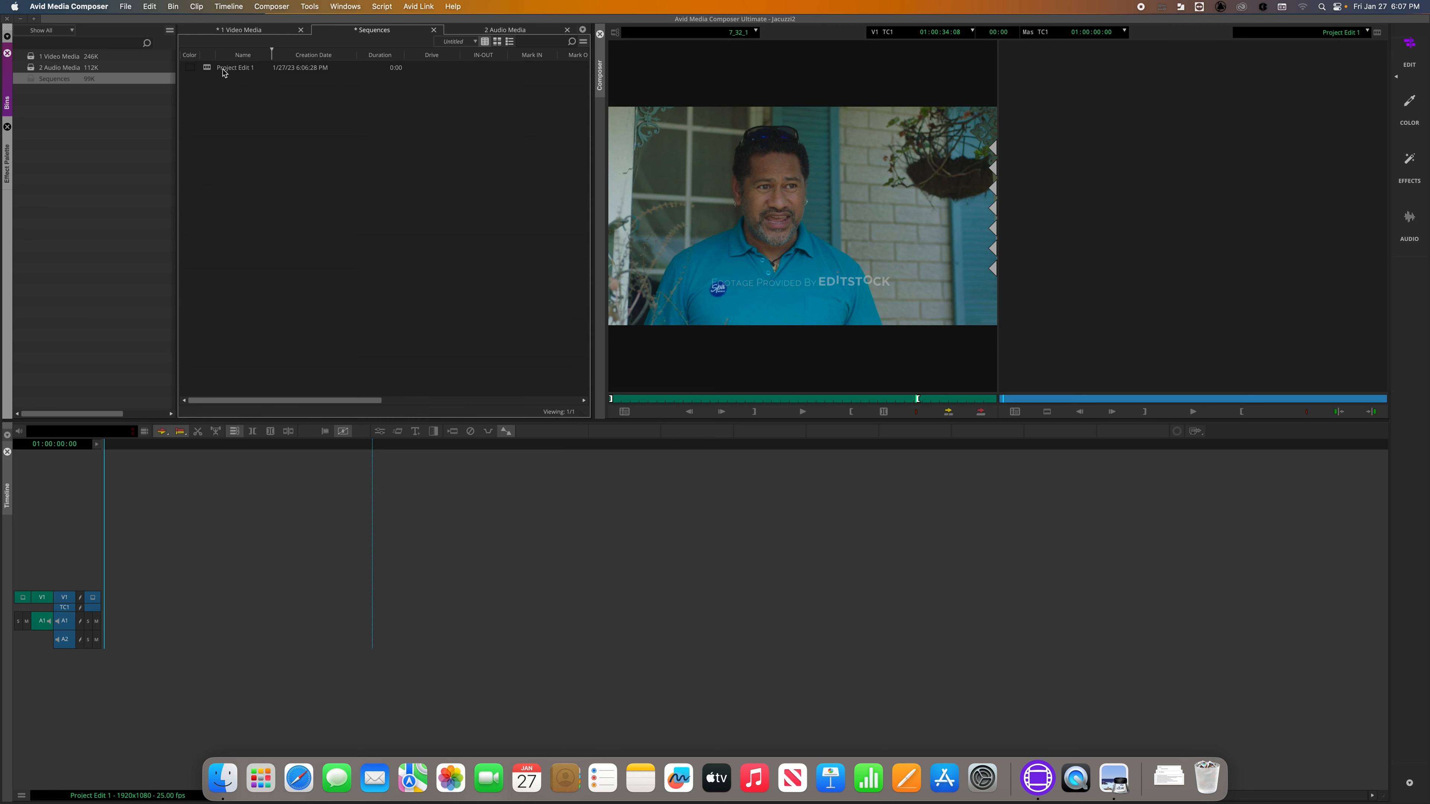
left_click(222, 68)
left_click(287, 213)
- Look through the 2 Audio Media, 1 Video Media and Sequences bins, and select the Project Edit 1 sequence
left_click(37, 80)
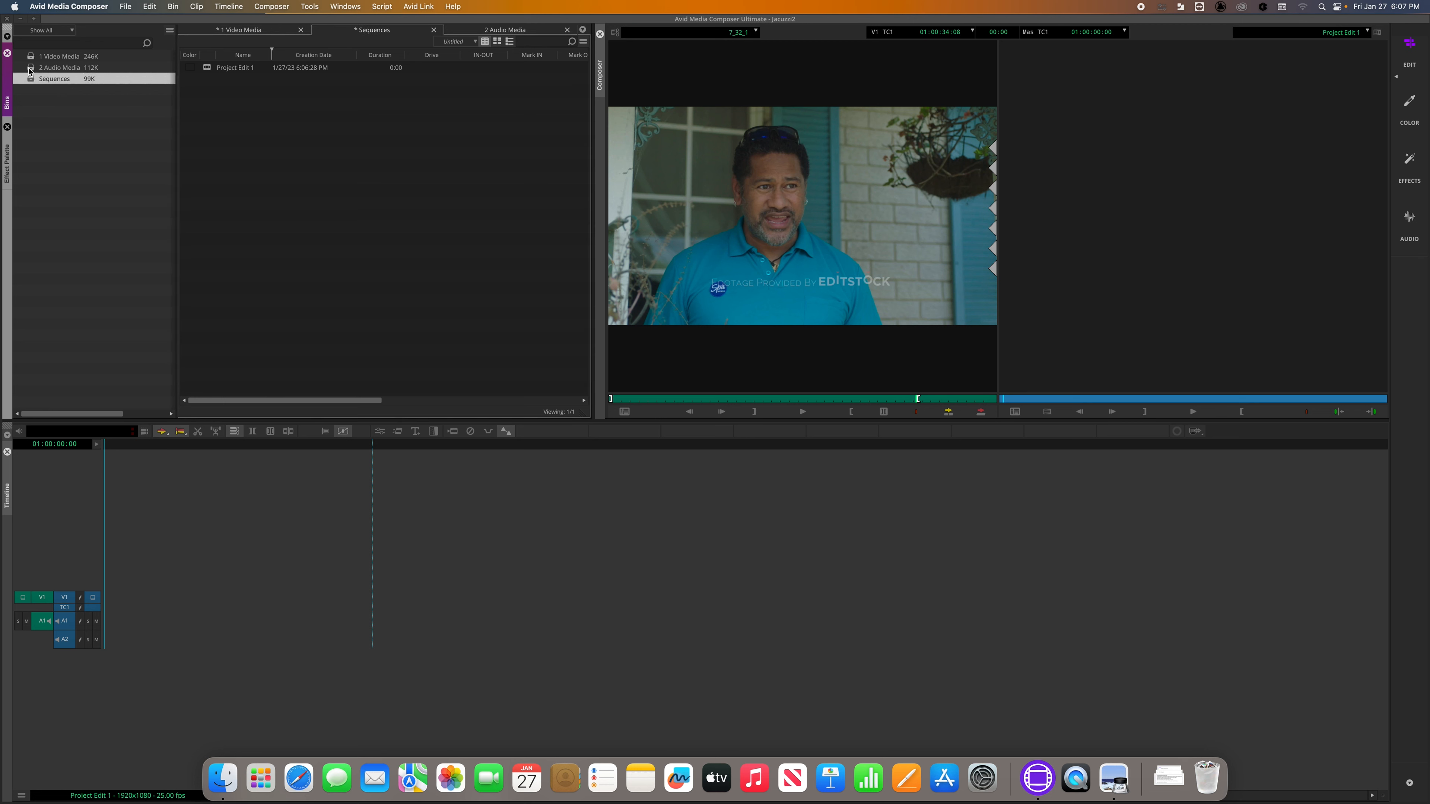
left_click(32, 70)
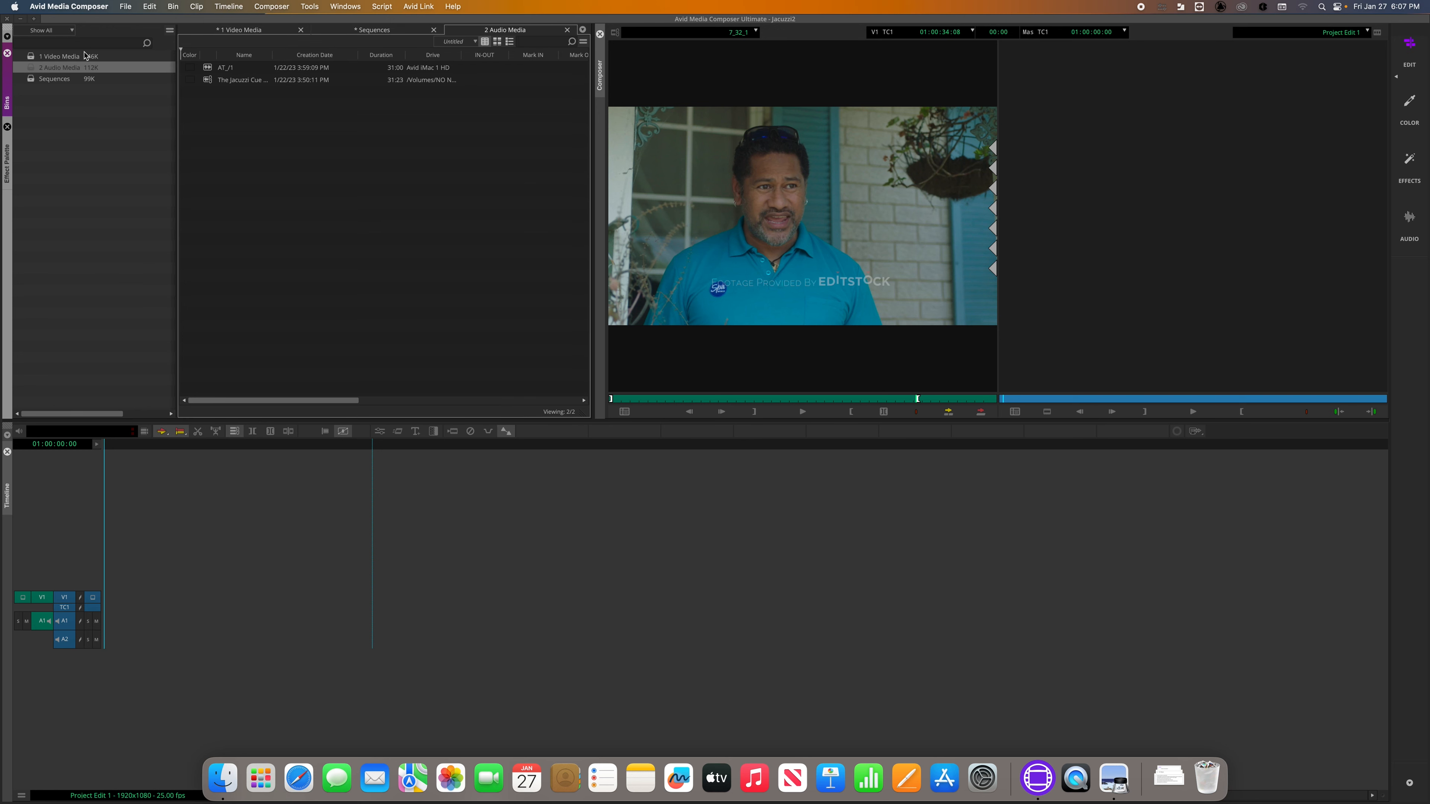
left_click(34, 58)
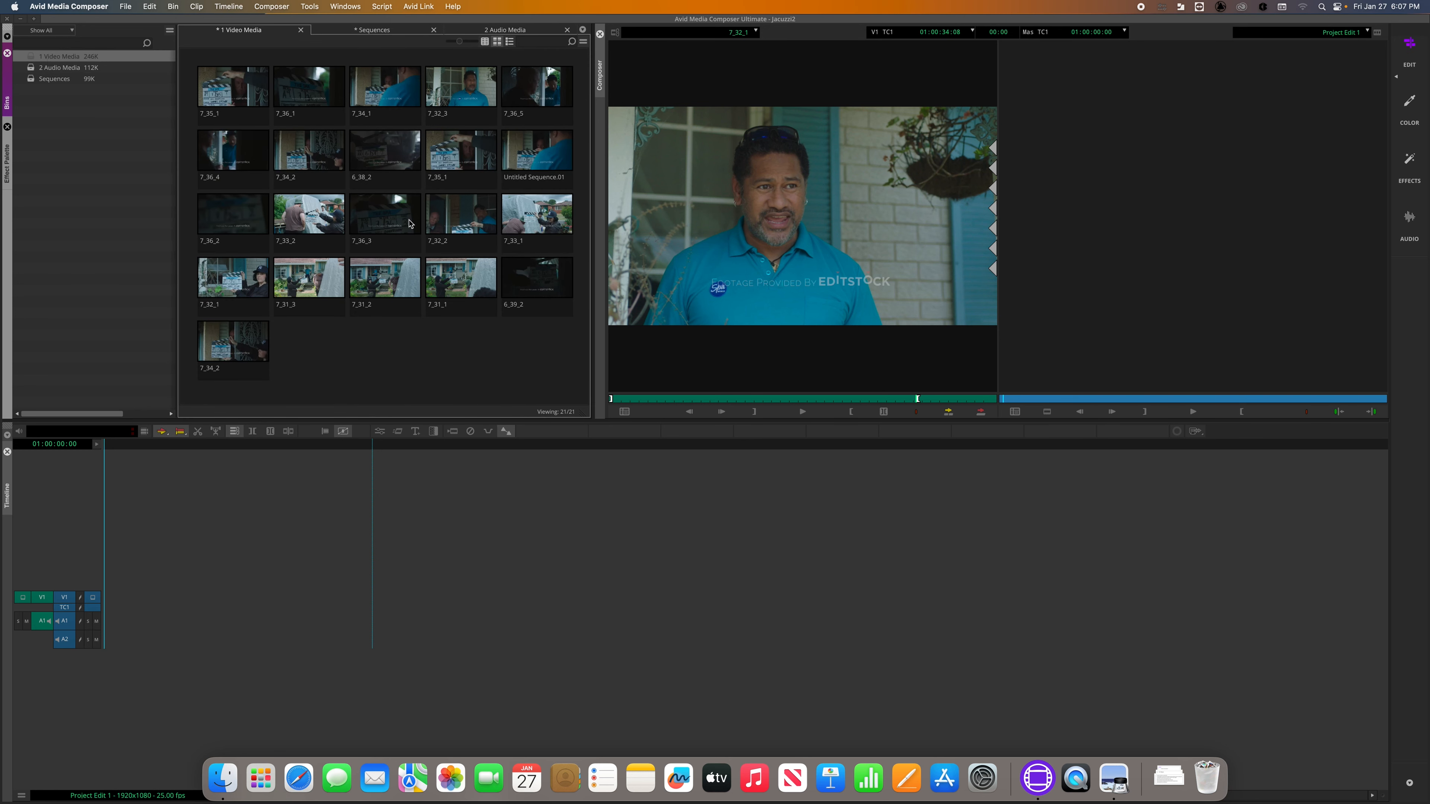
left_click(44, 80)
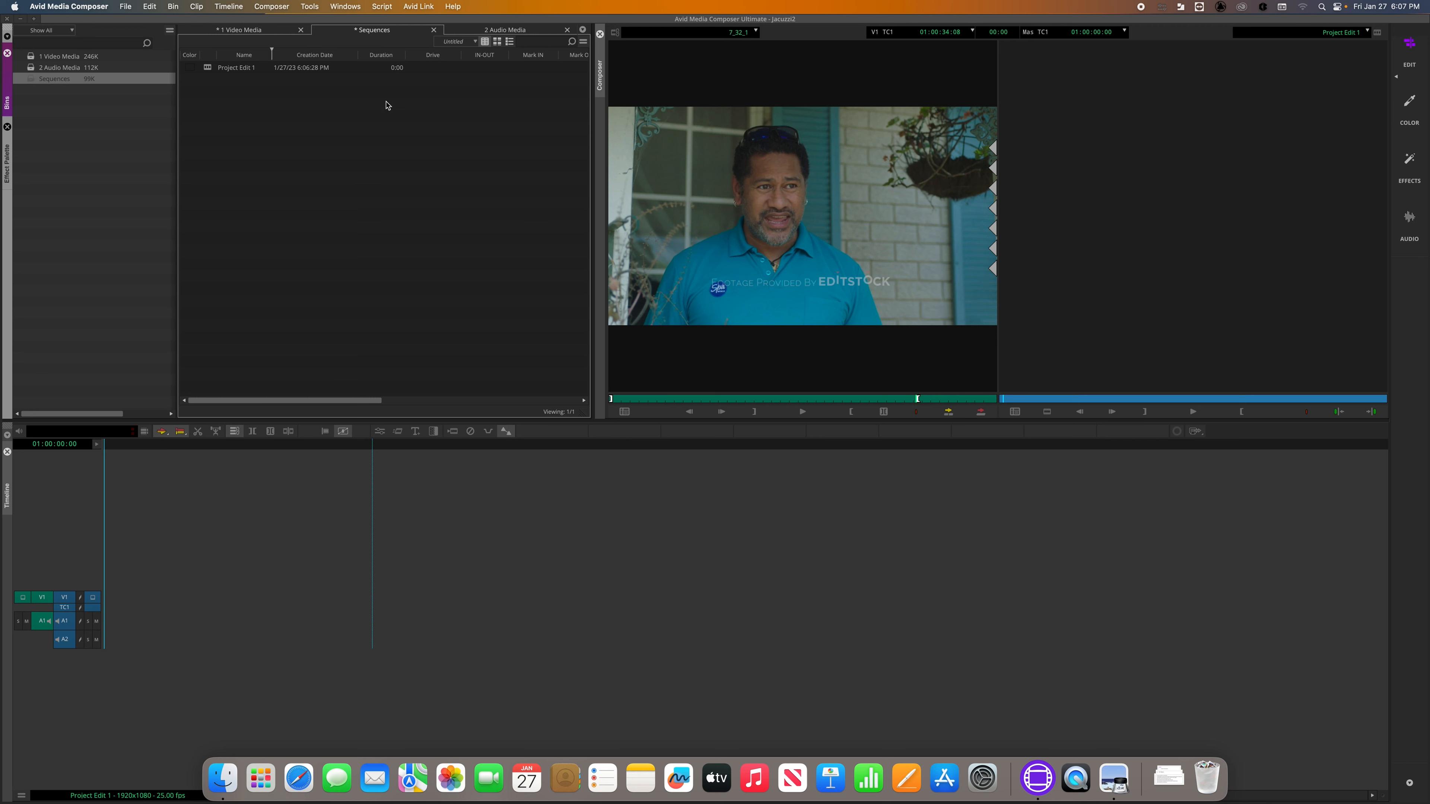
left_click(216, 68)
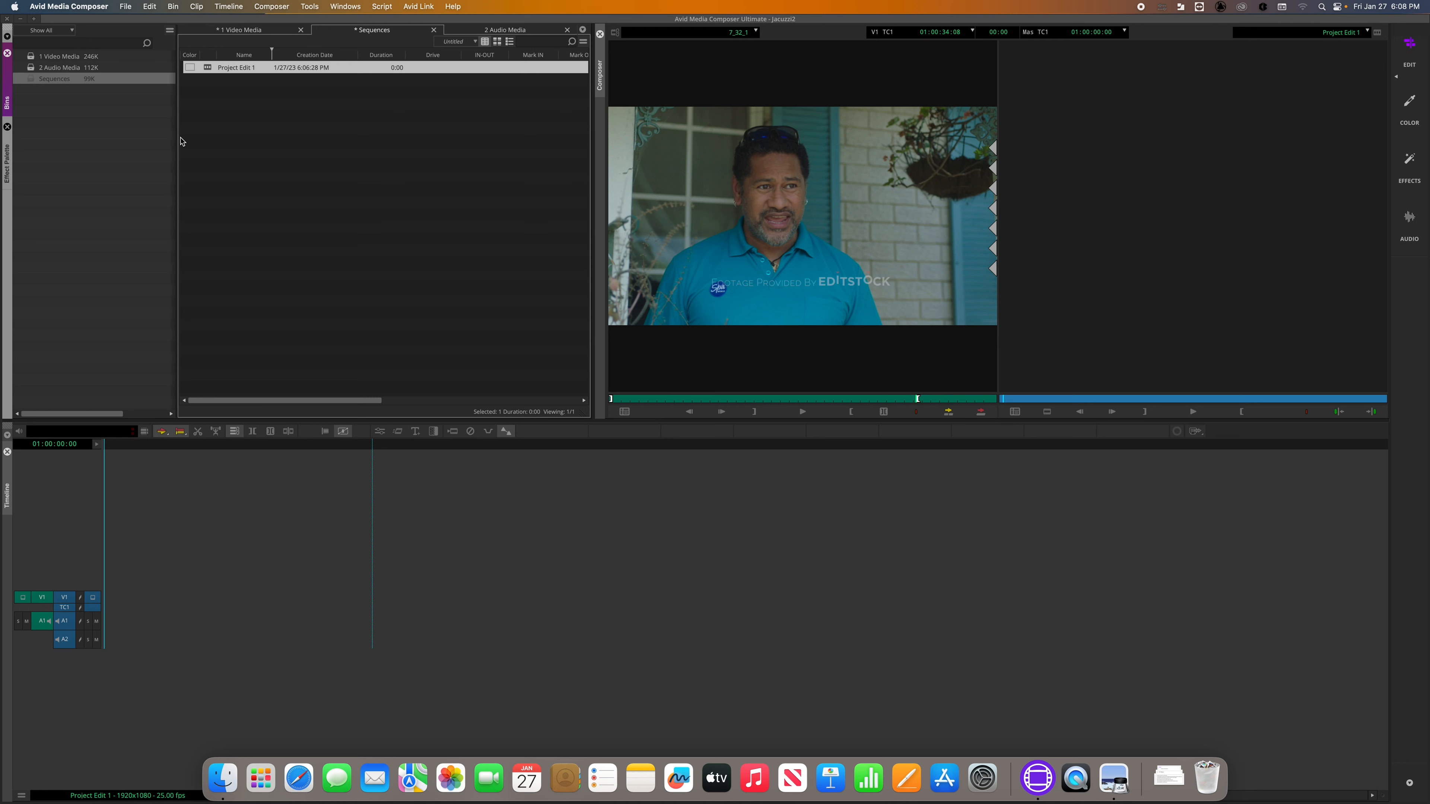
right_click(269, 521)
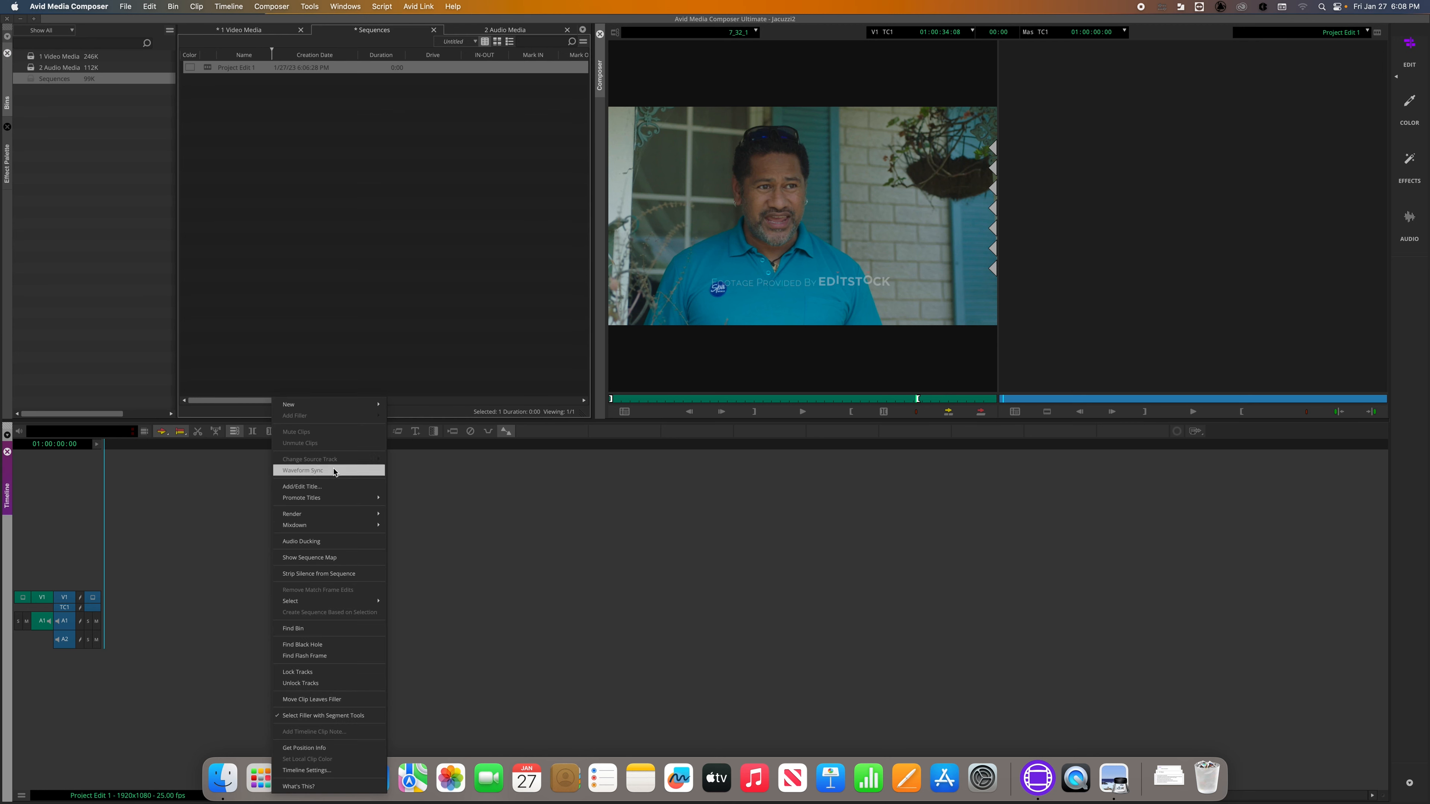
mouse_move(361, 404)
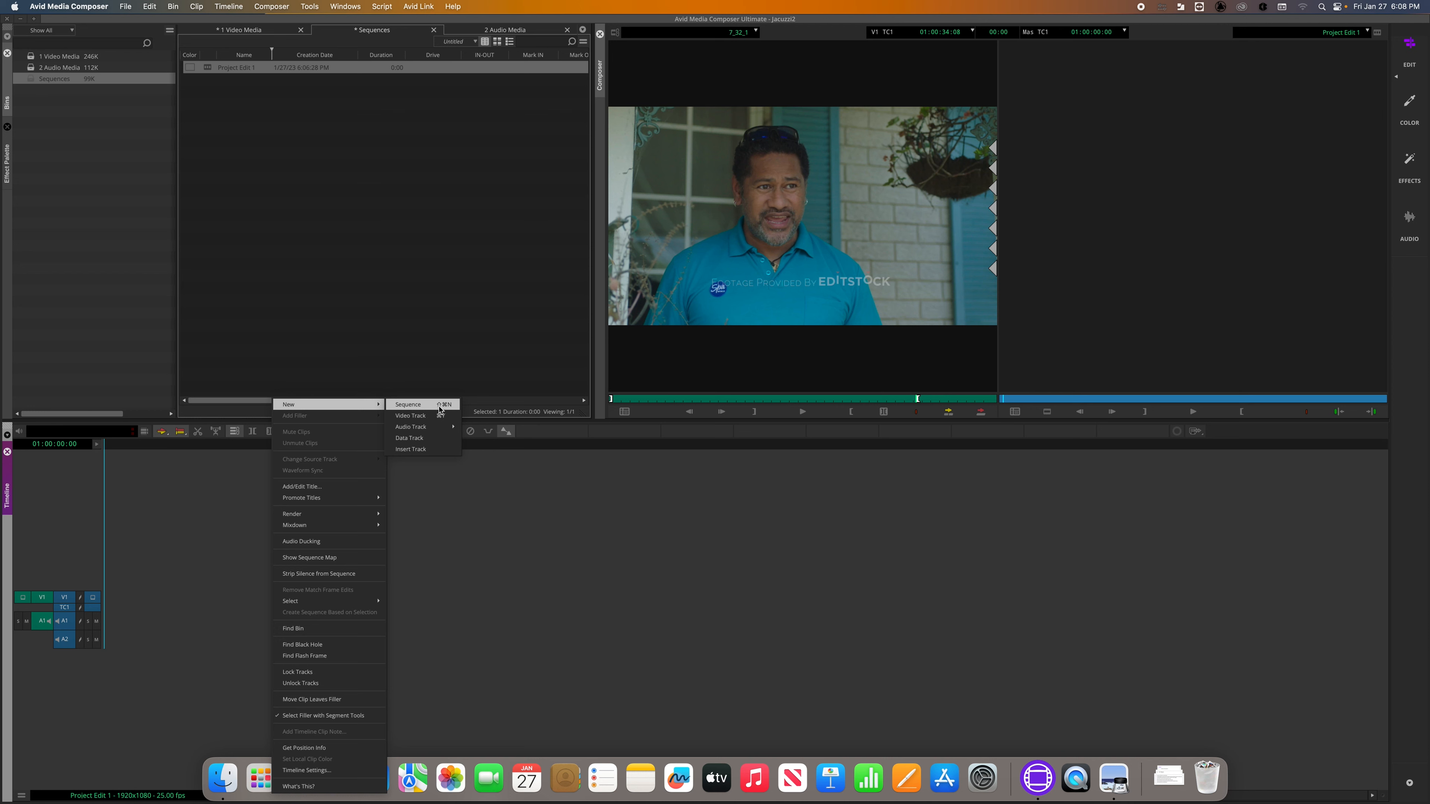
left_click(528, 543)
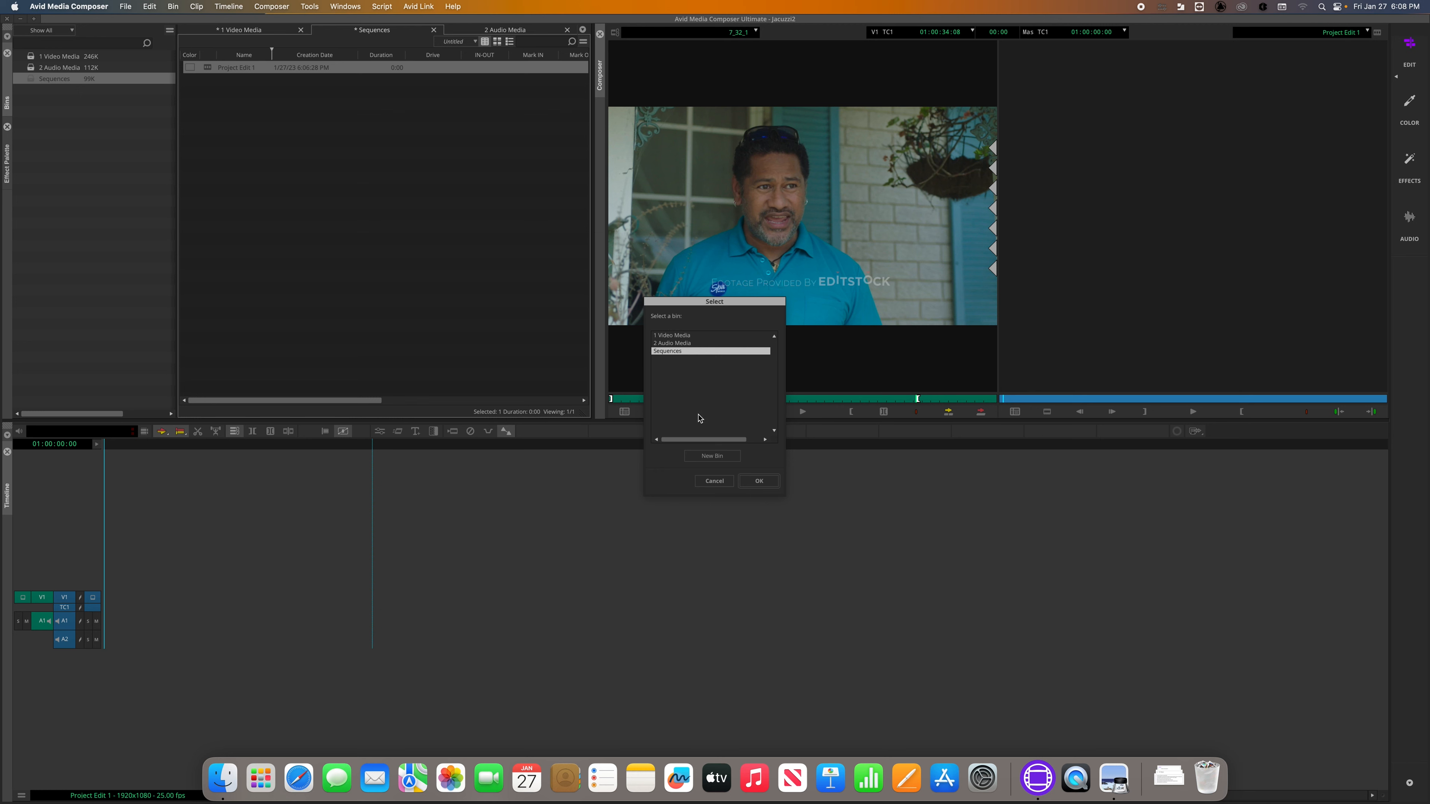
left_click(710, 481)
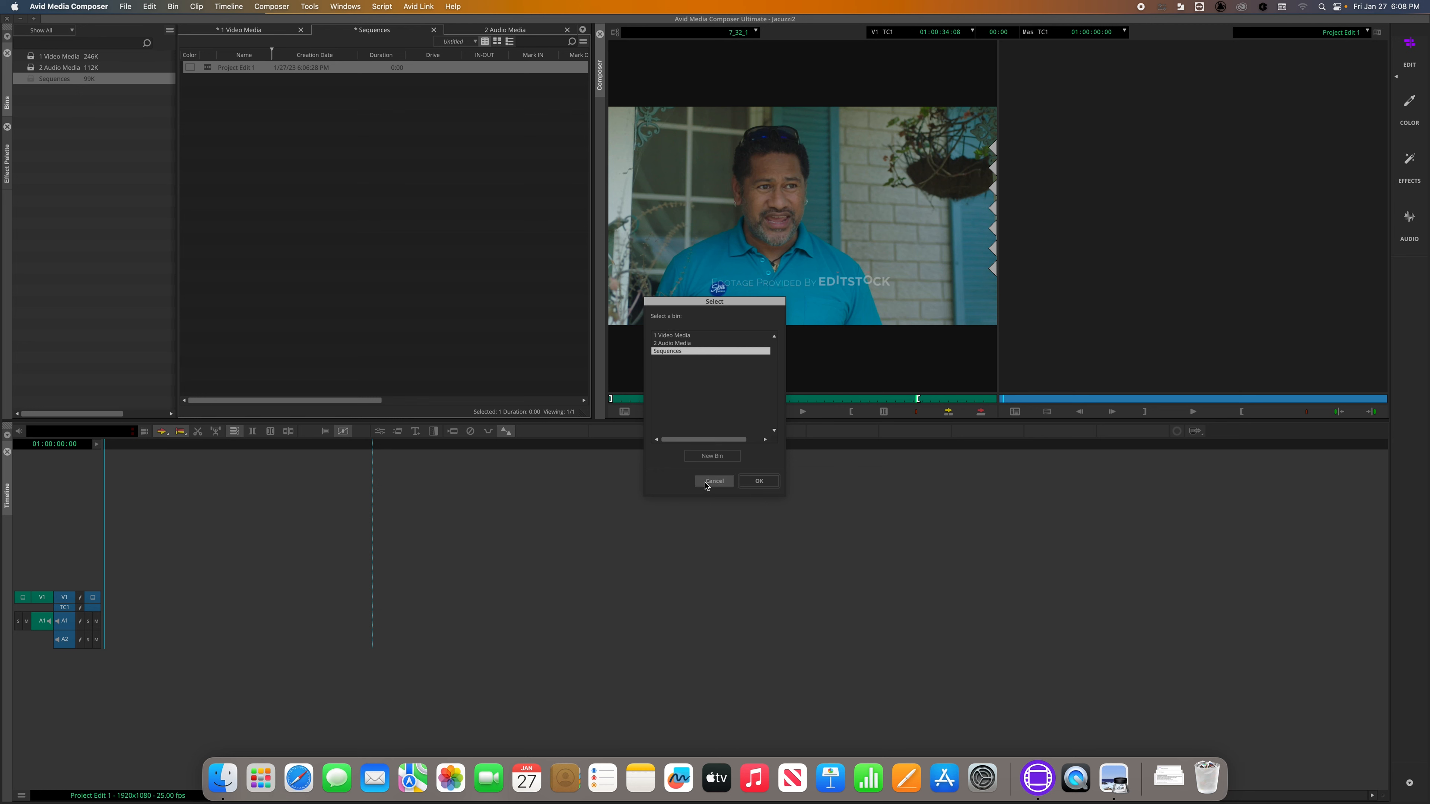
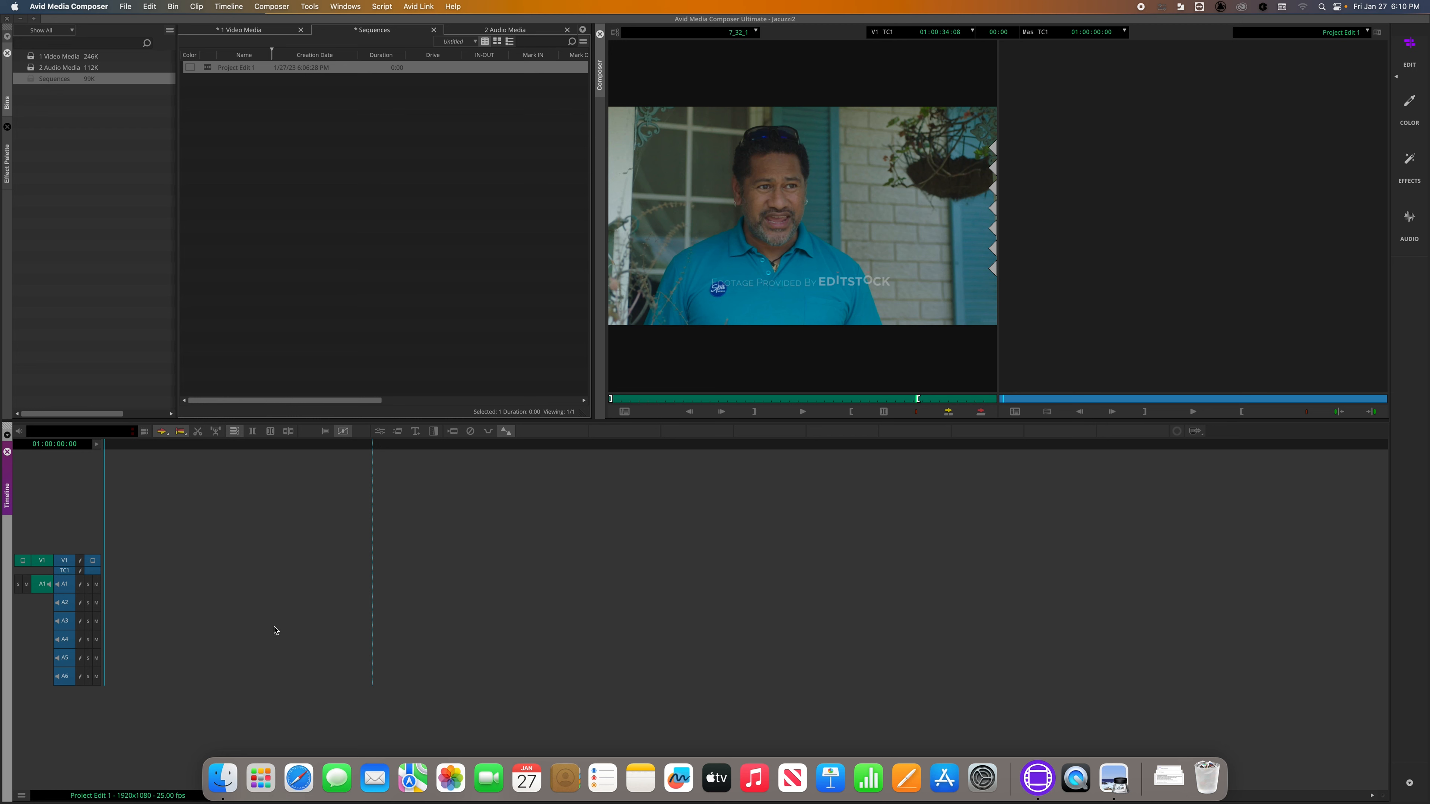
- Add a stereo audio track to the Project Edit 1 timeline
right_click(276, 608)
mouse_move(338, 404)
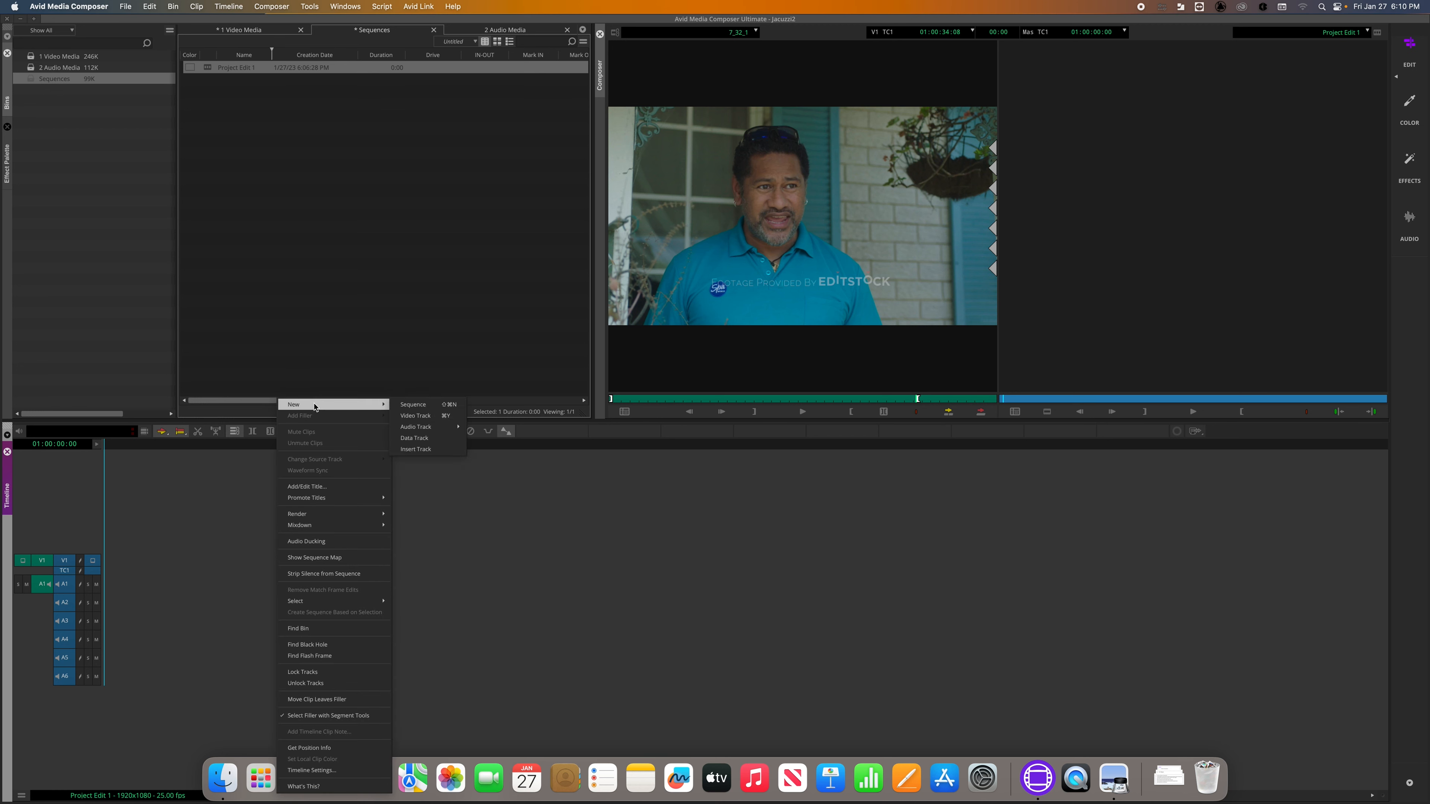
mouse_move(451, 429)
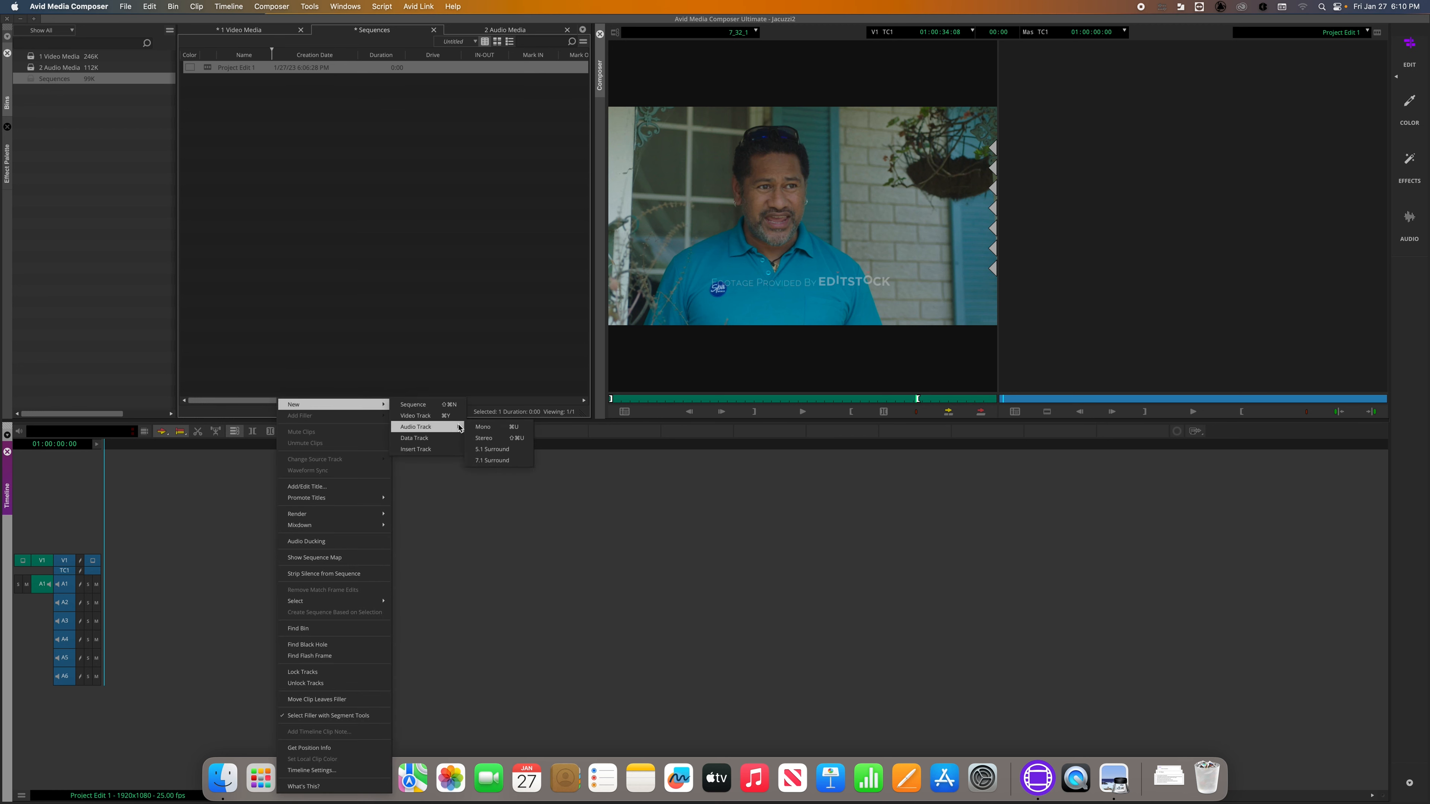
left_click(495, 441)
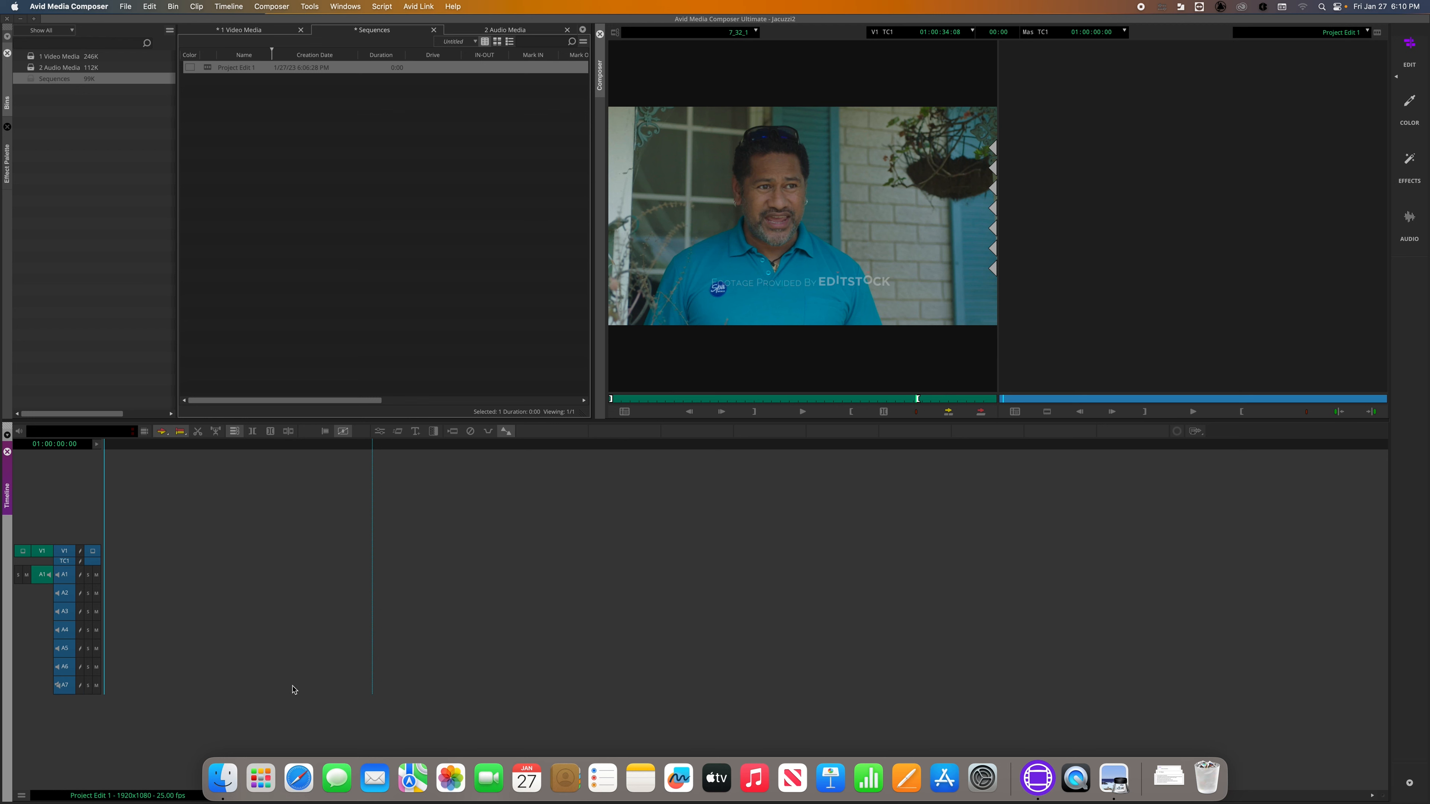
right_click(289, 569)
mouse_move(359, 406)
mouse_move(450, 426)
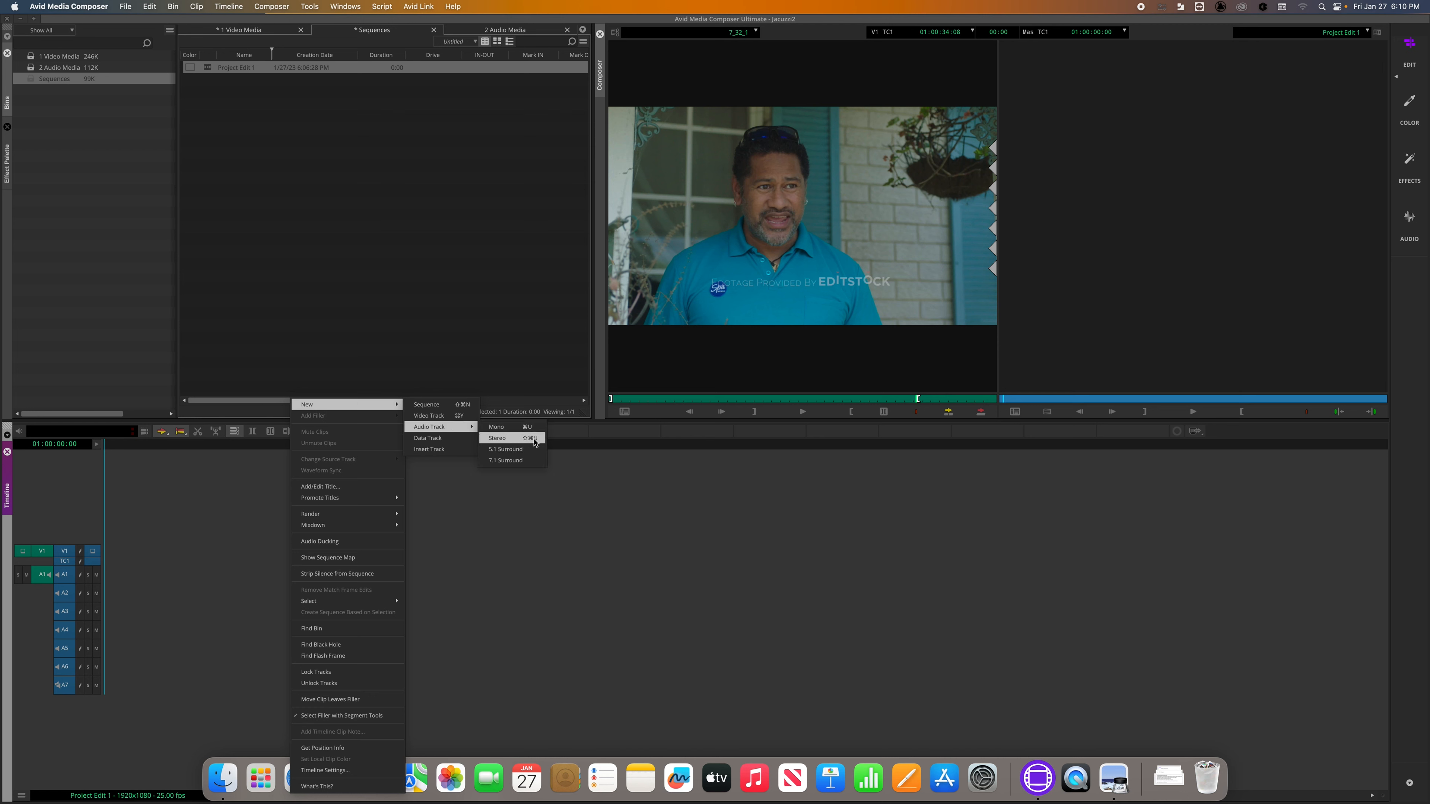
left_click(534, 514)
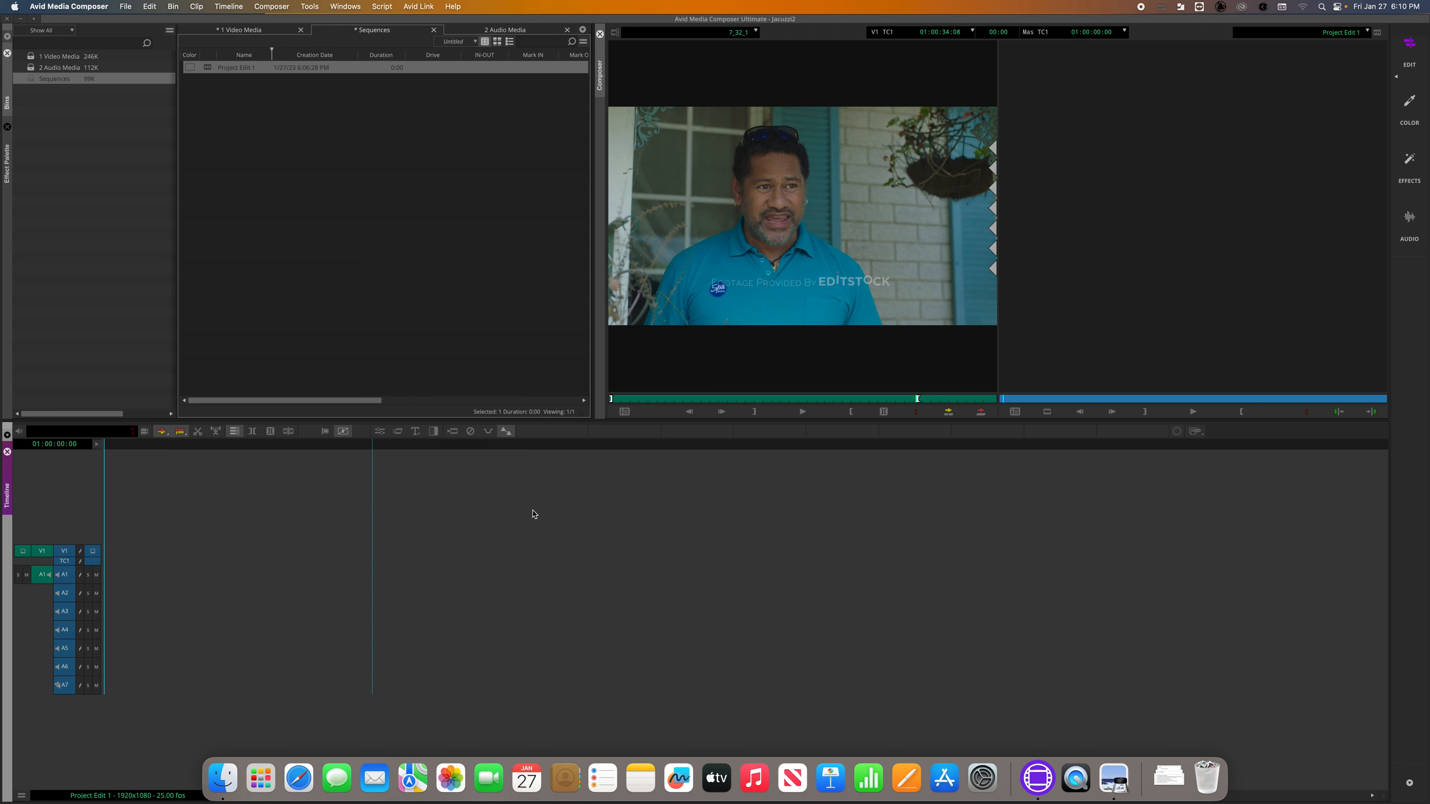
- Return the playhead to the sequence start and add a mono and a stereo audio track below the existing ones
key("super+u")
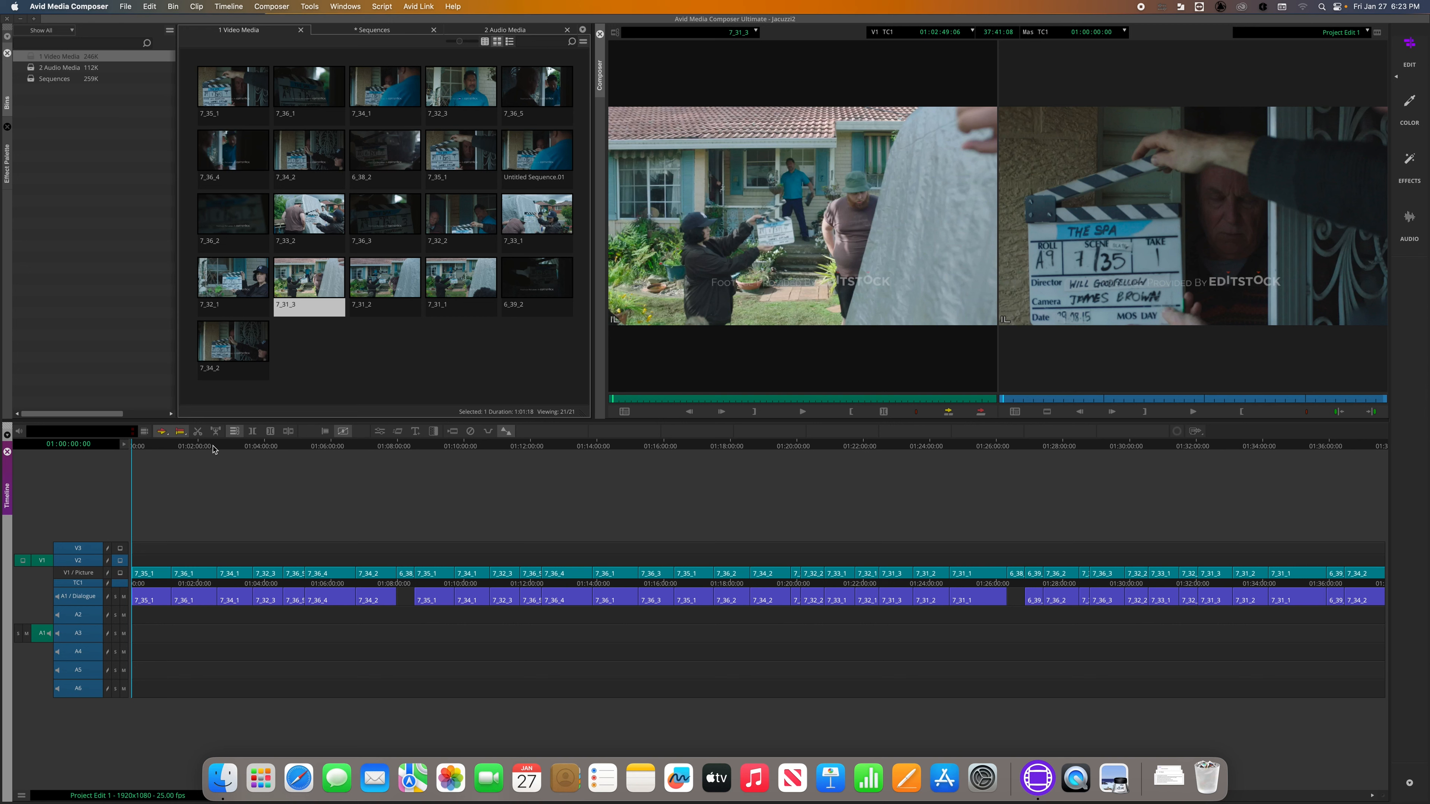
left_click_drag(185, 446, 113, 451)
key("super+alt+u")
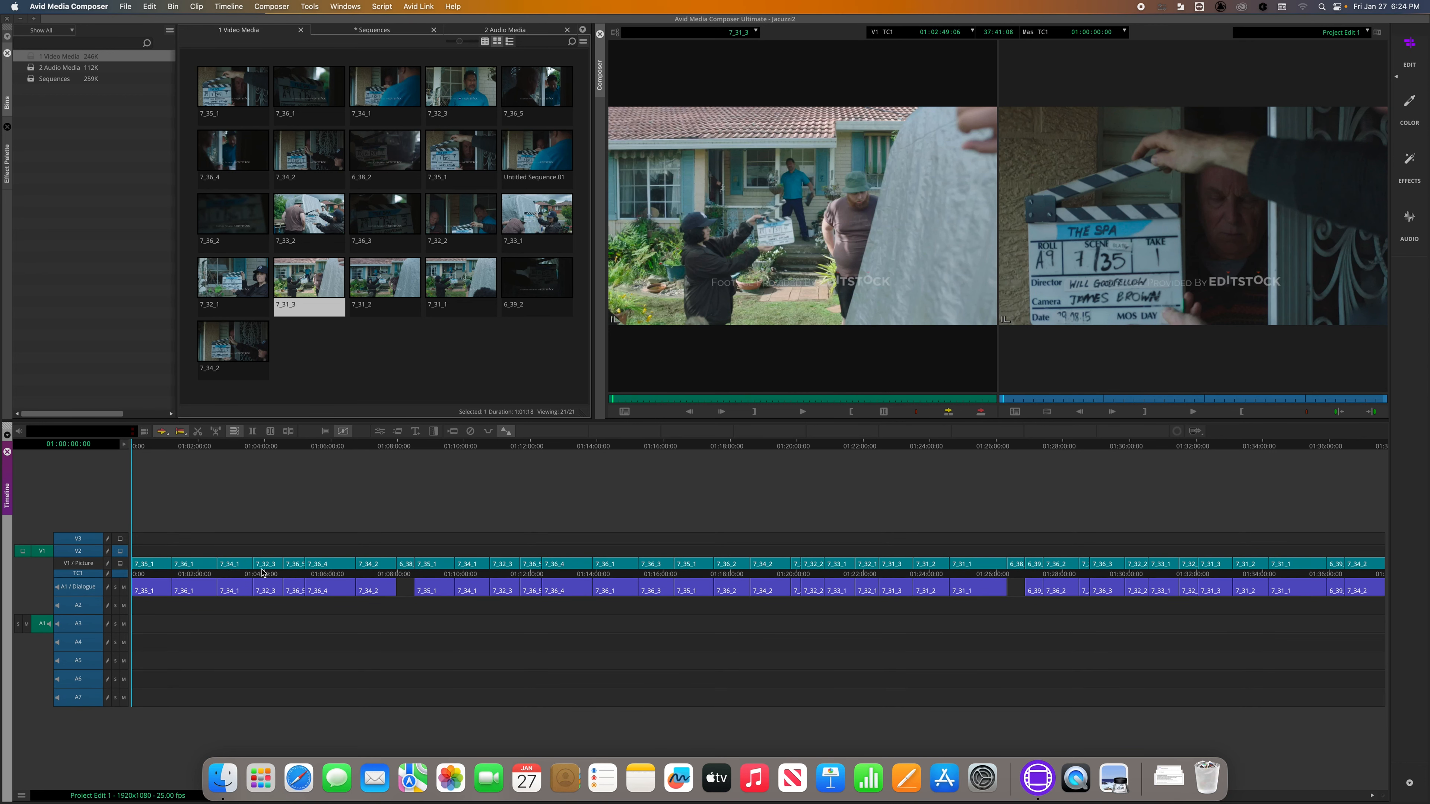
key("super+alt+u")
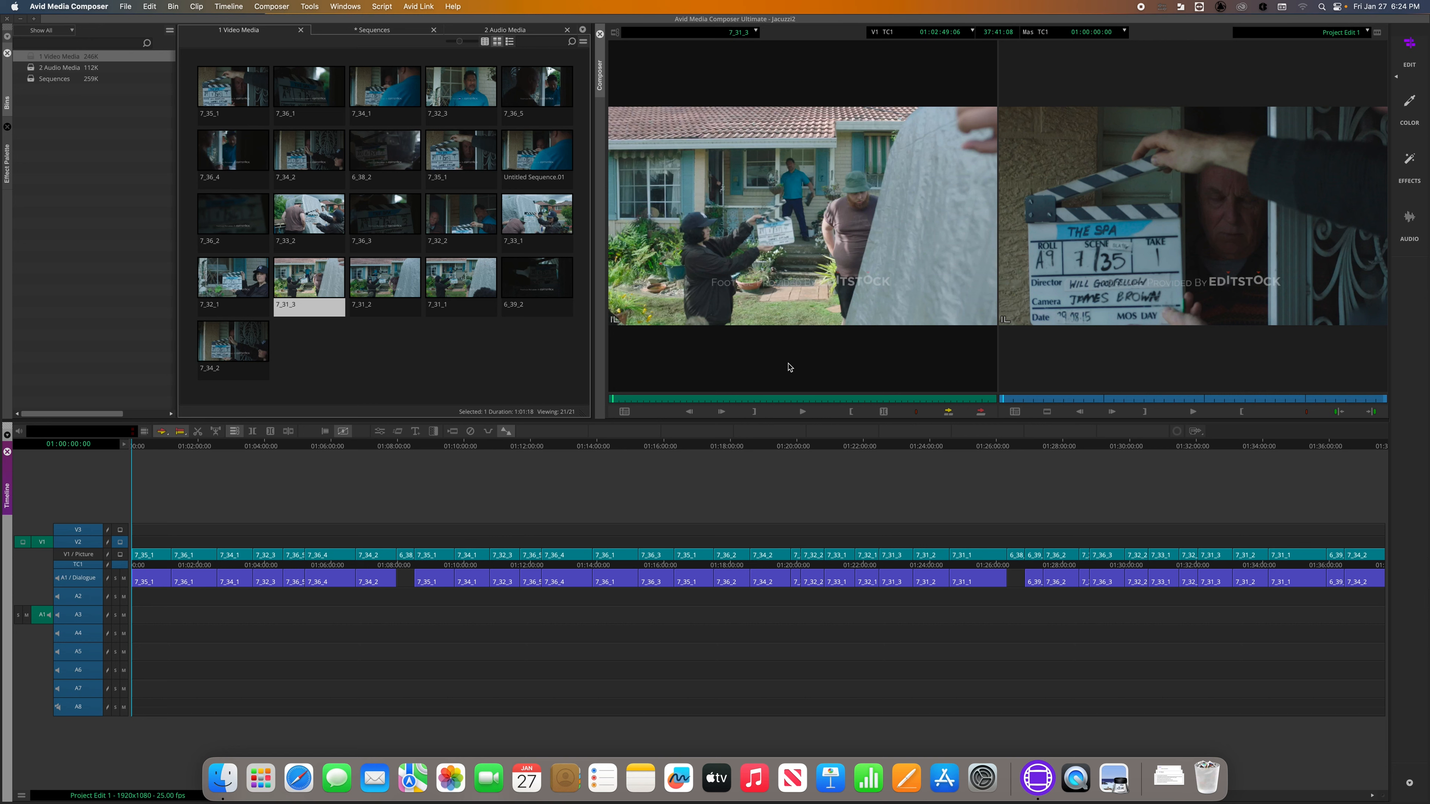
- Scrub through source clip 7_31_3 and the Project Edit 1 sequence, bringing the playhead back near the sequence start
left_click_drag(712, 400, 750, 398)
left_click_drag(1112, 401, 1142, 401)
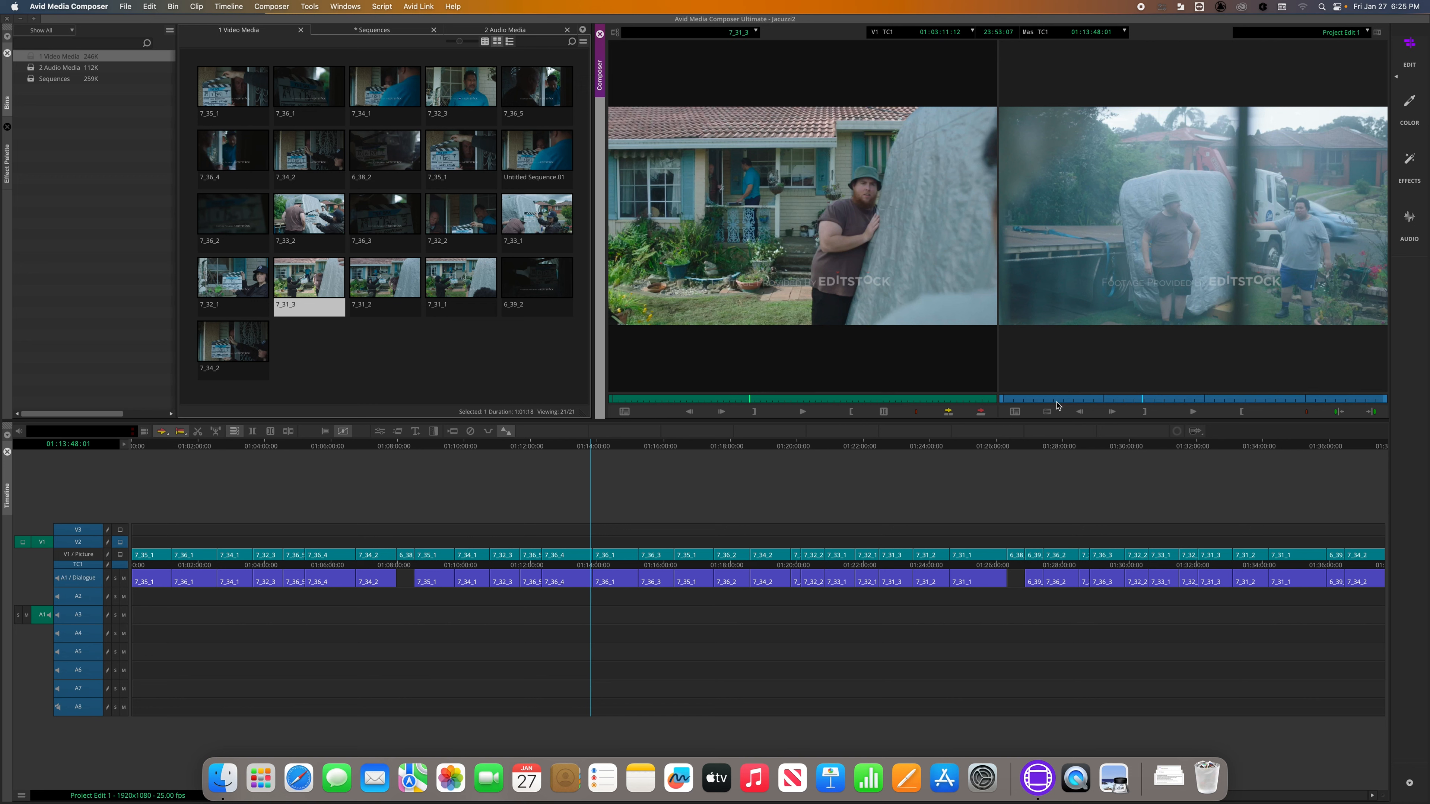
left_click(629, 447)
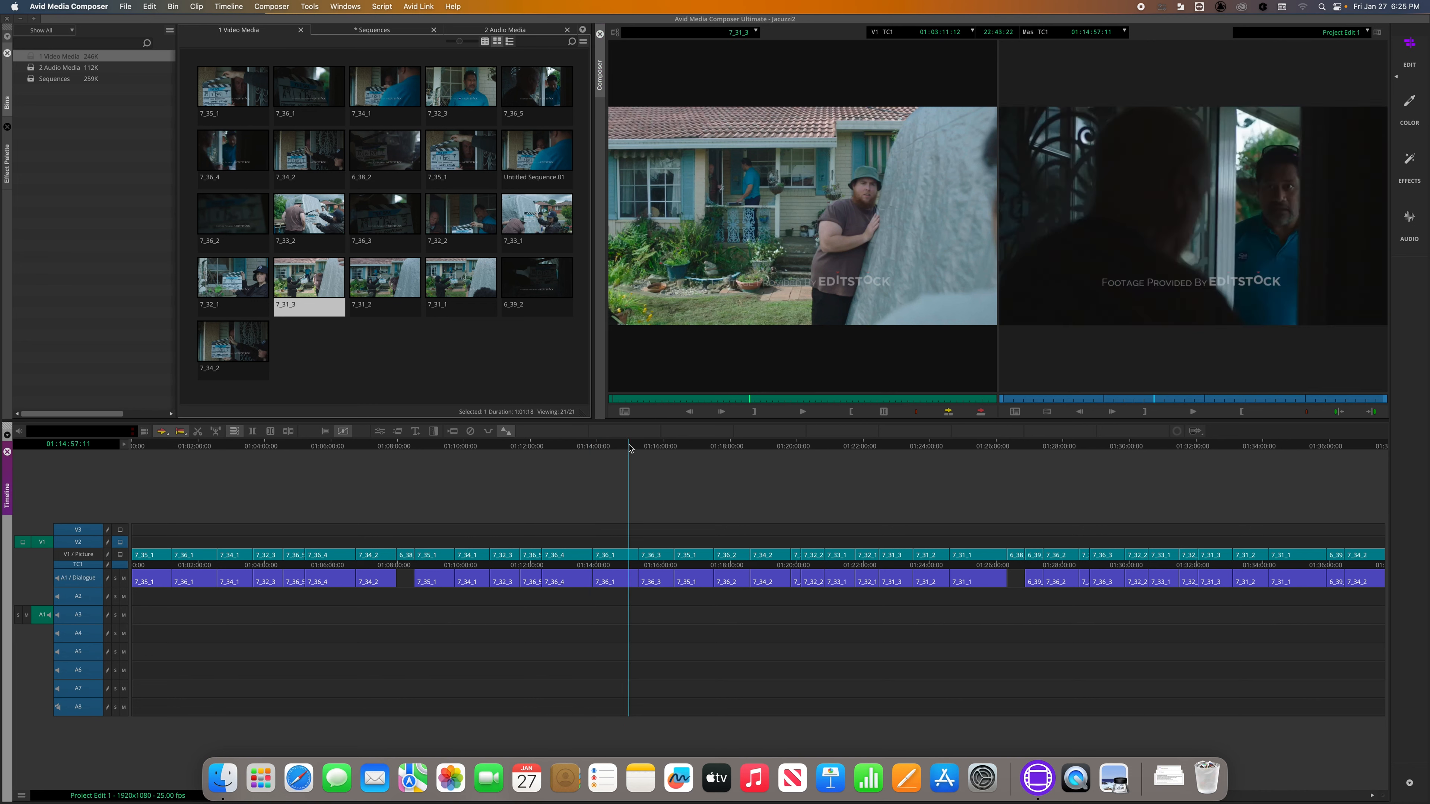
left_click_drag(1163, 398, 1006, 404)
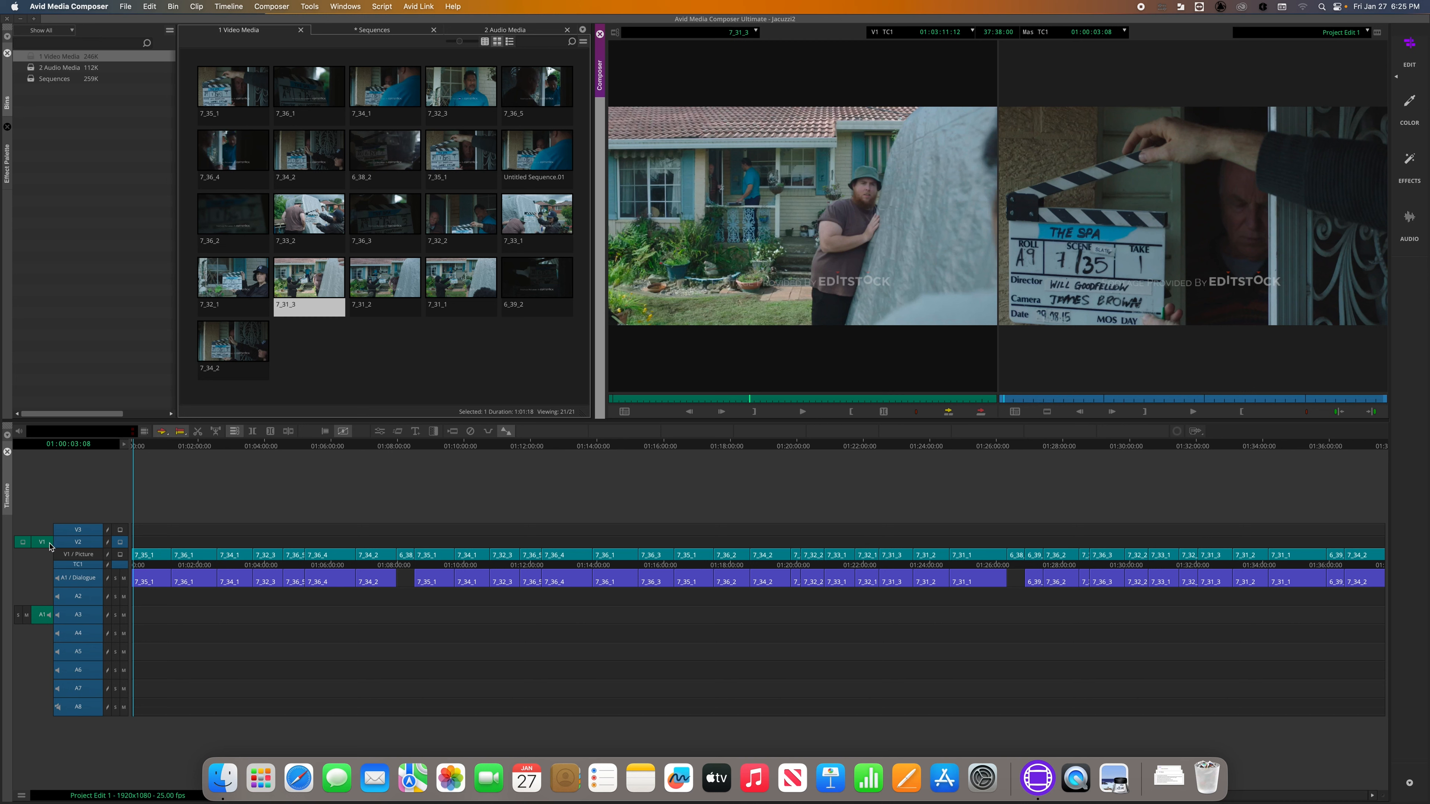
- Patch source video V1 to the Picture track, deselect track V2, and load clip 7_33_2 into the source monitor
left_click_drag(48, 544, 58, 556)
left_click(77, 544)
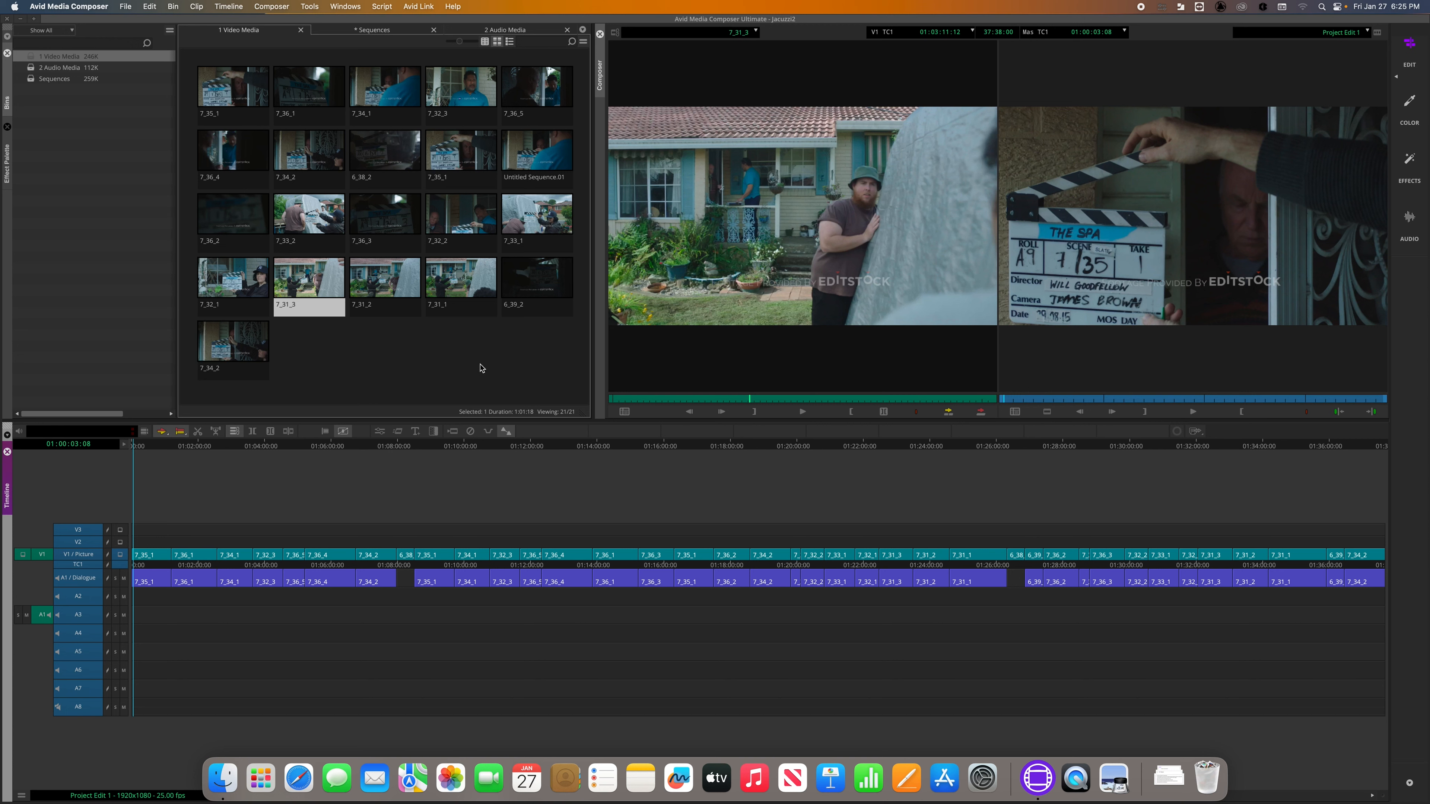
double_click(301, 220)
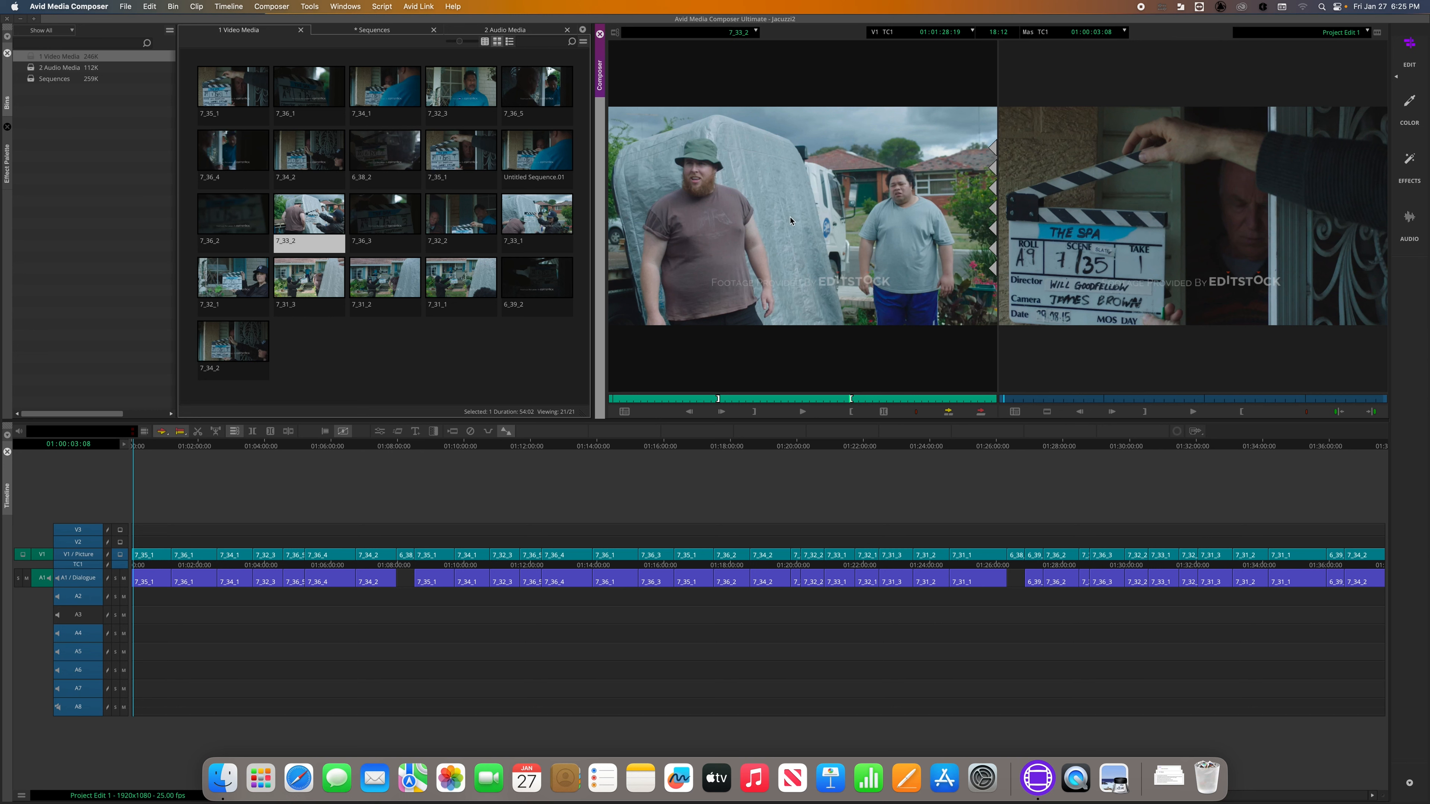
- Mark an in point at 01:01:13:12 and an out point at 01:01:15:02 in source clip 7_33_2
left_click(717, 399)
mouse_move(716, 399)
left_mouse_down()
mouse_move(697, 400)
mouse_move(793, 399)
mouse_move(743, 398)
left_mouse_up()
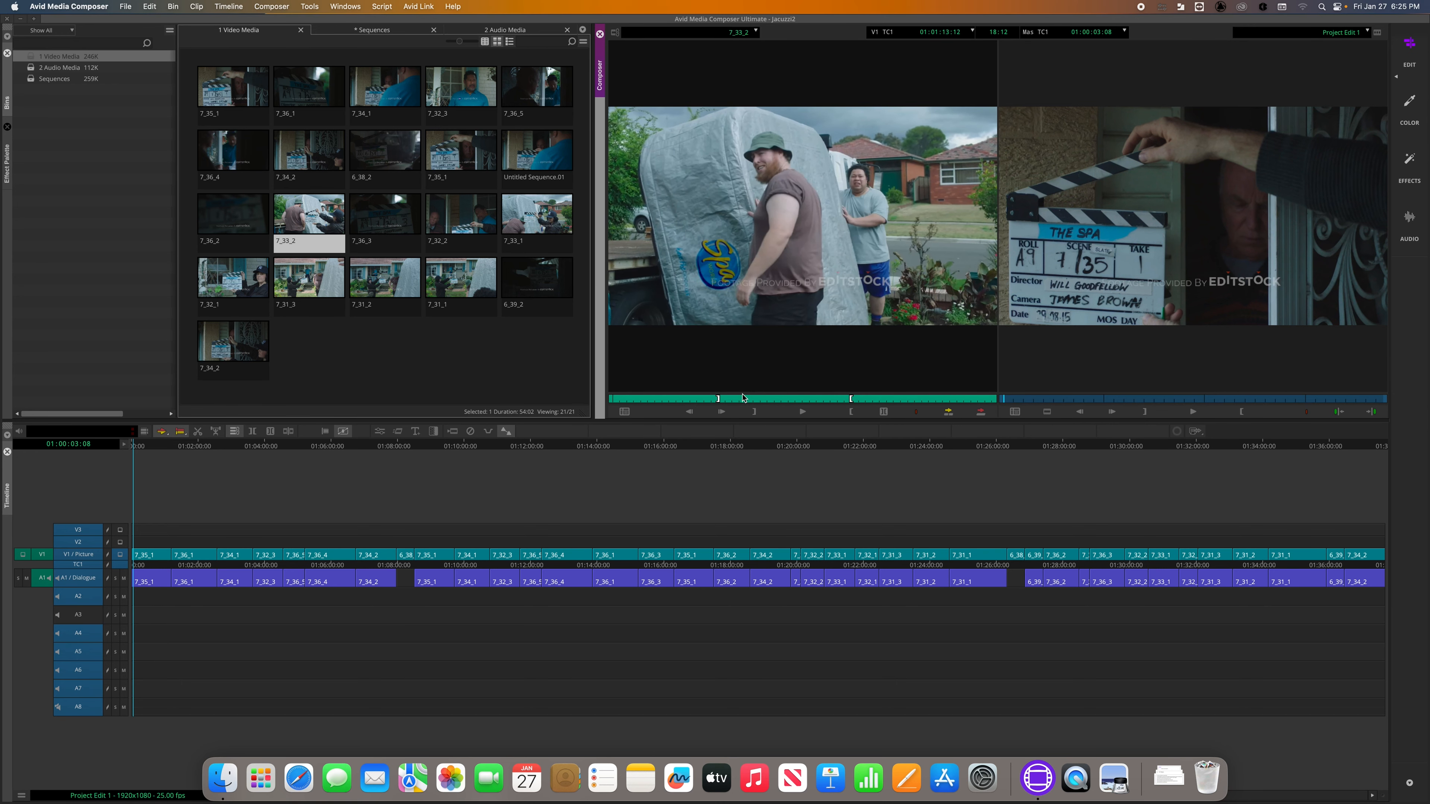
key("o")
key("space")
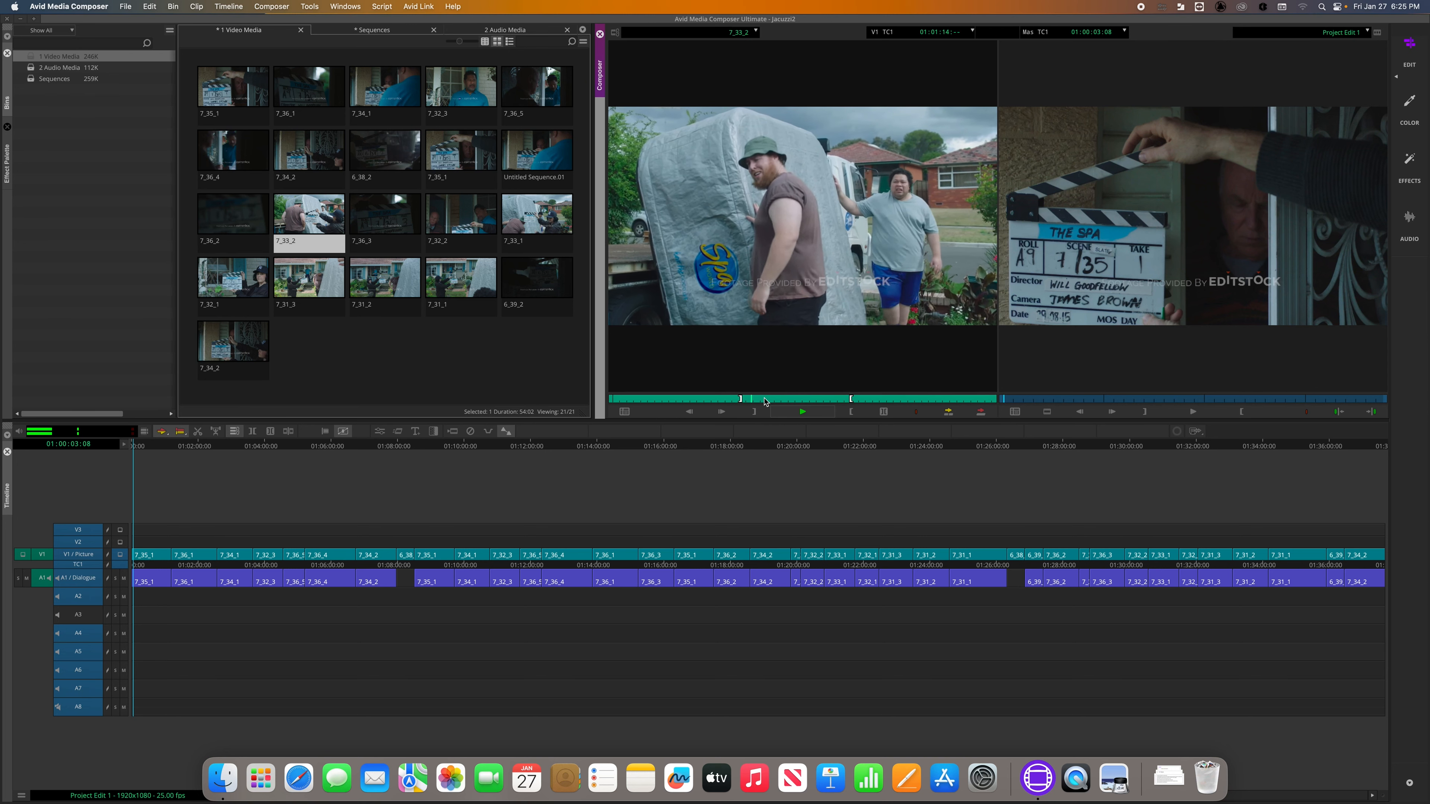
key("space")
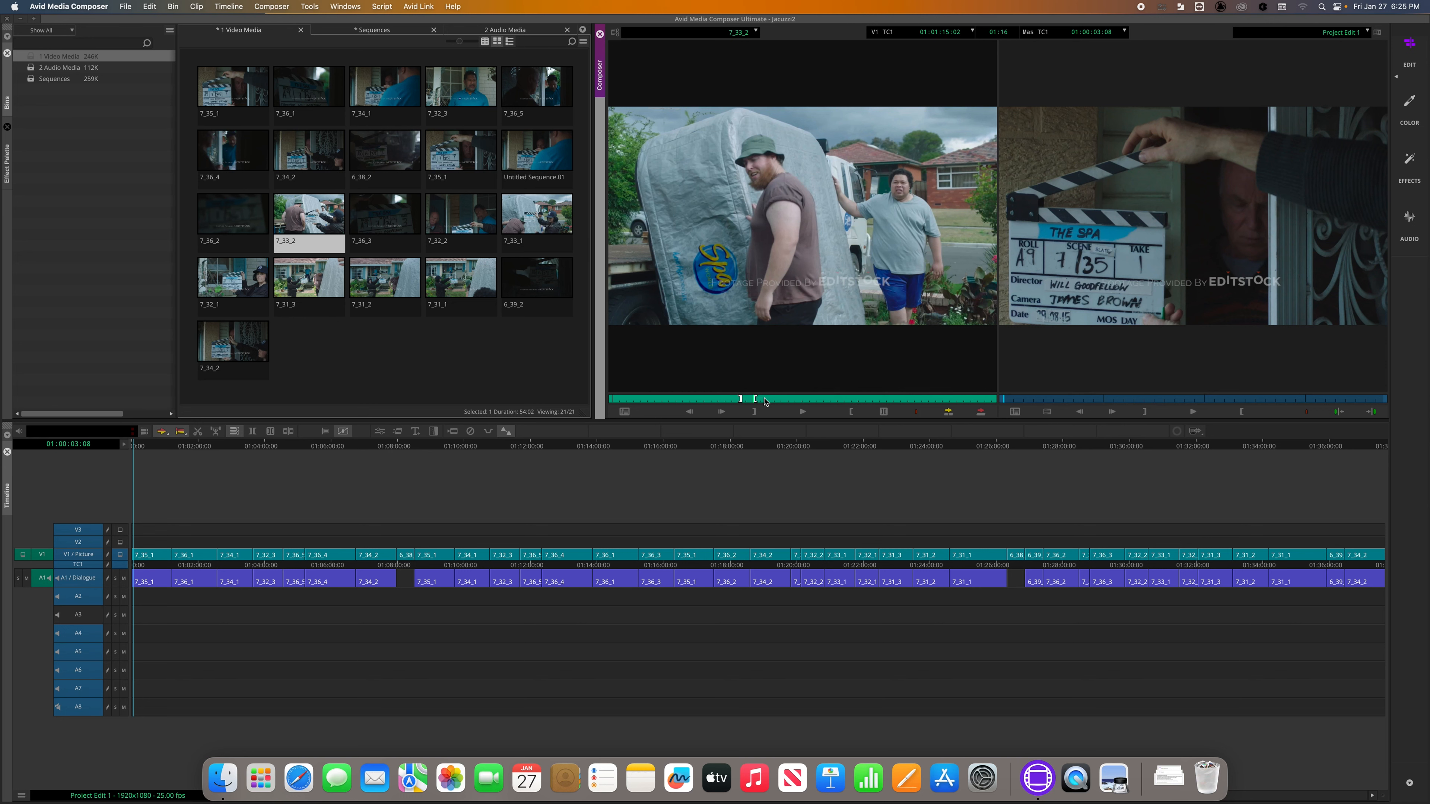
key("o")
- Rename video track V2 to B-Roll
right_click(94, 546)
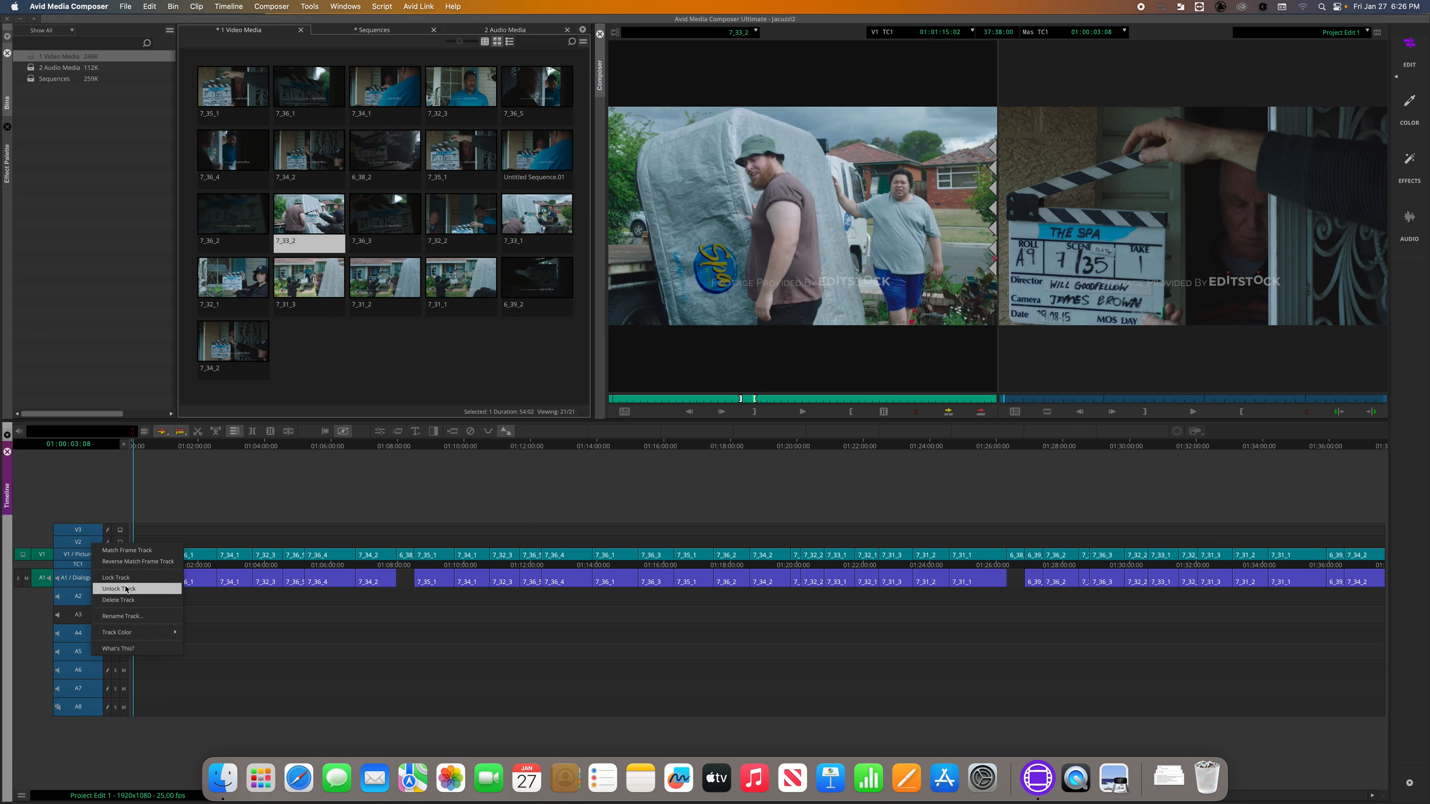
left_click(135, 617)
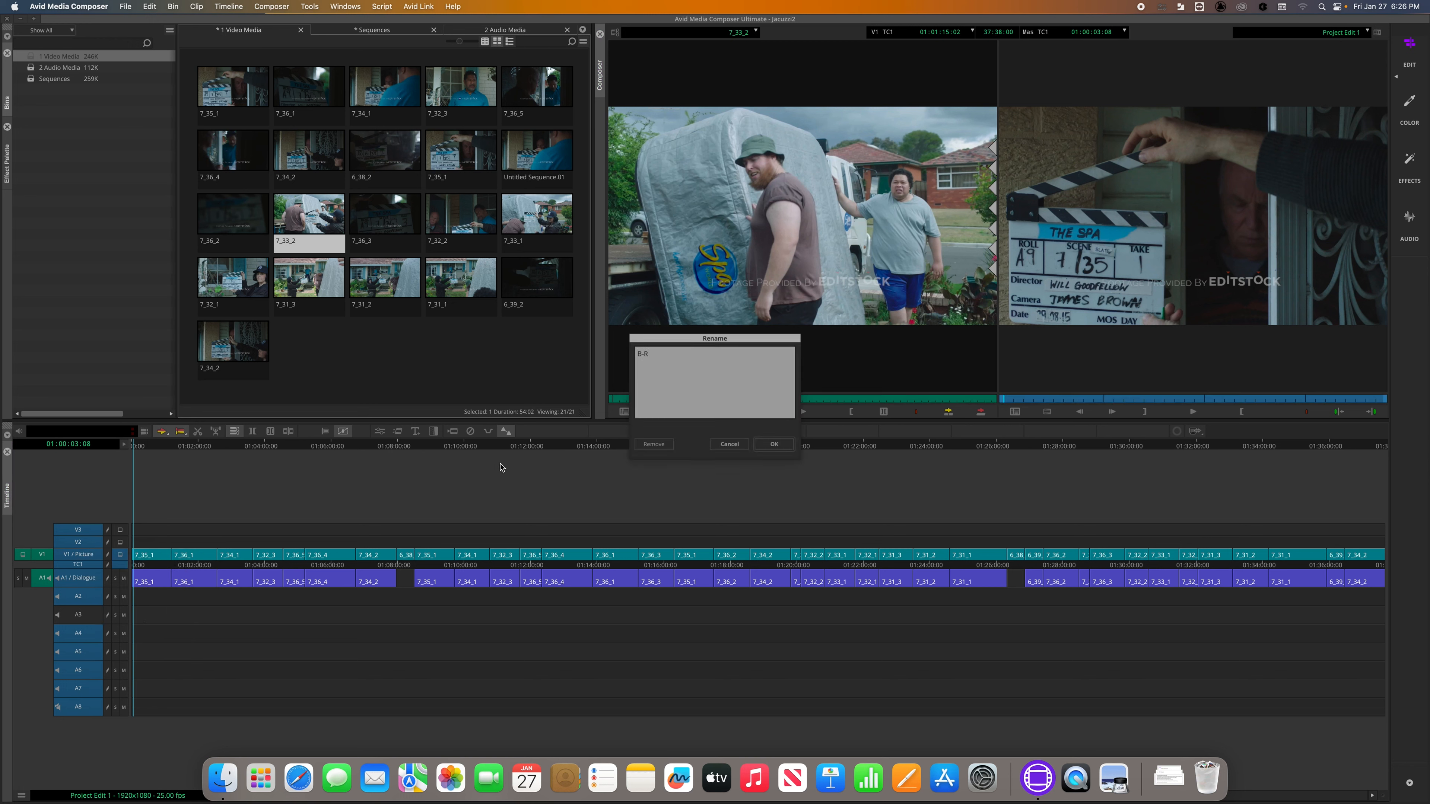
left_click(774, 444)
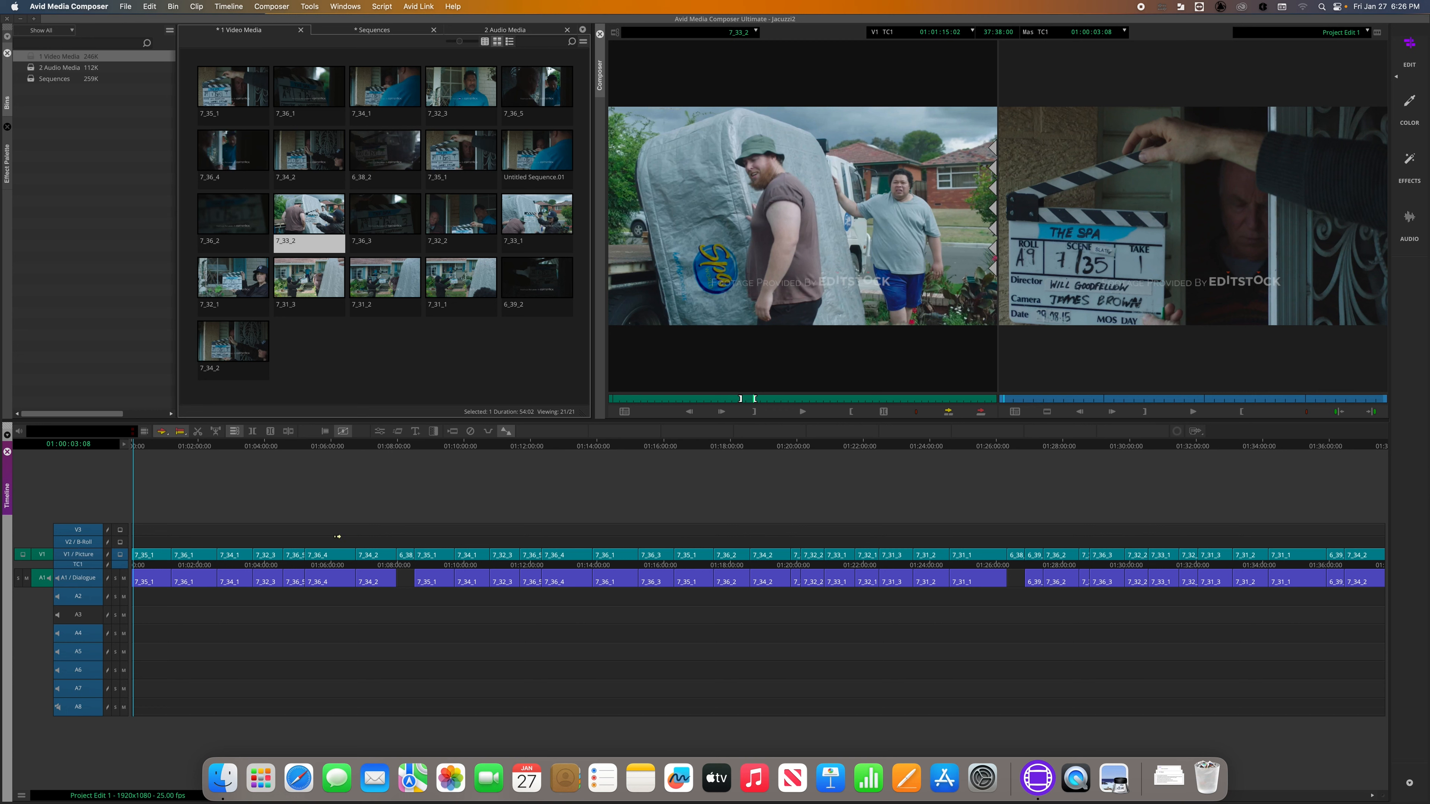
- Patch source video V1 to the B-Roll track and park the sequence playhead at 01:15:46:20
left_click_drag(44, 555, 74, 543)
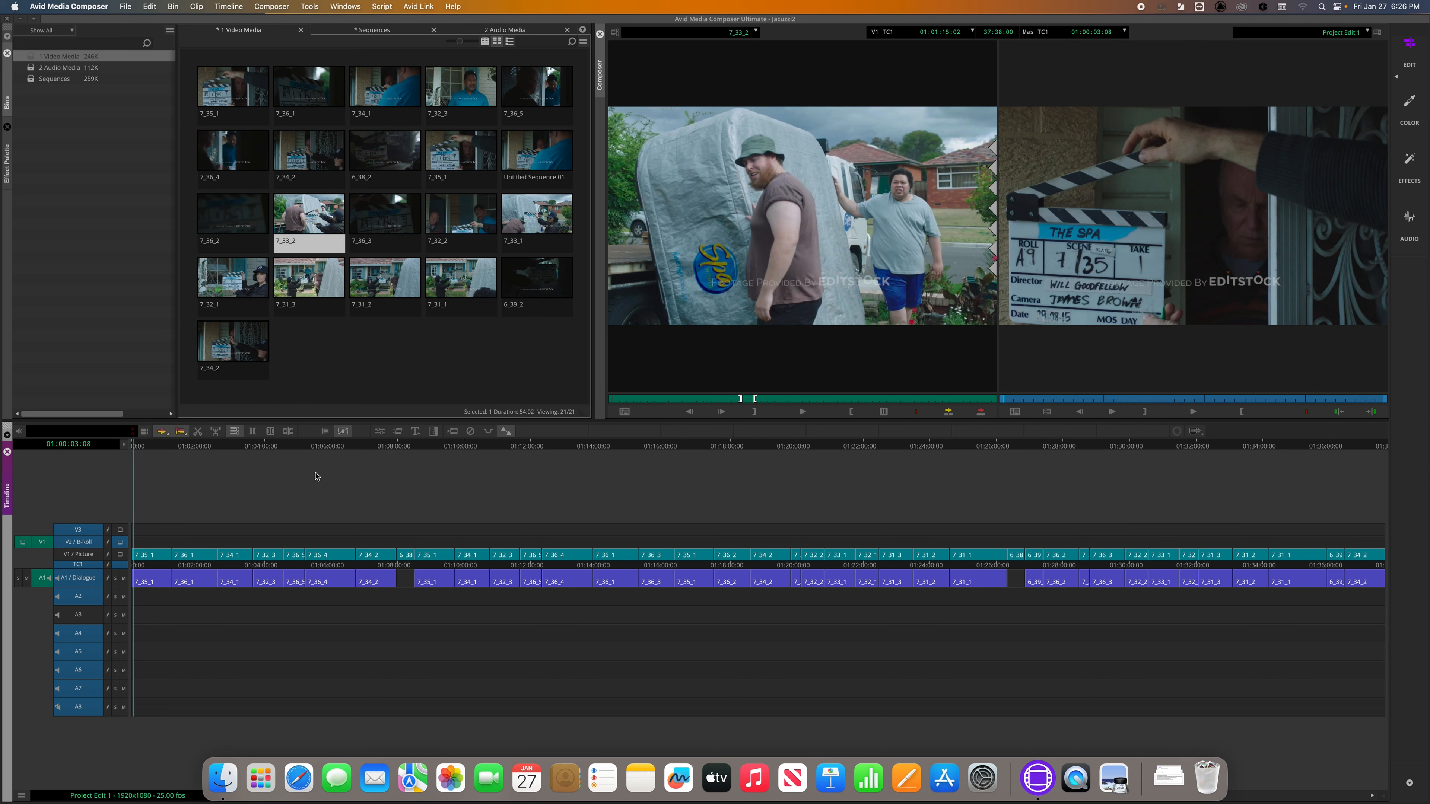
left_click_drag(245, 448, 657, 475)
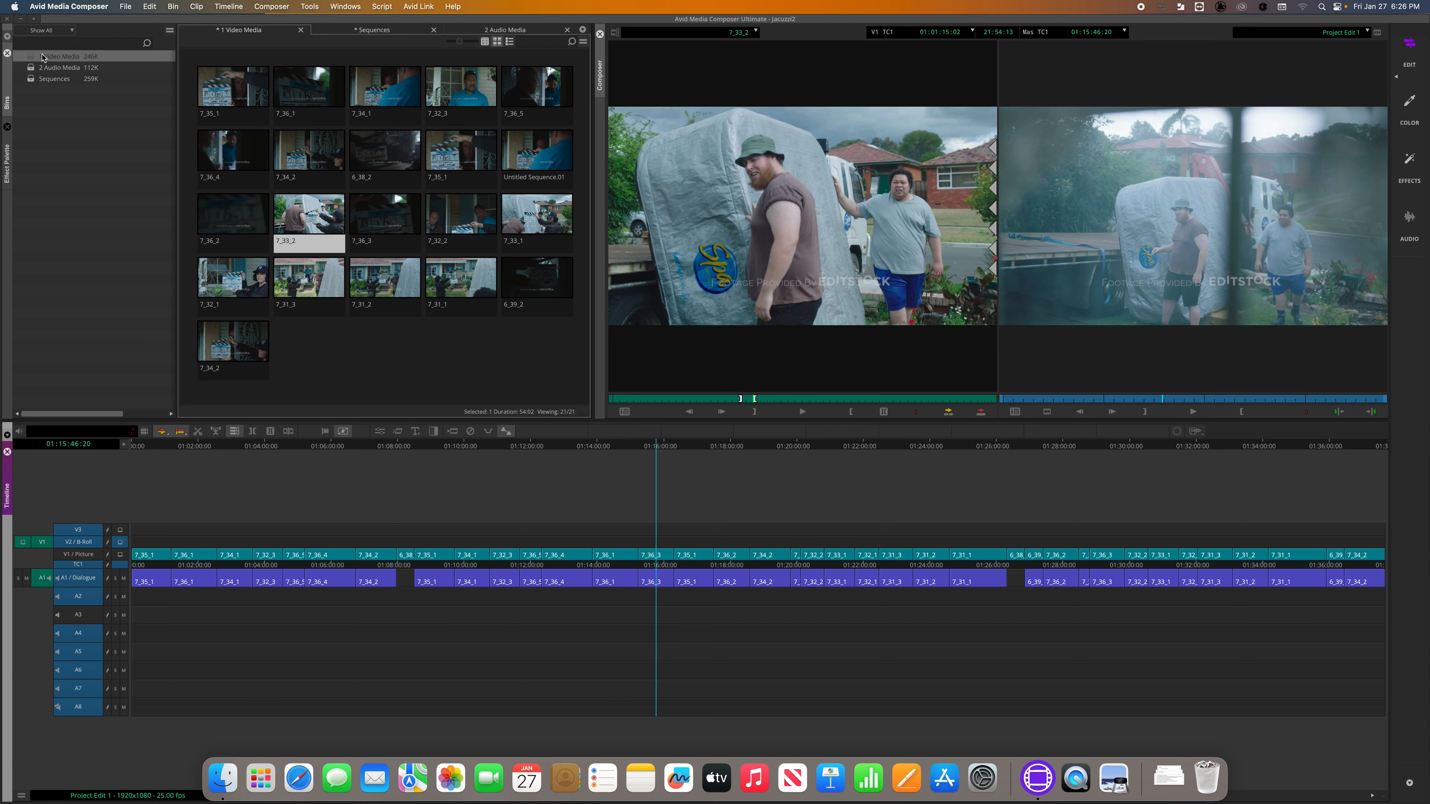
- Load the first clip of the 2 Audio Media bin into the source monitor and mark a 14:01 range with in and out points
double_click(32, 68)
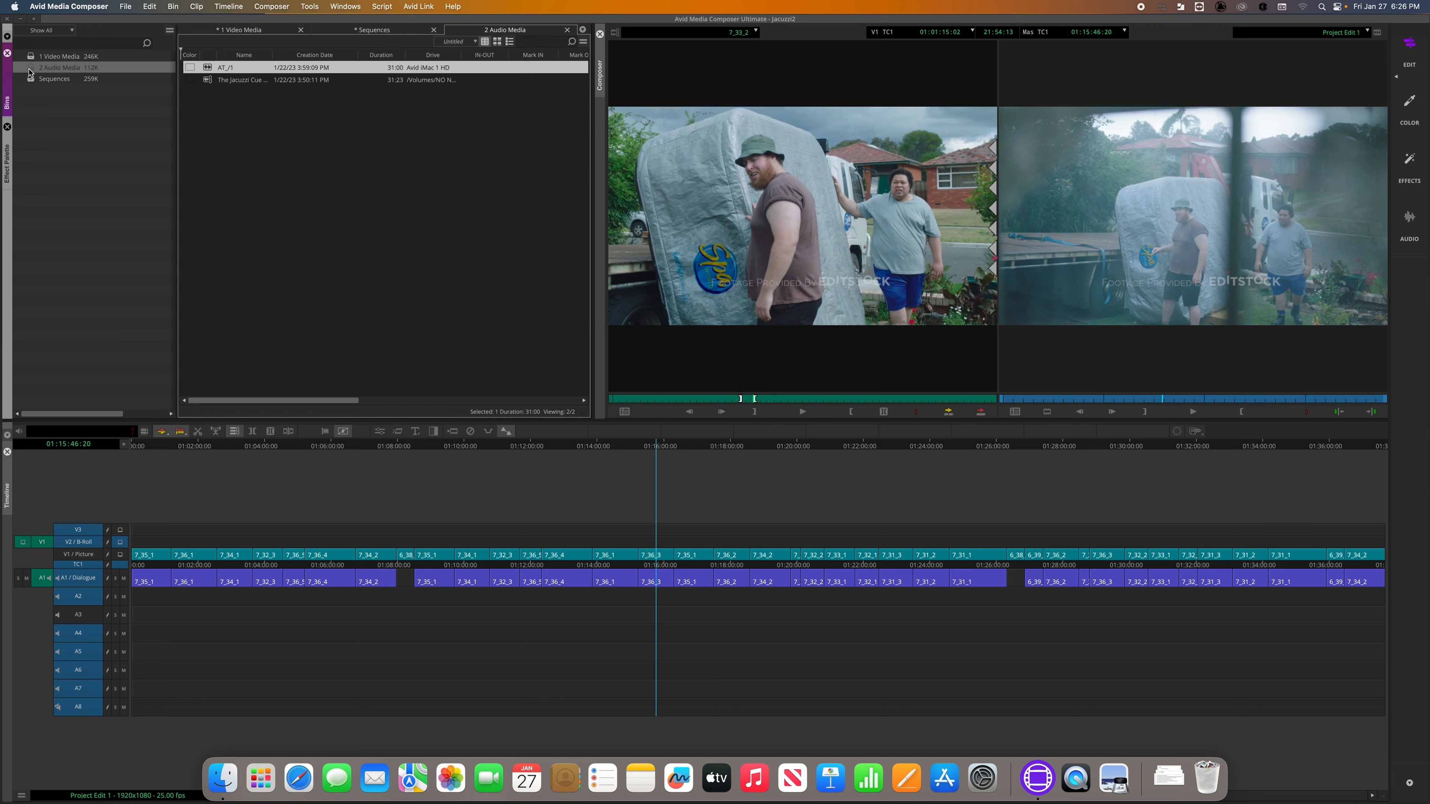
double_click(207, 68)
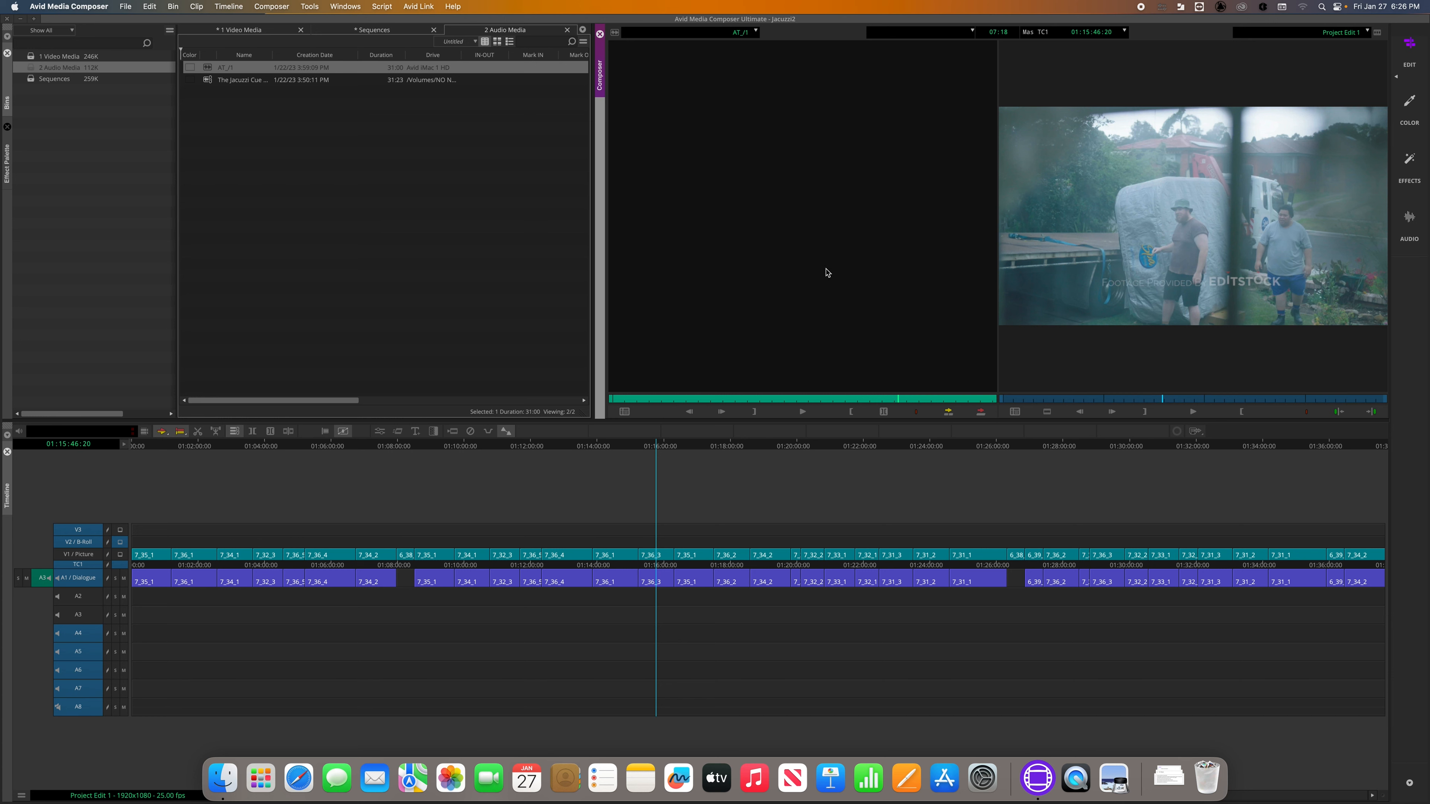
left_click_drag(716, 400, 711, 399)
key("i")
left_click(881, 400)
key("o")
- Patch the audio clip's source track to sequence track A4, and move the patch on to track A7
left_click_drag(42, 580, 79, 637)
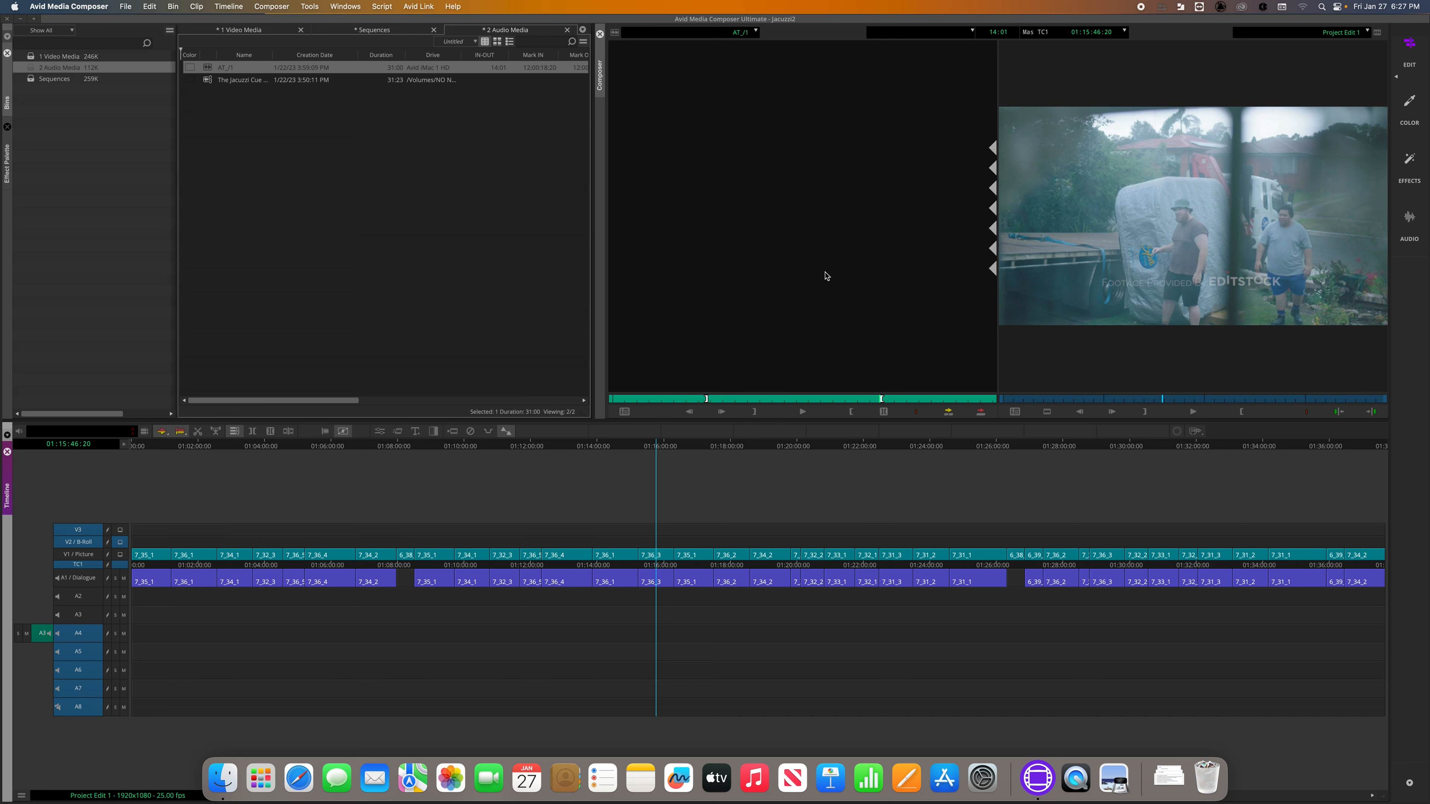
left_click(724, 400)
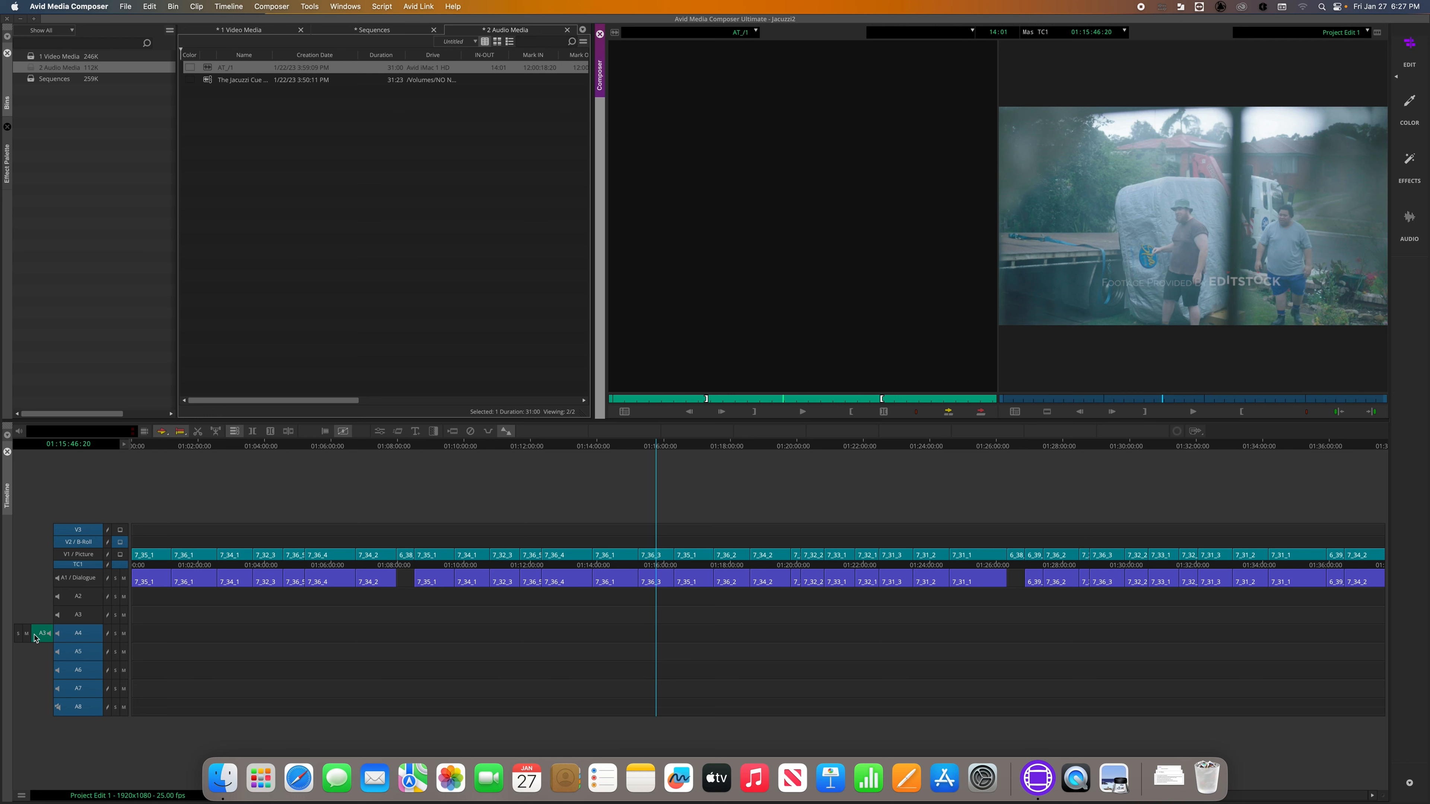
left_click_drag(34, 635, 75, 693)
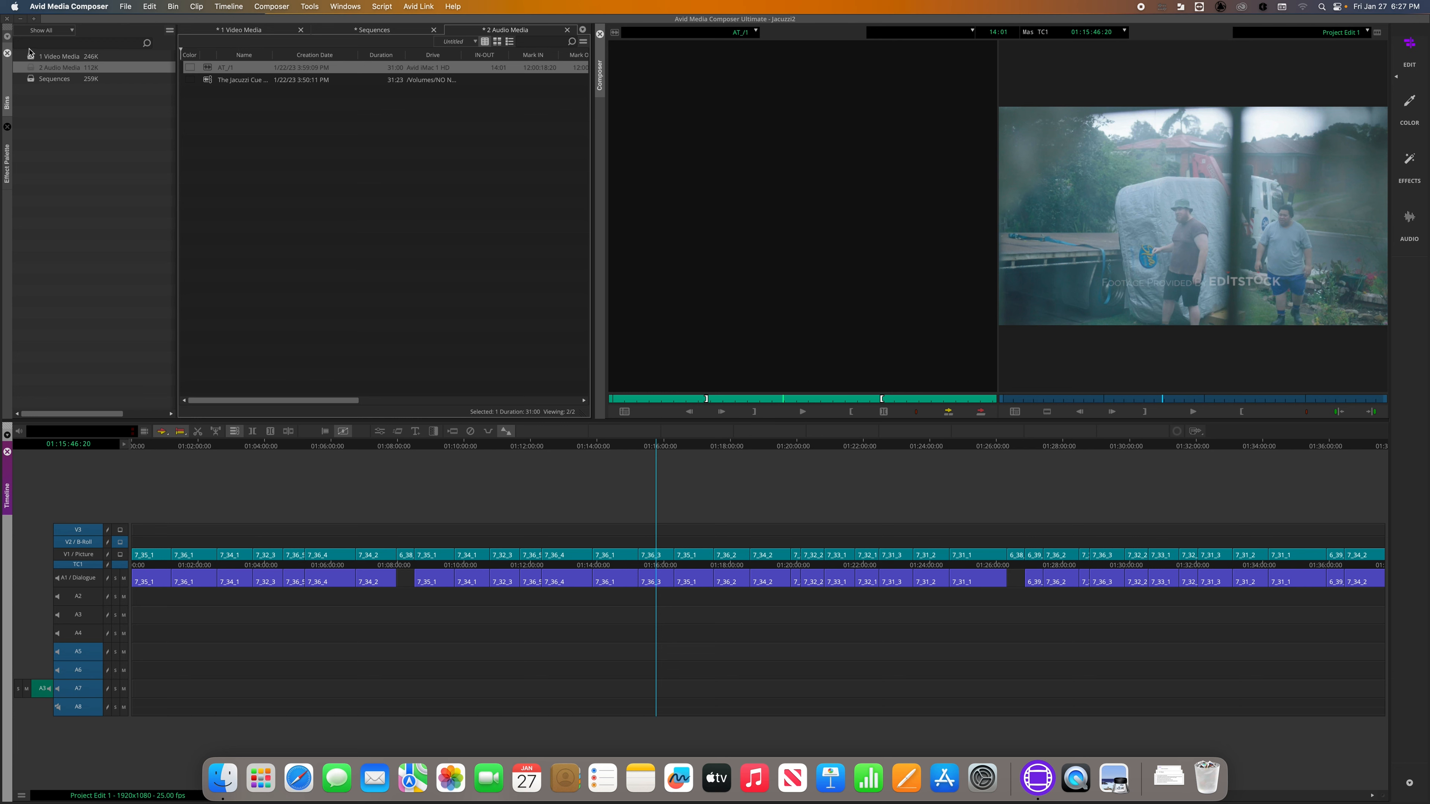
- Load clip 7_35_1 from the 1 Video Media bin and patch its V1 to the Picture track and A1 to the Dialogue track
double_click(40, 56)
left_click(232, 87)
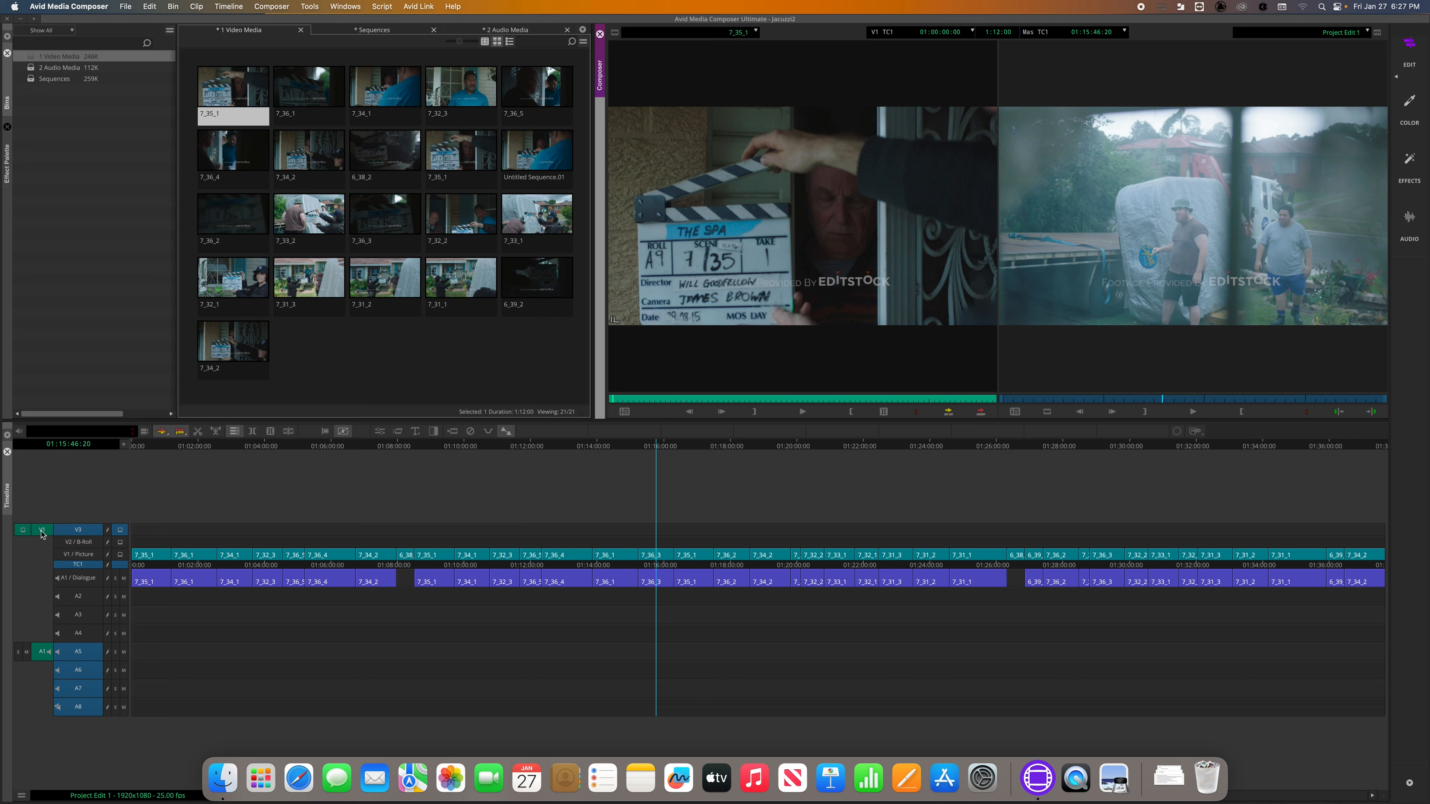
left_click_drag(41, 533, 79, 558)
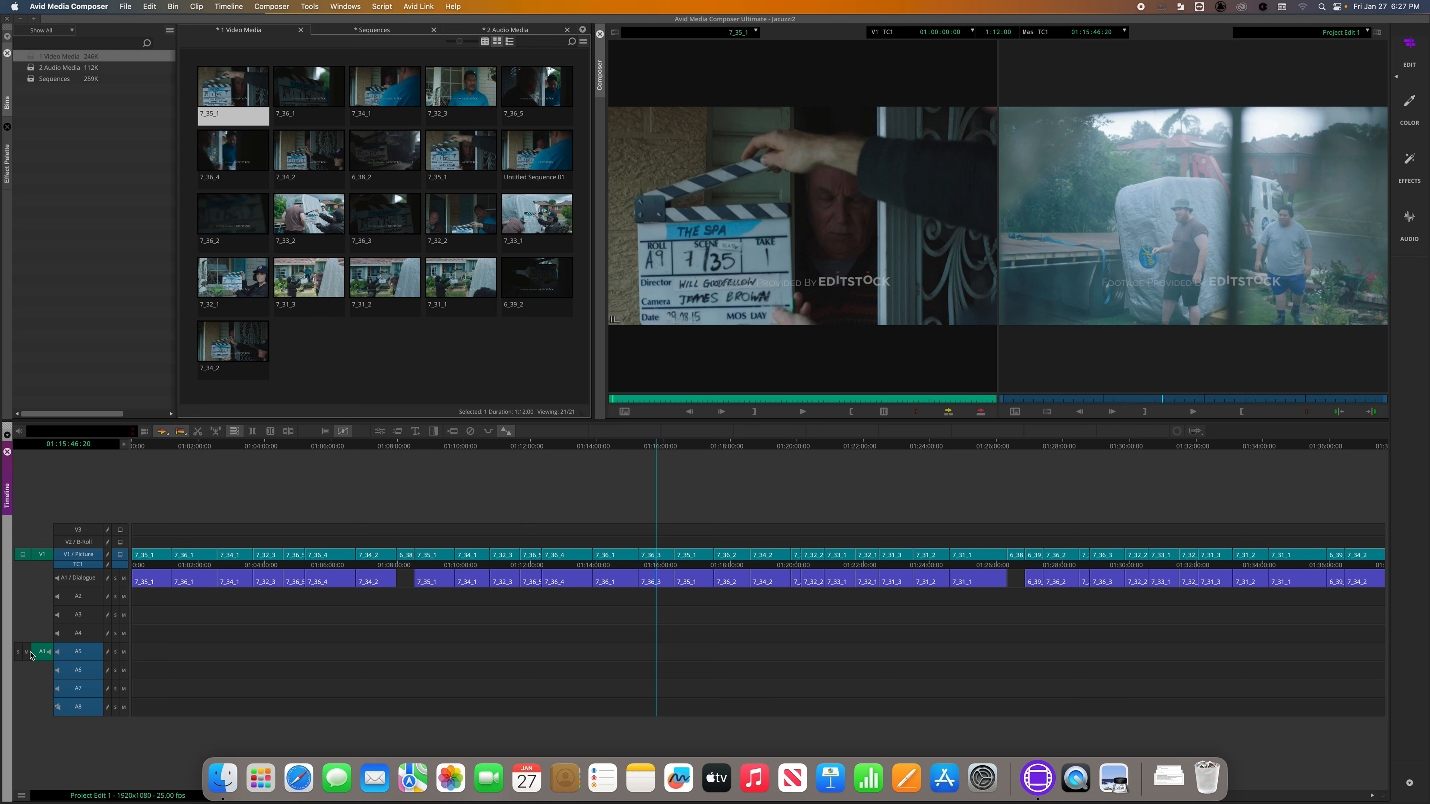
left_click_drag(31, 655, 74, 579)
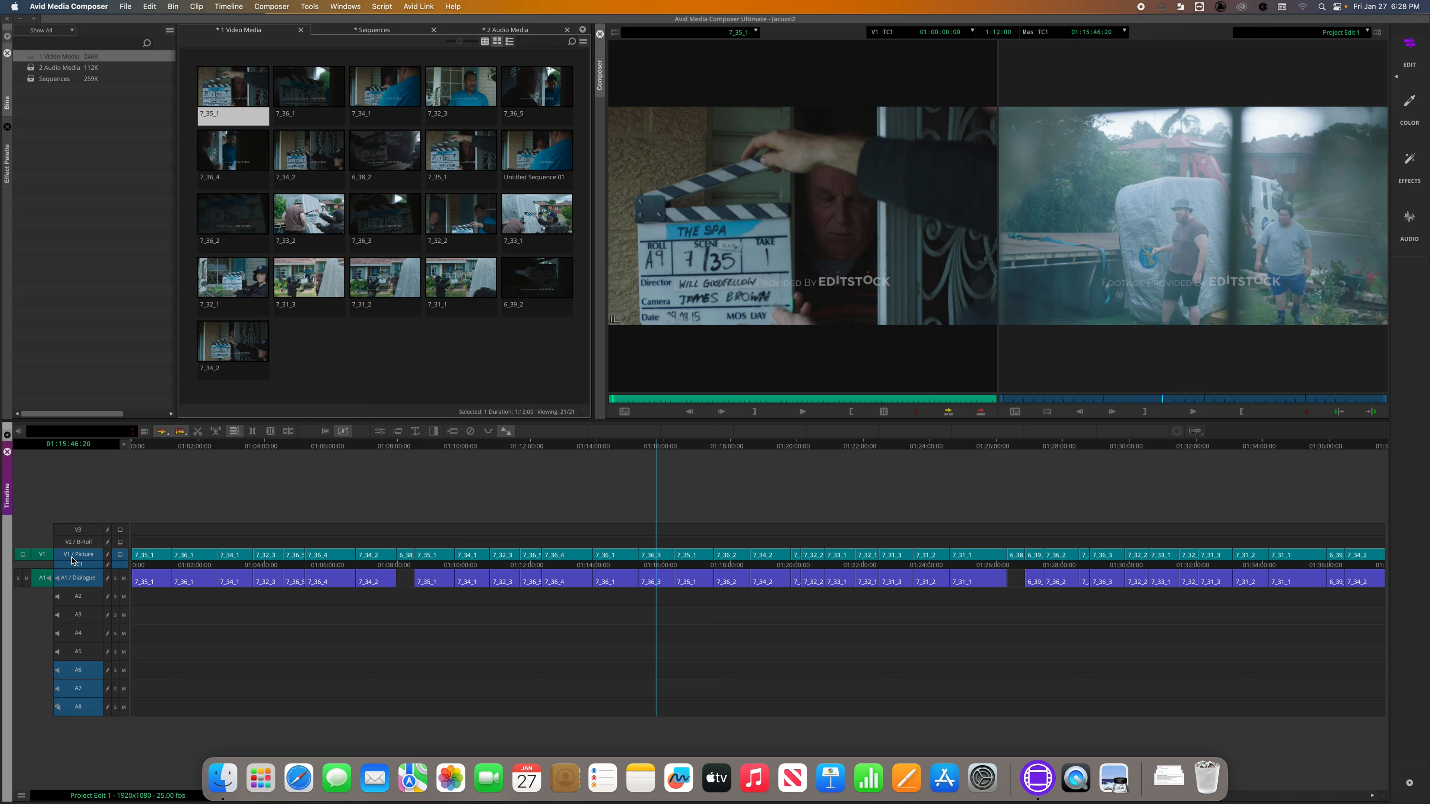
- Patch source video V1 to V3 and back to the Picture track, adding video tracks V4, V5 and V6 in between
mouse_move(41, 557)
left_mouse_down()
mouse_move(59, 611)
mouse_move(84, 629)
mouse_move(71, 658)
mouse_move(67, 580)
mouse_move(66, 695)
mouse_move(61, 602)
mouse_move(78, 533)
left_mouse_up()
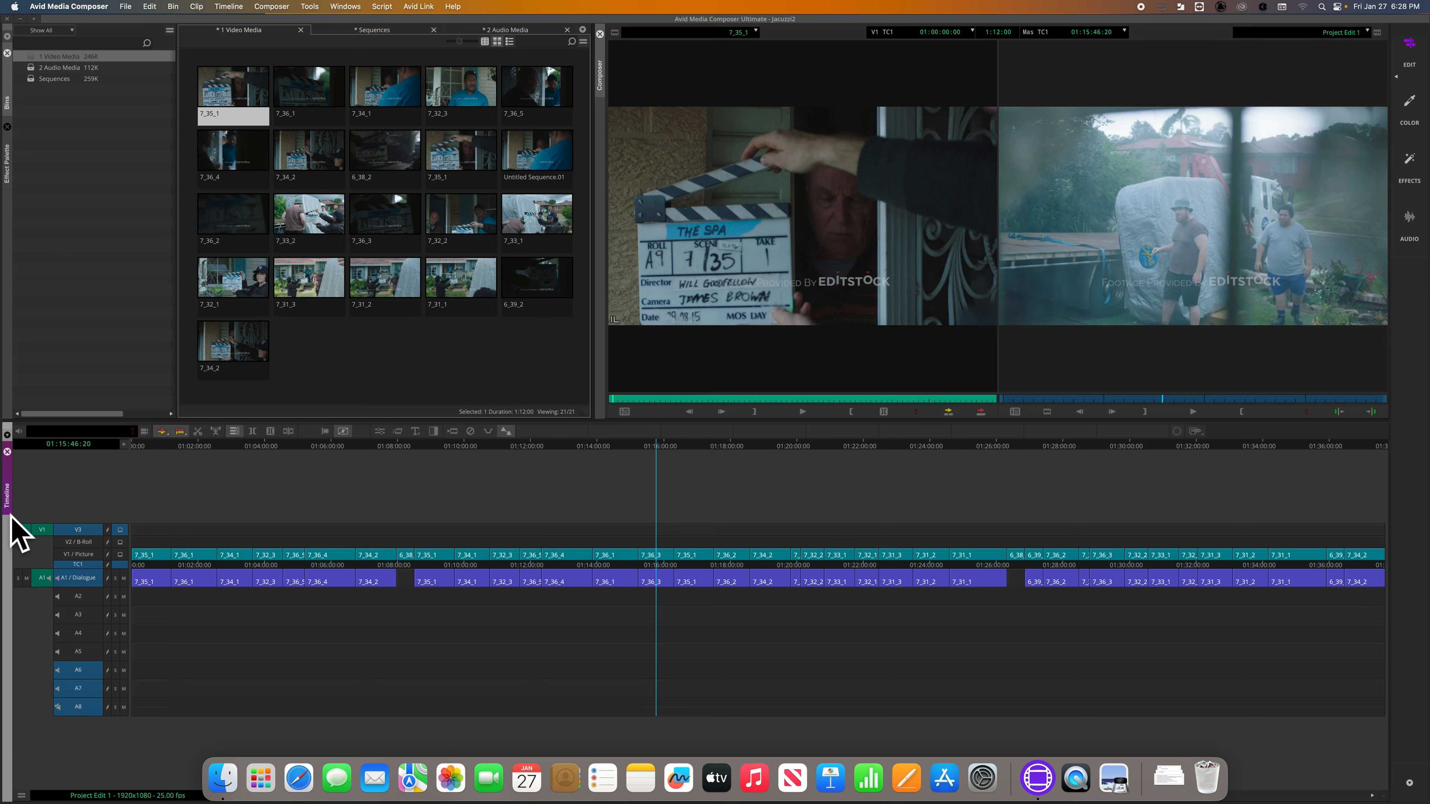
key("super+y")
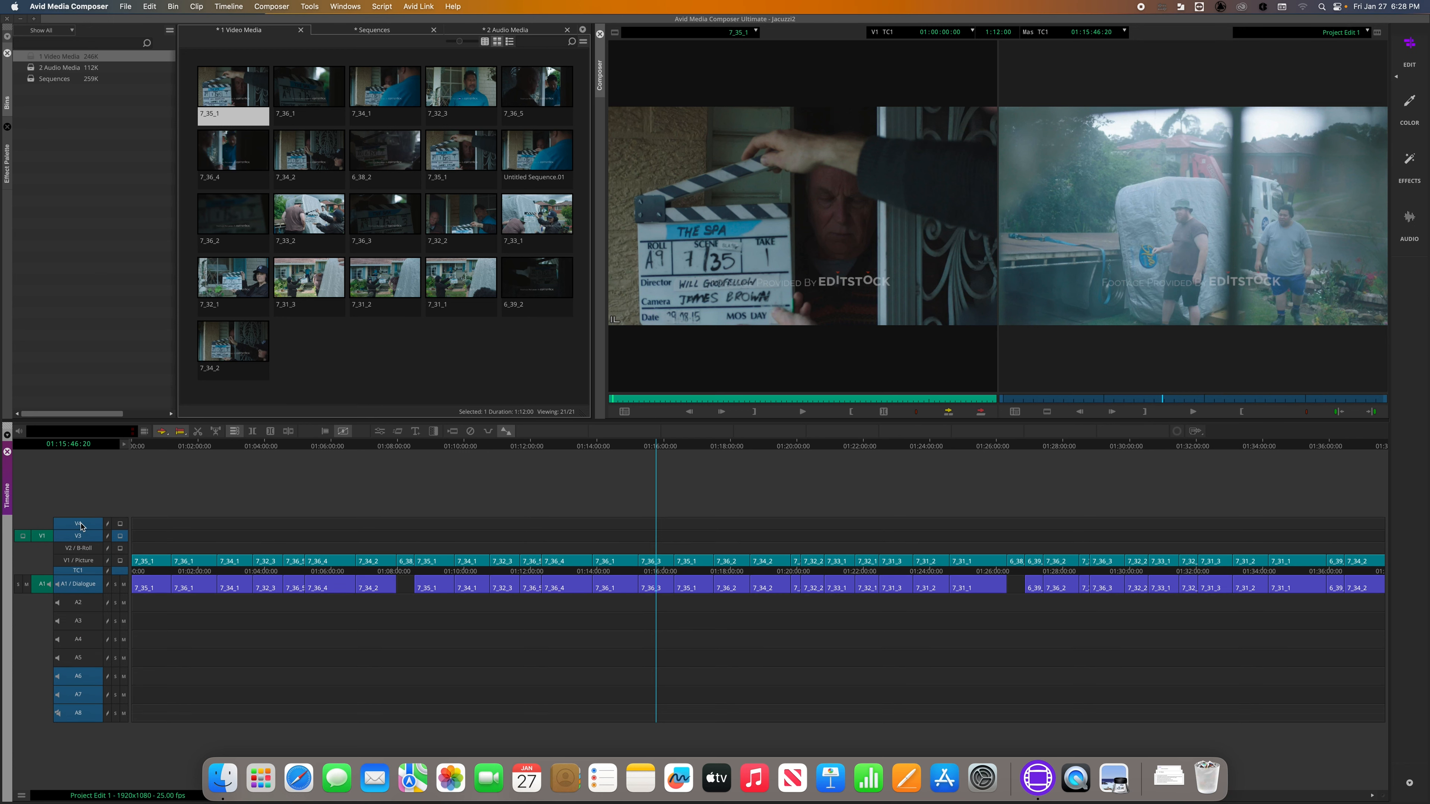
key("super+y")
key("super+y")
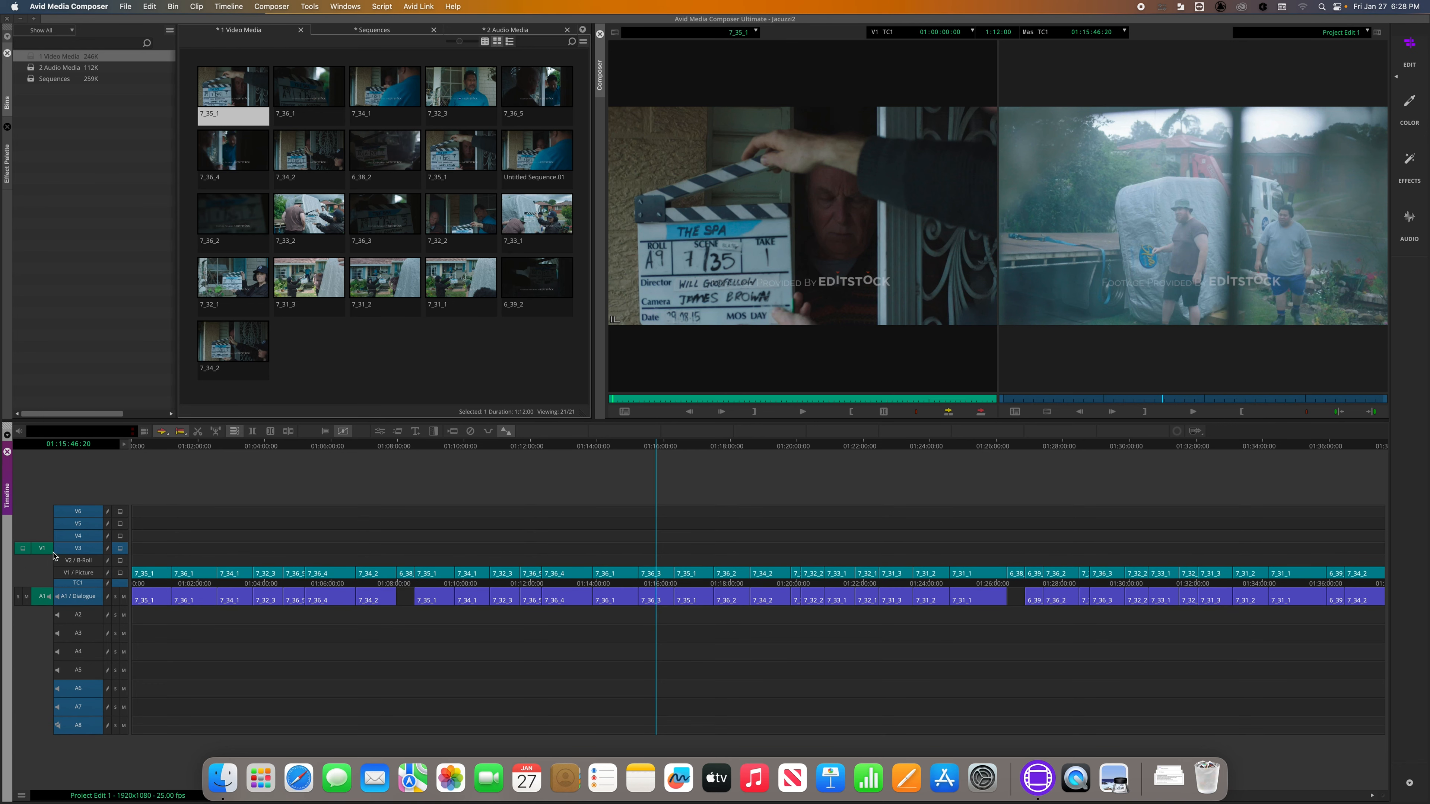
left_click_drag(43, 549, 81, 574)
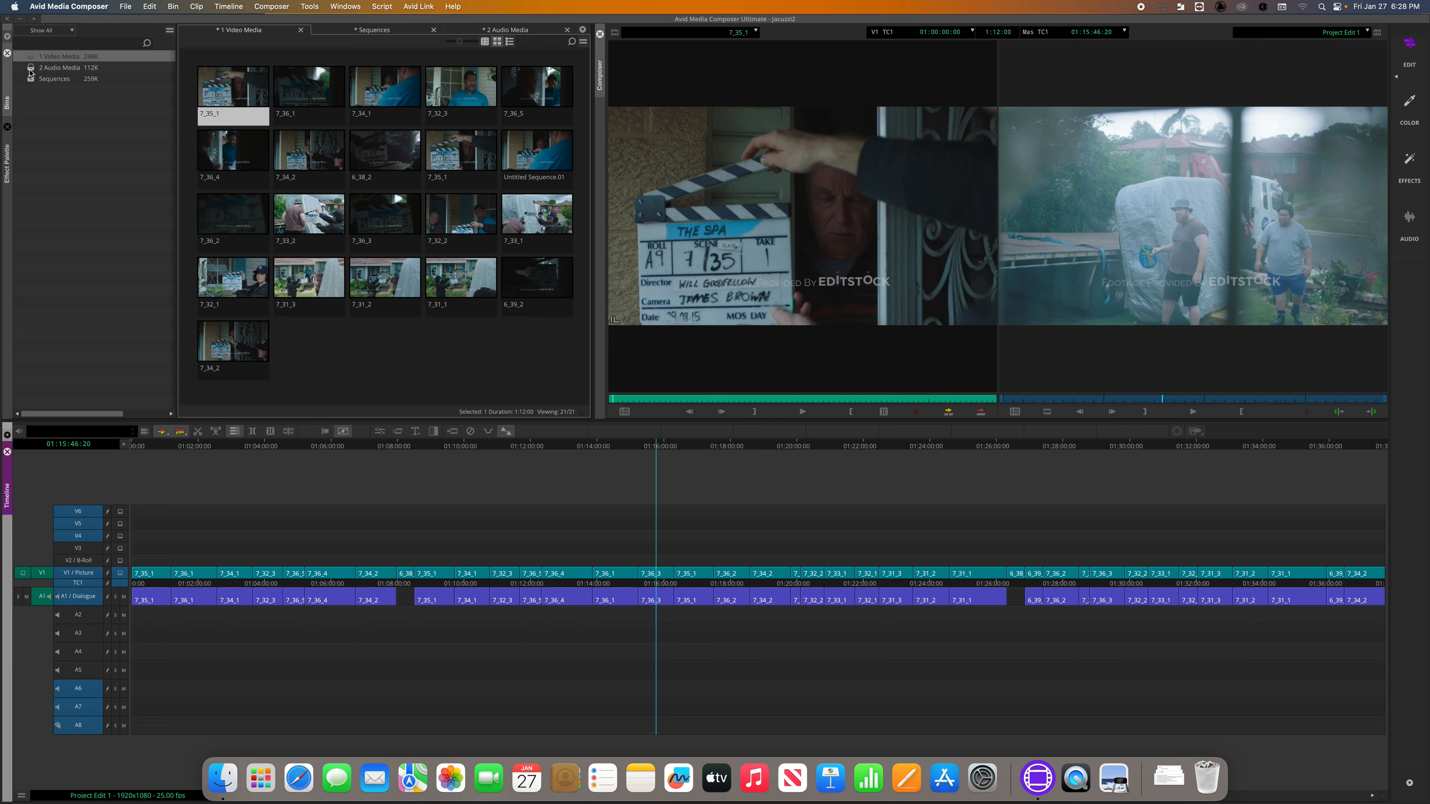
- Load the first clip of the 2 Audio Media bin again and patch its source audio to track A3
double_click(62, 67)
double_click(209, 70)
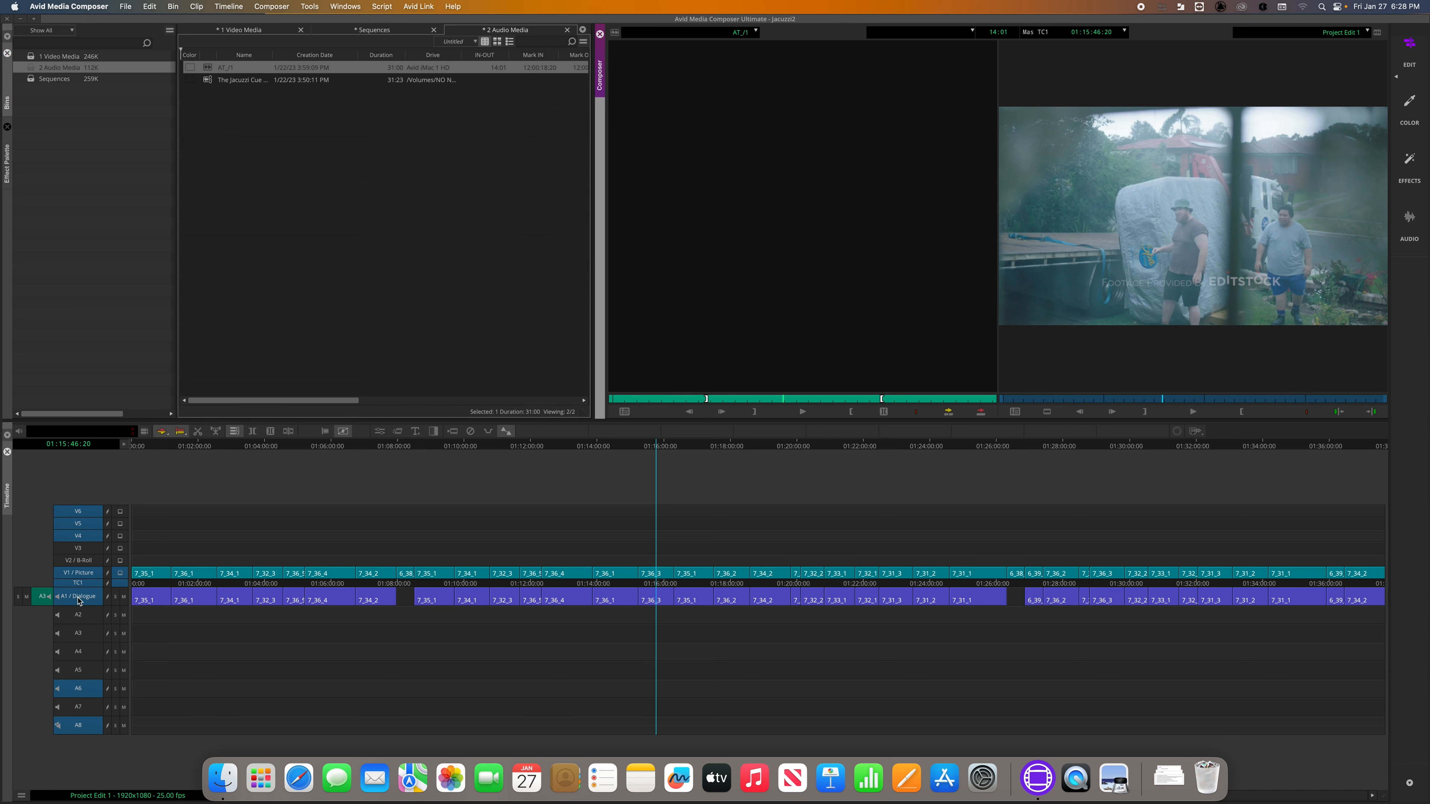
mouse_move(40, 598)
left_mouse_down()
mouse_move(73, 523)
mouse_move(76, 685)
mouse_move(79, 635)
left_mouse_up()
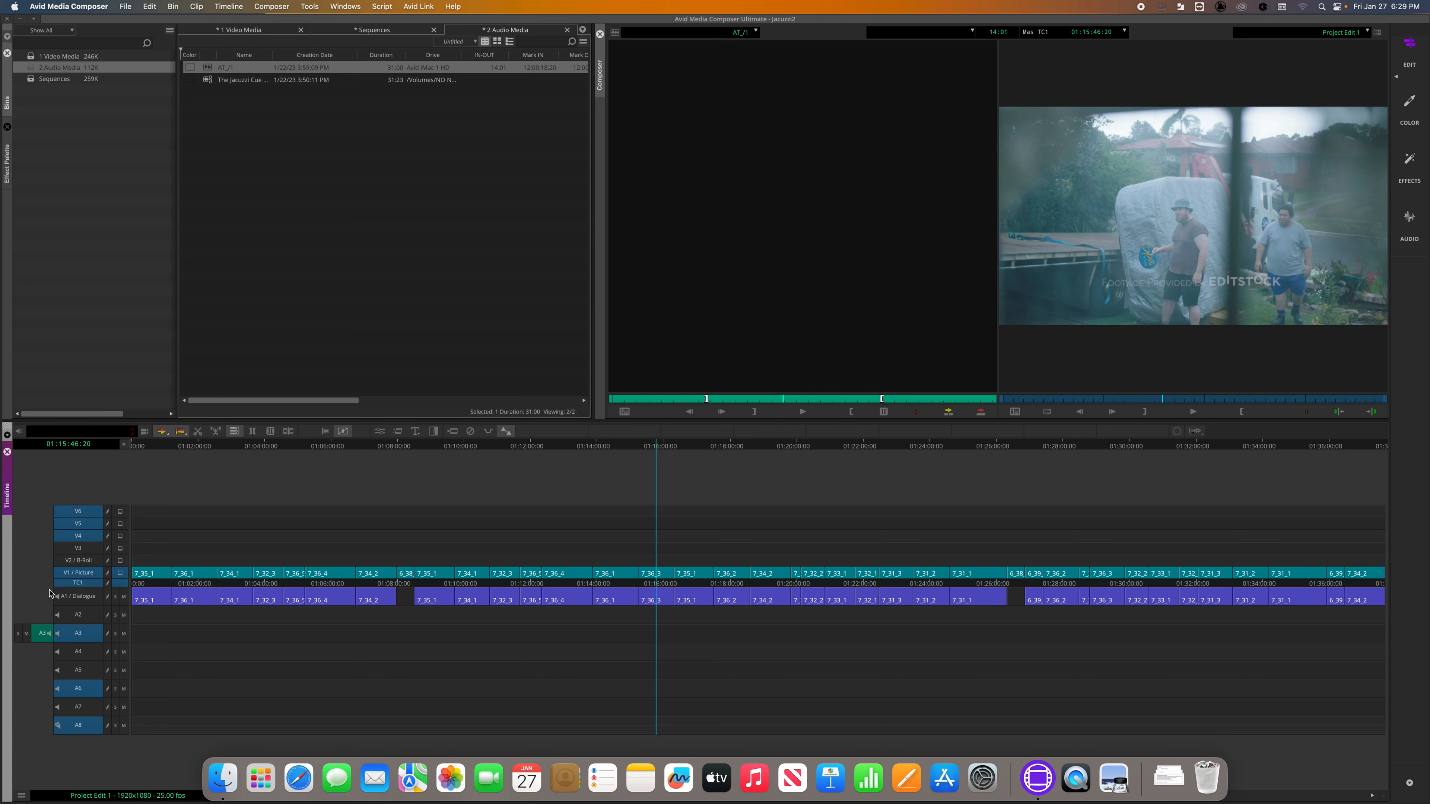
- Load clip 7_36_1 from the 1 Video Media bin into the source monitor and position it at 01:00:17:05
left_click(31, 57)
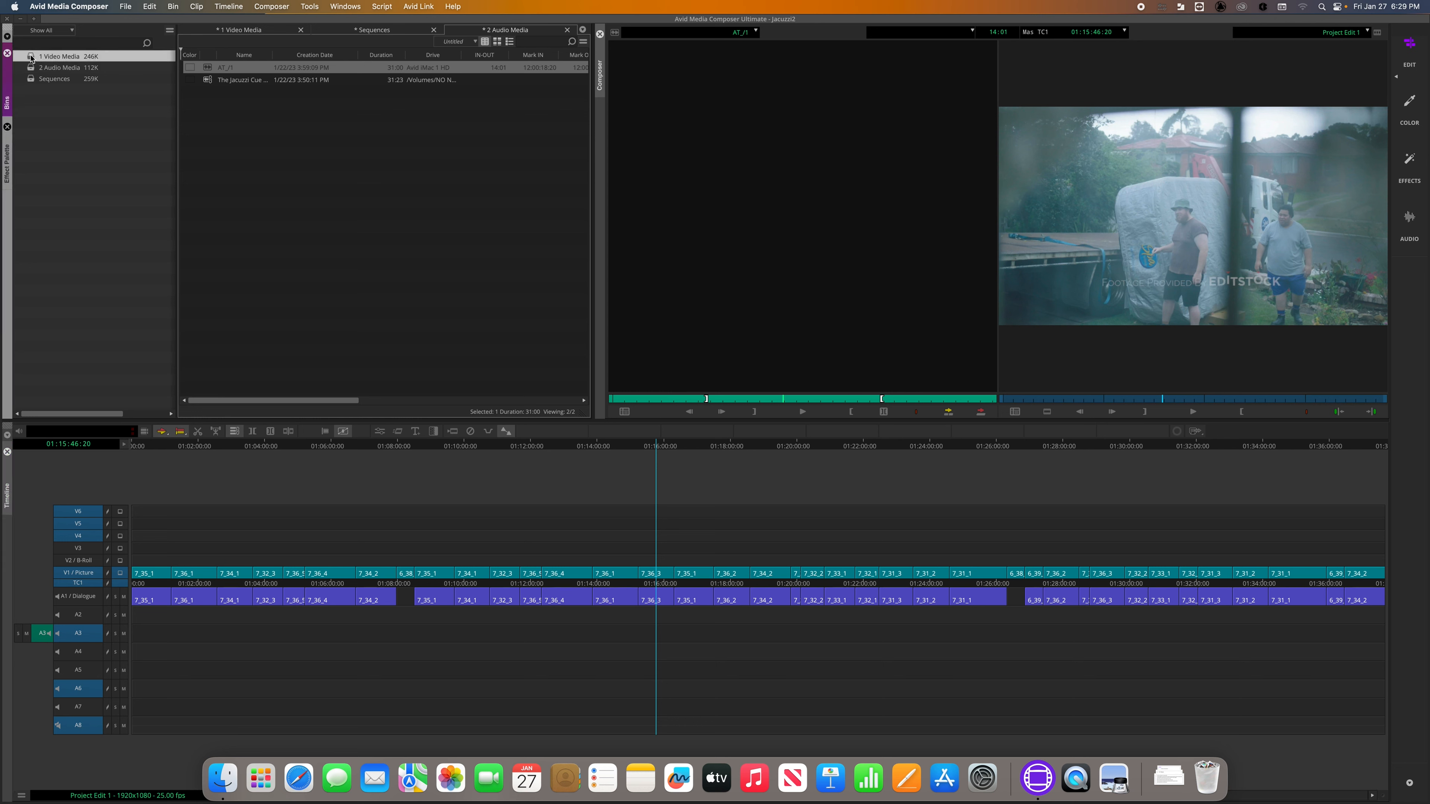
double_click(99, 61)
double_click(291, 92)
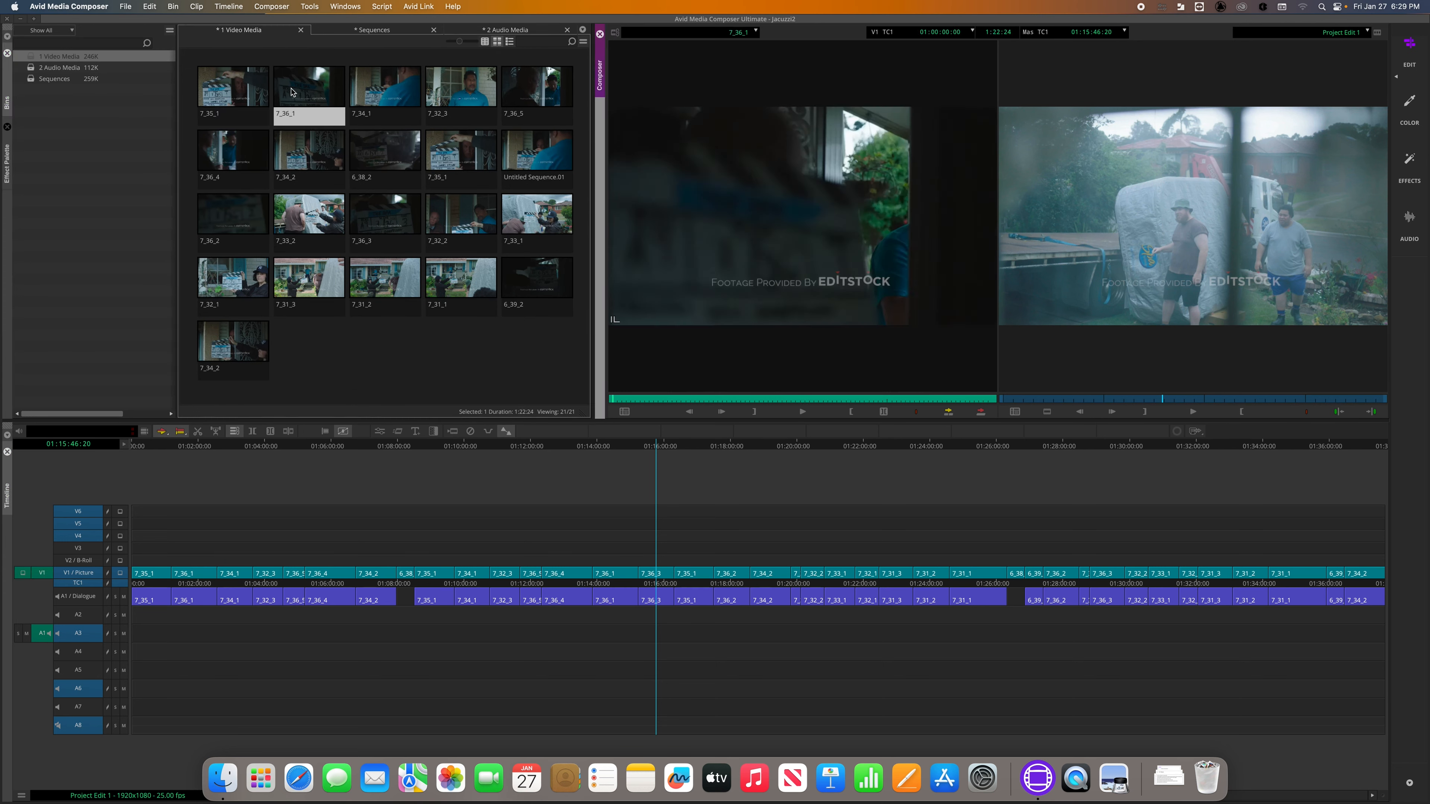
left_click(692, 399)
key("u")
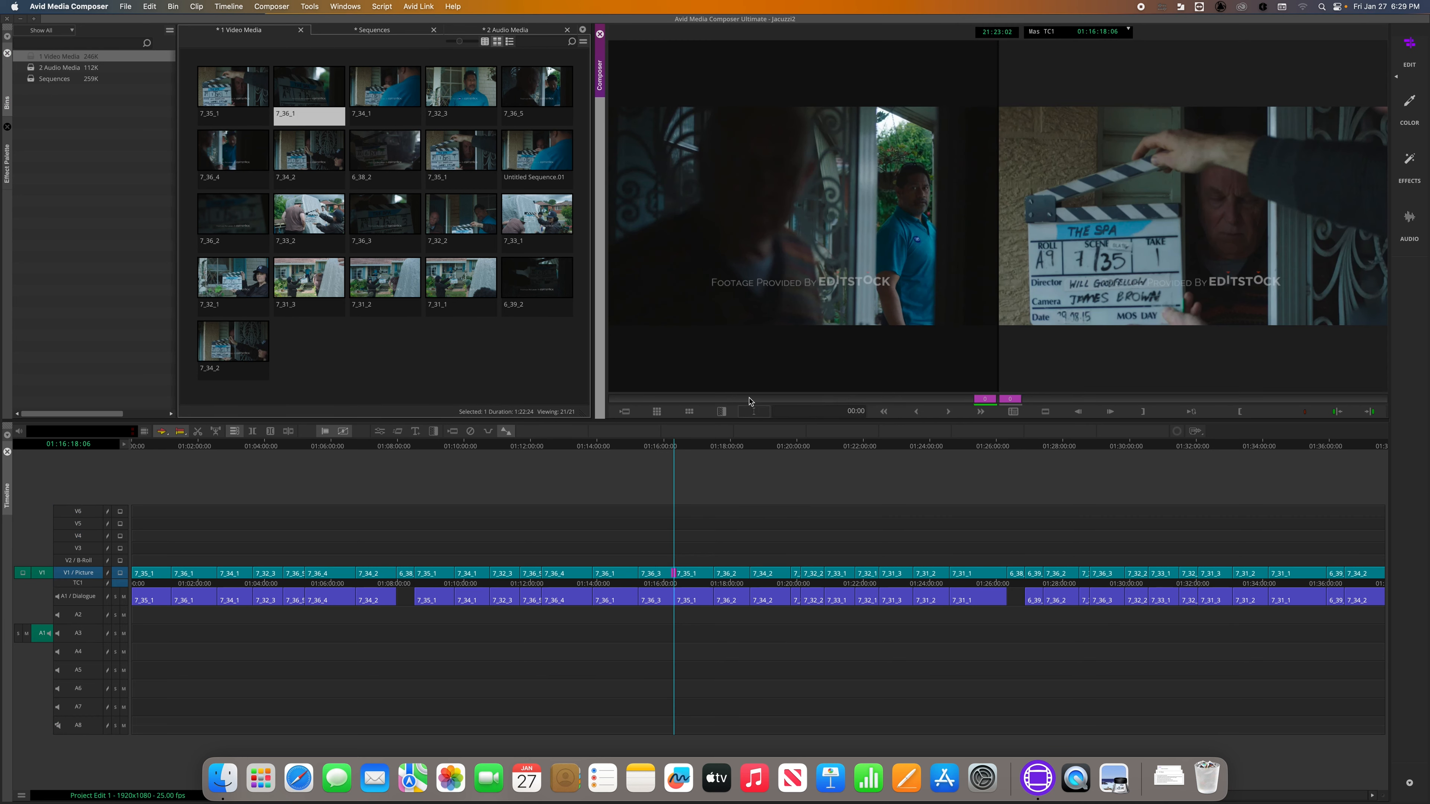
double_click(294, 94)
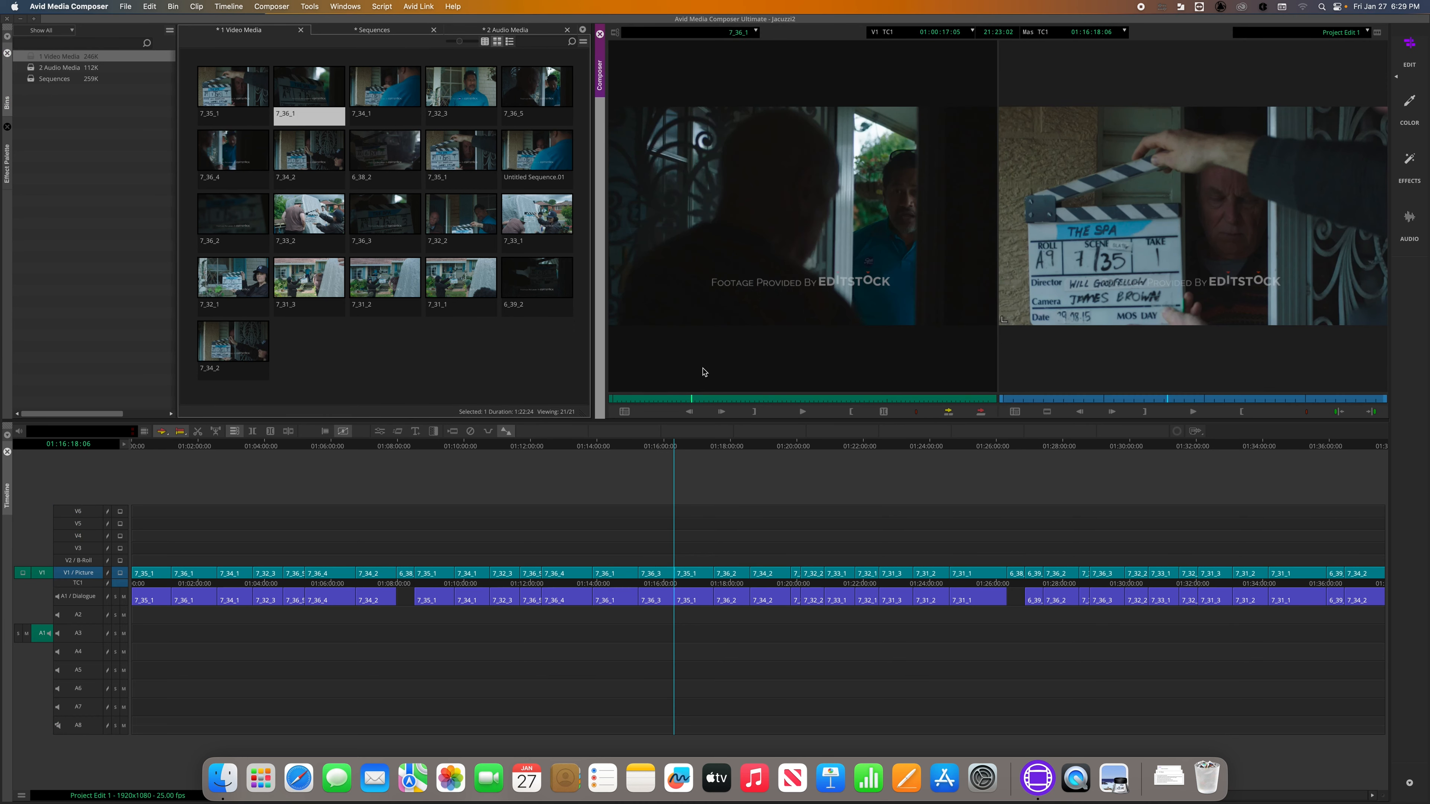
- Mark clip 7_36_1 in at 01:00:17:05 and out at 01:00:59:13, and mark a sequence in point at 01:16:18:06
key("i")
left_click(730, 367)
key("i")
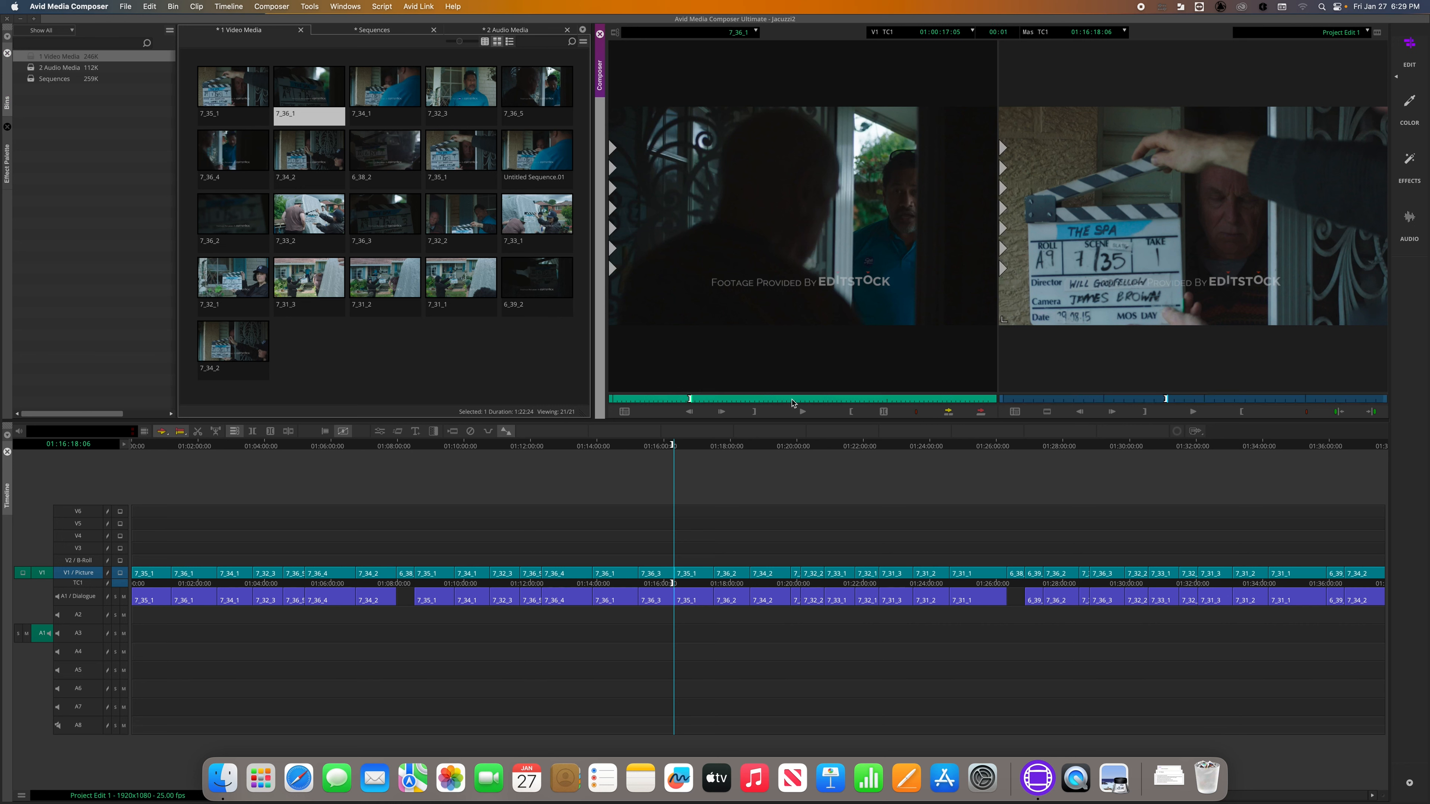
left_click(886, 399)
key("o")
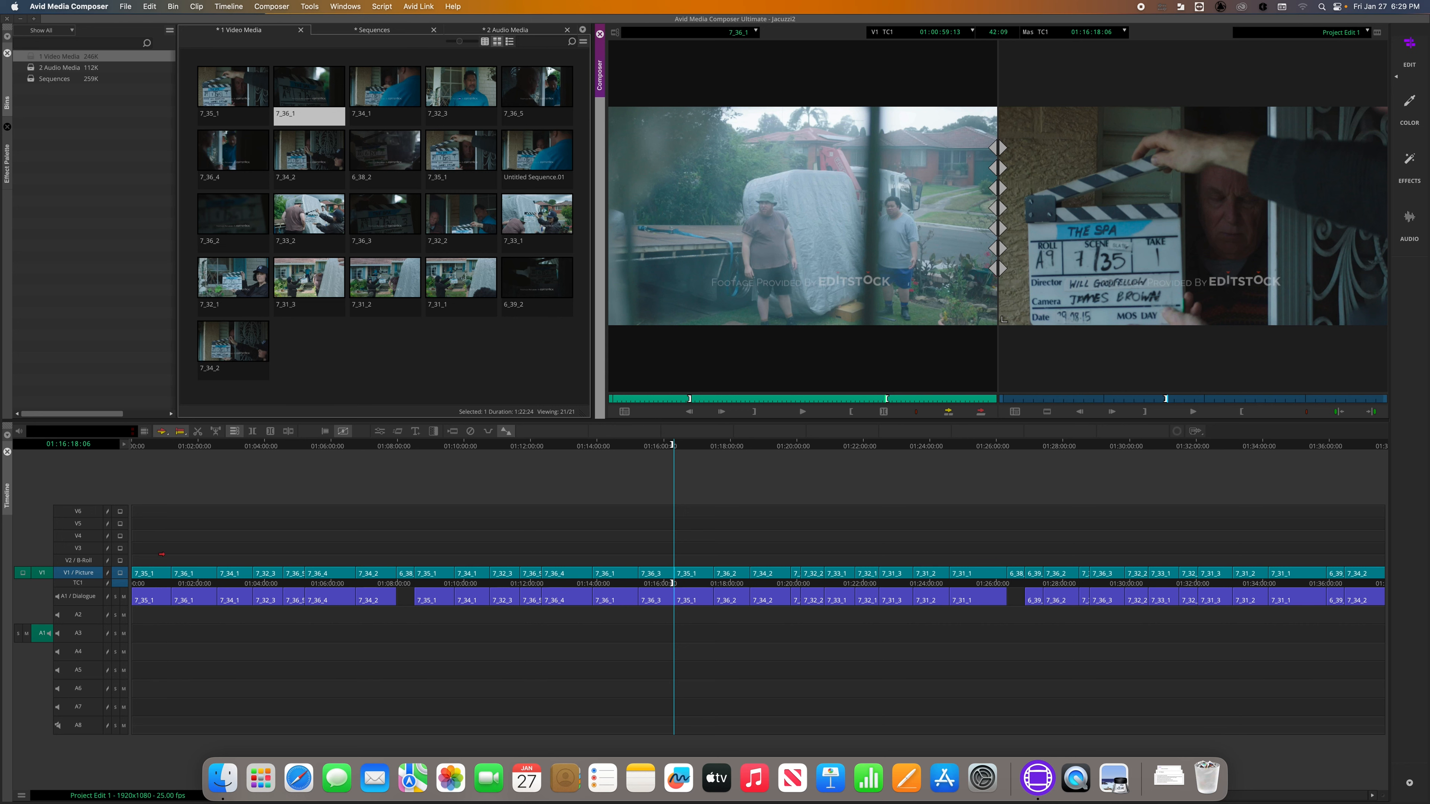
- Patch source video V1 to the B-Roll track, back to the Picture track, and finally to track V6
left_click(43, 574)
left_click_drag(42, 575, 73, 562)
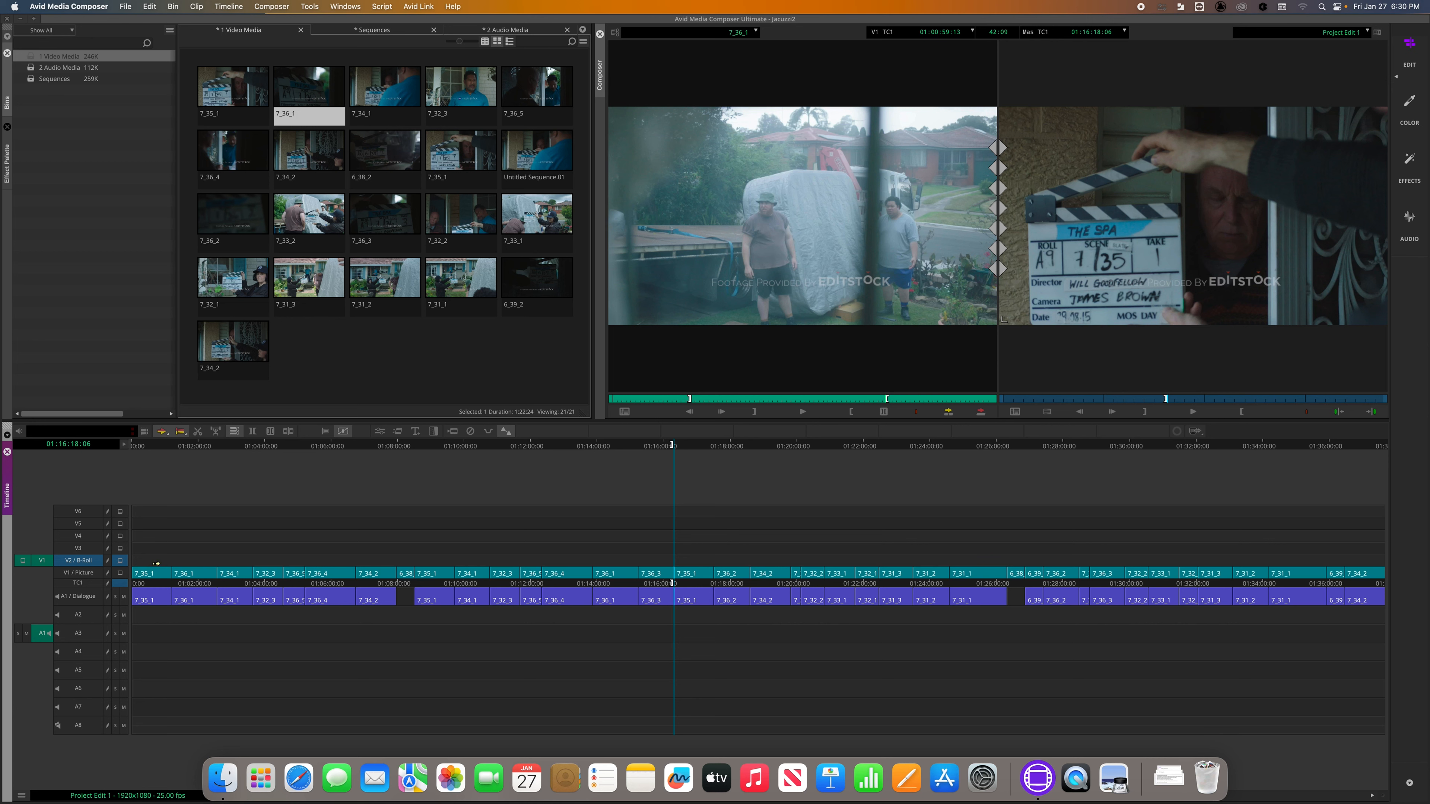
left_click(79, 572)
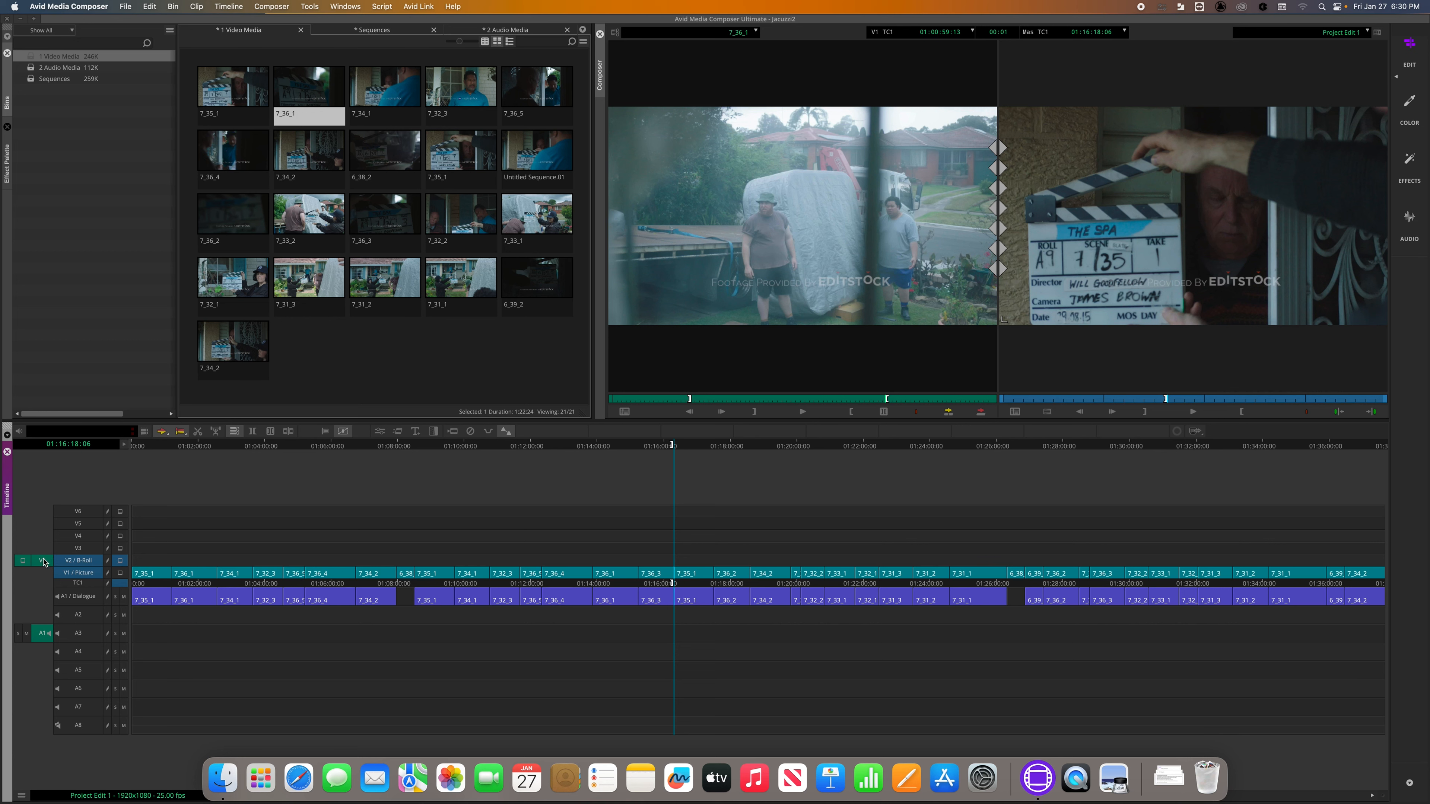
left_click(70, 563)
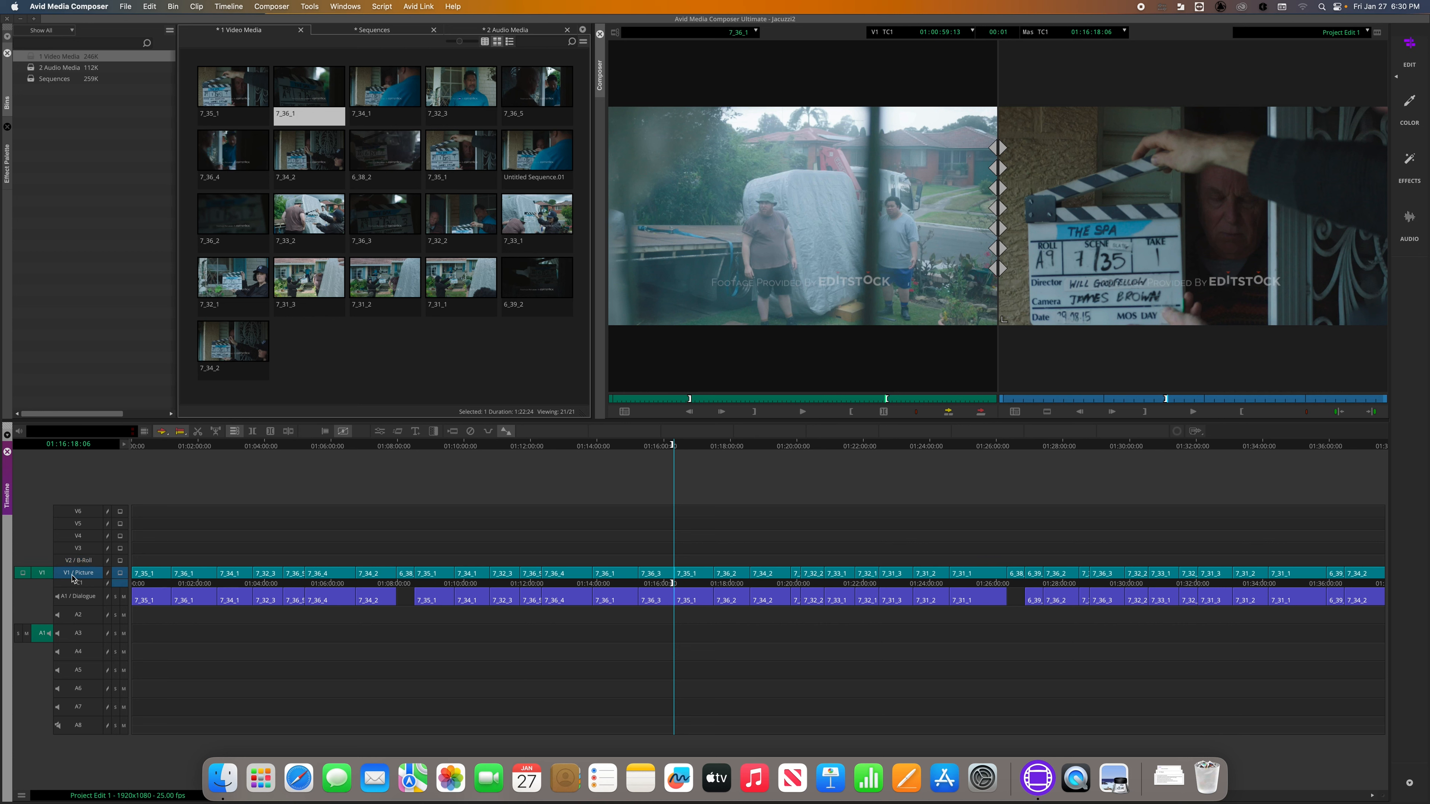
left_click(82, 513)
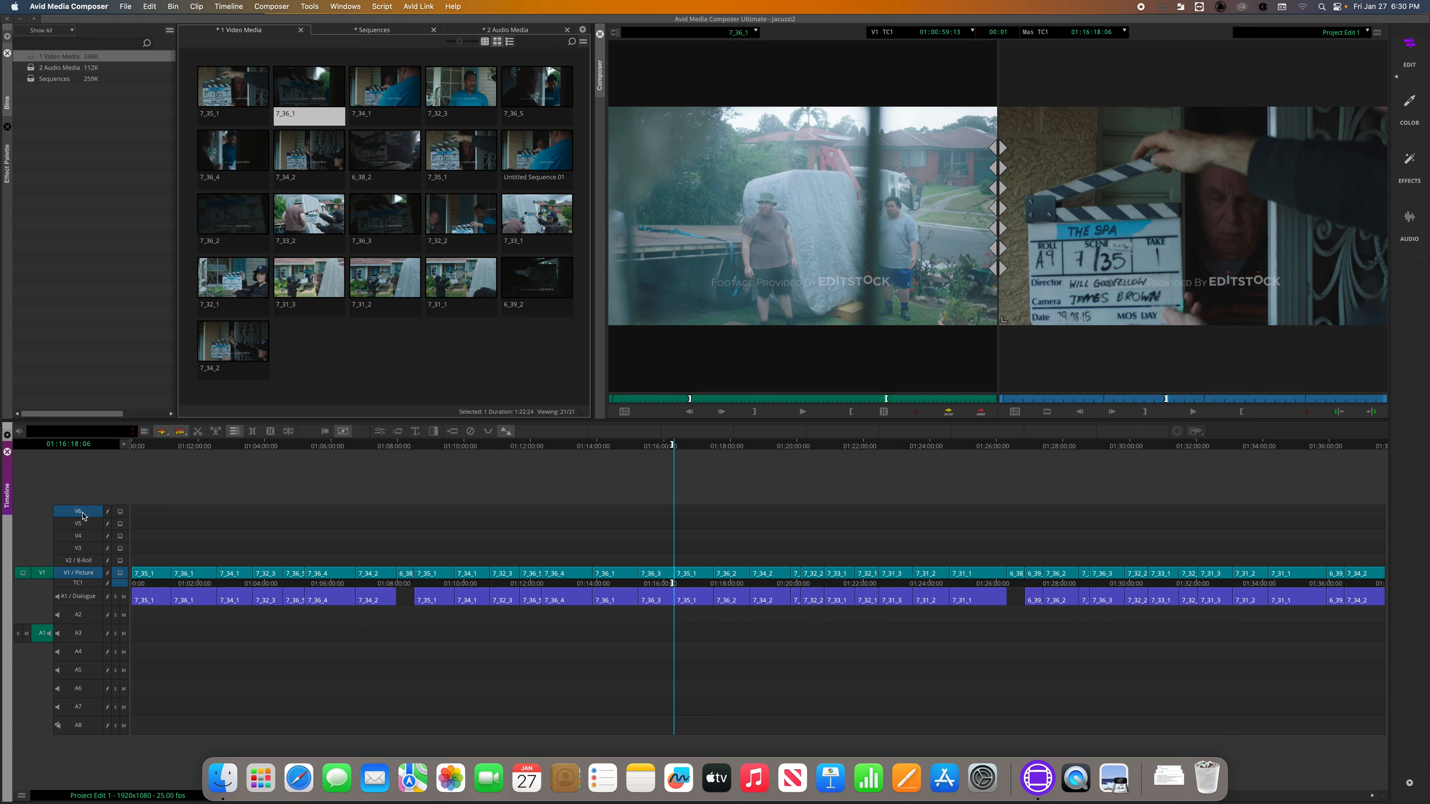
left_click(66, 578)
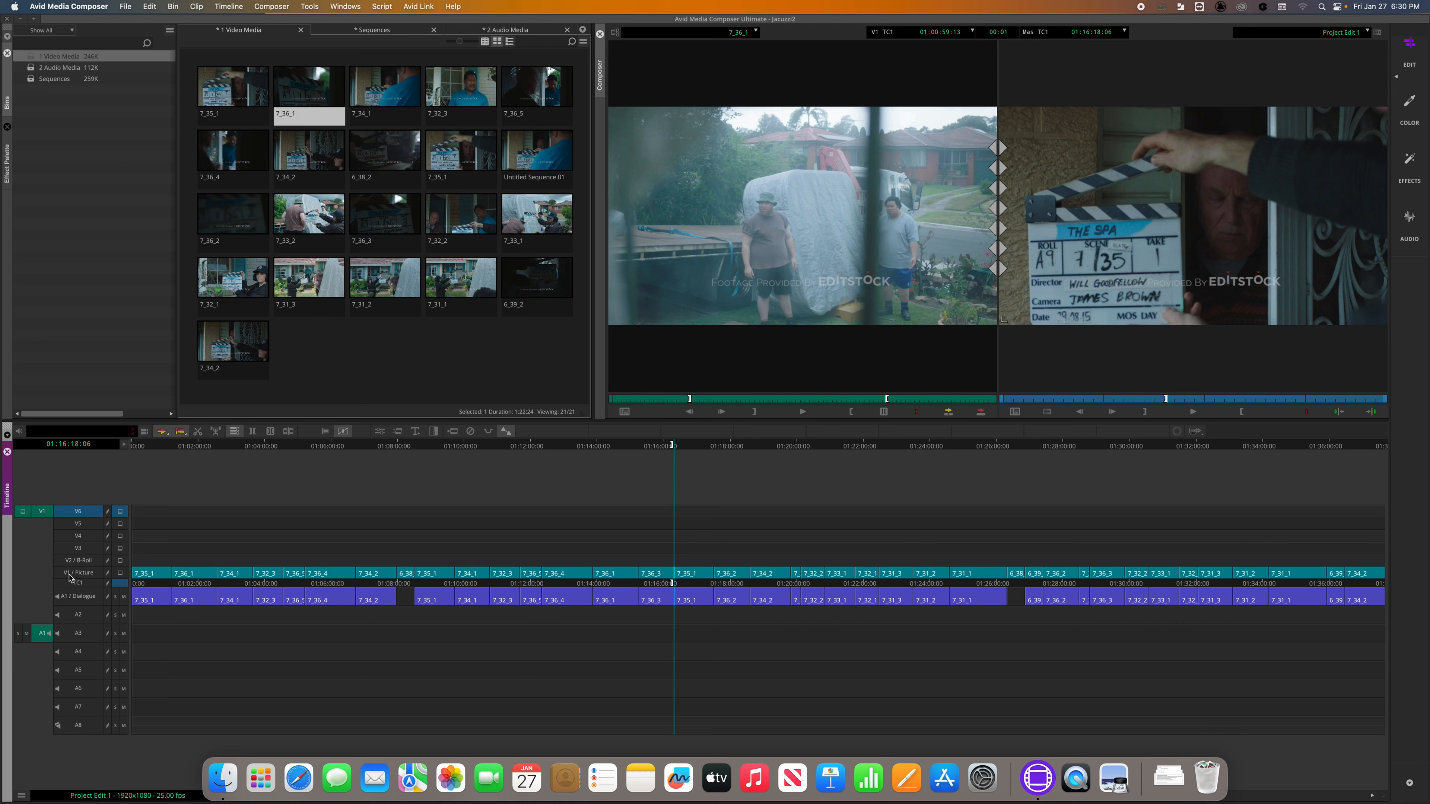
- Select video tracks V4 and V3 and deselect them again
left_click(83, 537)
left_click(82, 549)
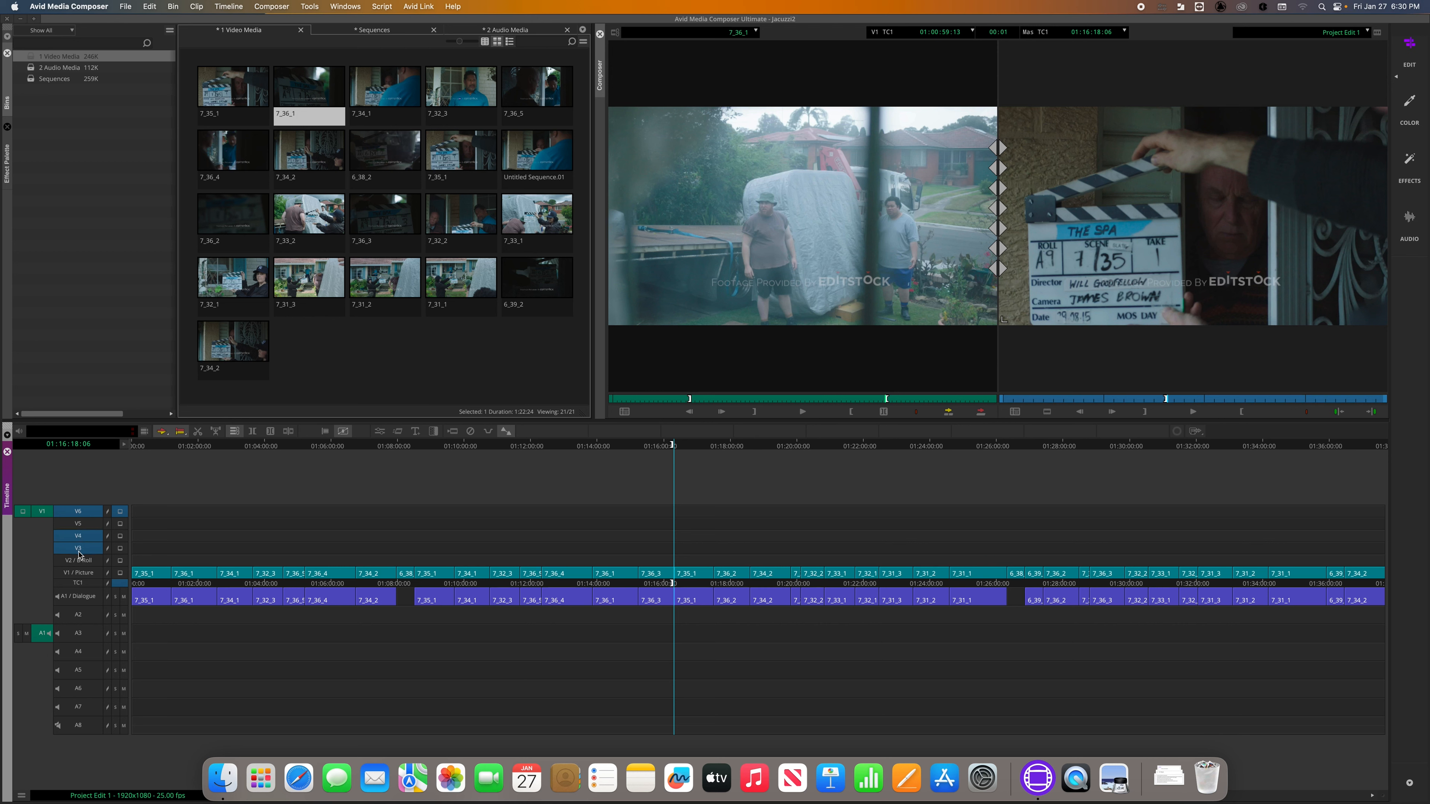
left_click(83, 539)
left_click(91, 550)
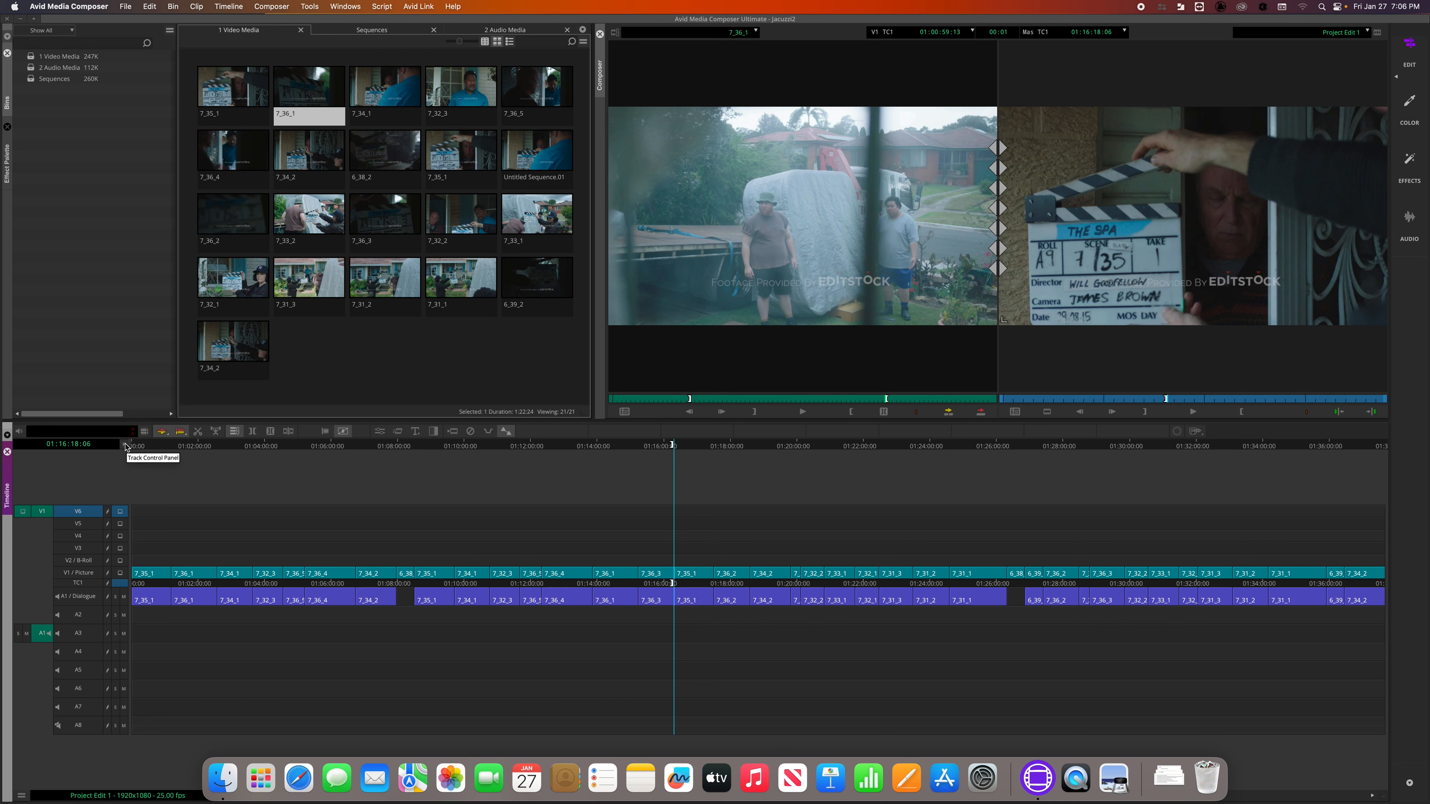
- Show the Track Control Panel for the timeline's tracks, toggling it off and on once
left_click(125, 446)
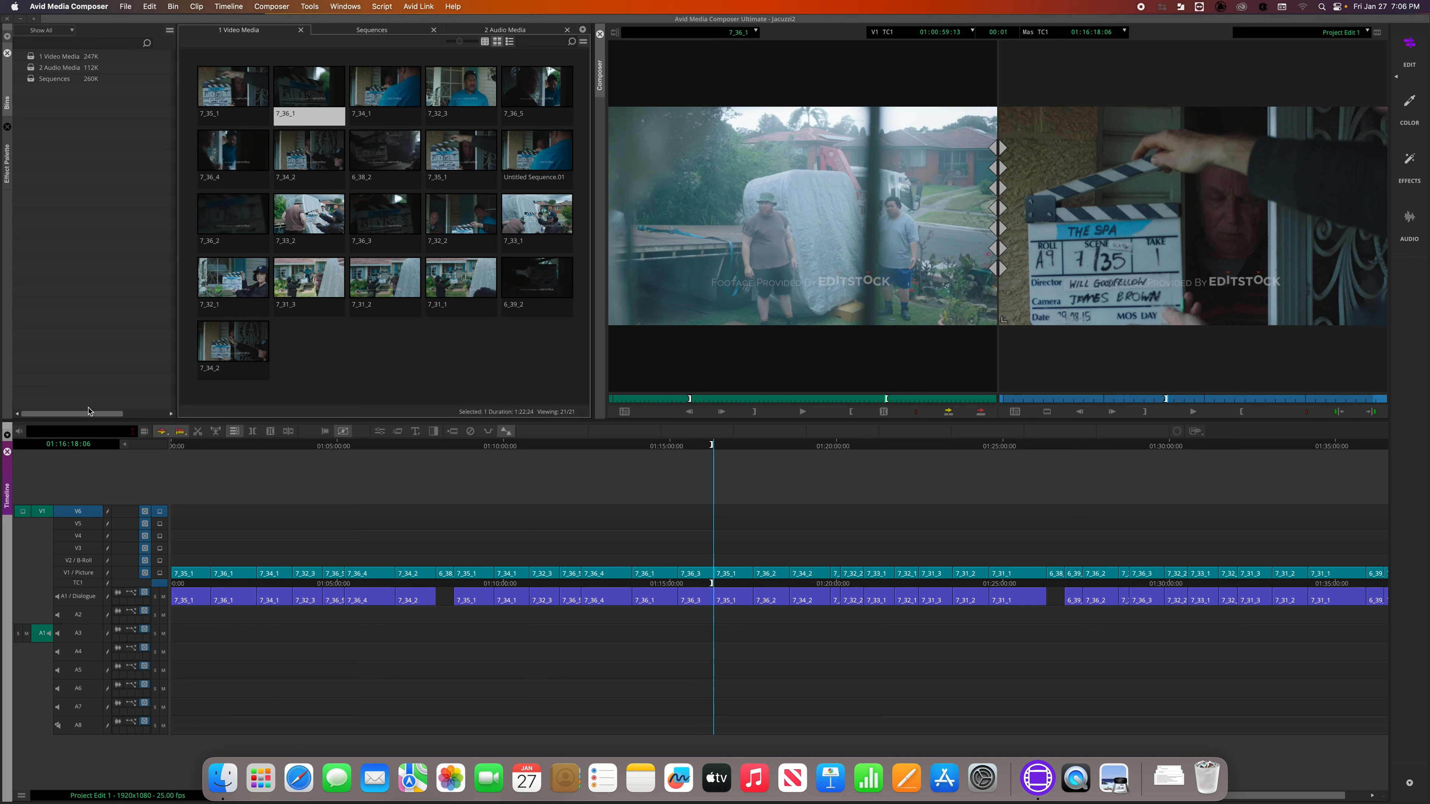
left_click(125, 446)
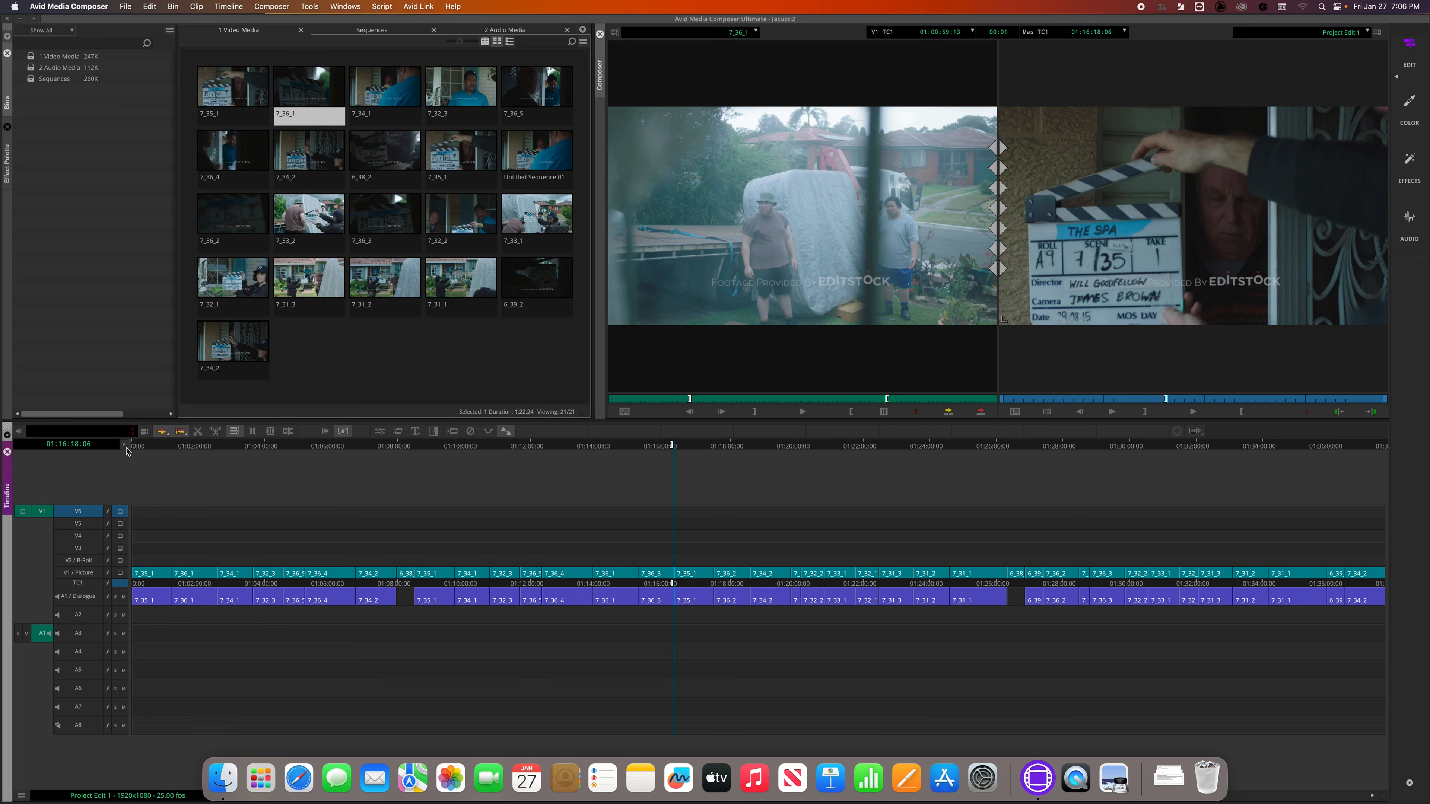
left_click(125, 447)
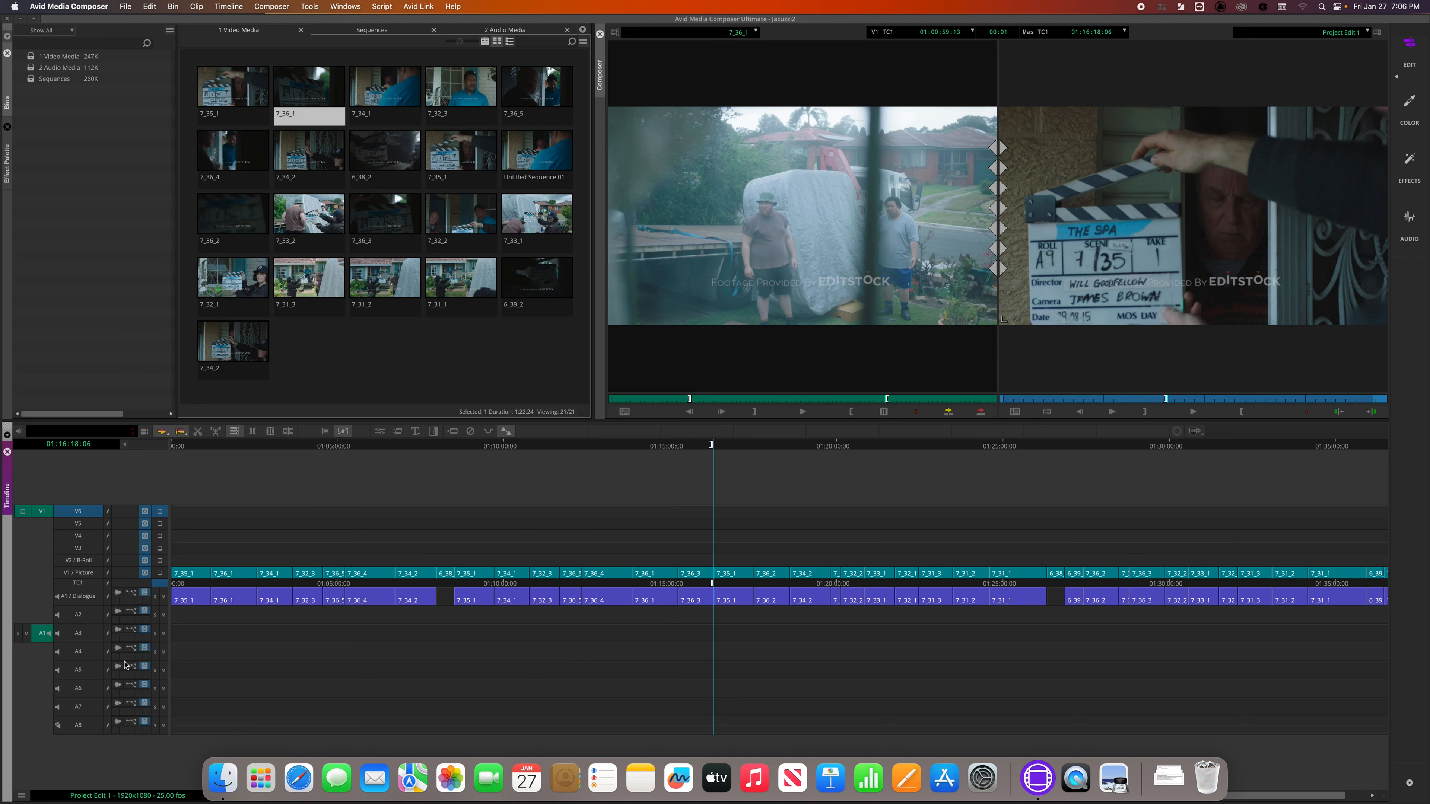
- Hide the timeline's Track Control Panel and show it again, twice over
left_click(124, 446)
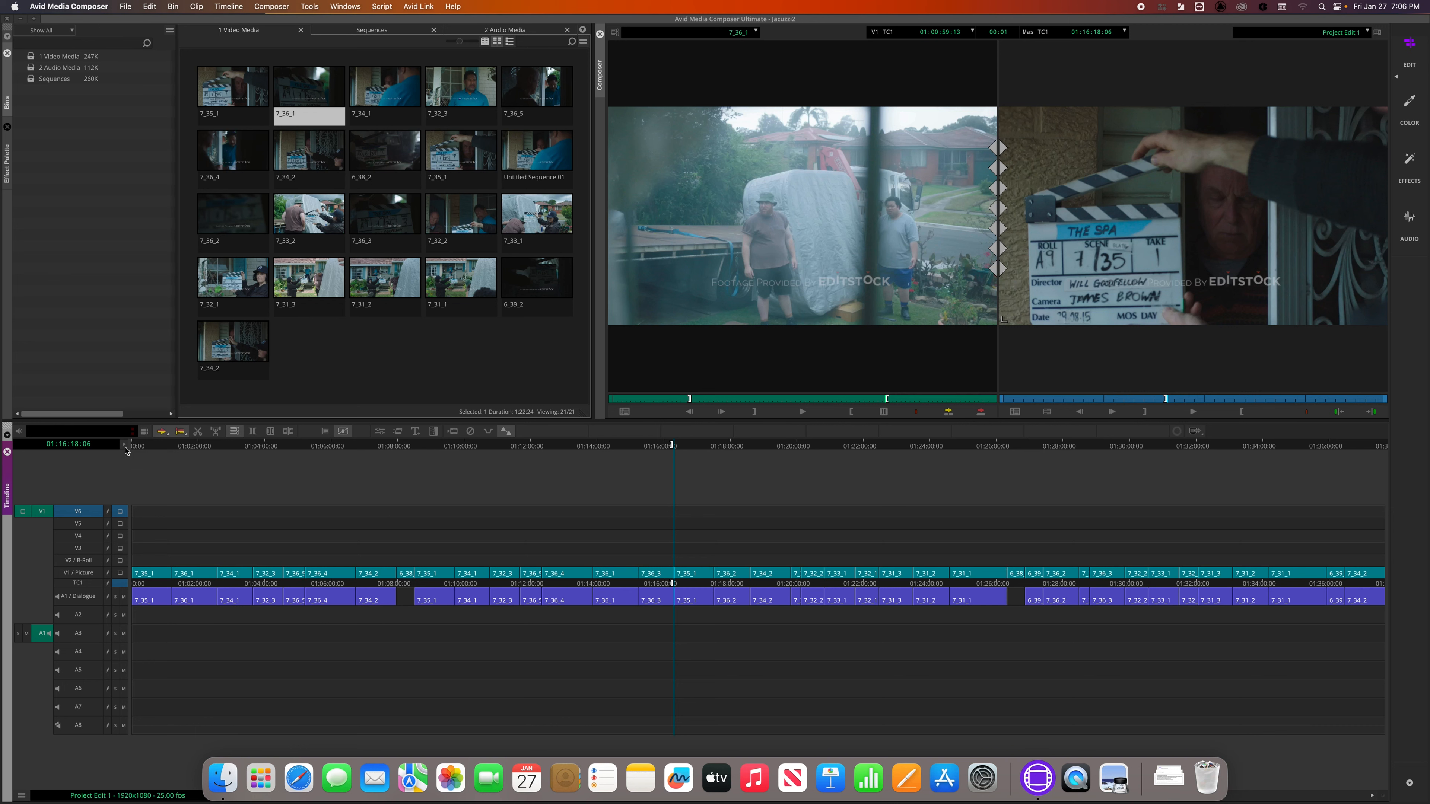
left_click(125, 447)
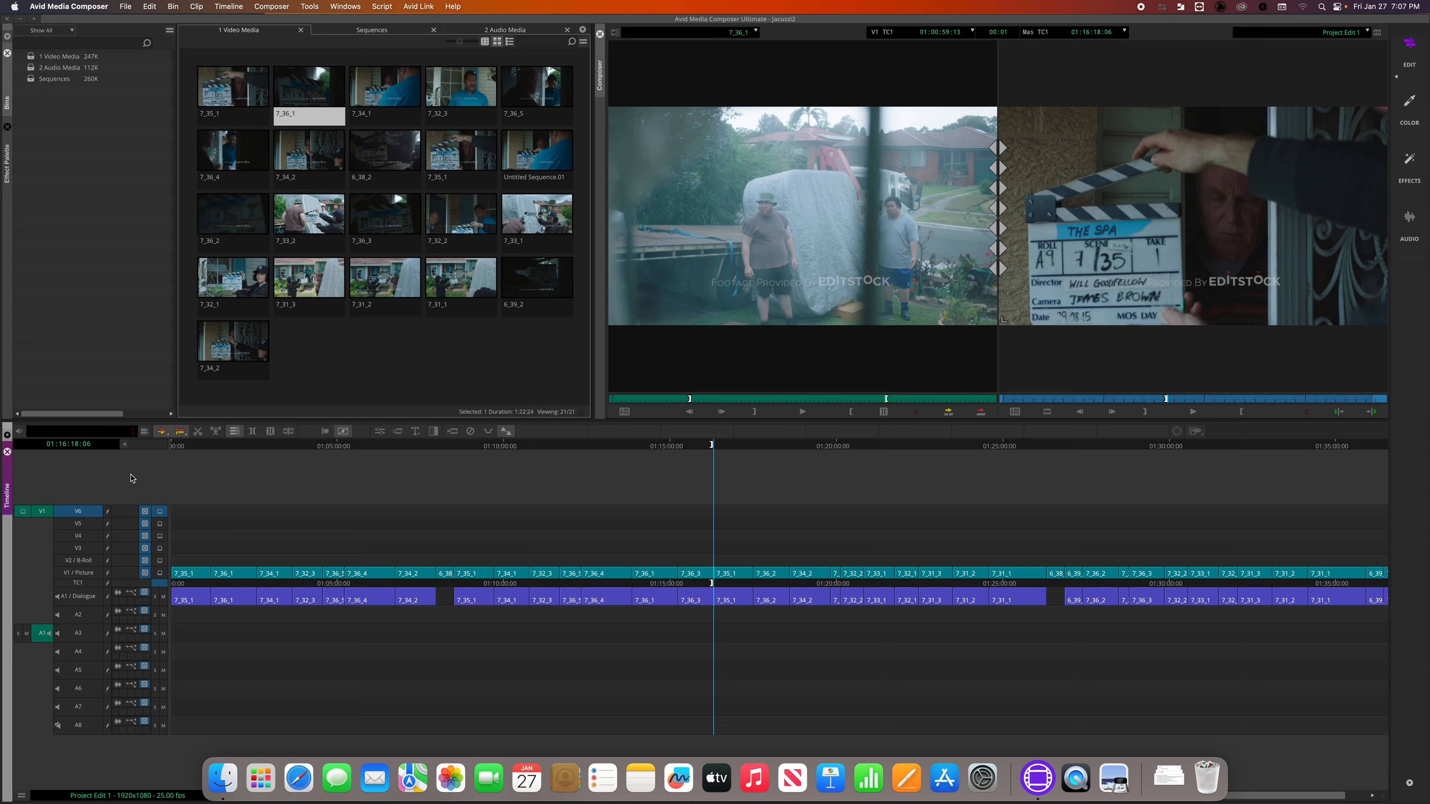
left_click(124, 445)
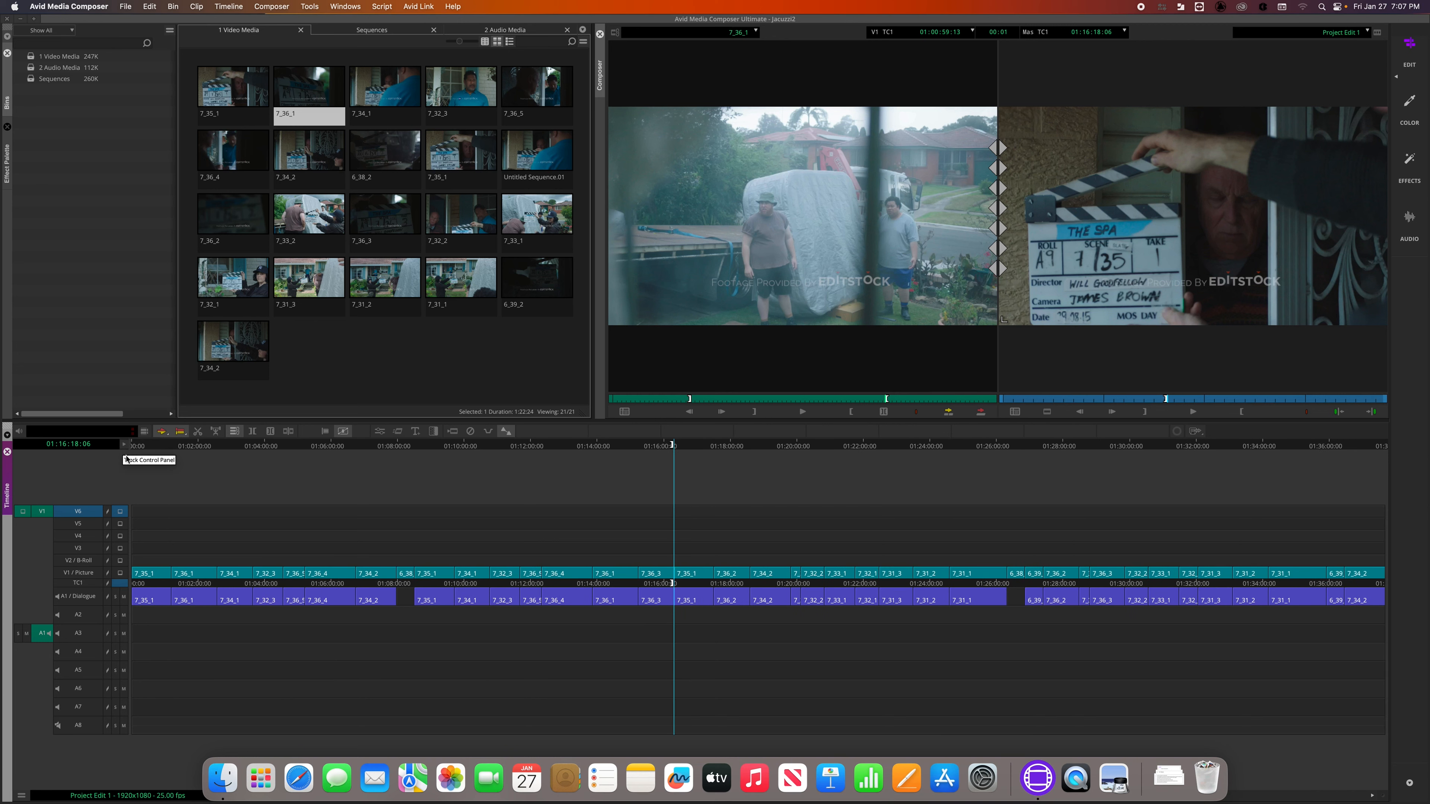
left_click(125, 445)
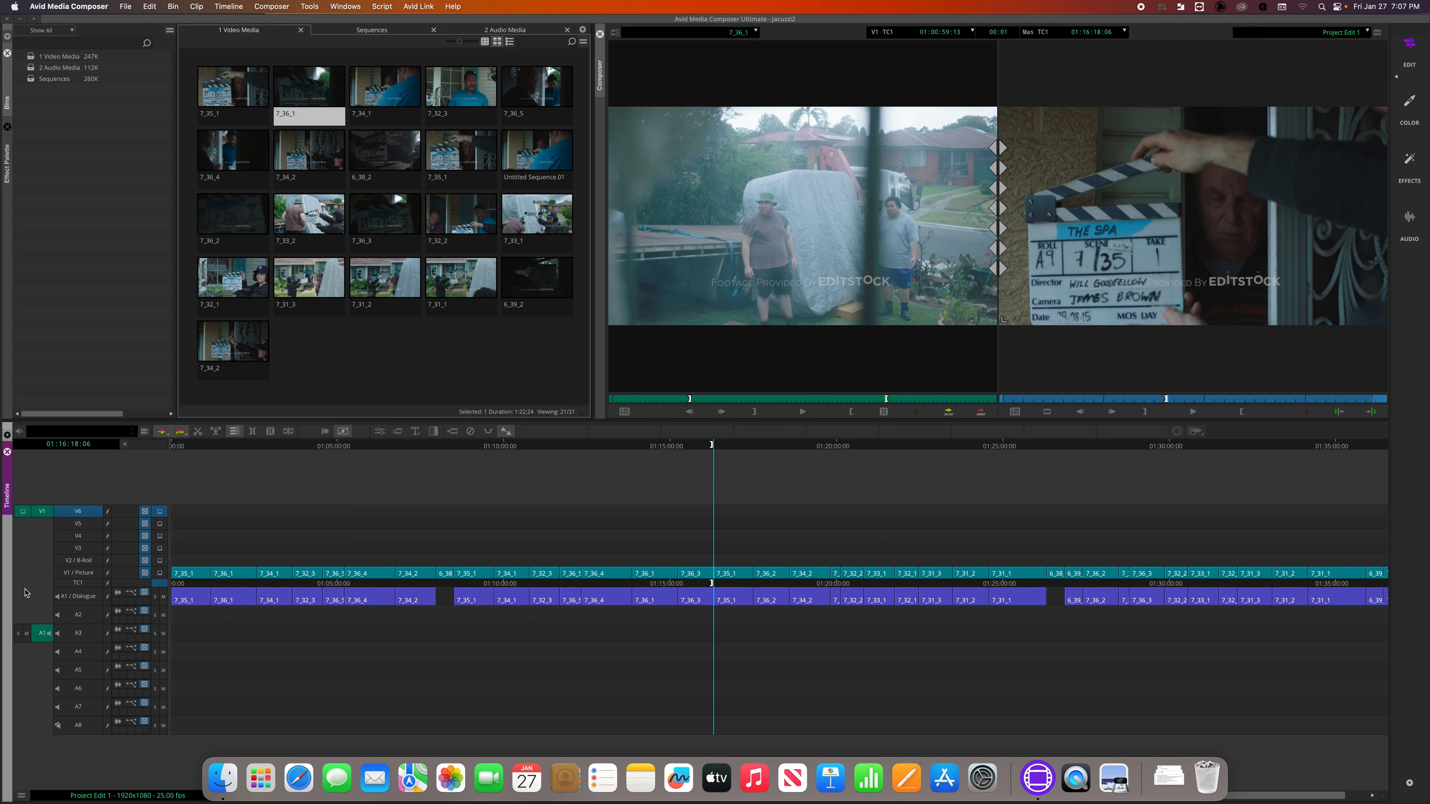
- Try the waveform display on and off on the A1 Dialogue track, and turn waveforms on for all audio tracks
left_click(118, 594)
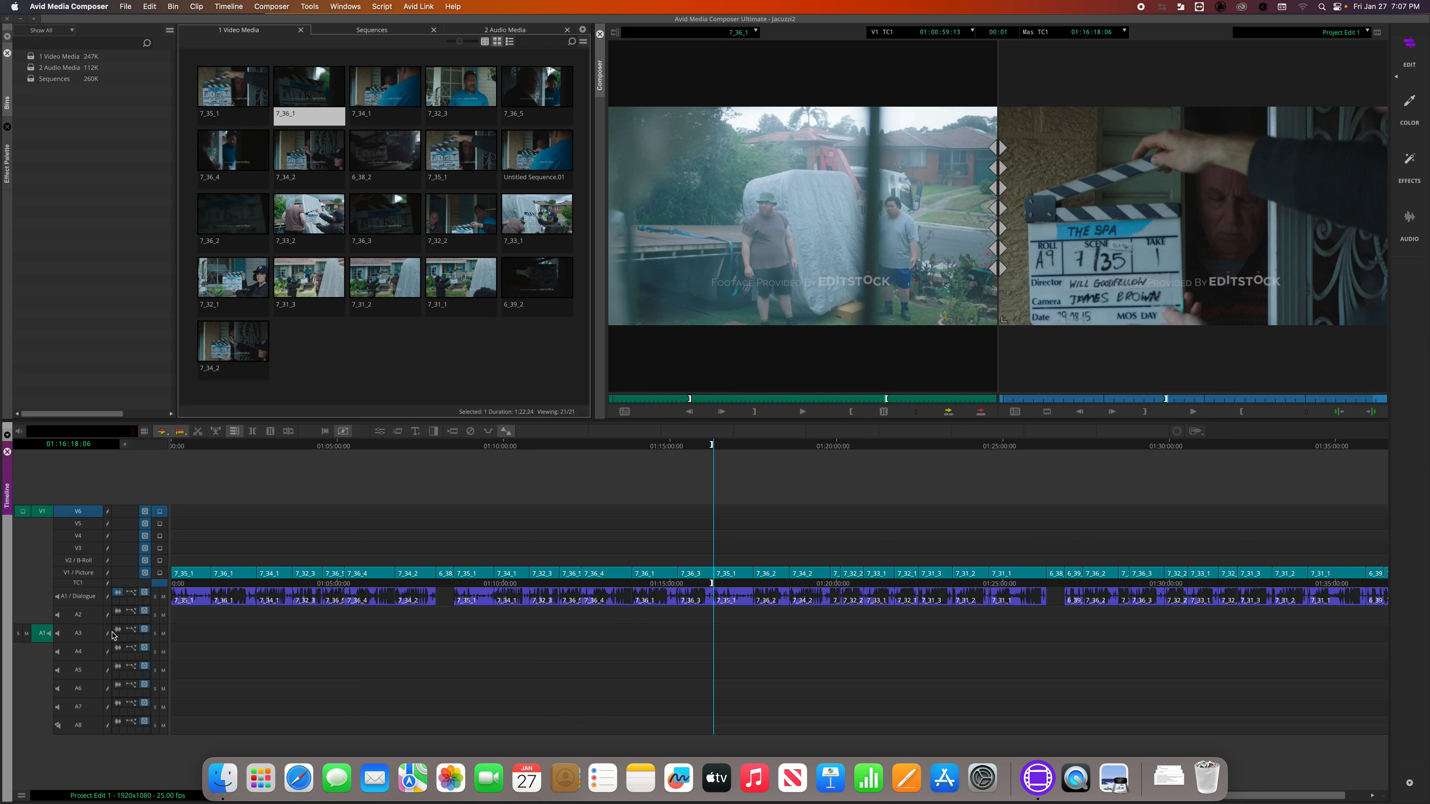
left_click(118, 648)
left_click(118, 594)
left_click(119, 596)
left_click(119, 596)
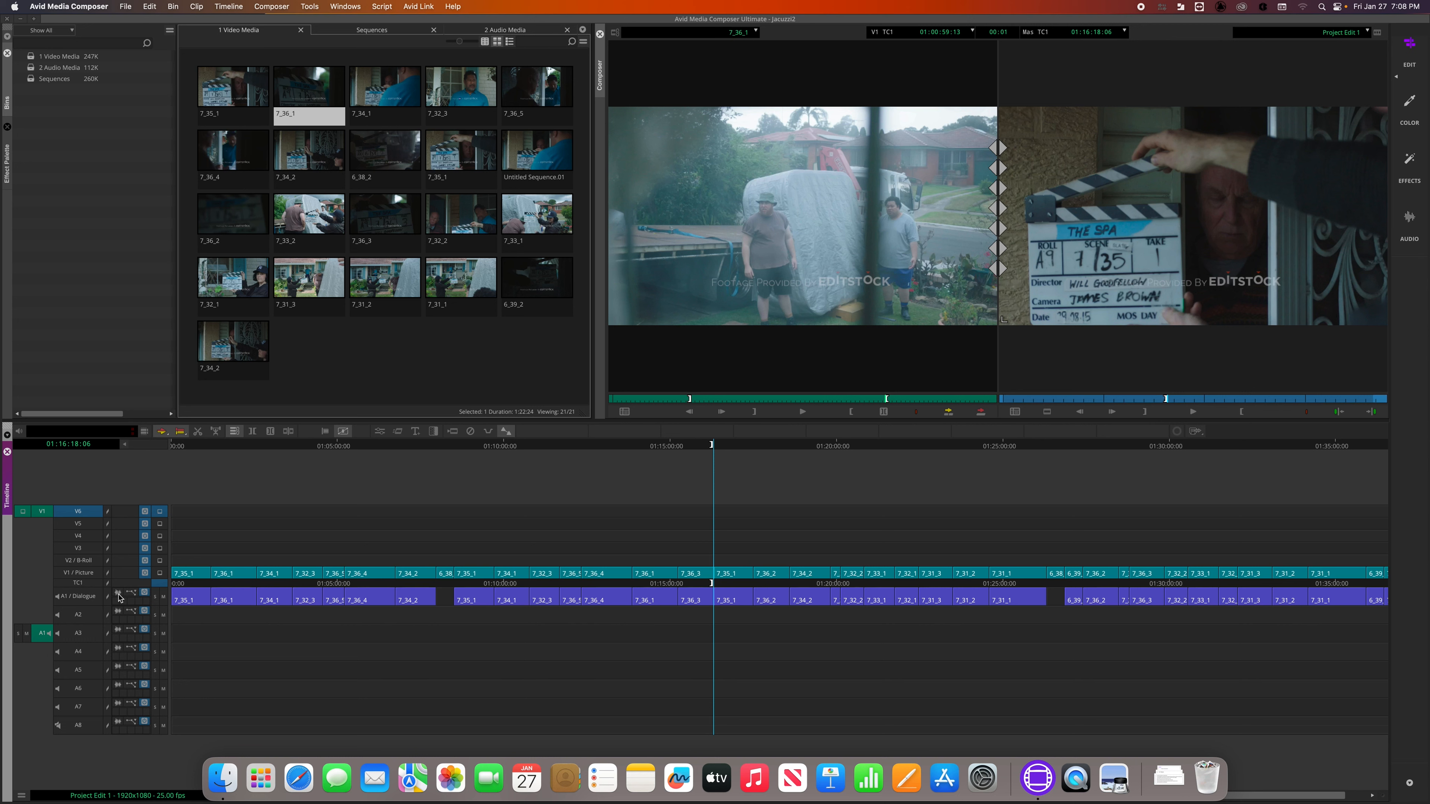
left_click(118, 595)
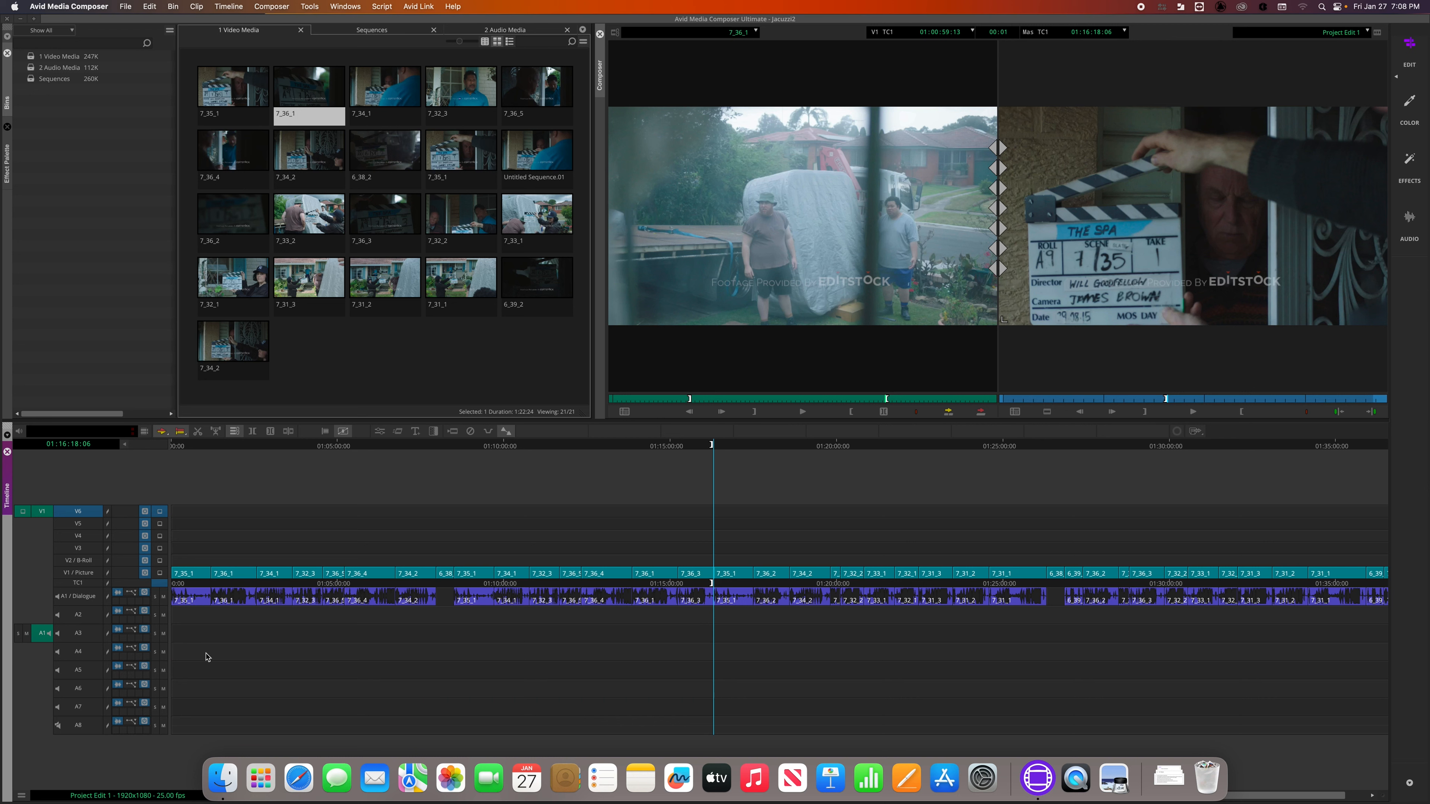
left_click(118, 593)
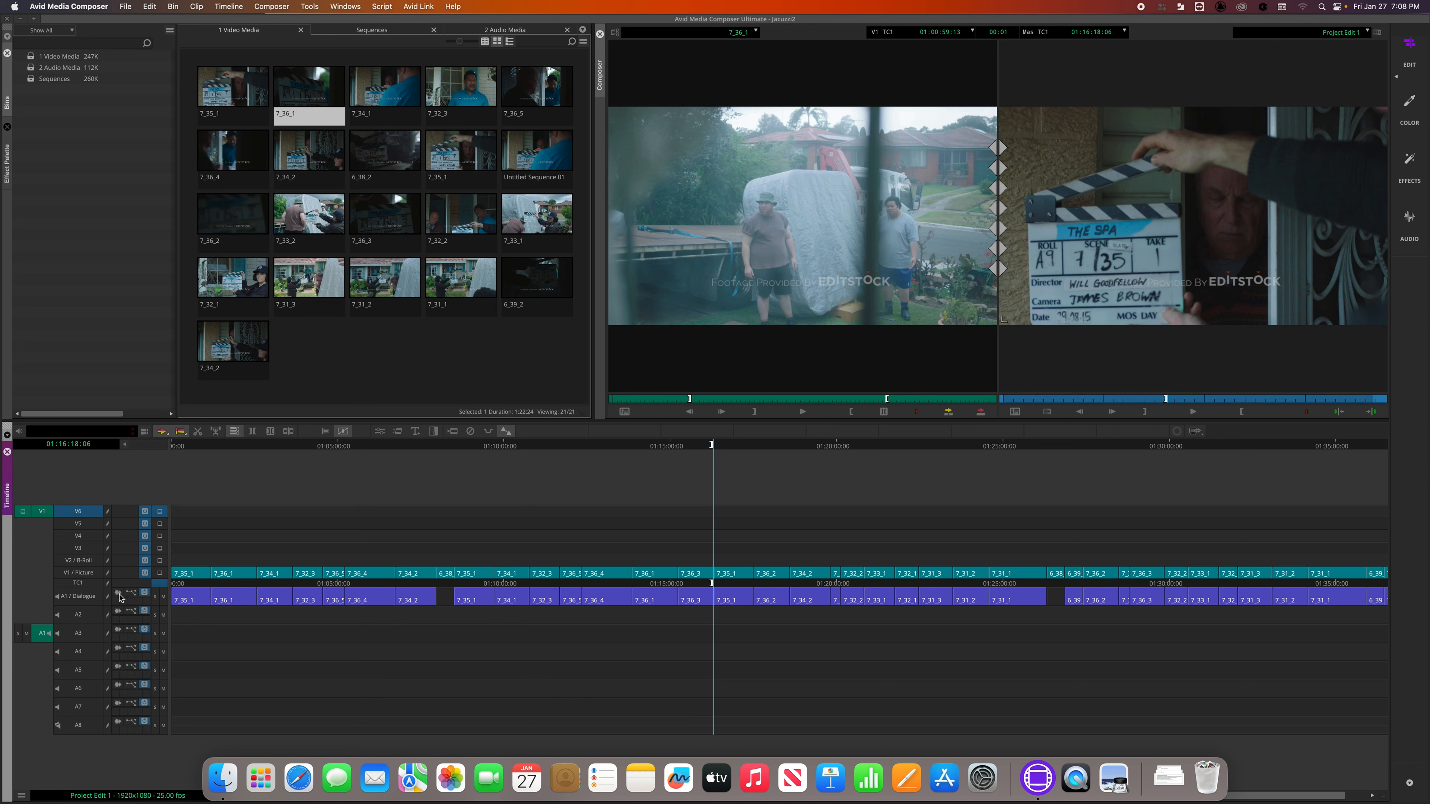
left_click(118, 611, "alt")
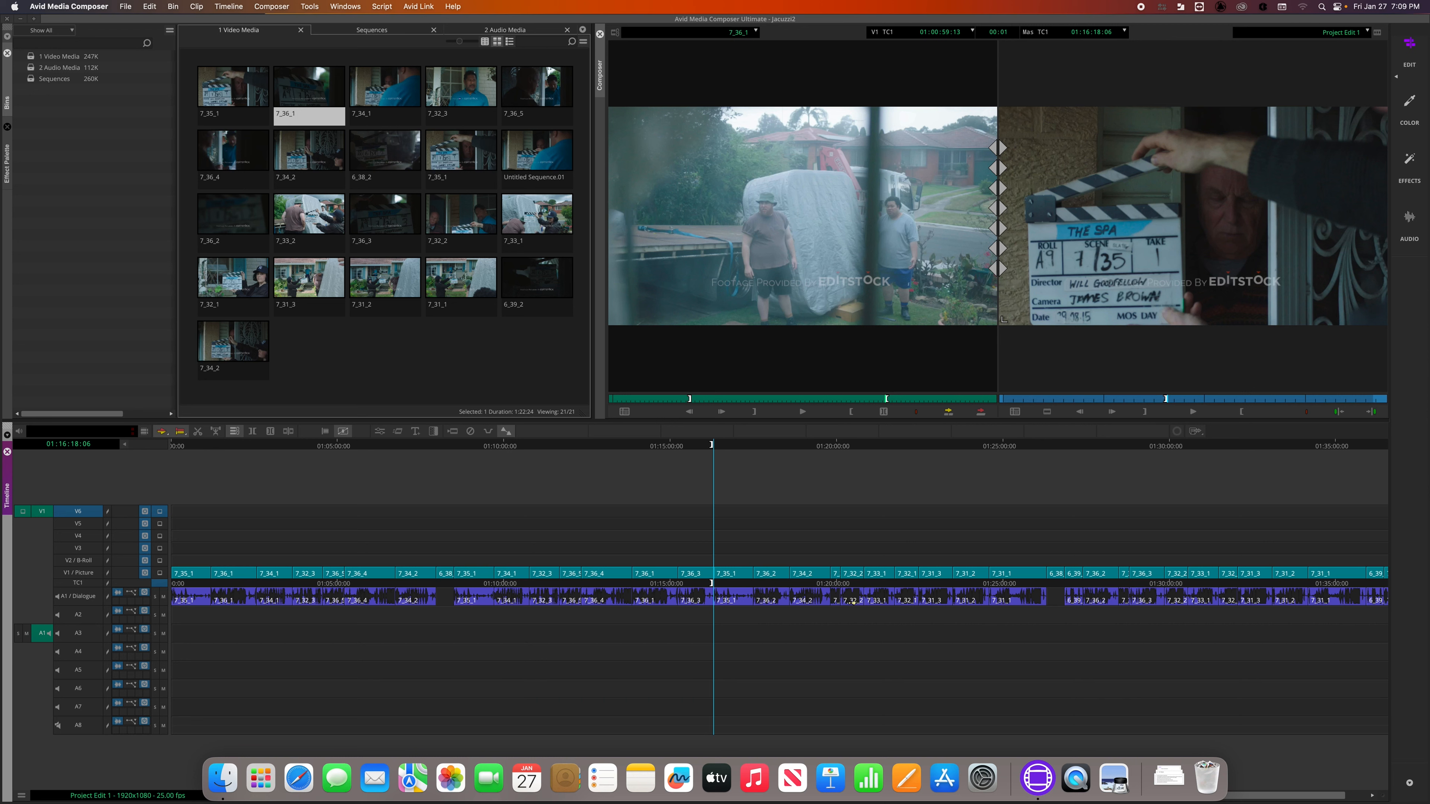
- Select the A1 Dialogue track with source A1 patched to it, and enlarge the height of the selected V6 and Dialogue tracks
left_click(88, 597)
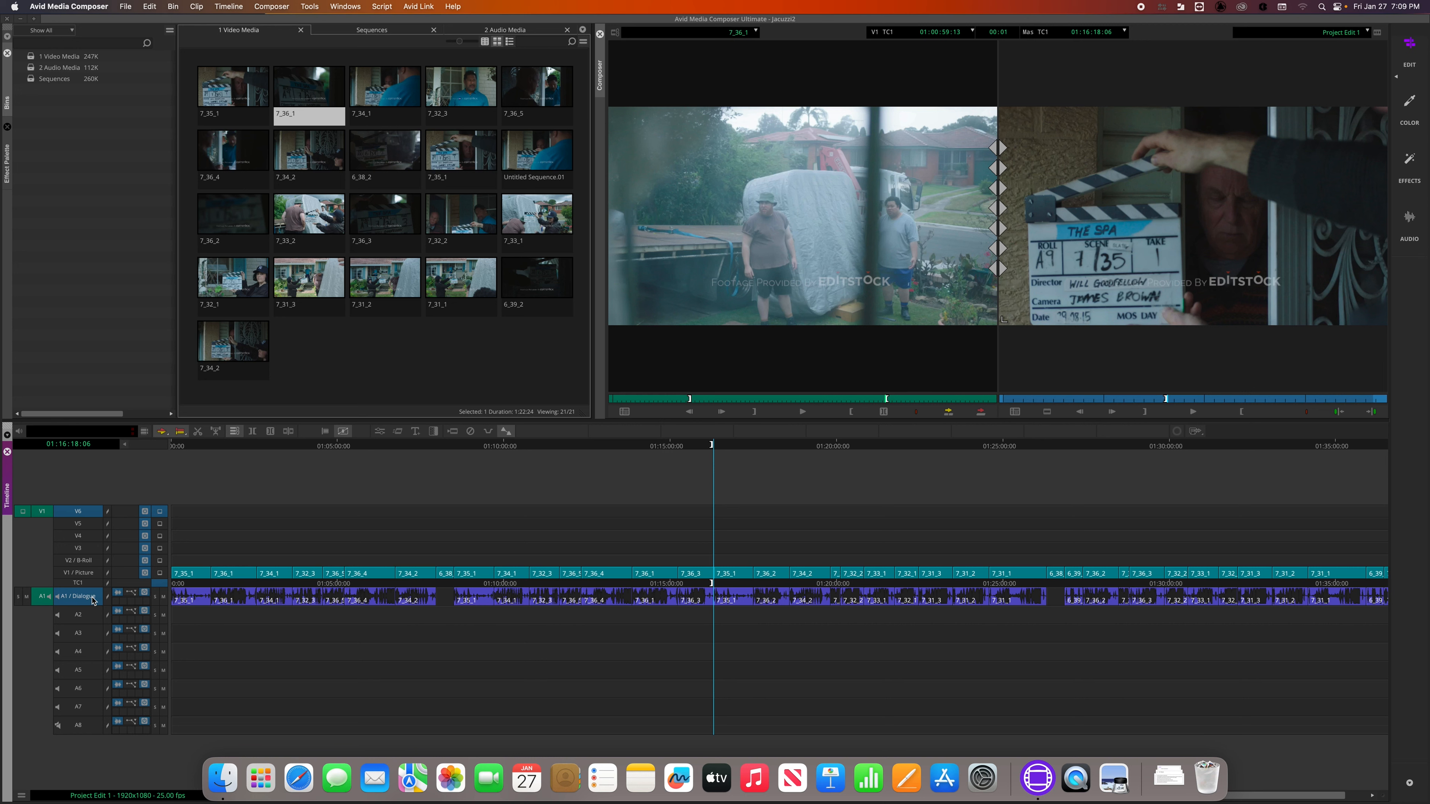
key("super+l")
key("super+l")
key("super+l")
key("super+l")
key("super+l")
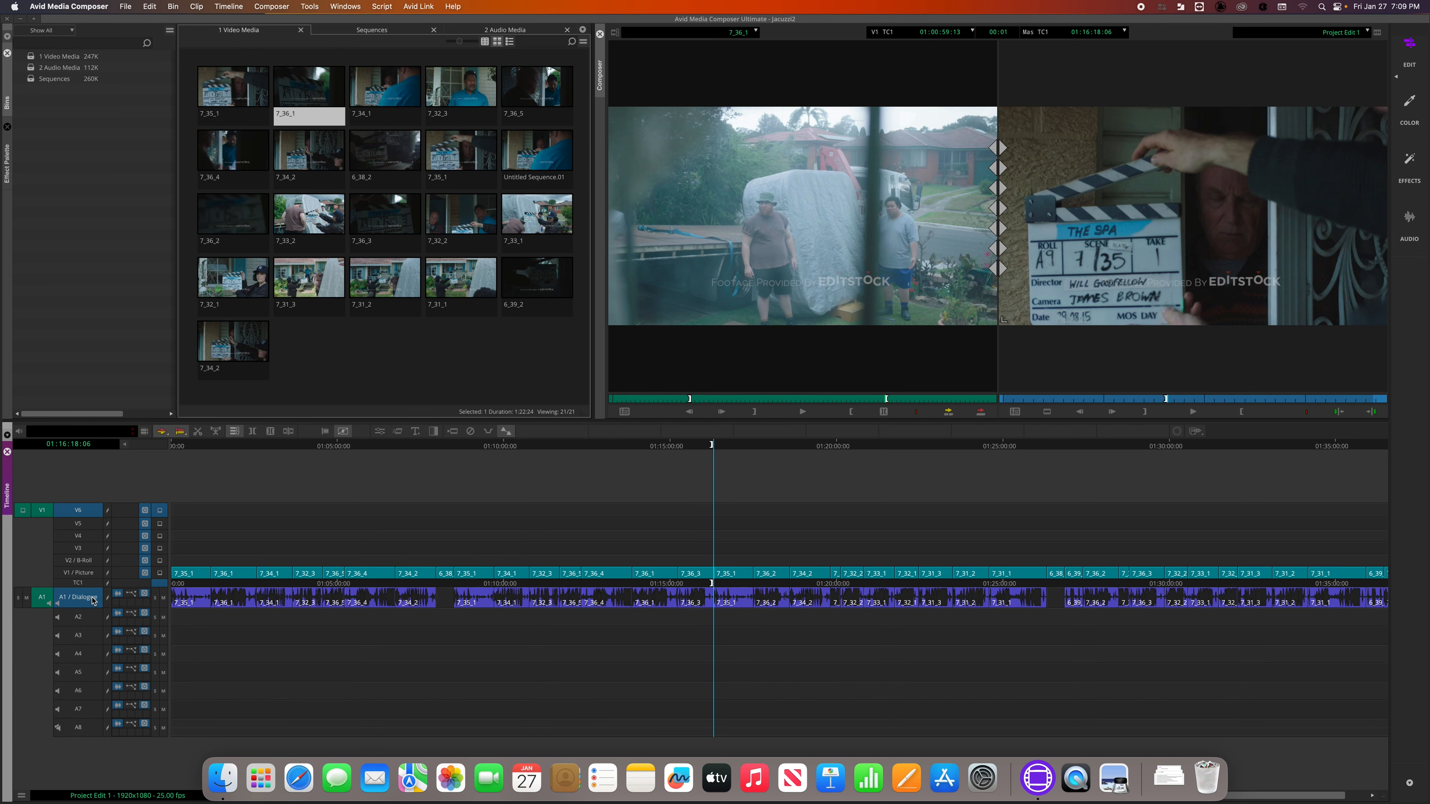
key("super+l")
key("super+l")
key("super+l")
key("super+l")
key("super+l")
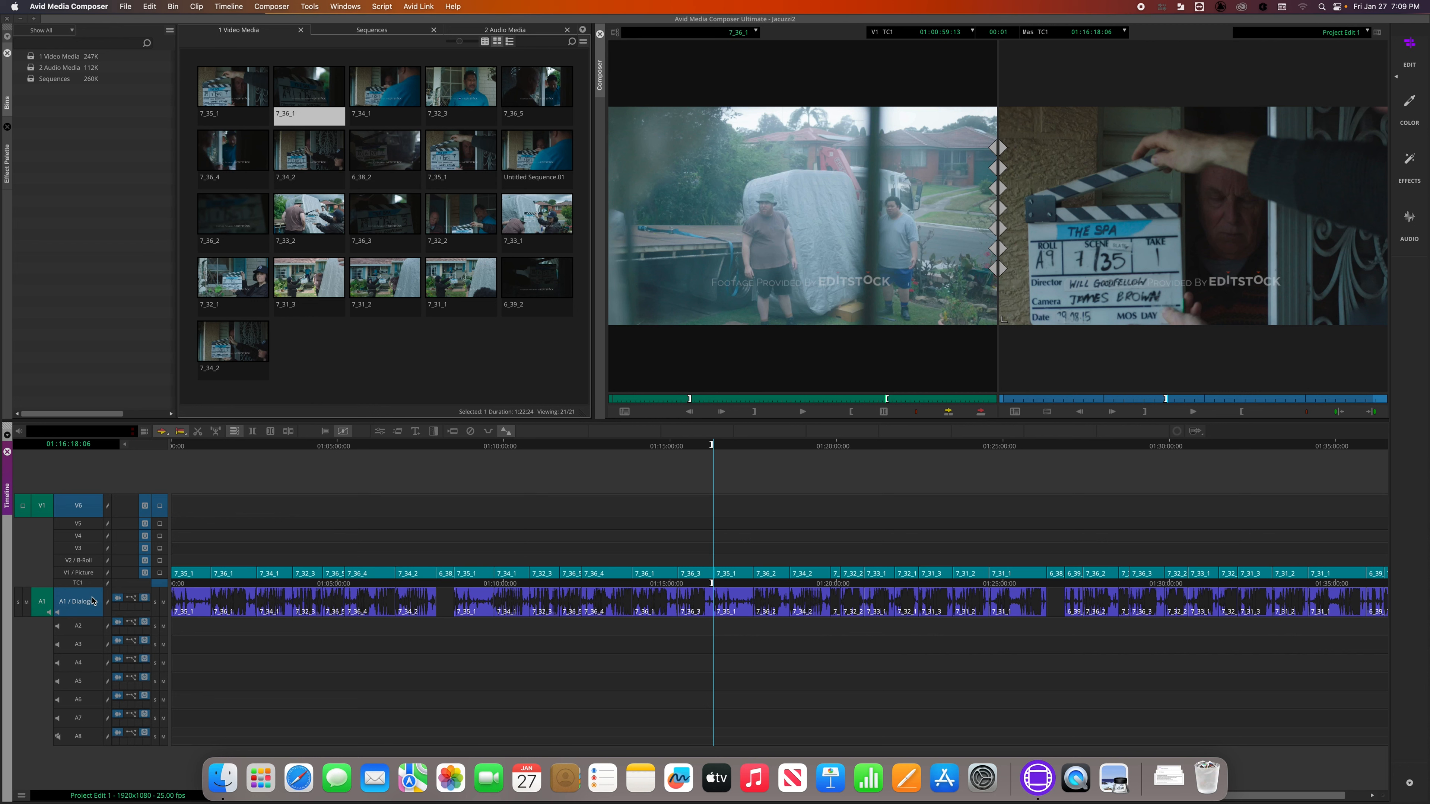
- Reduce the height of the selected V6 and Dialogue tracks back to a small size
key("super+k")
key("super+k")
key("super+k")
key("super+k")
key("super+k")
key("super+k")
key("super+k")
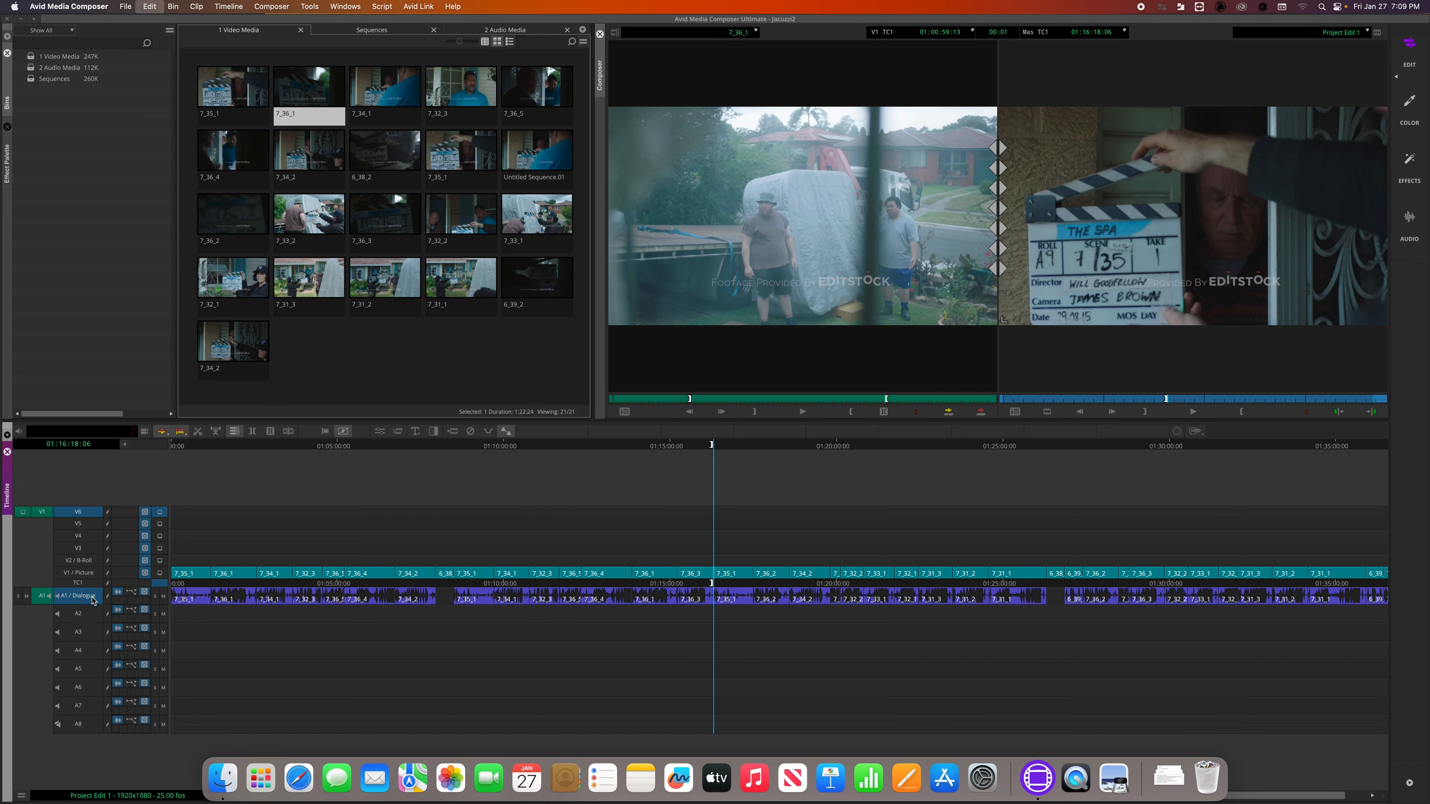
- Enlarge the V6 and Dialogue tracks to several times their normal height, trimming the size slightly at the end
key("super+l")
key("super+l")
key("super+l")
key("super+l")
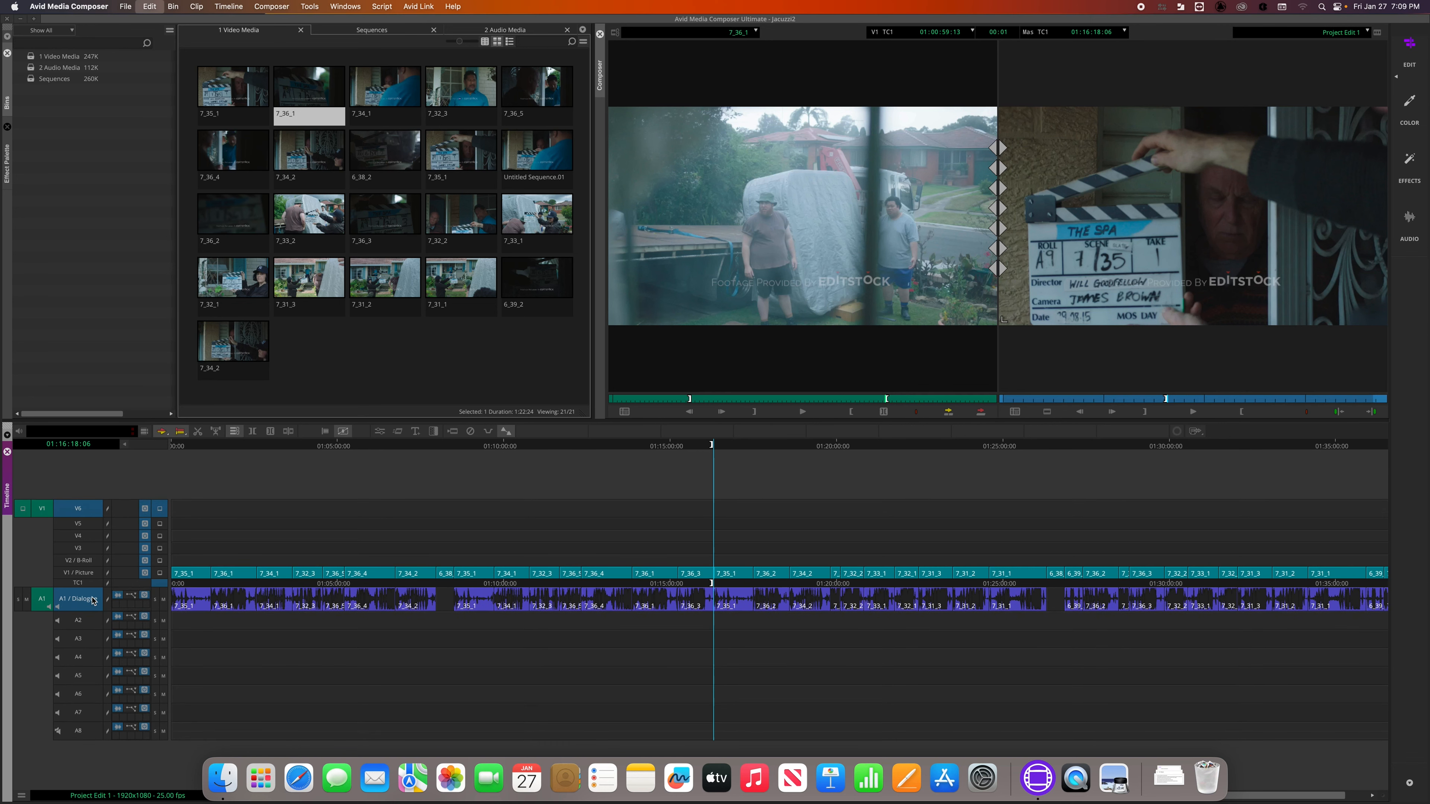
key("super+l")
key("super+l")
key("super+l")
key("super+l")
key("super+l")
key("super+l")
key("super+l")
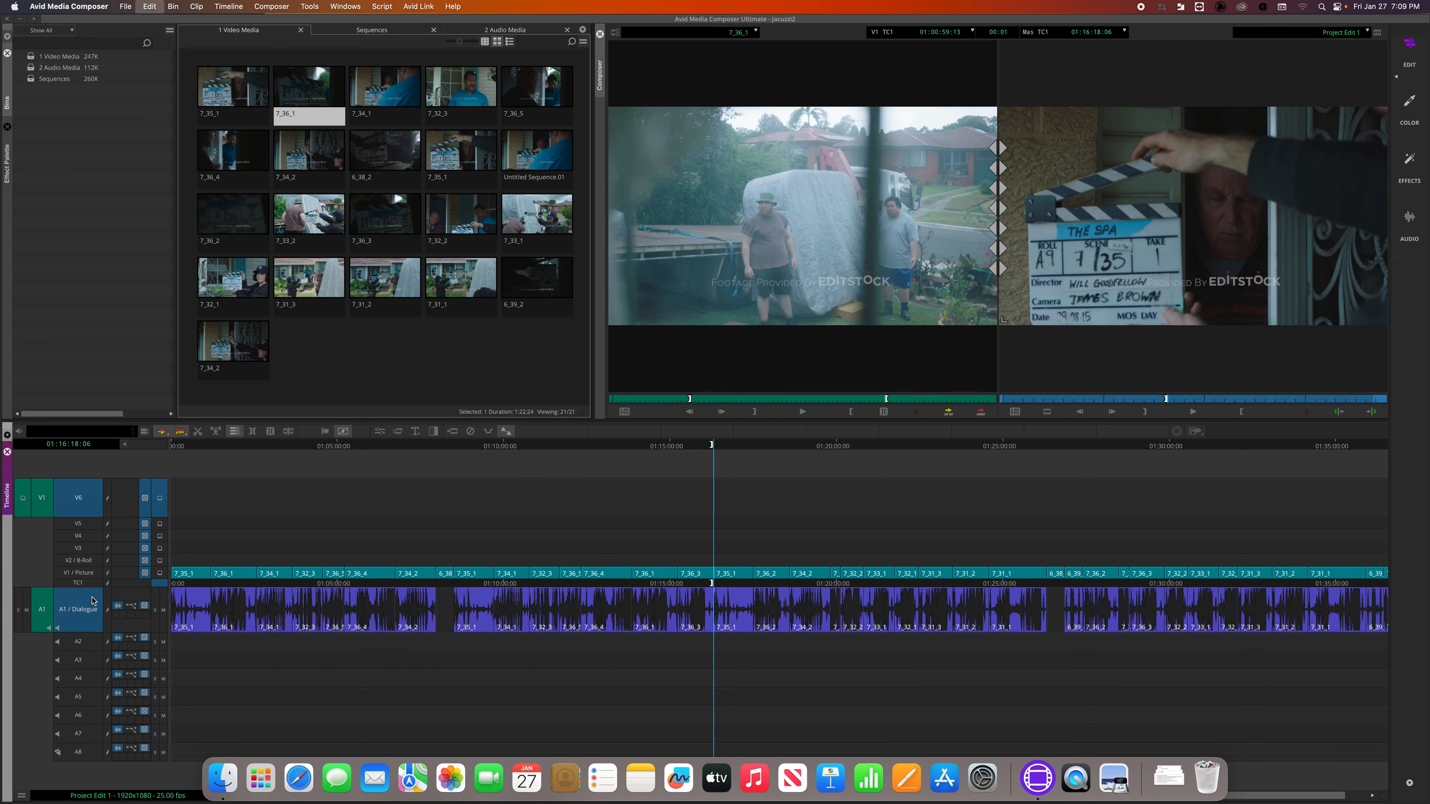
key("super+k")
key("super+k")
key("super+k")
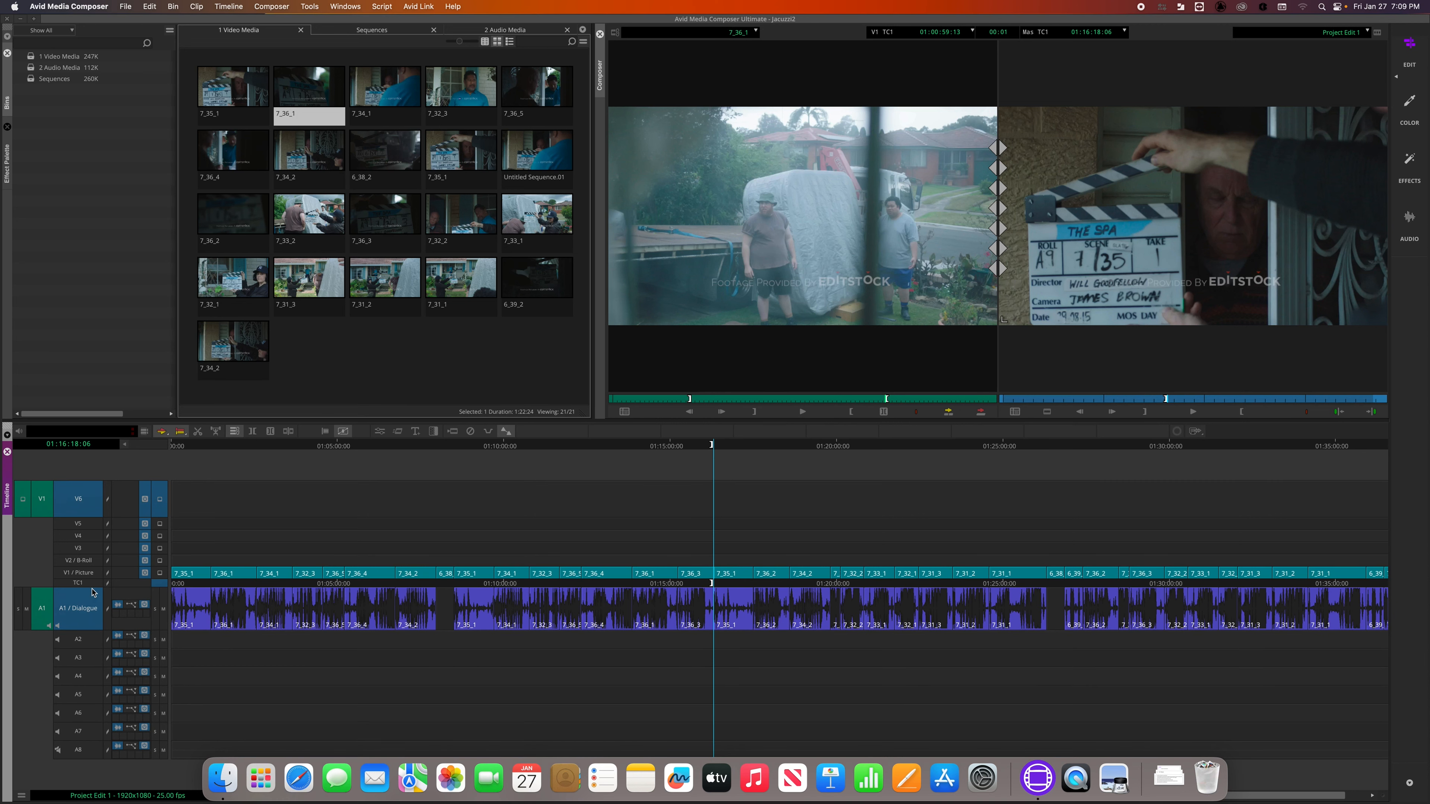
- Try selecting audio tracks A2, A3 and A4 and reducing their height
left_click(74, 646)
left_click(76, 658)
left_click(76, 676)
key("super+k")
key("super+k")
key("super+k")
key("super+k")
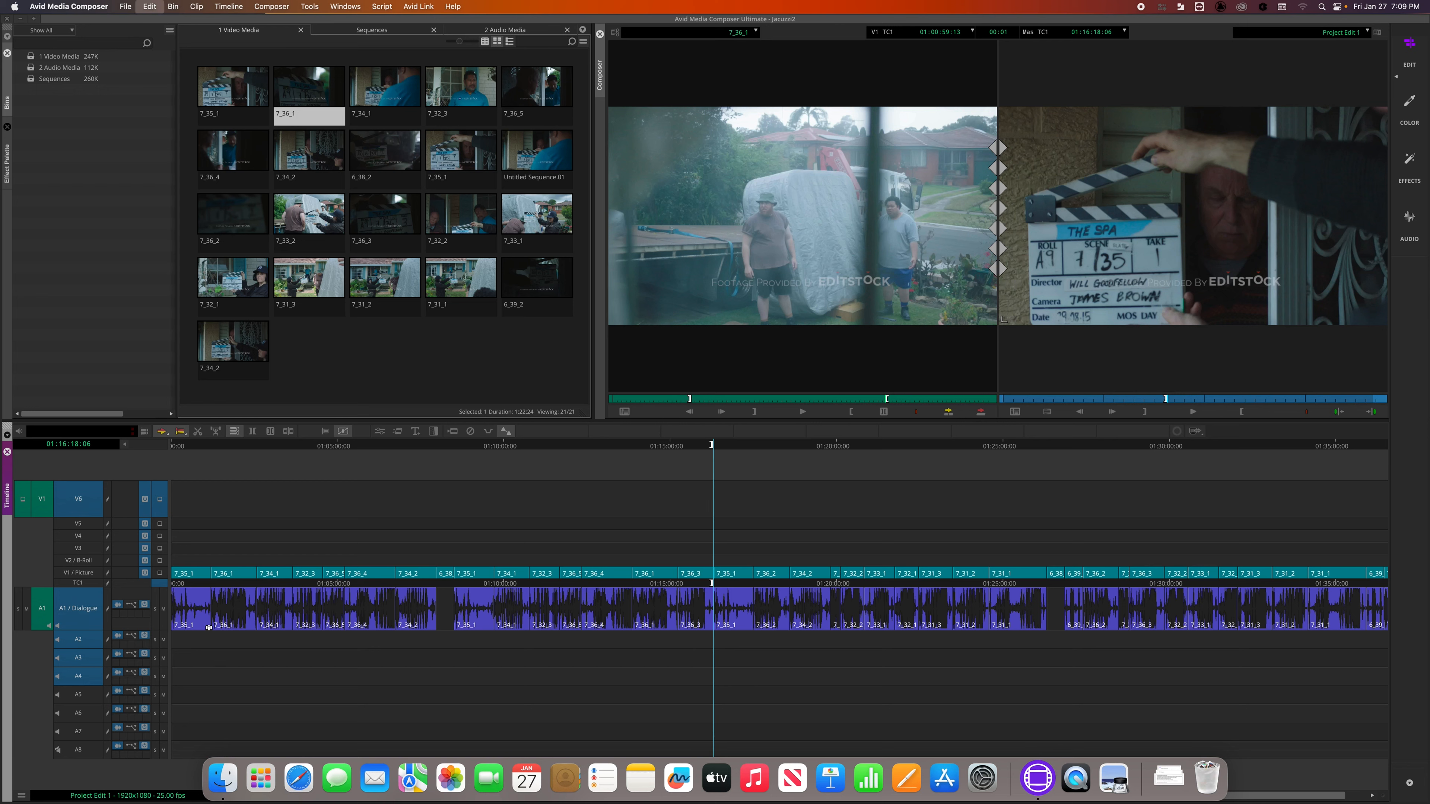
key("super+k")
key("super+k")
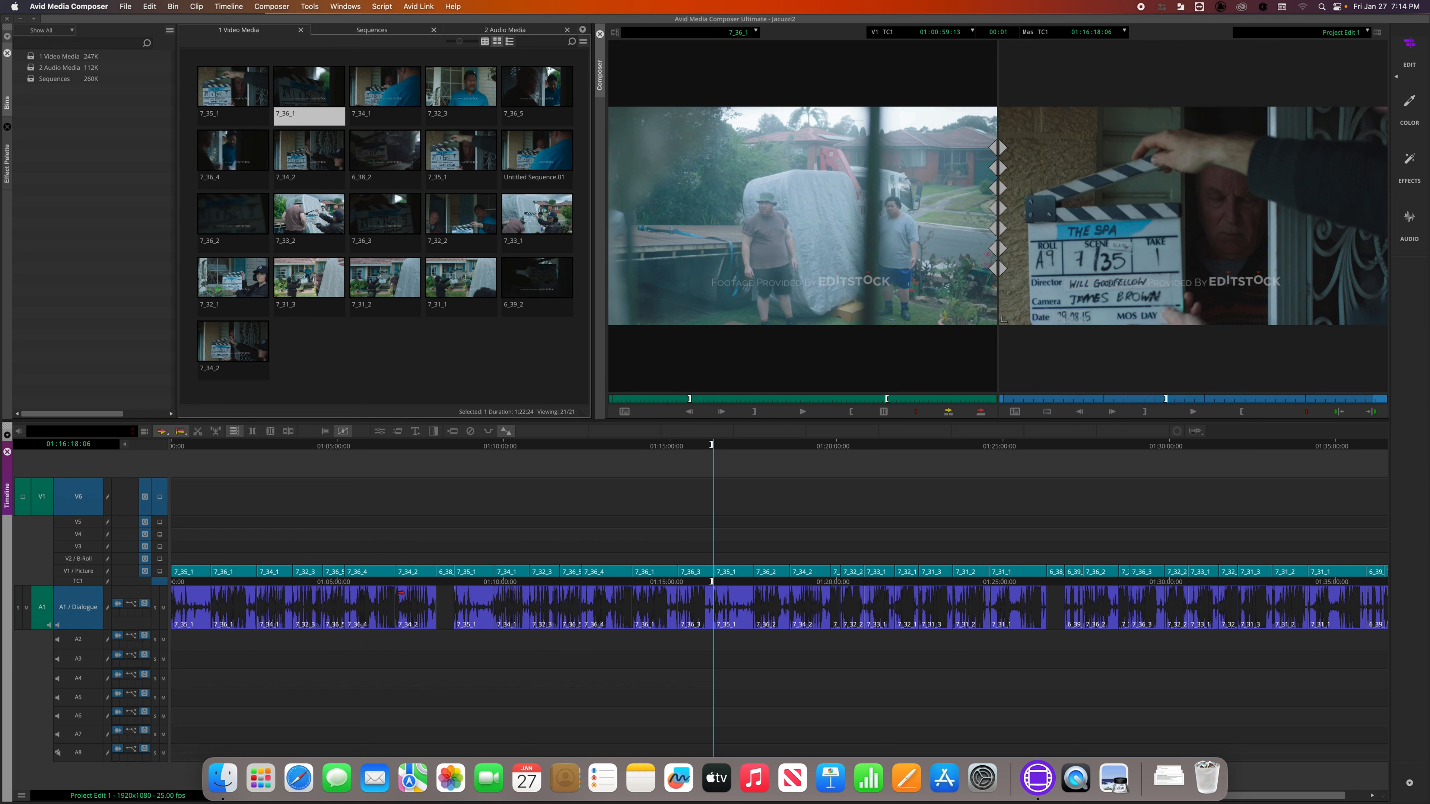
- Rescale the audio waveform drawn on the Dialogue track while keeping the track height
key("alt+super+k")
key("alt+super+l")
key("alt+super+l")
key("alt+super+l")
key("alt+super+l")
key("alt+super+l")
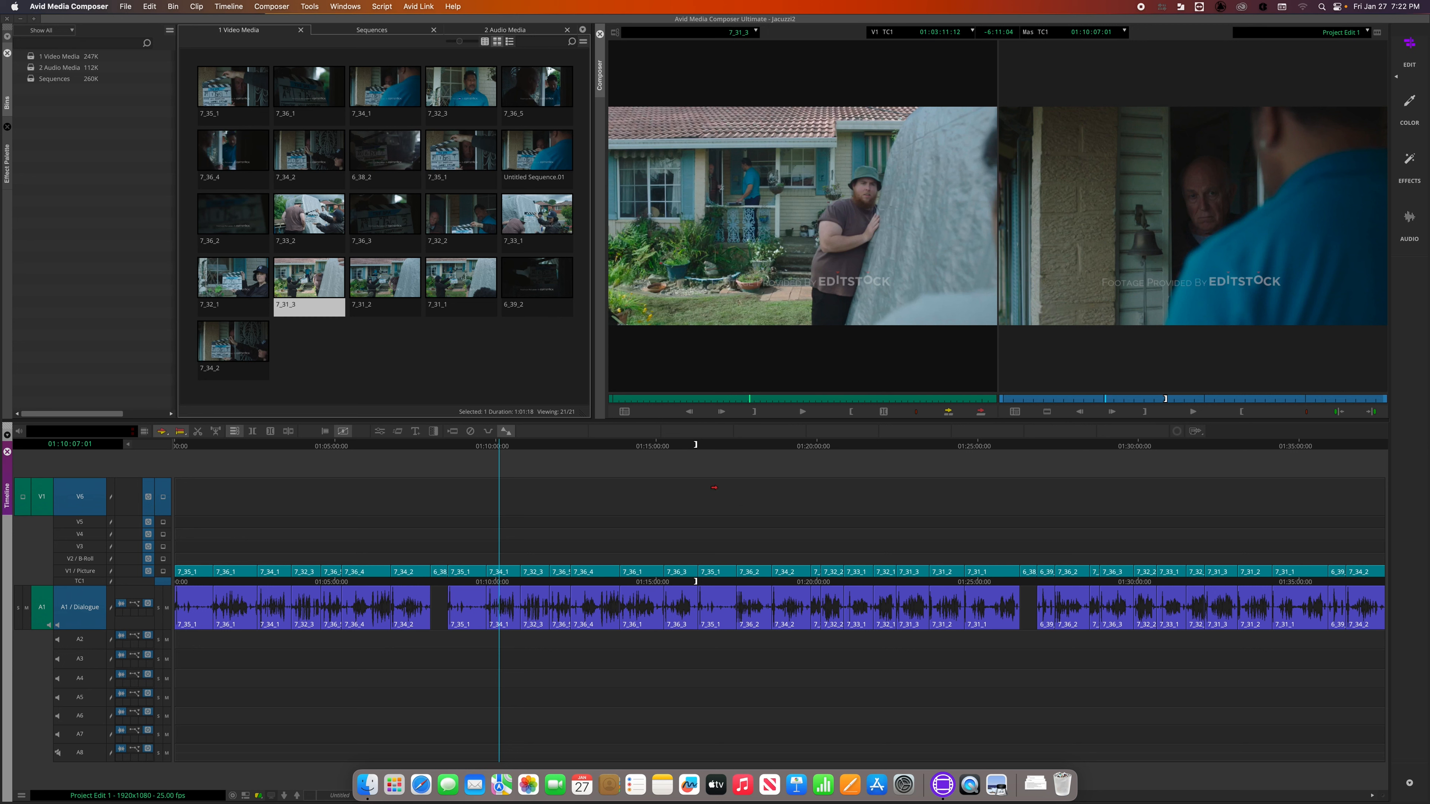
- Load clip 7_35_1 in the source monitor, cue it to 01:00:14:07, and move the sequence position to 01:17:27:05
double_click(444, 164)
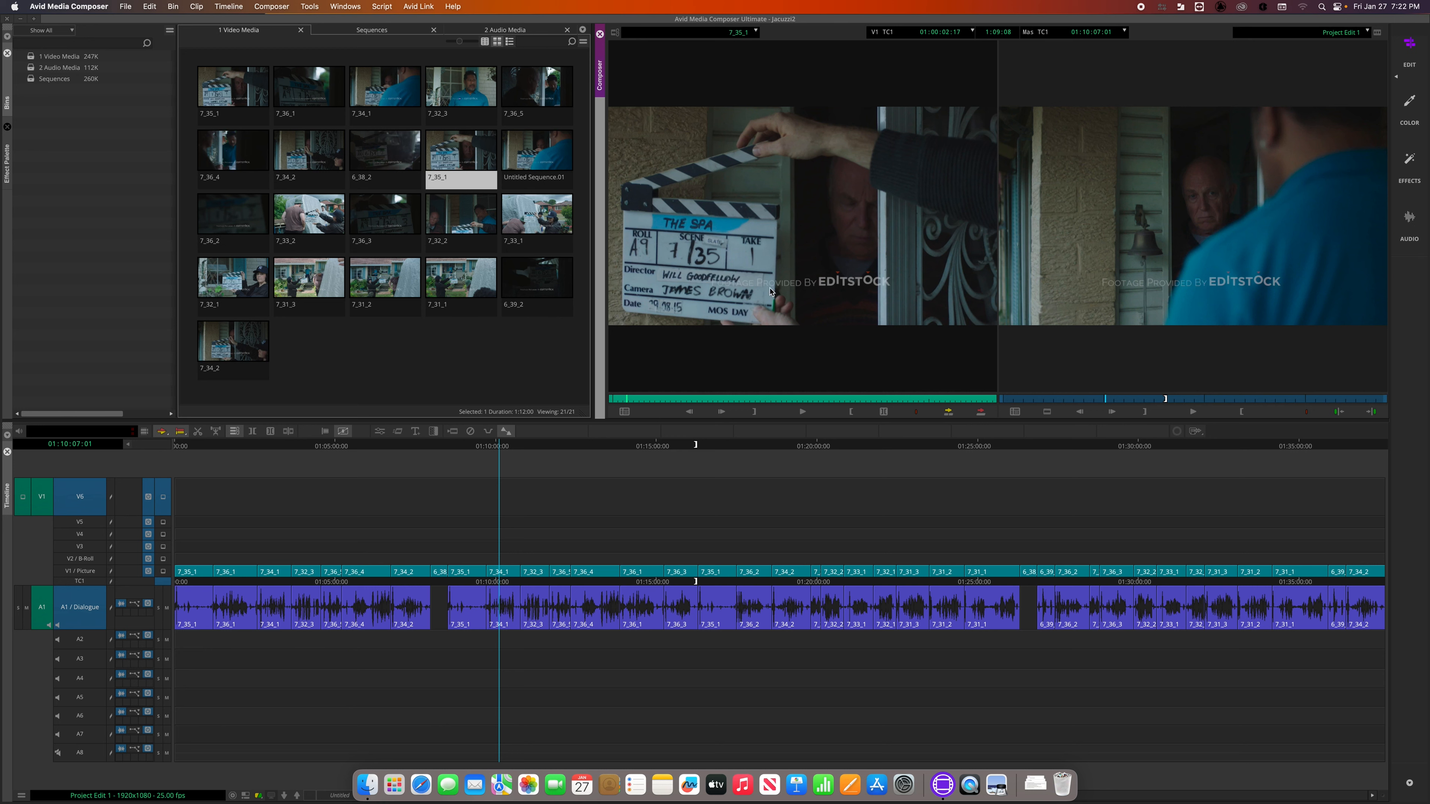
mouse_move(681, 401)
left_mouse_down()
mouse_move(664, 401)
mouse_move(688, 401)
left_mouse_up()
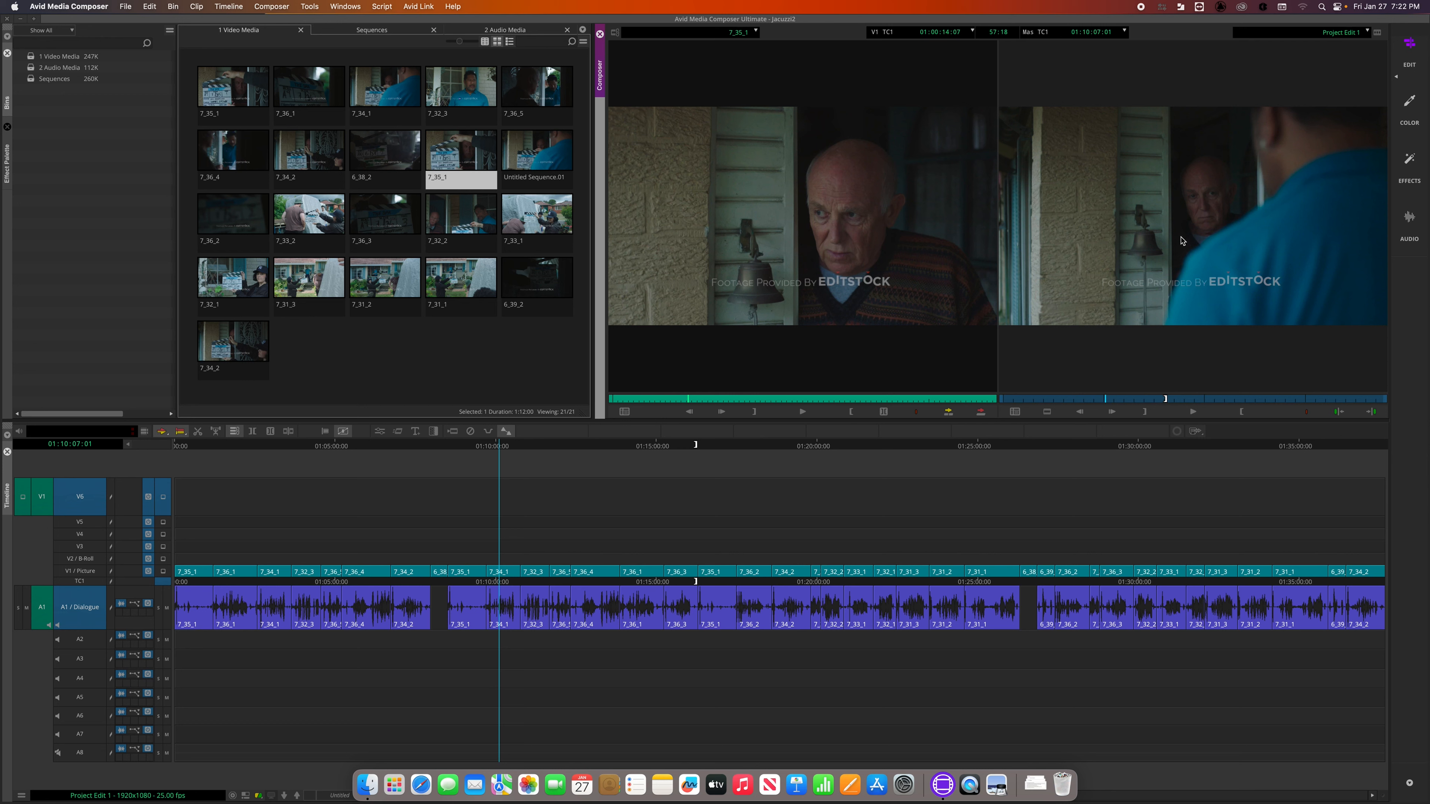
left_click(451, 446)
left_click_drag(417, 445, 735, 479)
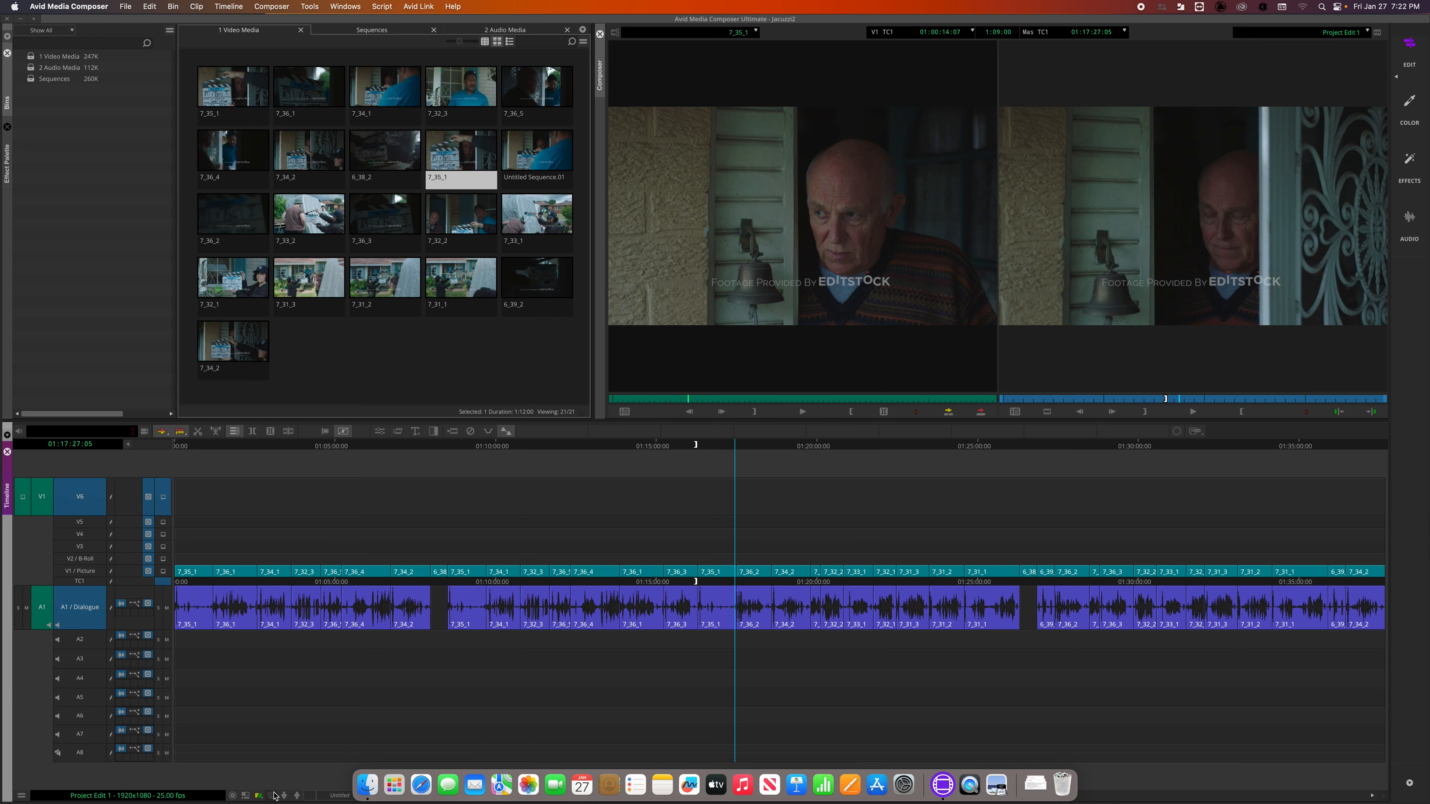
- Display source clip 7_35_1 in the timeline and scrub through it to 01:00:17:07
left_click(246, 796)
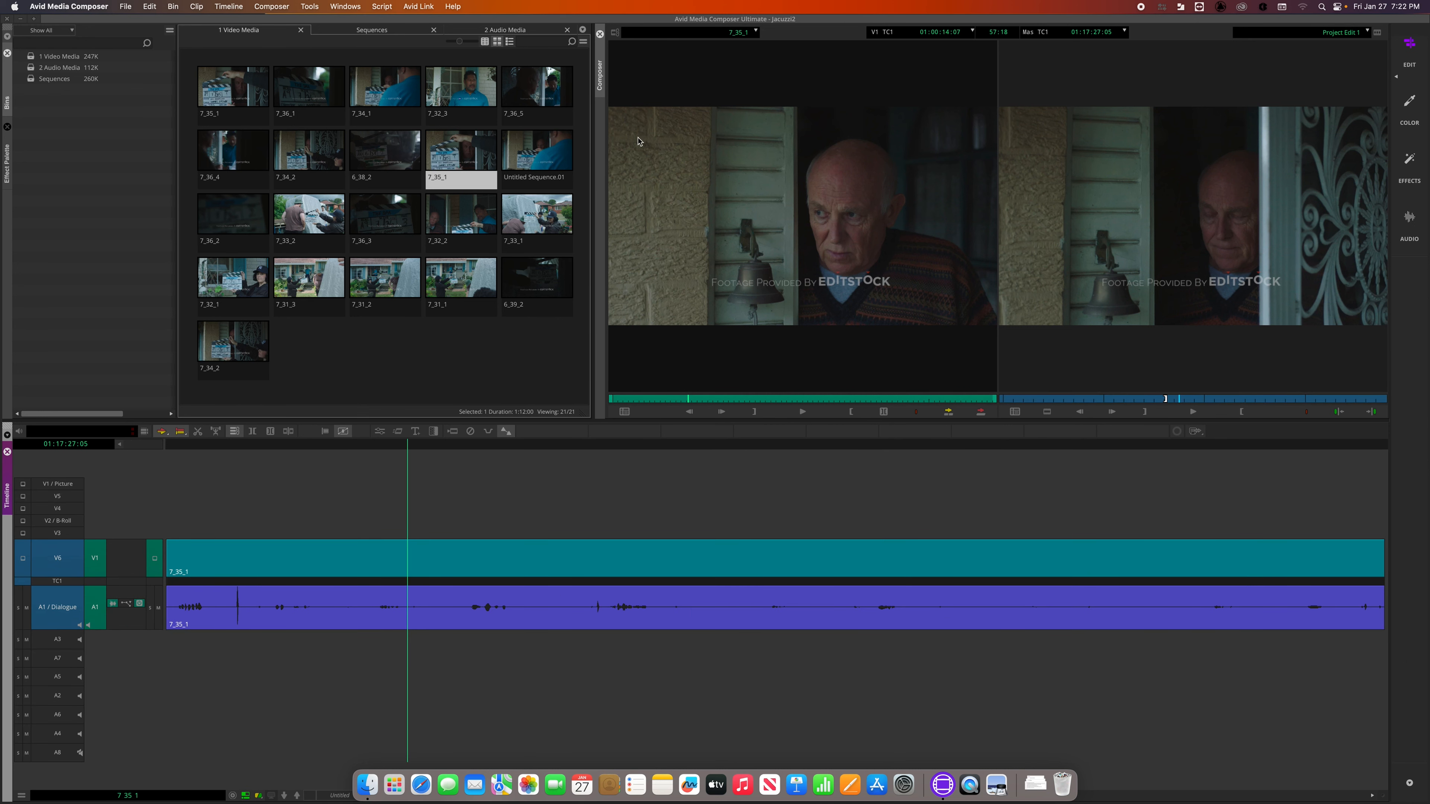
left_click(744, 398)
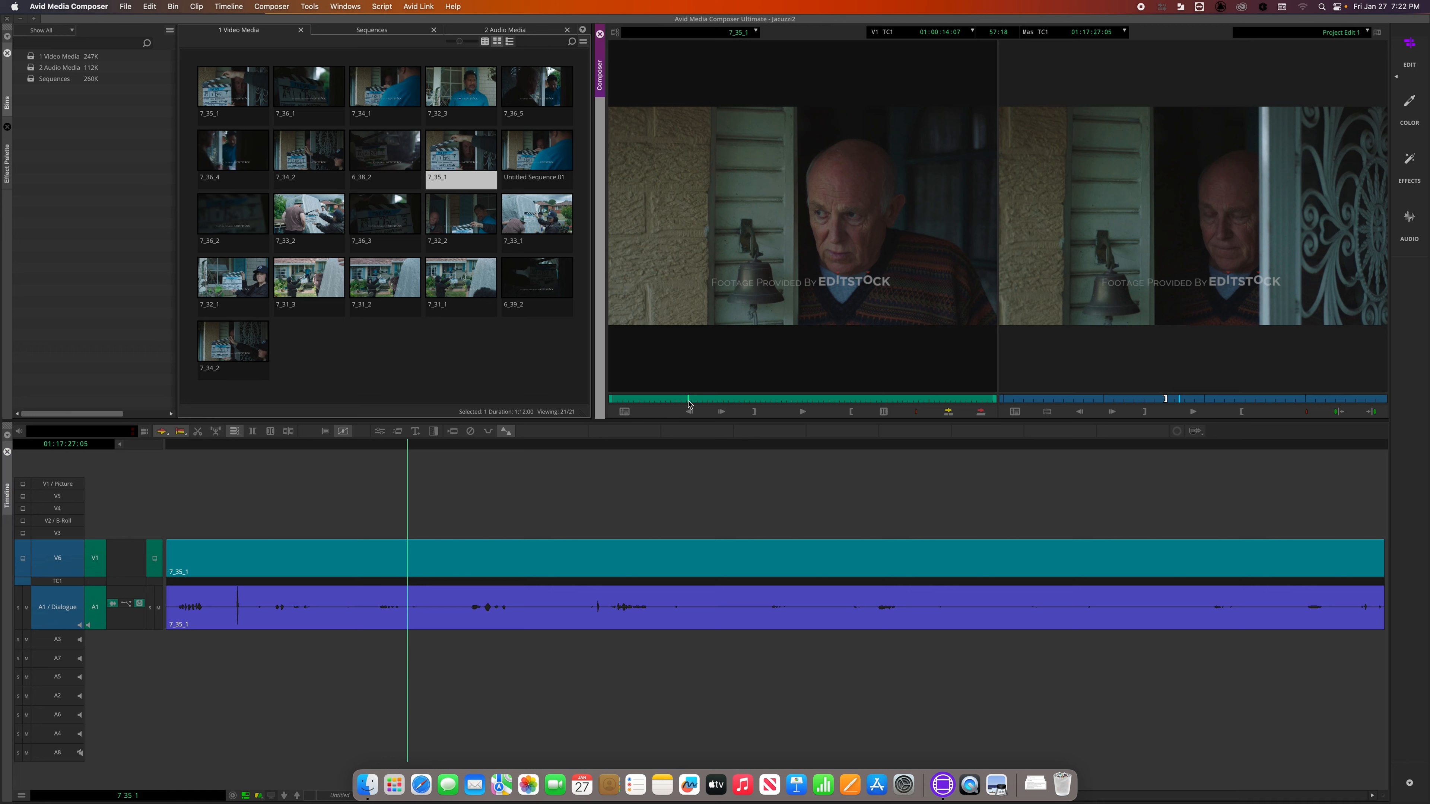
left_click_drag(595, 544, 383, 544)
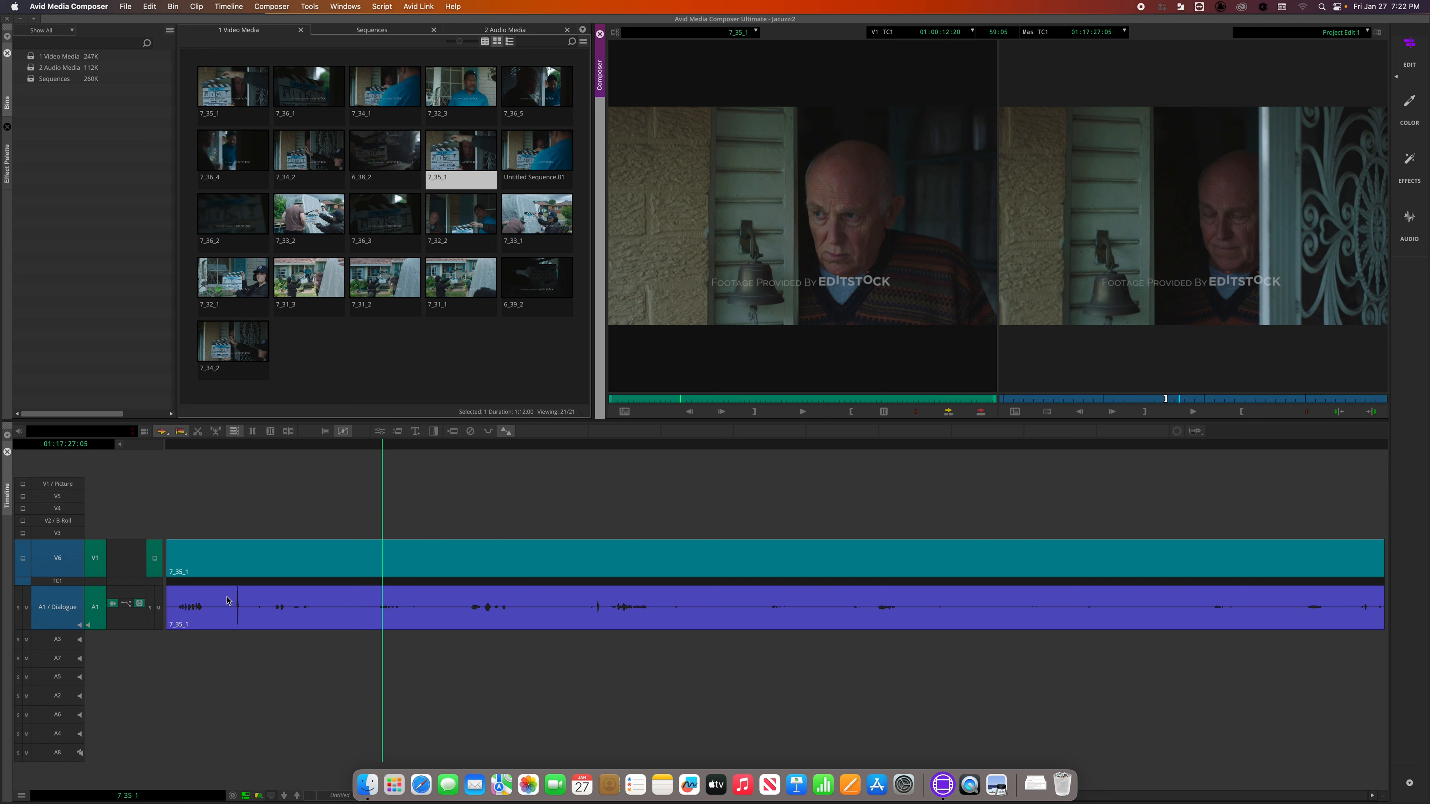
left_click_drag(242, 458, 457, 468)
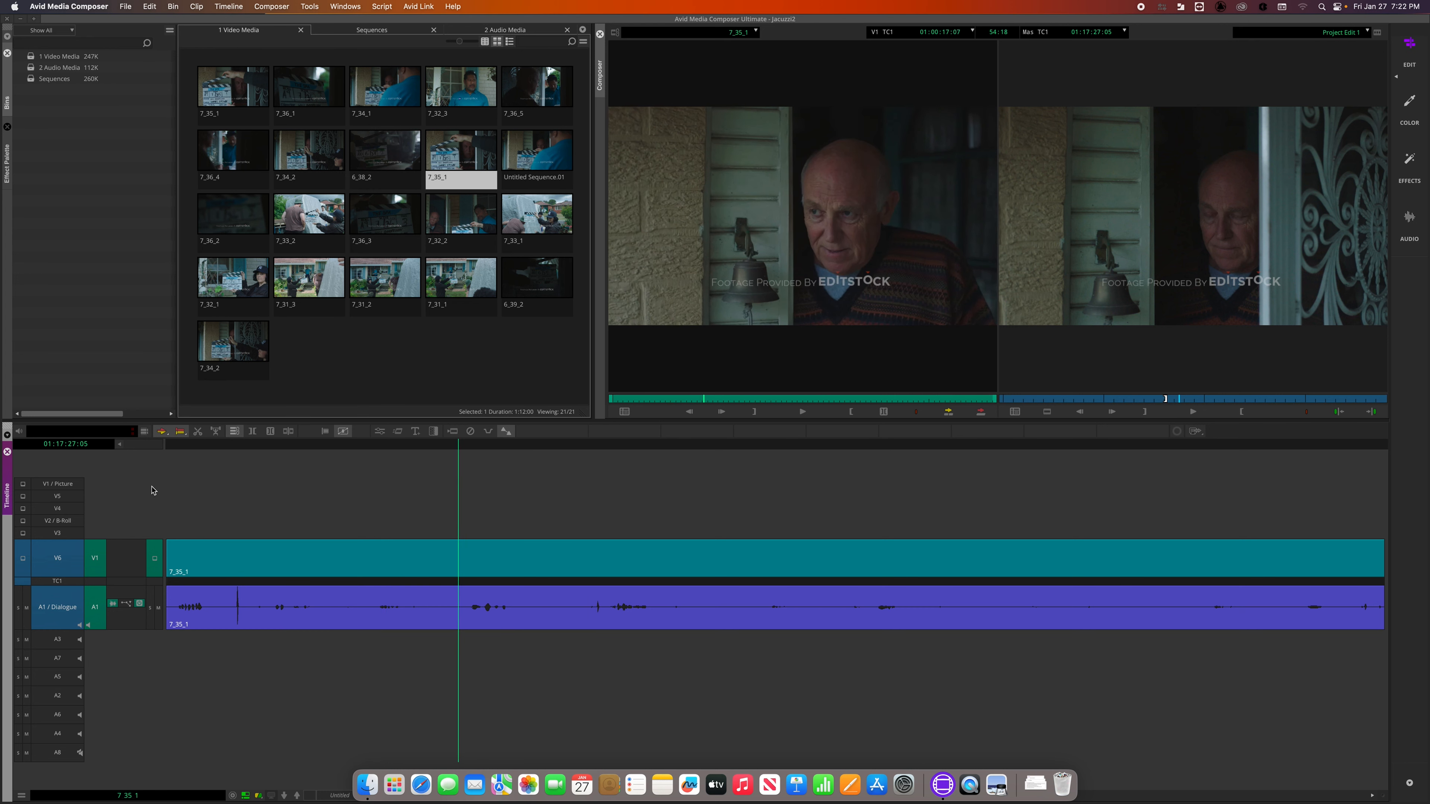
- Hide and show the Track Control Panel for the source clip, and toggle its A1 waveform off and on
left_click(119, 448)
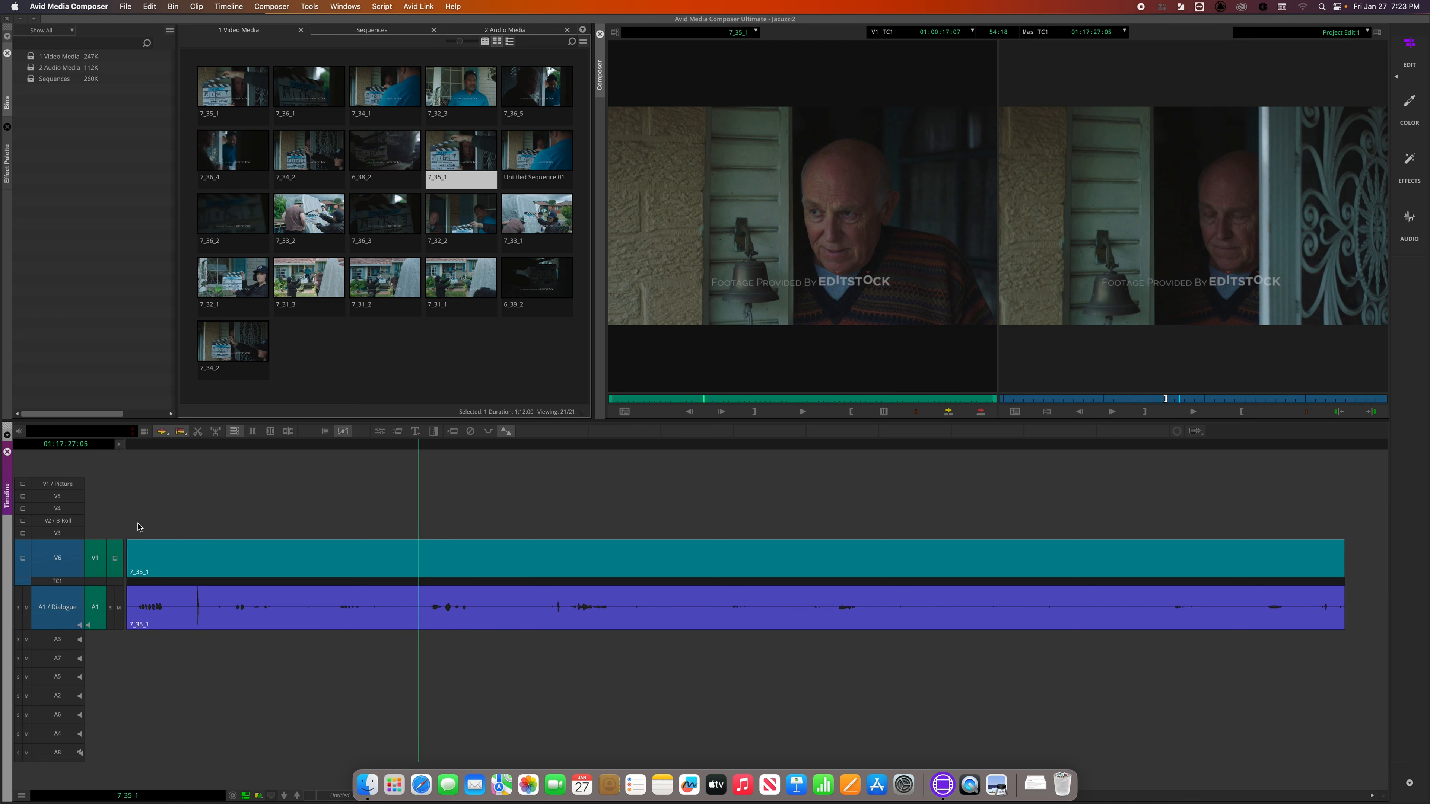
left_click(119, 445)
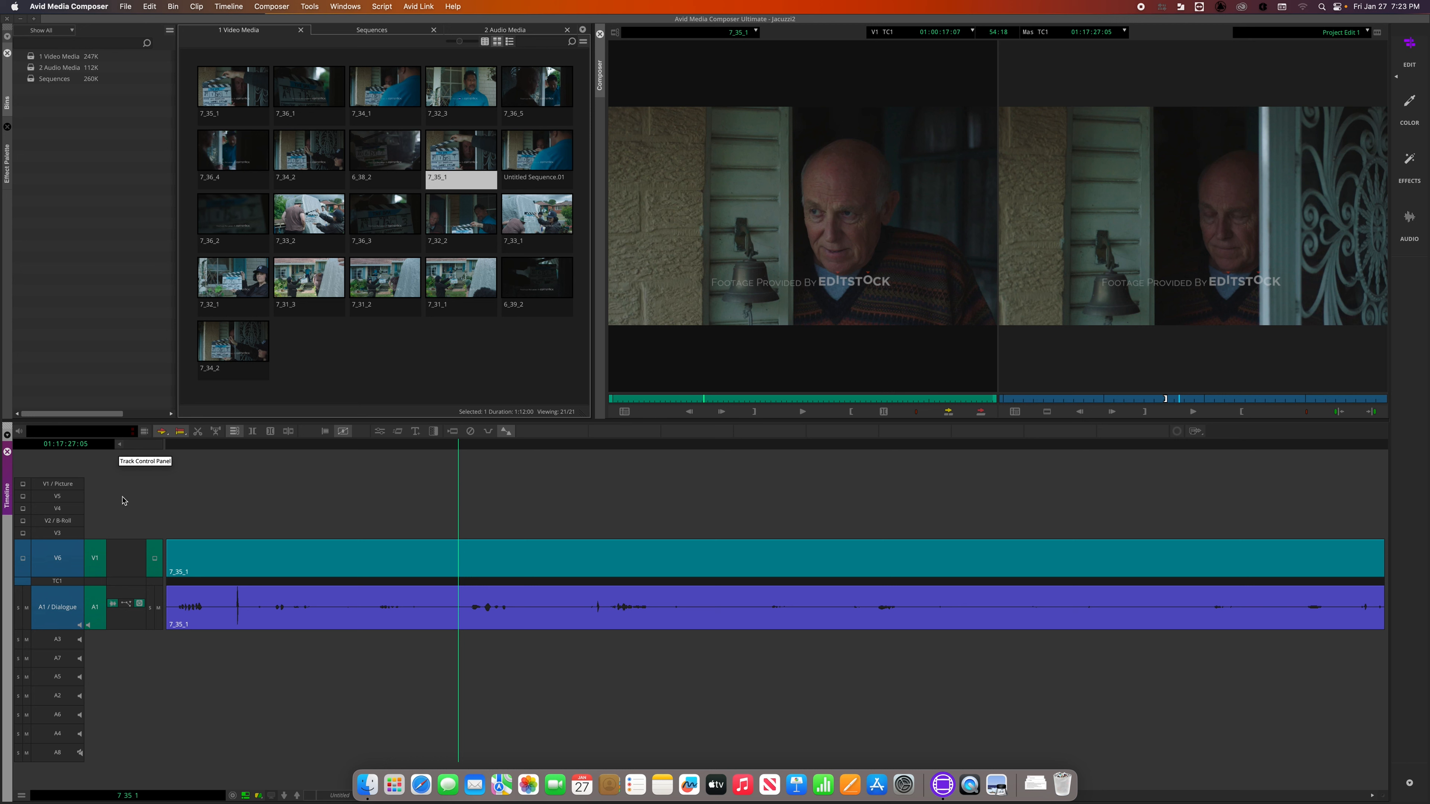
left_click(113, 604)
left_click(114, 606)
- Play clip 7_35_1 from 01:00:02:11 and mark an in point just after the slate's clap
left_click_drag(458, 443, 515, 444)
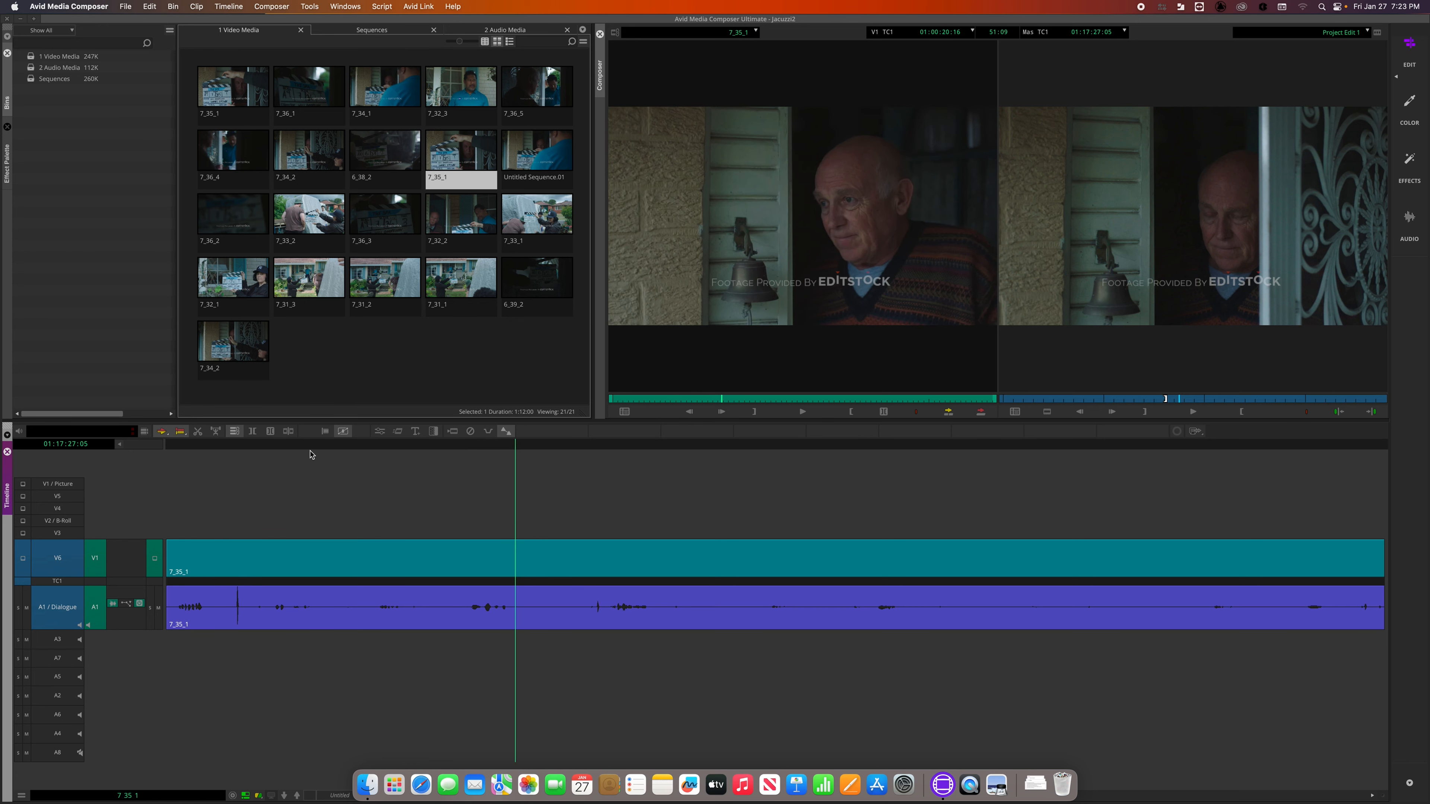
left_click(209, 445)
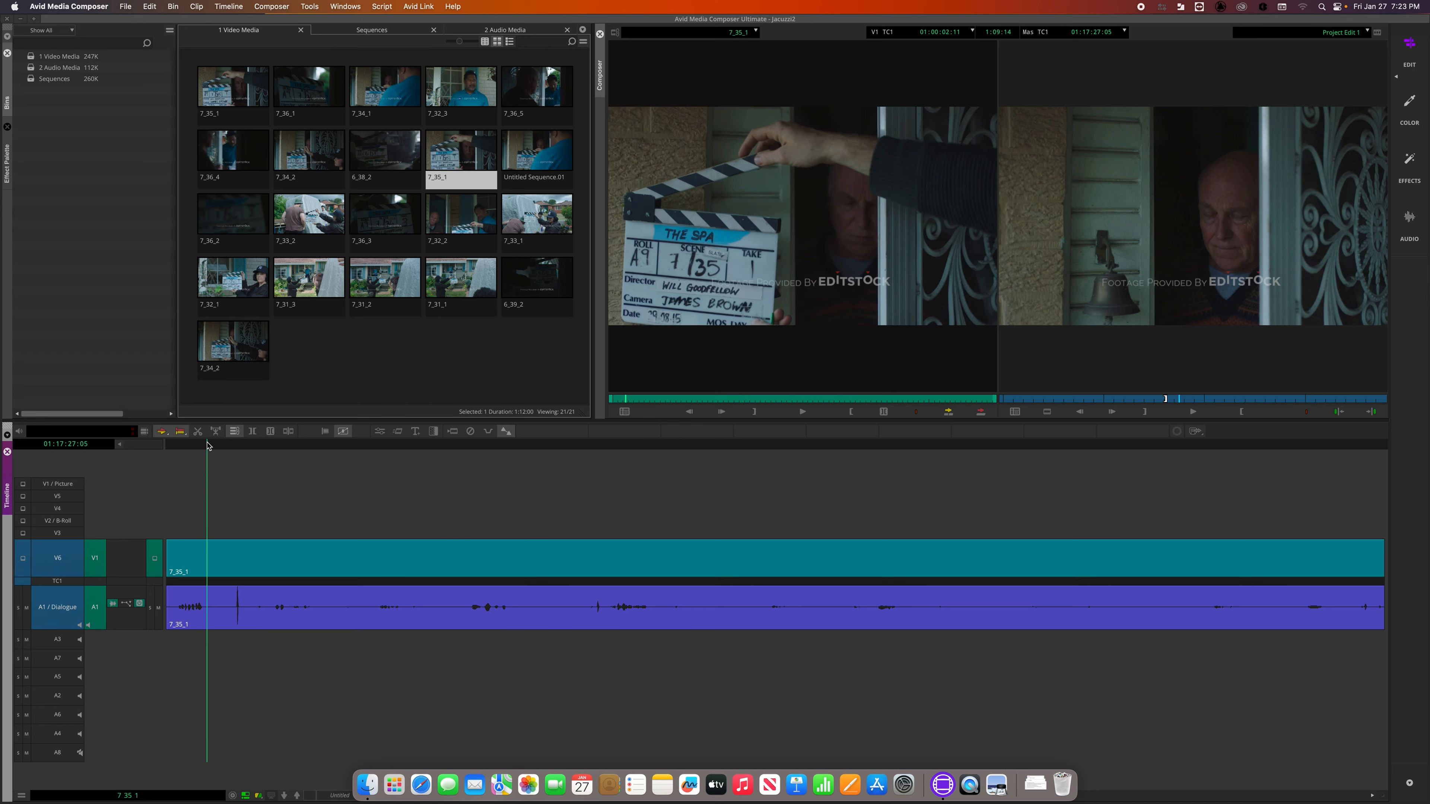
key("space")
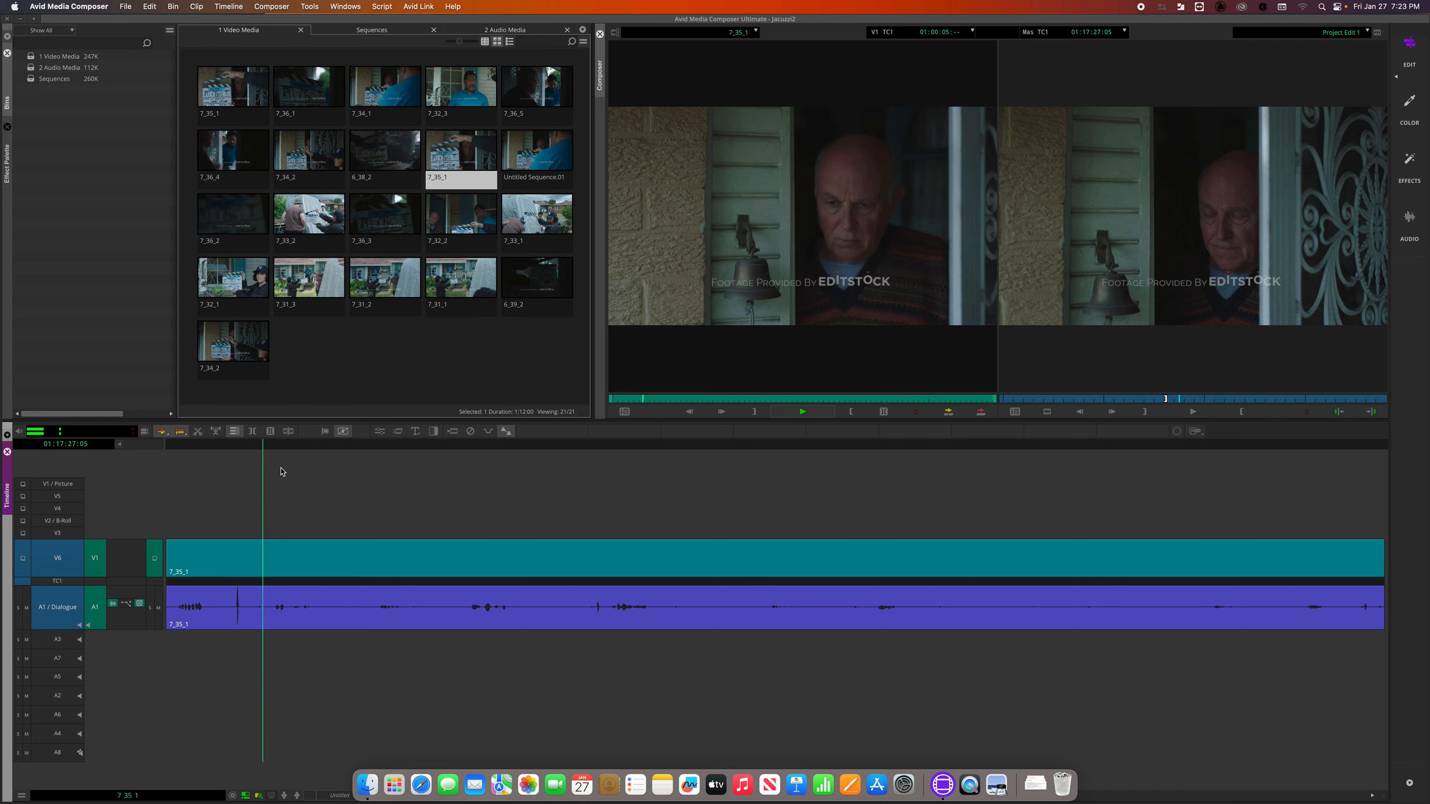
key("o")
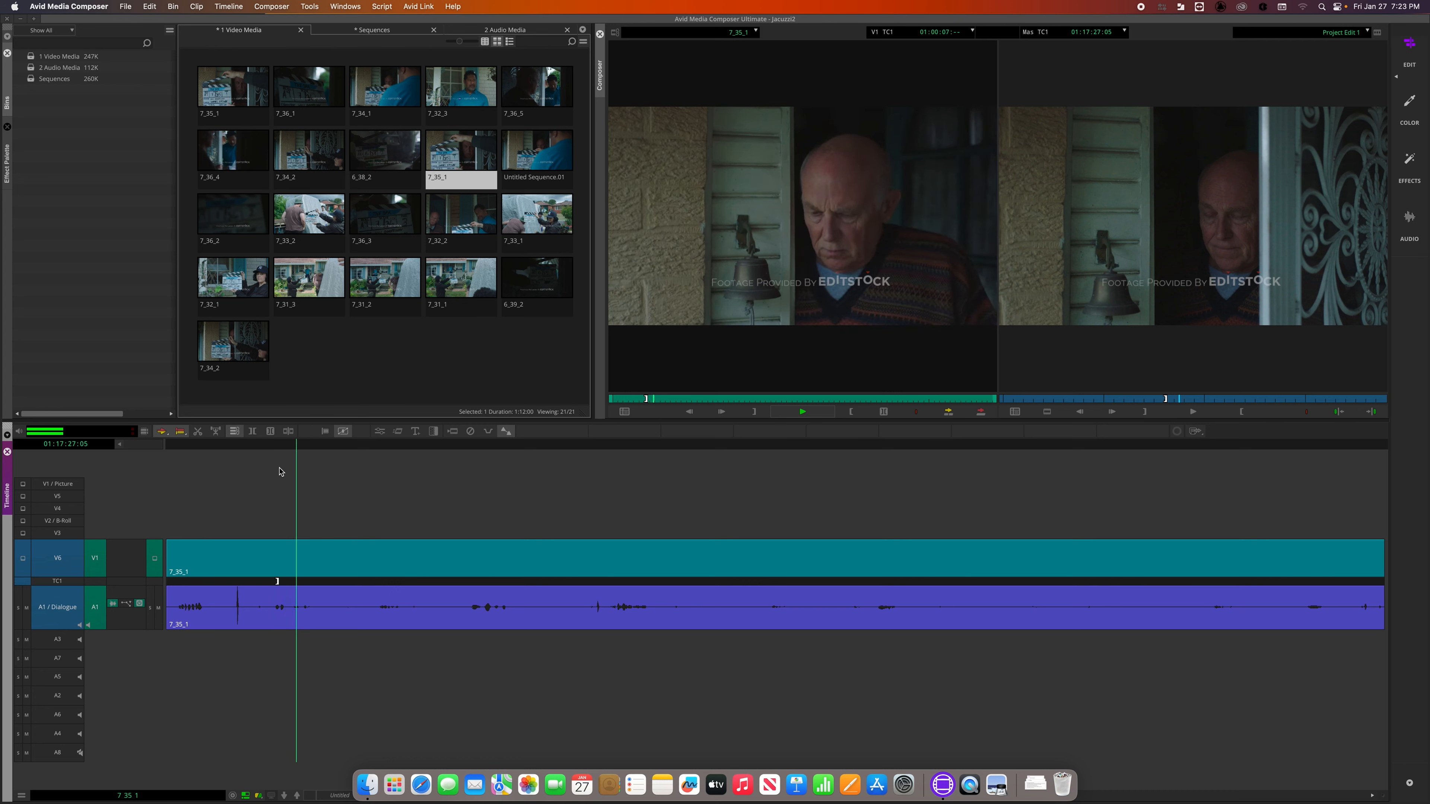
- Play the later part of clip 7_35_1 and mark an out point at about 01:00:43
left_click(911, 465)
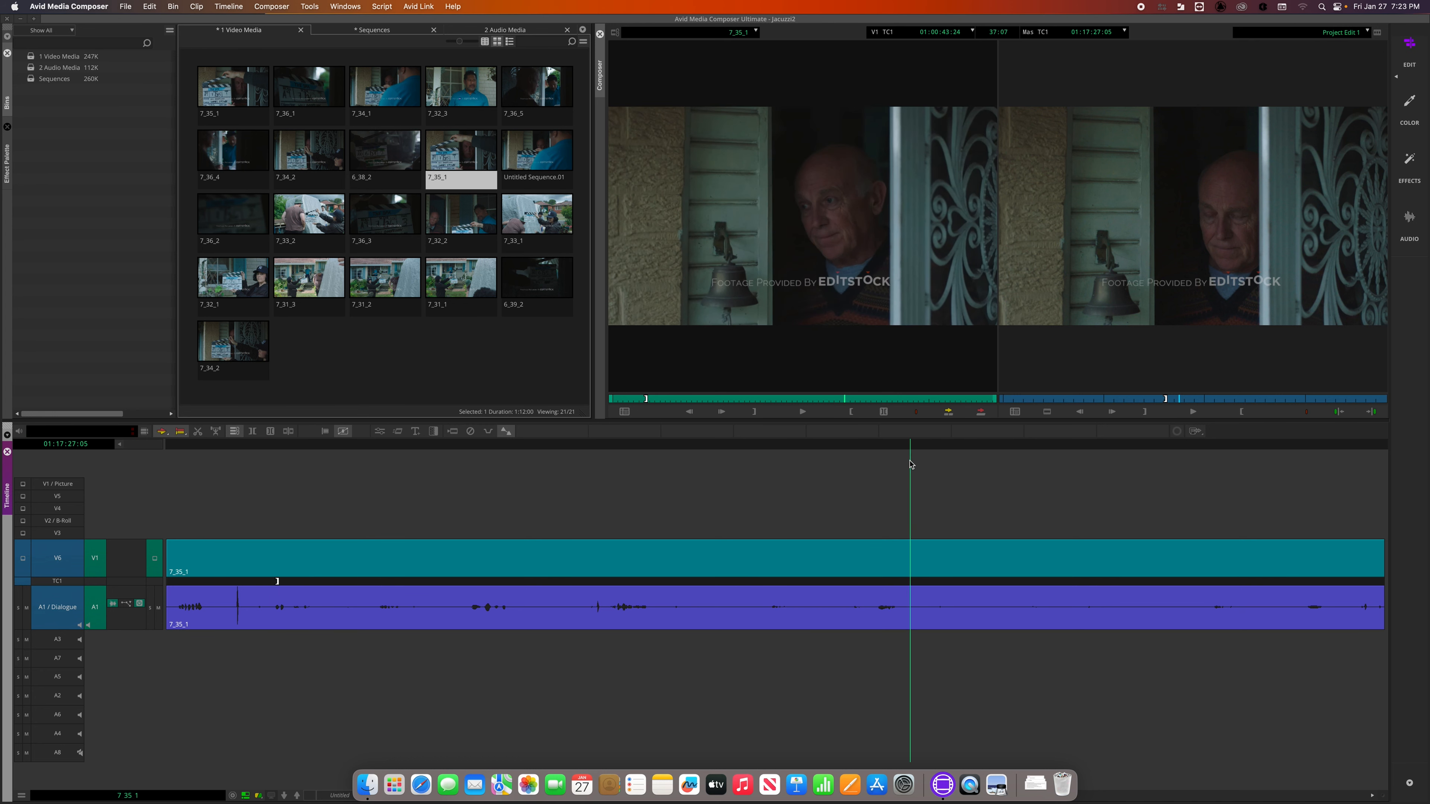
left_click_drag(911, 465, 874, 465)
key("space")
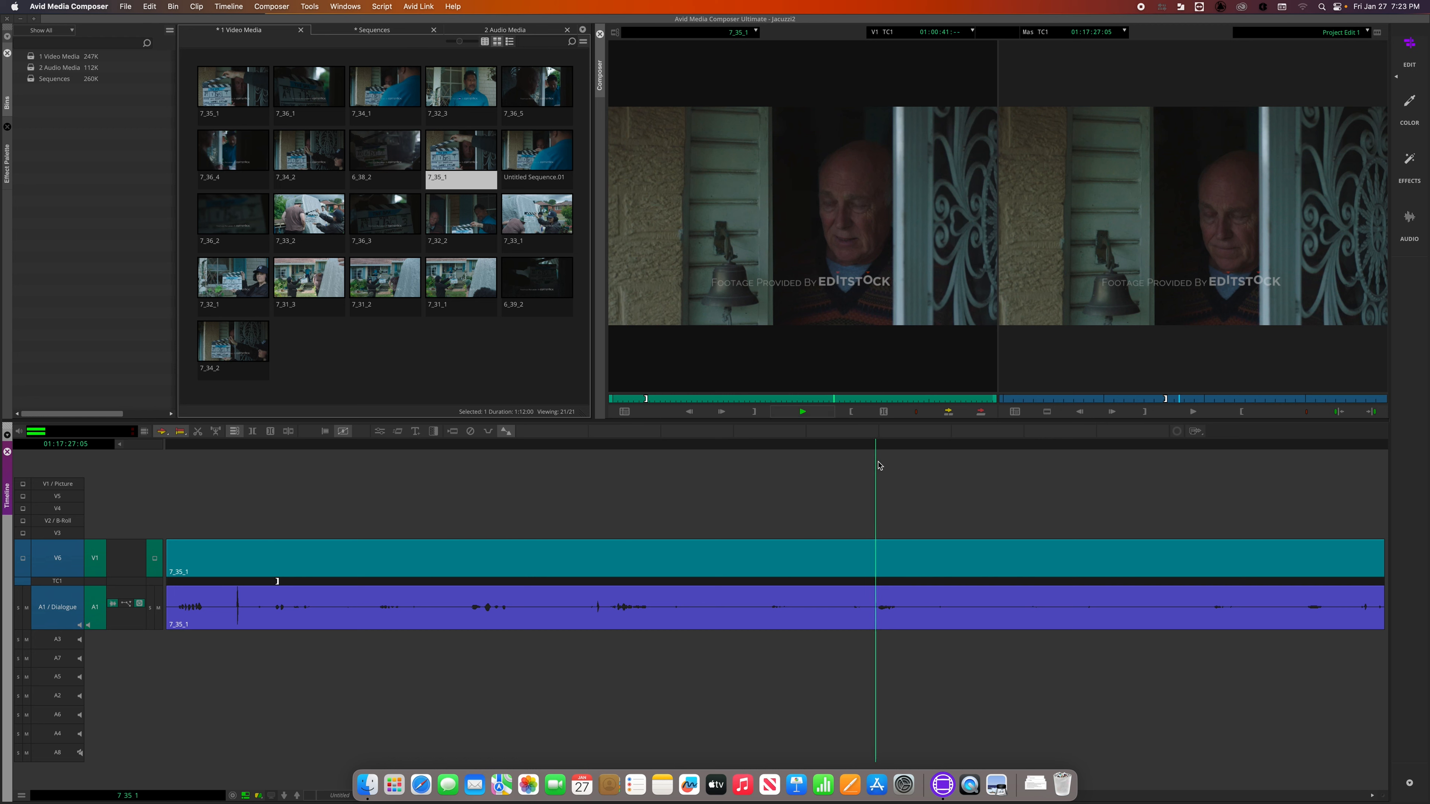
key("i")
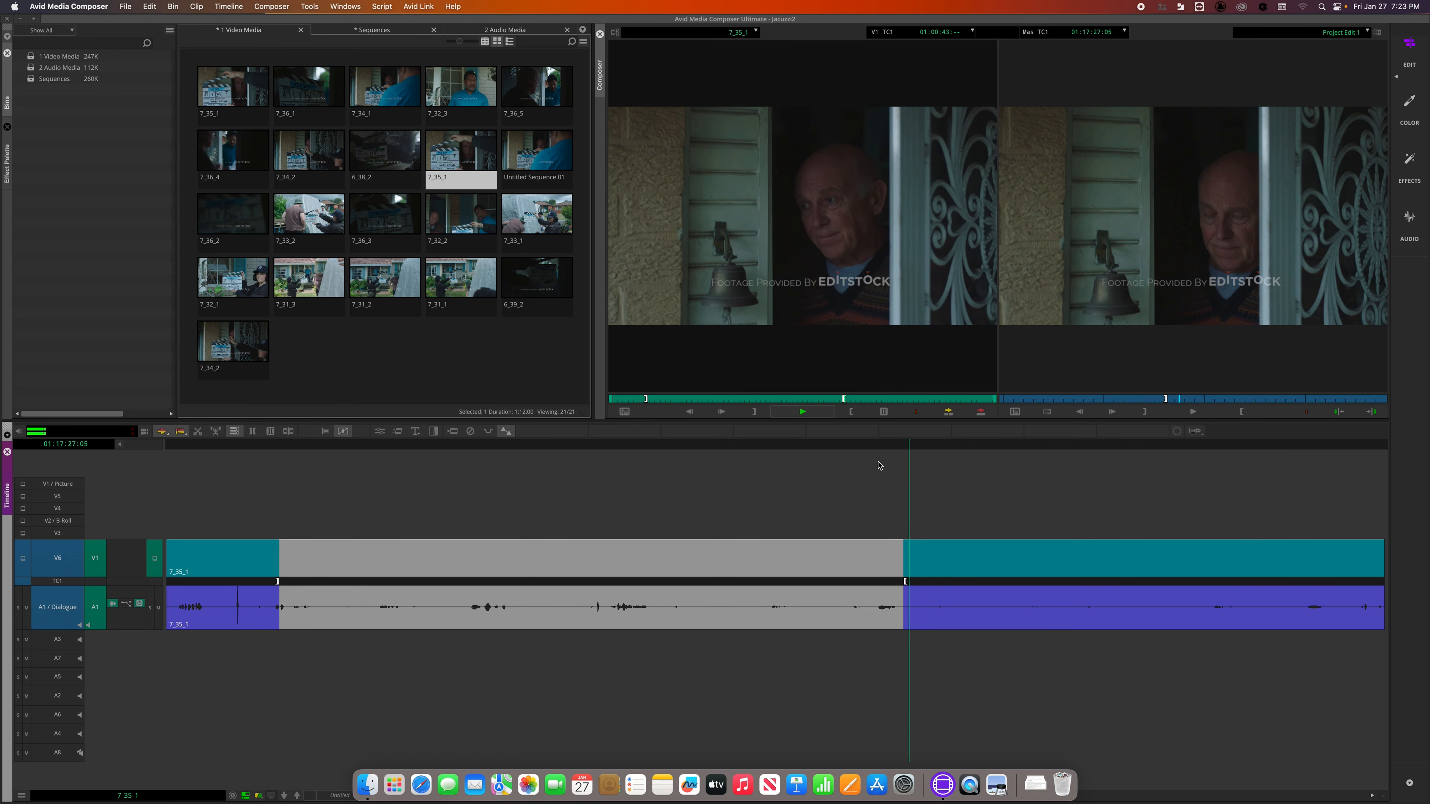
- Stop the source playback, switch the timeline back to the Project Edit 1 sequence and move to 01:06:07:08
key("space")
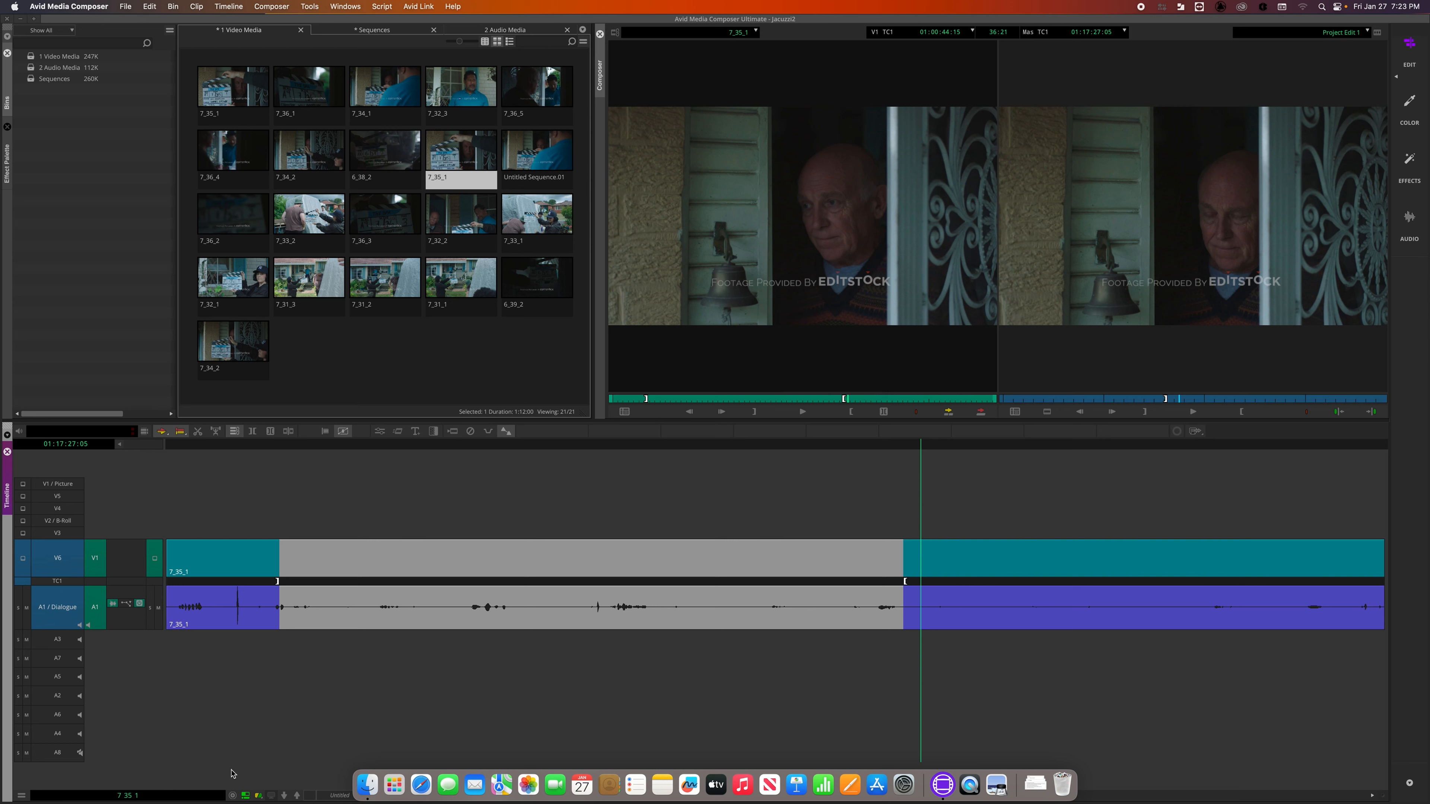
left_click(245, 796)
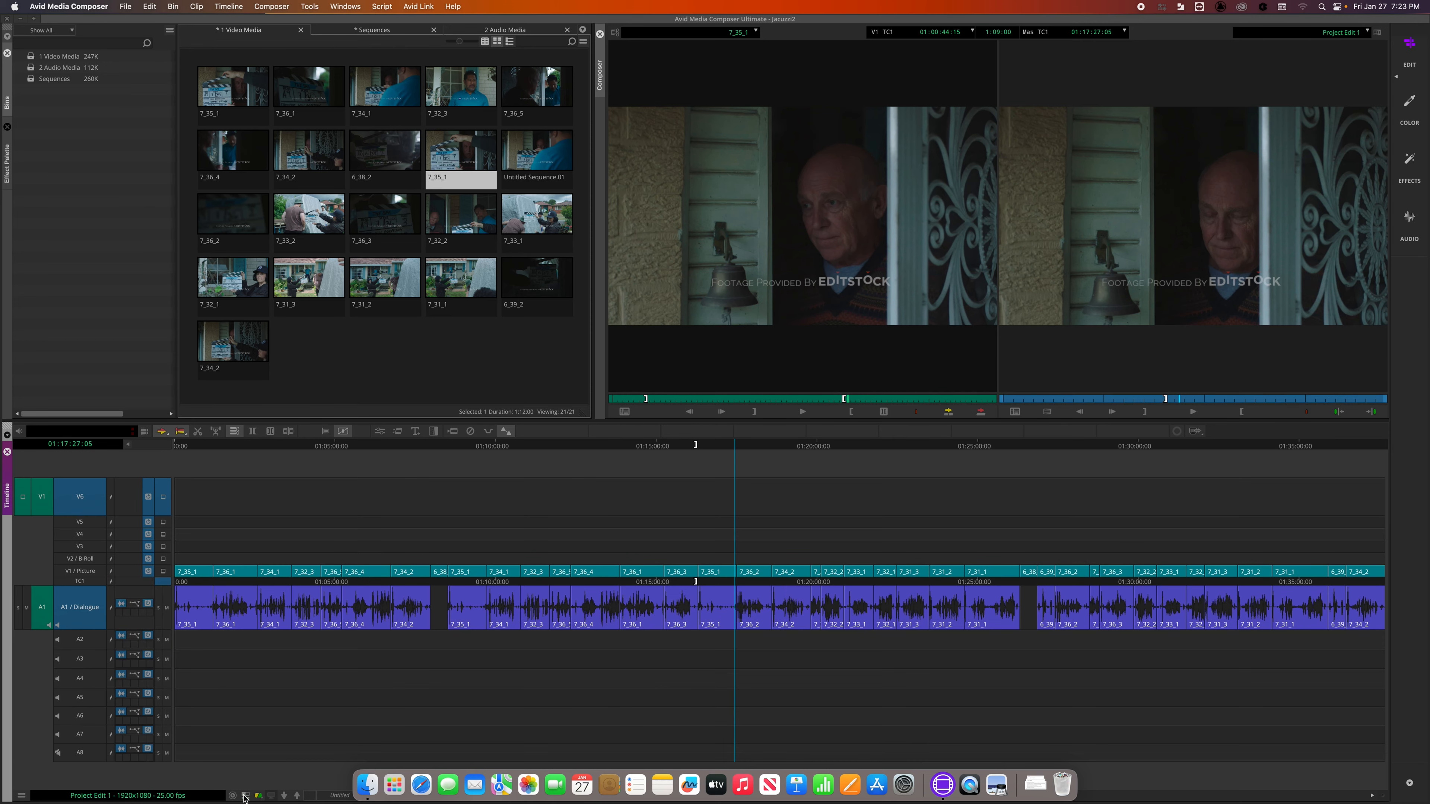
left_click_drag(715, 449, 281, 462)
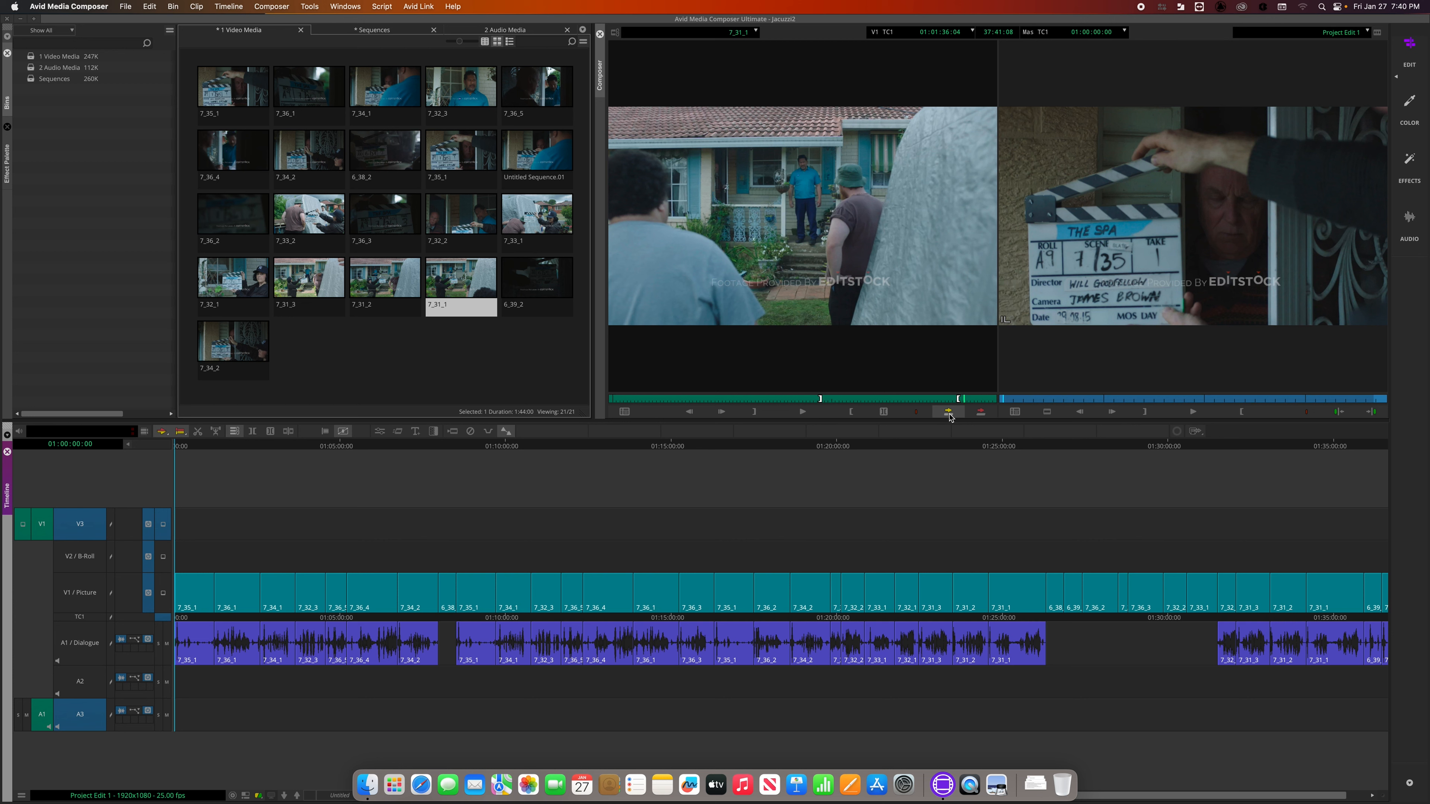
scroll(919, 623, "right", 2)
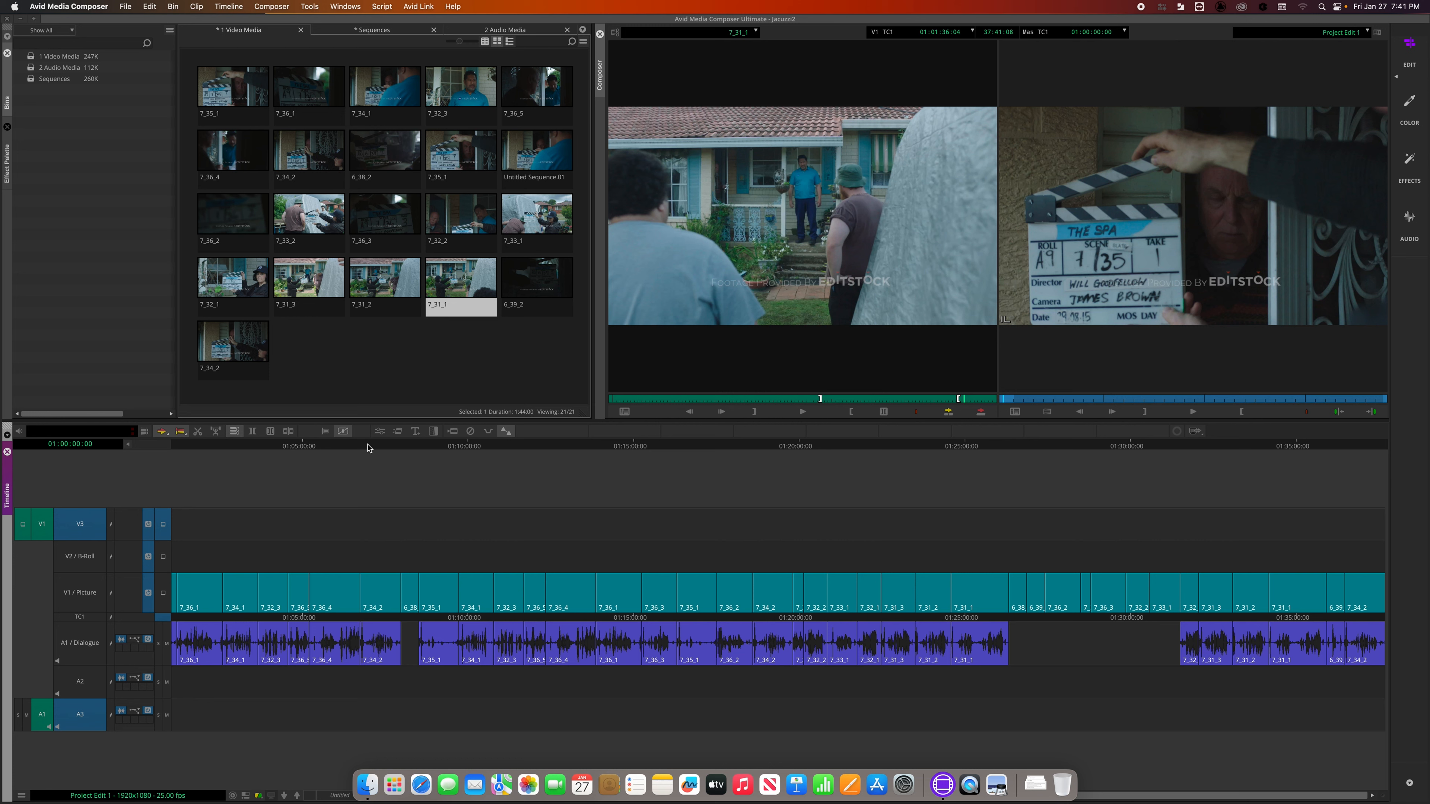
left_click_drag(368, 448, 339, 448)
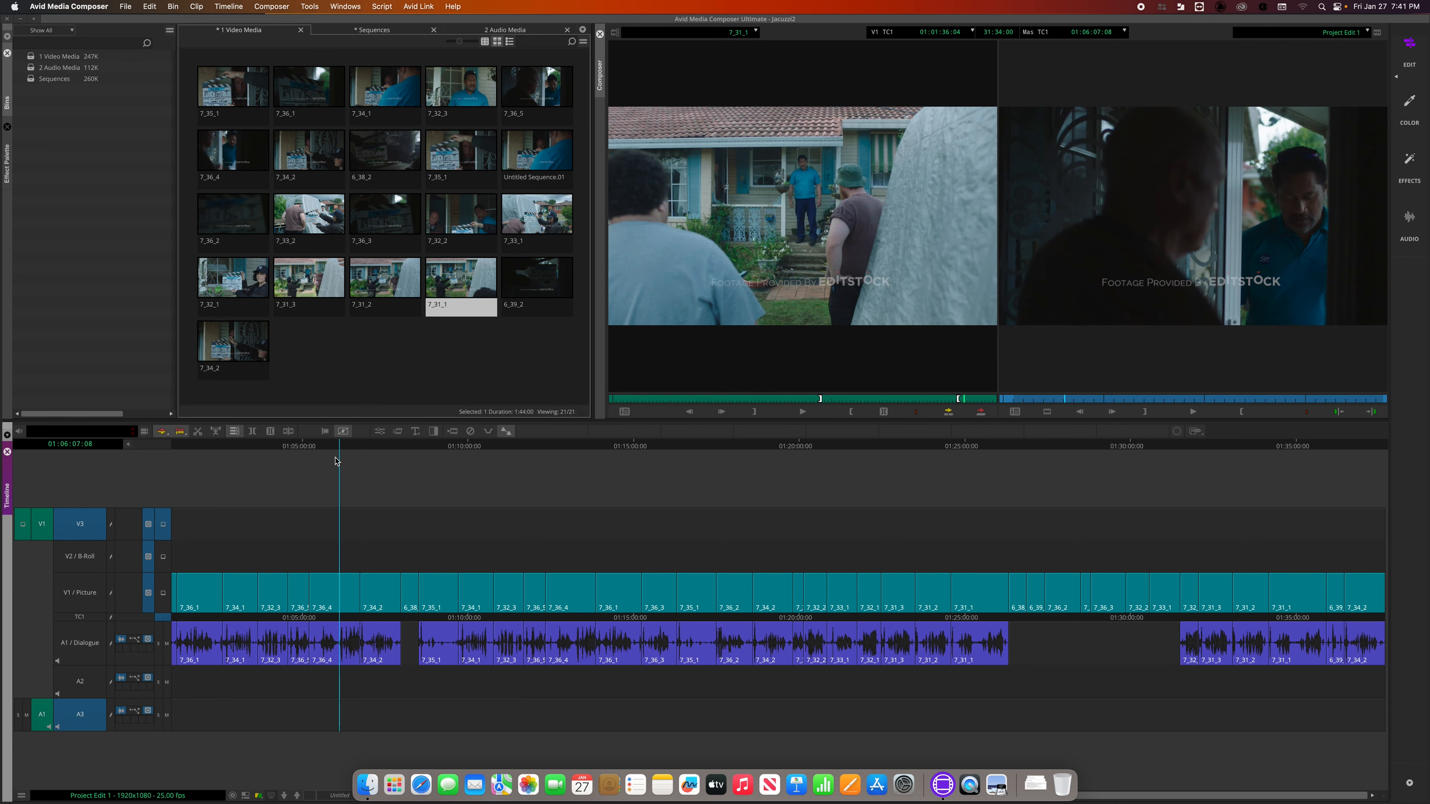
- Load Project Edit 1 from the Sequences bin and return to the 1 Video Media bin
double_click(35, 81)
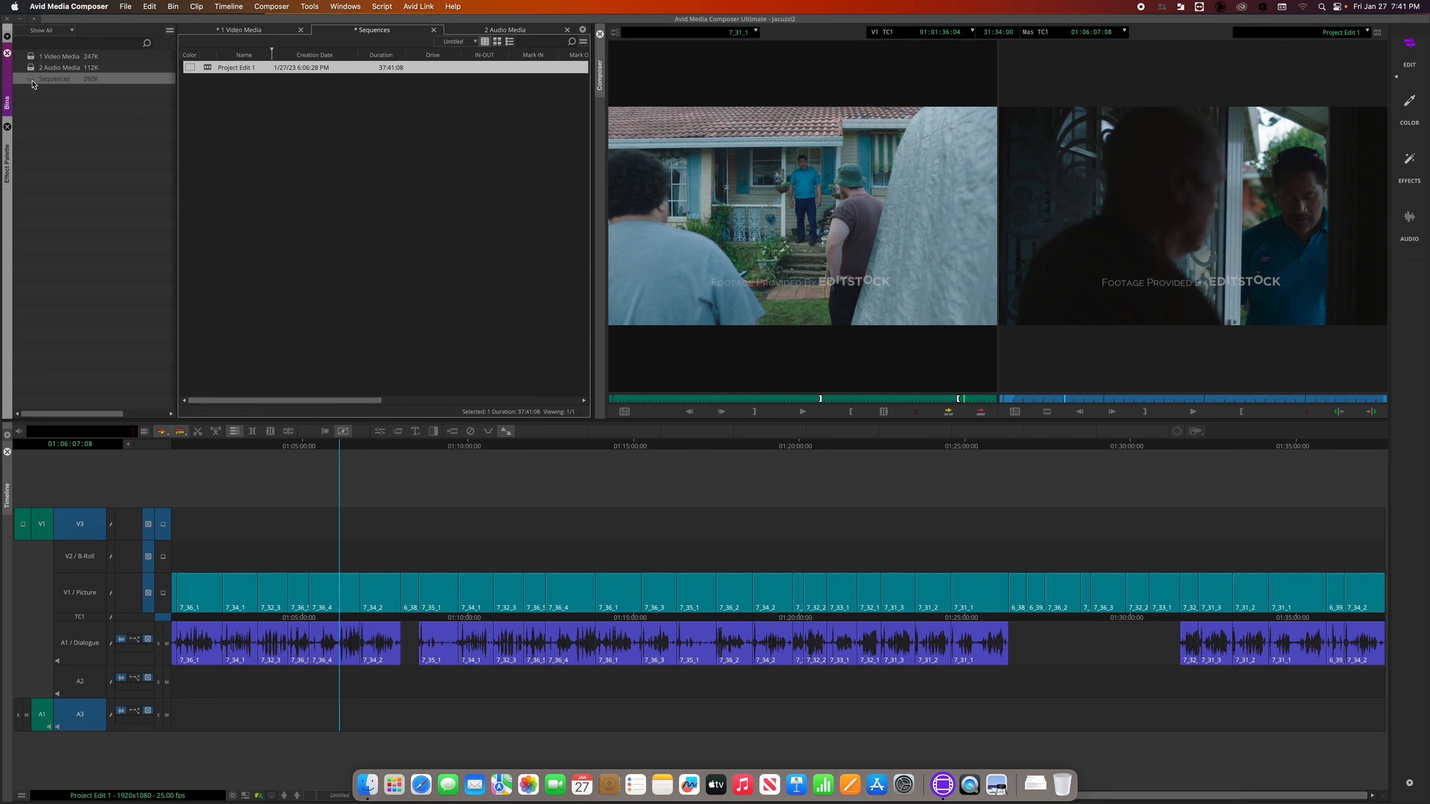
double_click(207, 70)
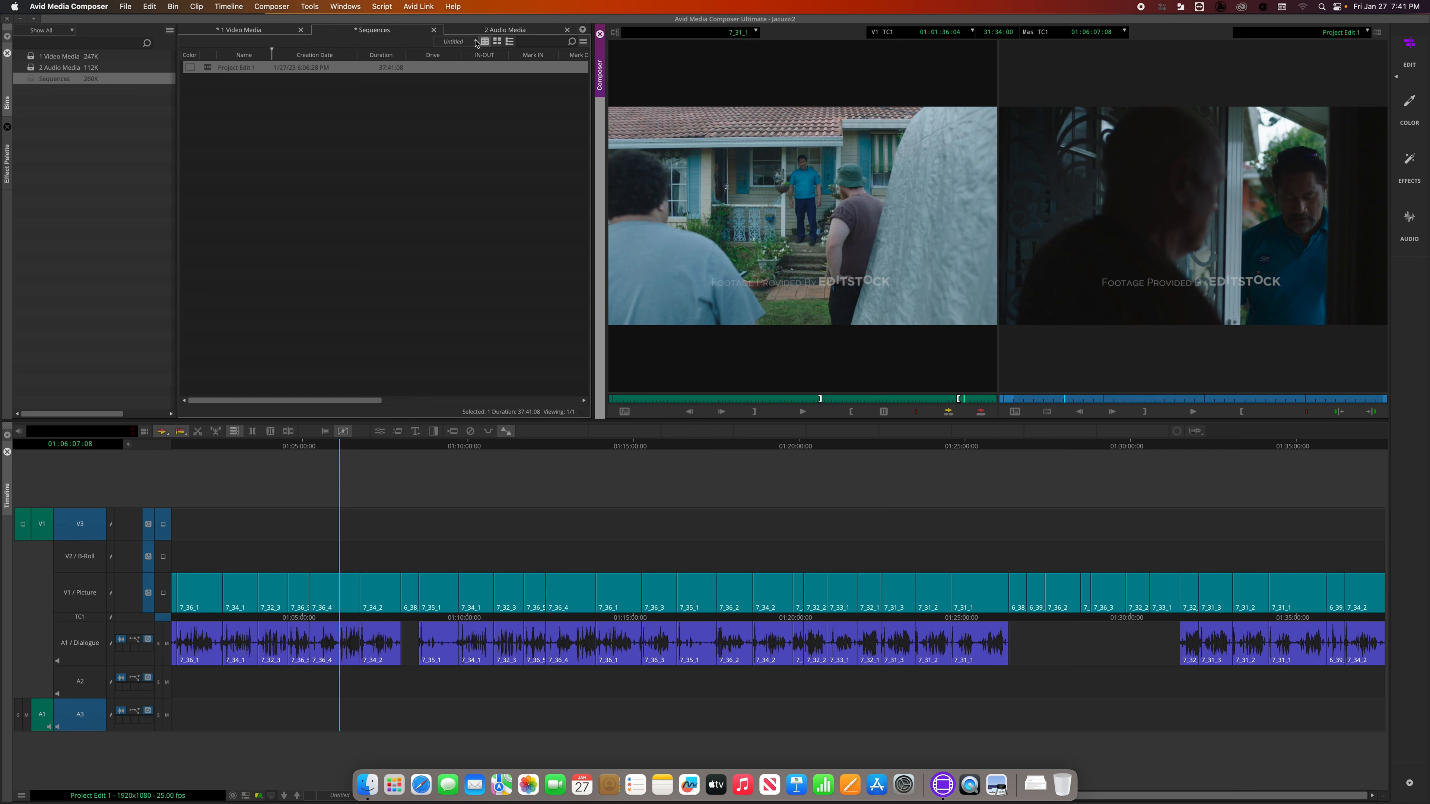
left_click(238, 32)
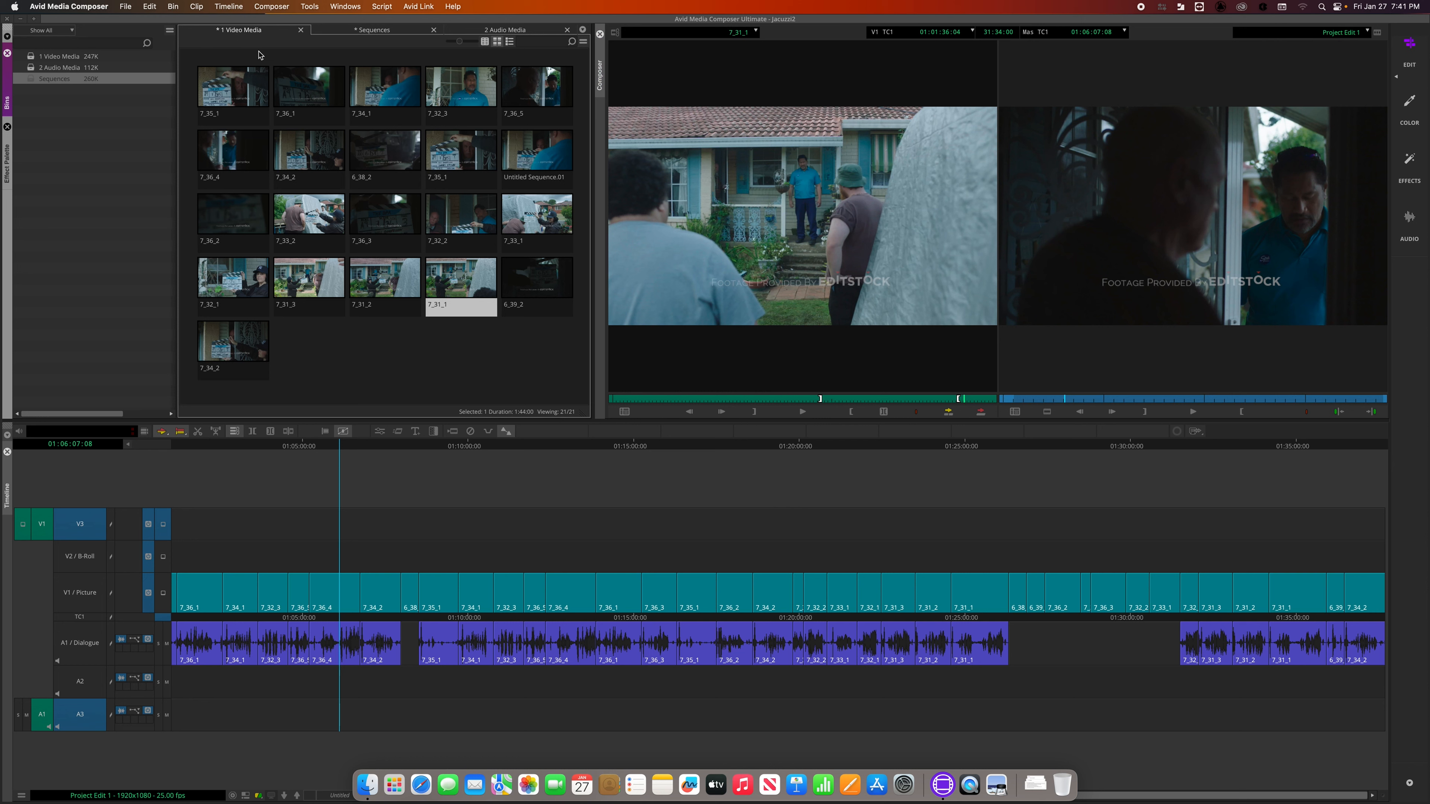
- Load clip 7_33_2 and clip 7_31_1 in the source monitor and scrub through 7_31_1's marked range
double_click(298, 206)
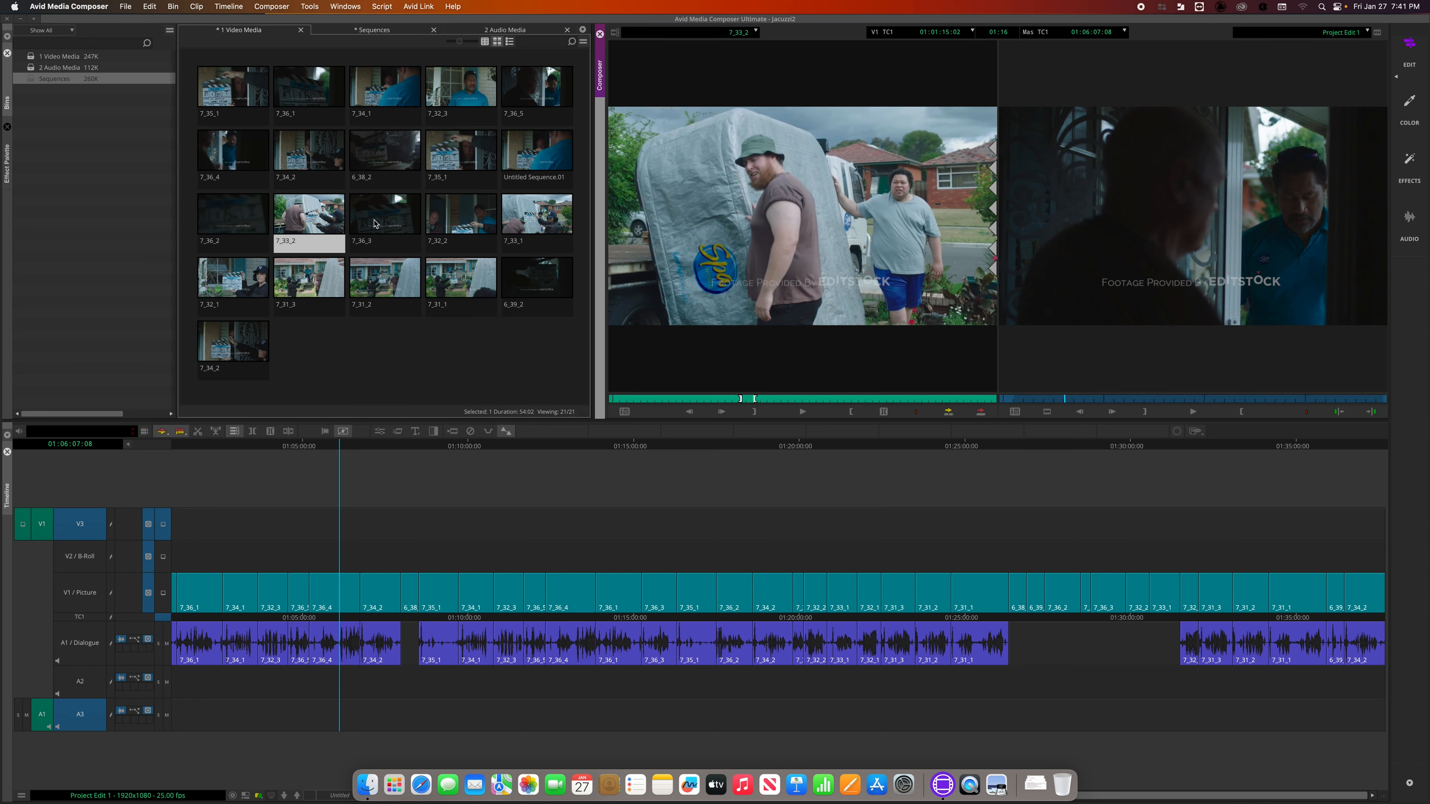
left_click(462, 289)
double_click(463, 289)
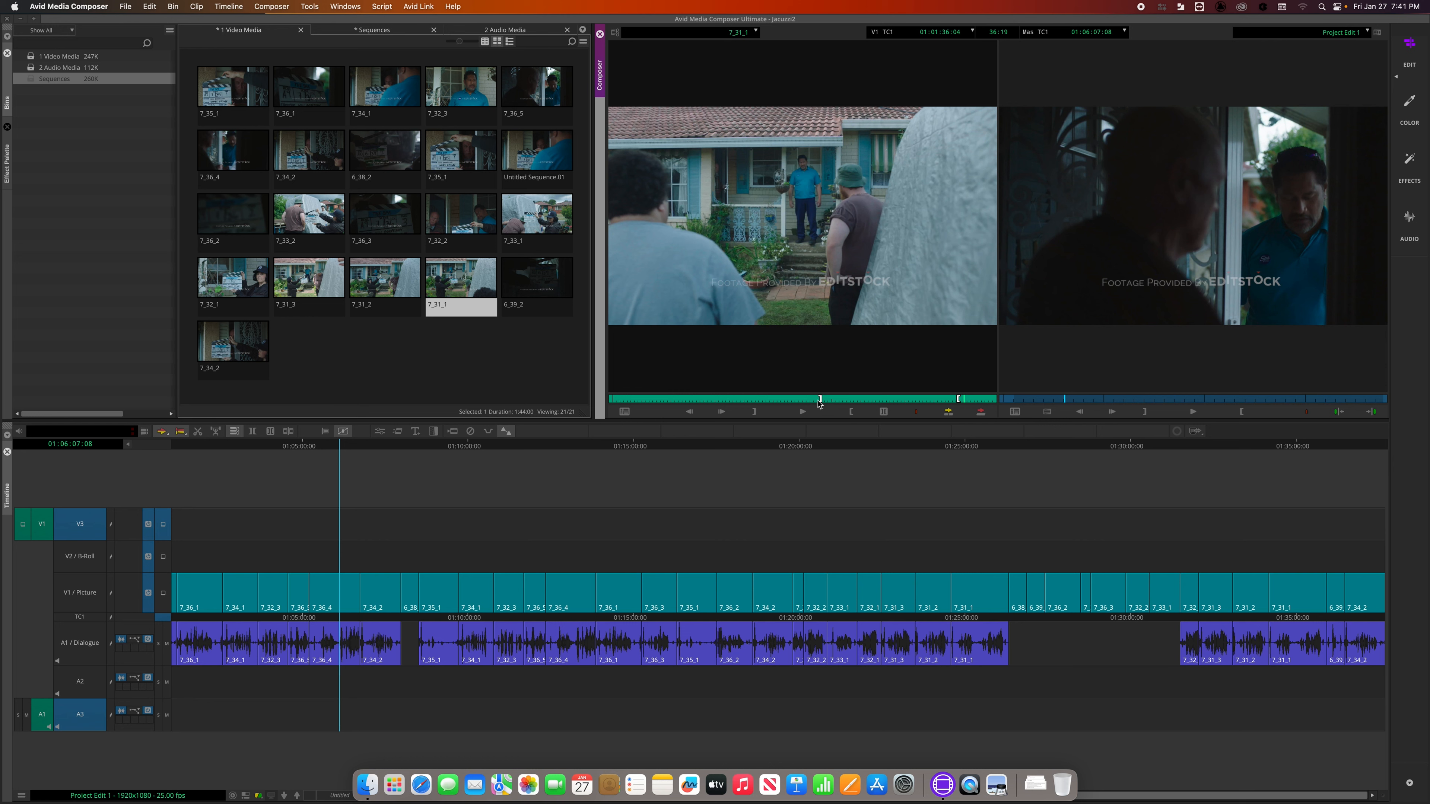
left_click_drag(820, 401, 956, 399)
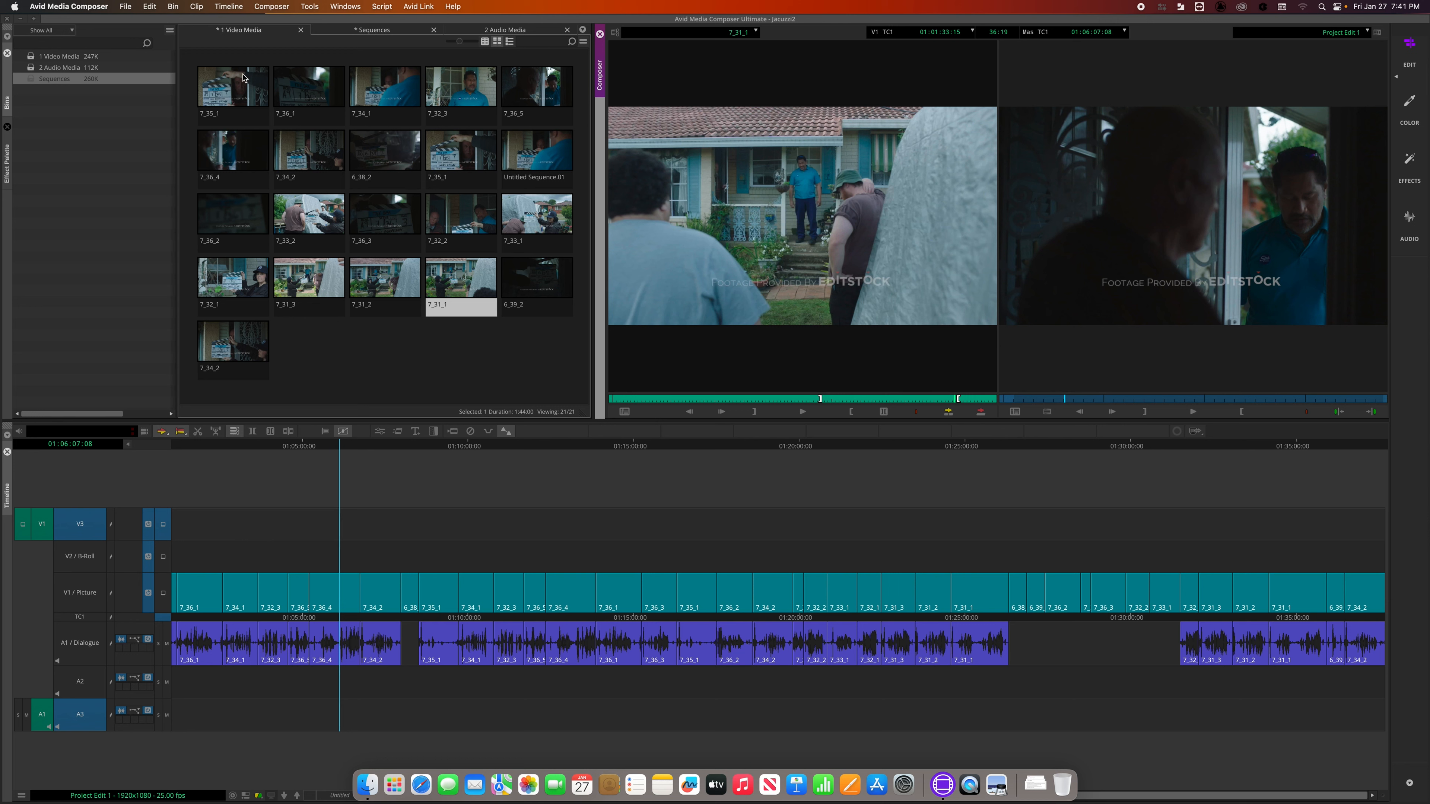
- Load clip 7_34_1 and mark an in point at about 01:00:10 and an out point at about 01:00:42
double_click(395, 102)
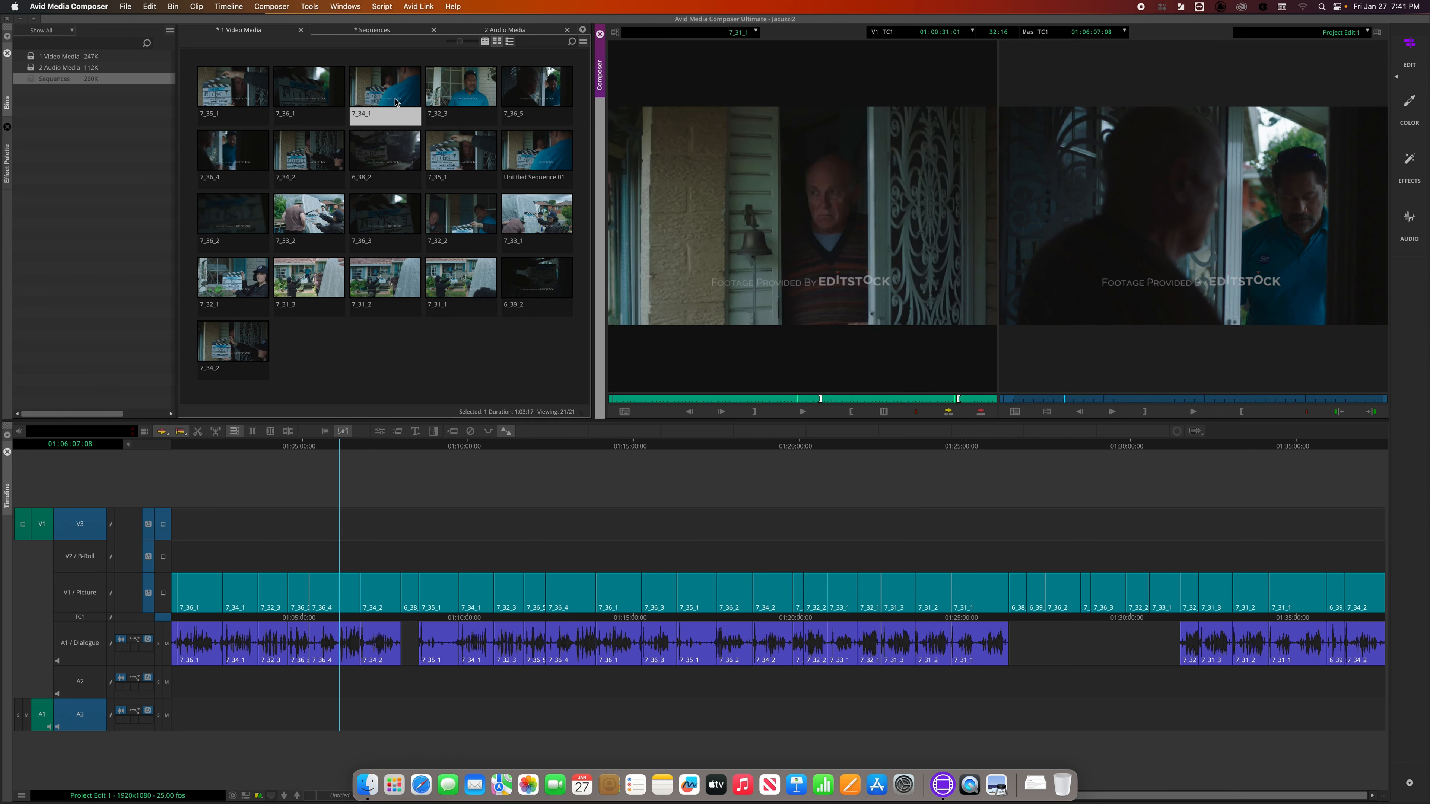
left_click(674, 401)
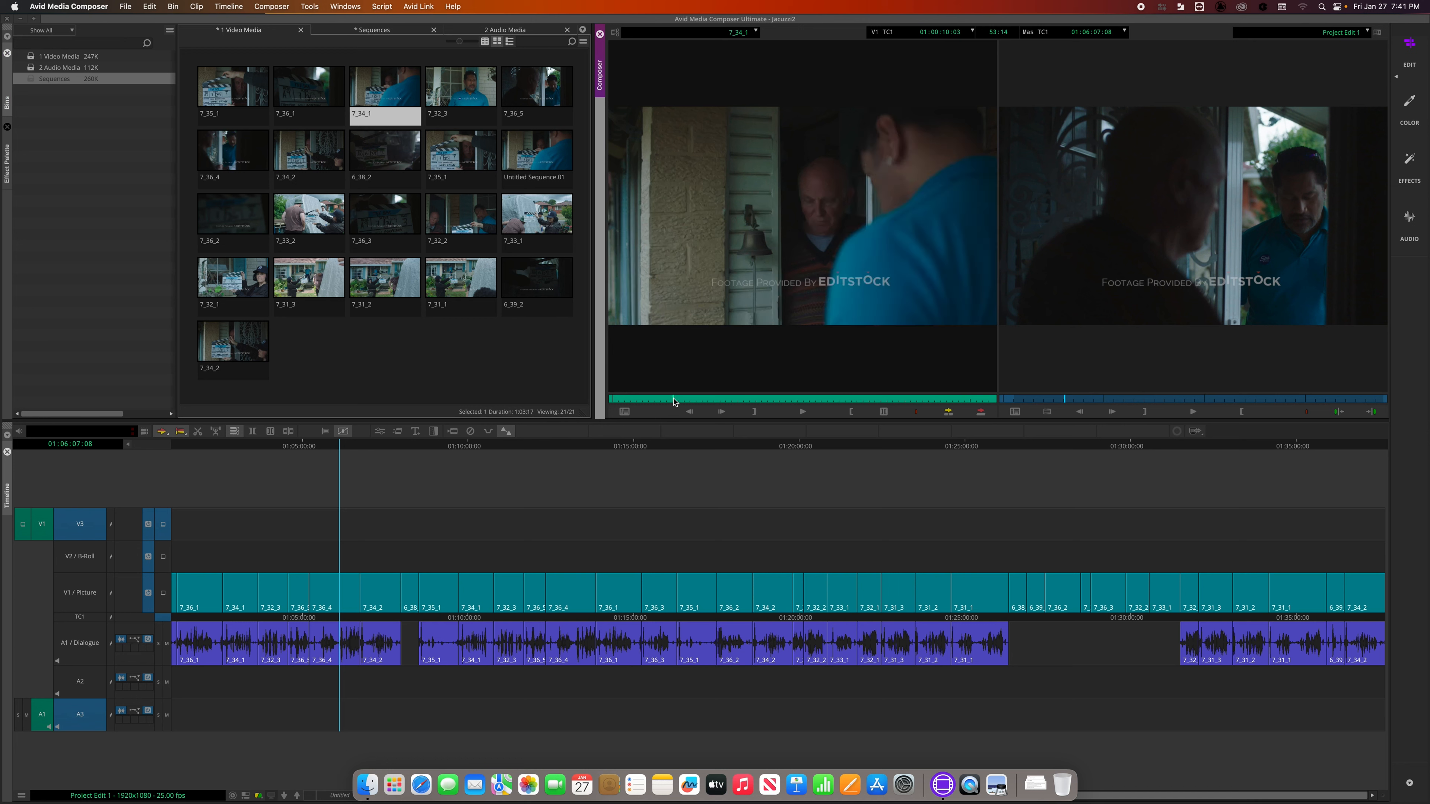
key("i")
left_click(865, 399)
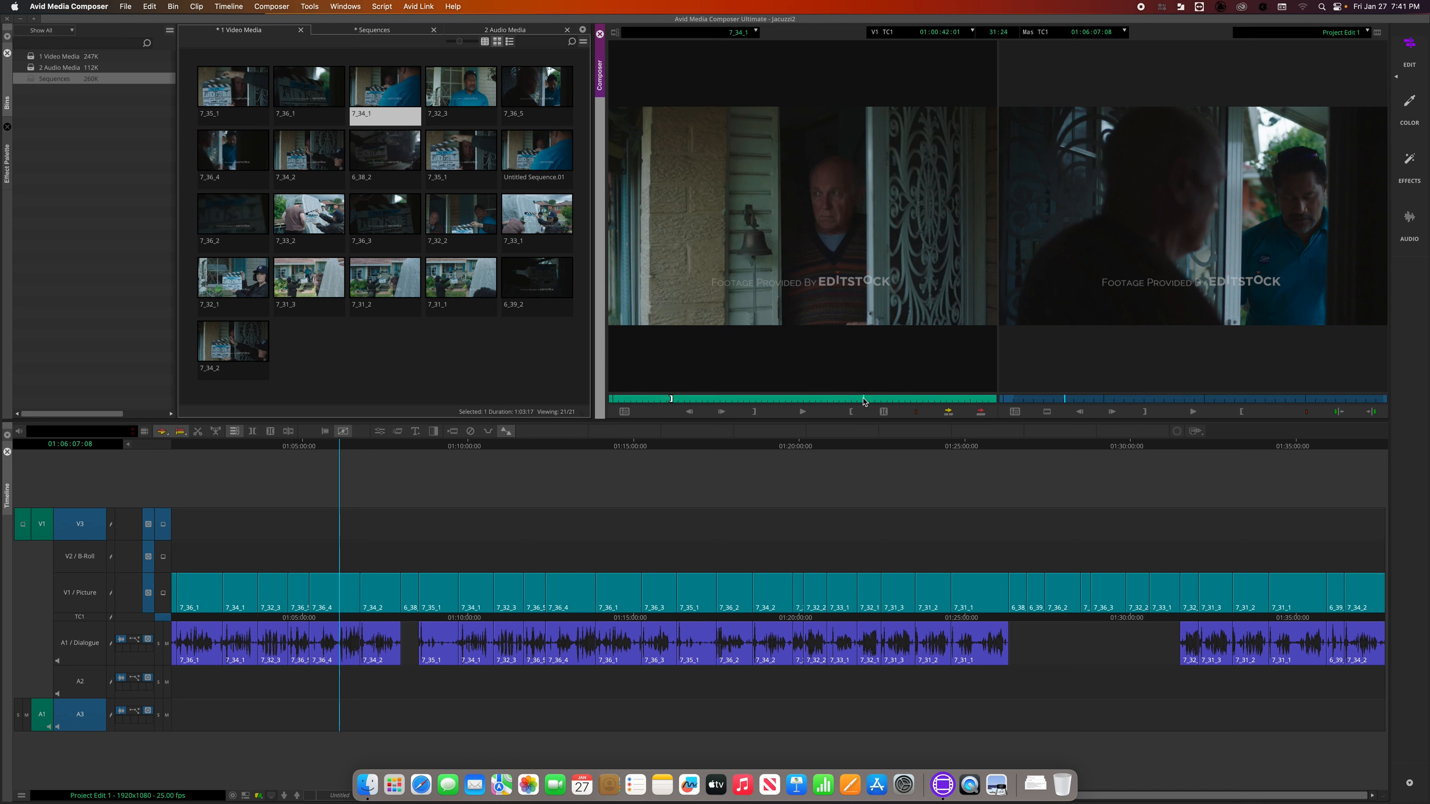
key("o")
- Load clip 7_31_1 and play its marked section from the in point, stopping at 01:01:07:20
double_click(462, 278)
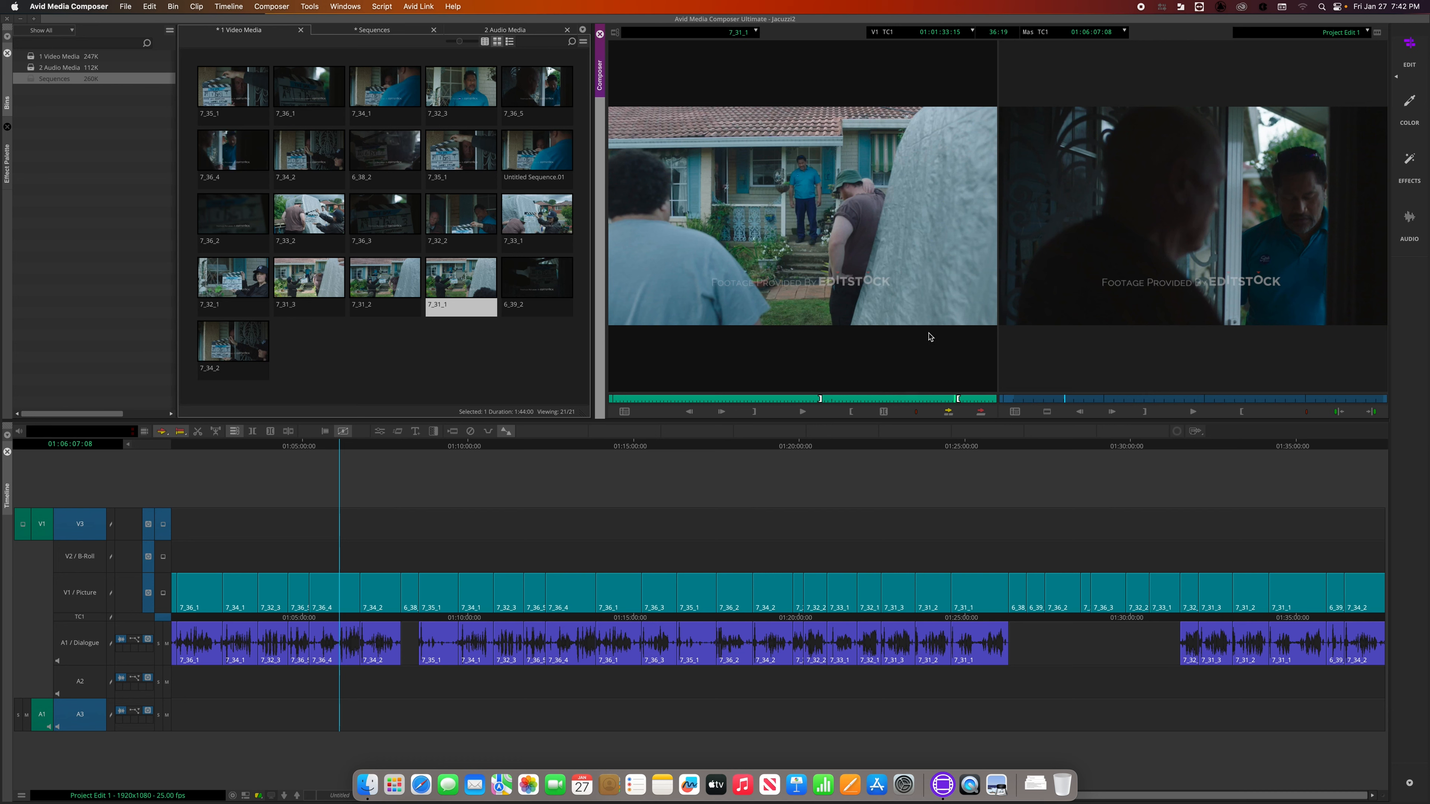
key("6")
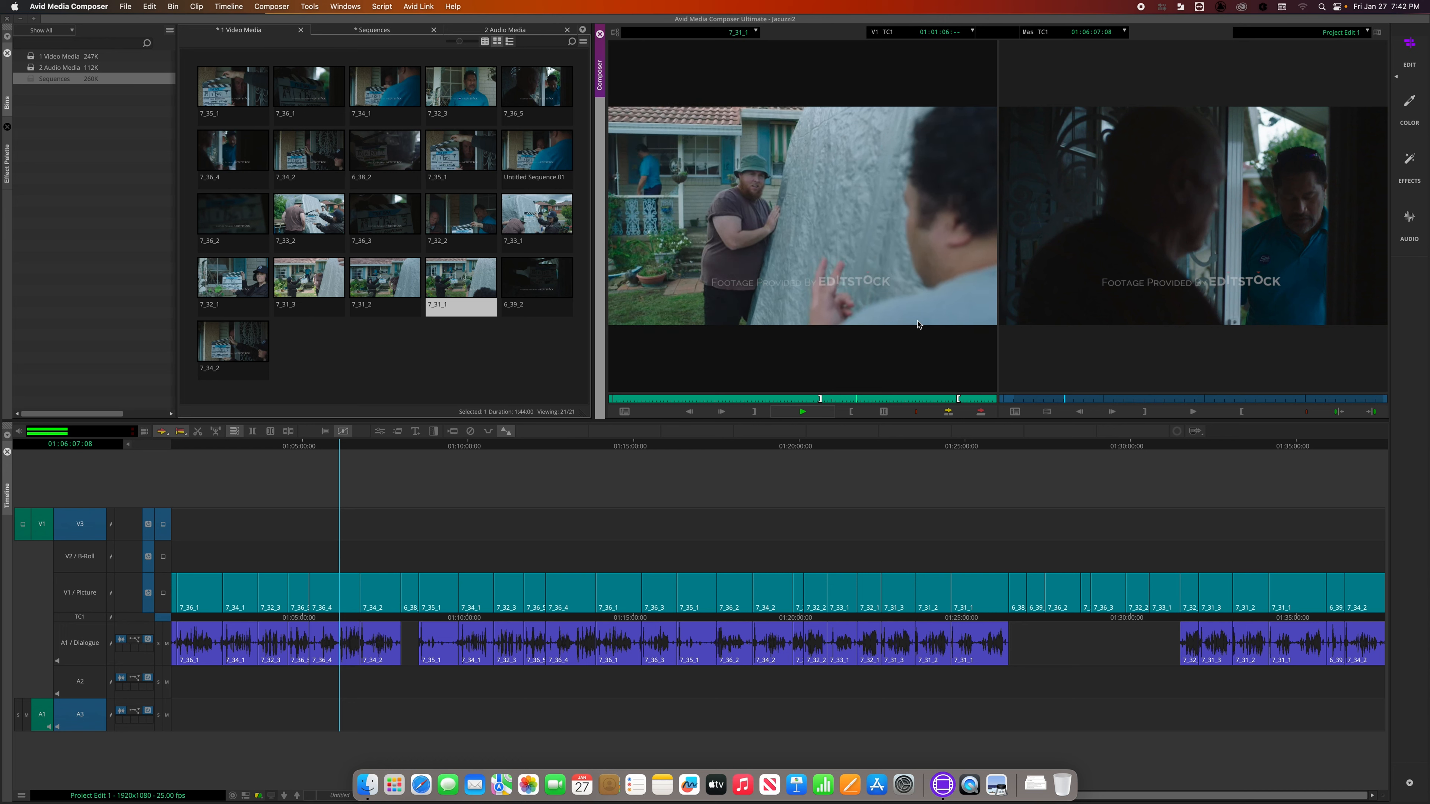
key("space")
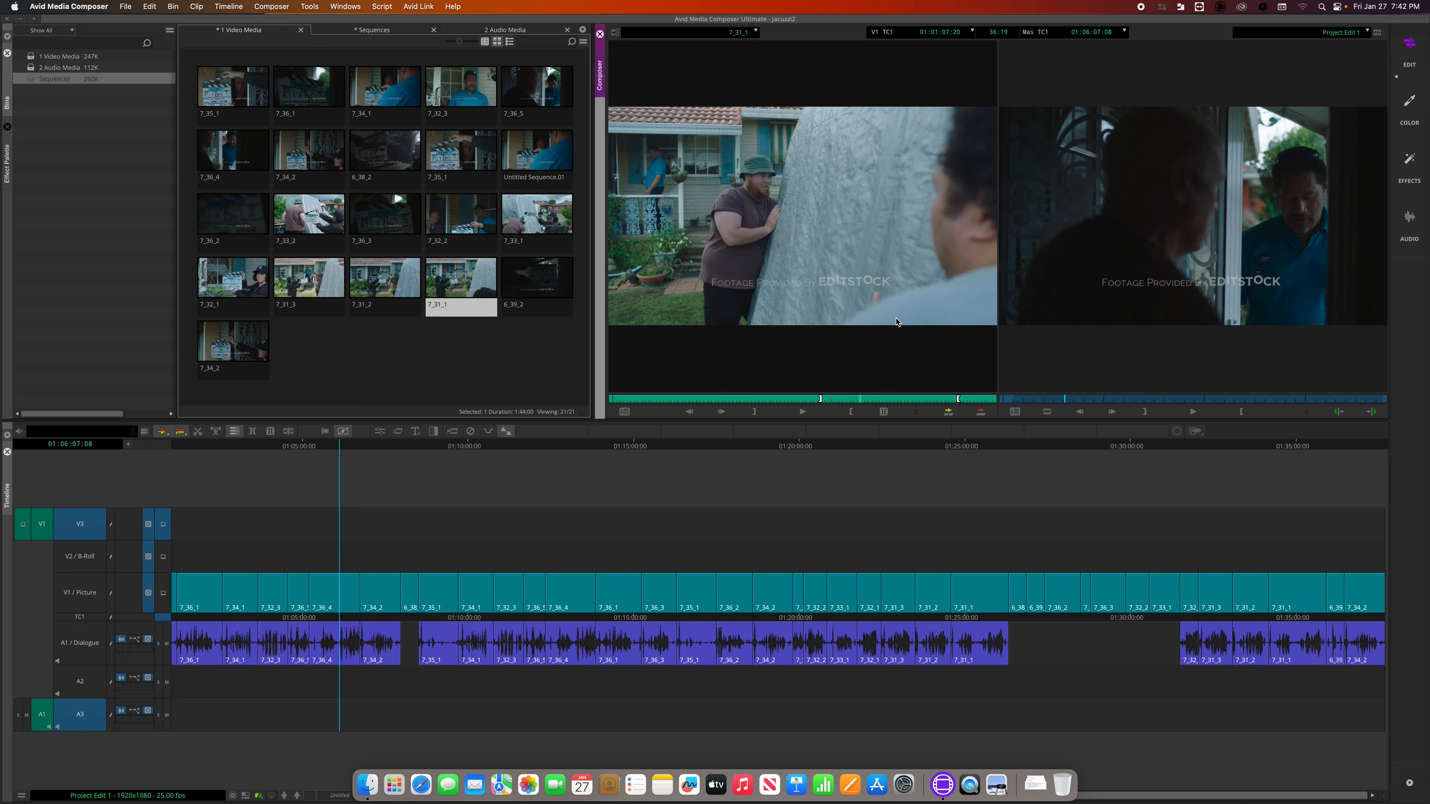
- Move the sequence position to about 01:14:48 and mark an in point there
left_click_drag(341, 449, 628, 447)
left_click(608, 446)
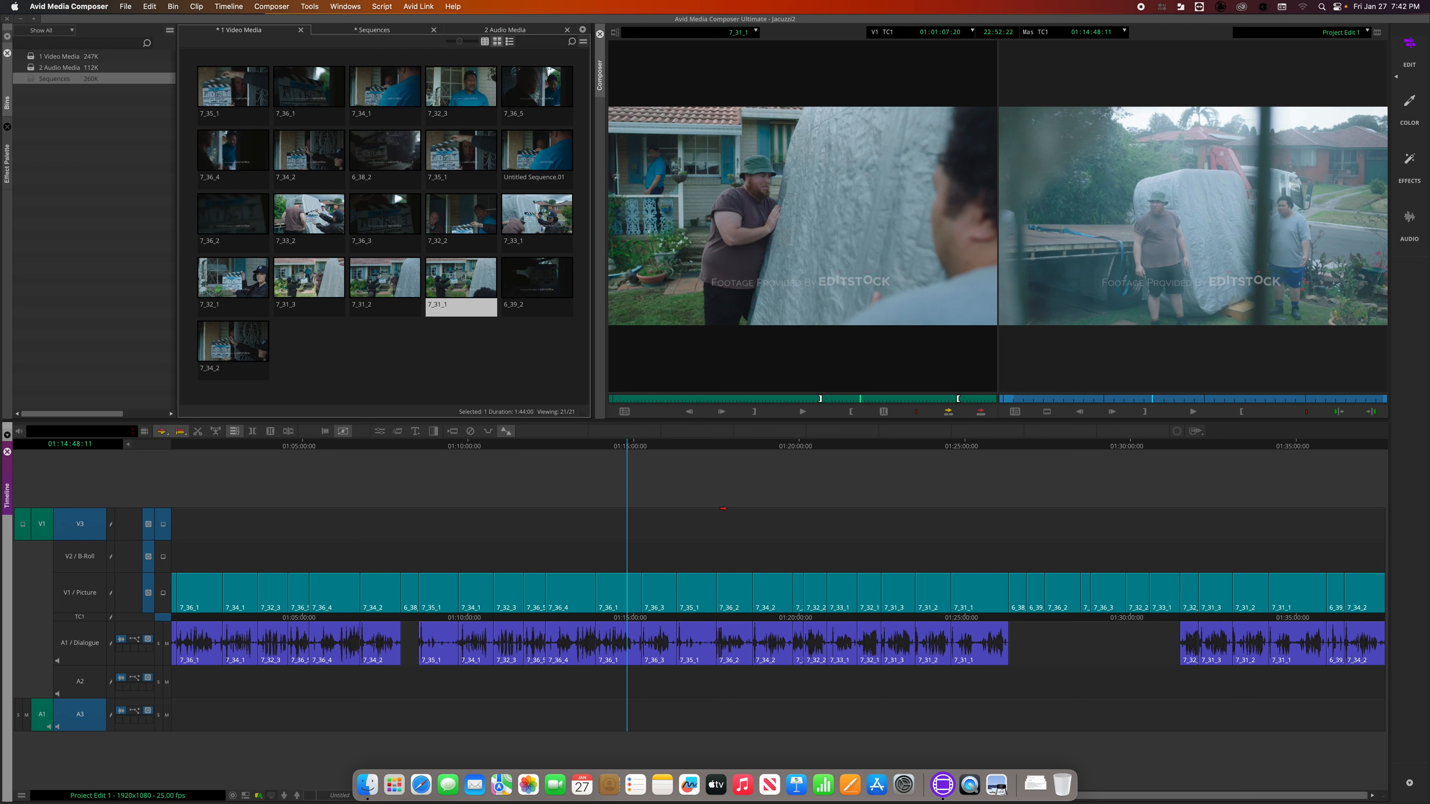
key("i")
- Scrub through the earlier part of the sequence and park the playhead at 01:14:38:08
left_click_drag(641, 447, 448, 446)
left_click(532, 444)
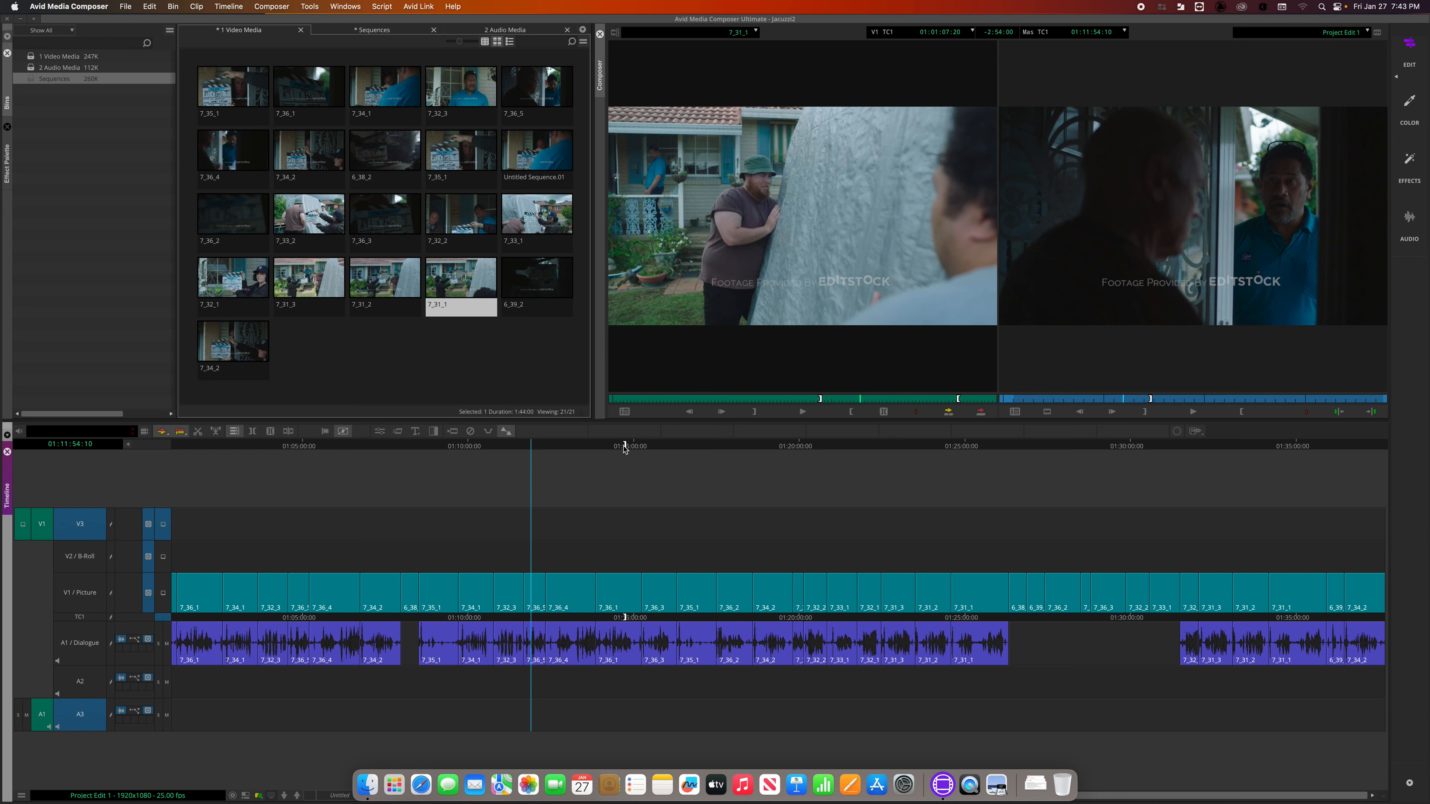
left_click(409, 446)
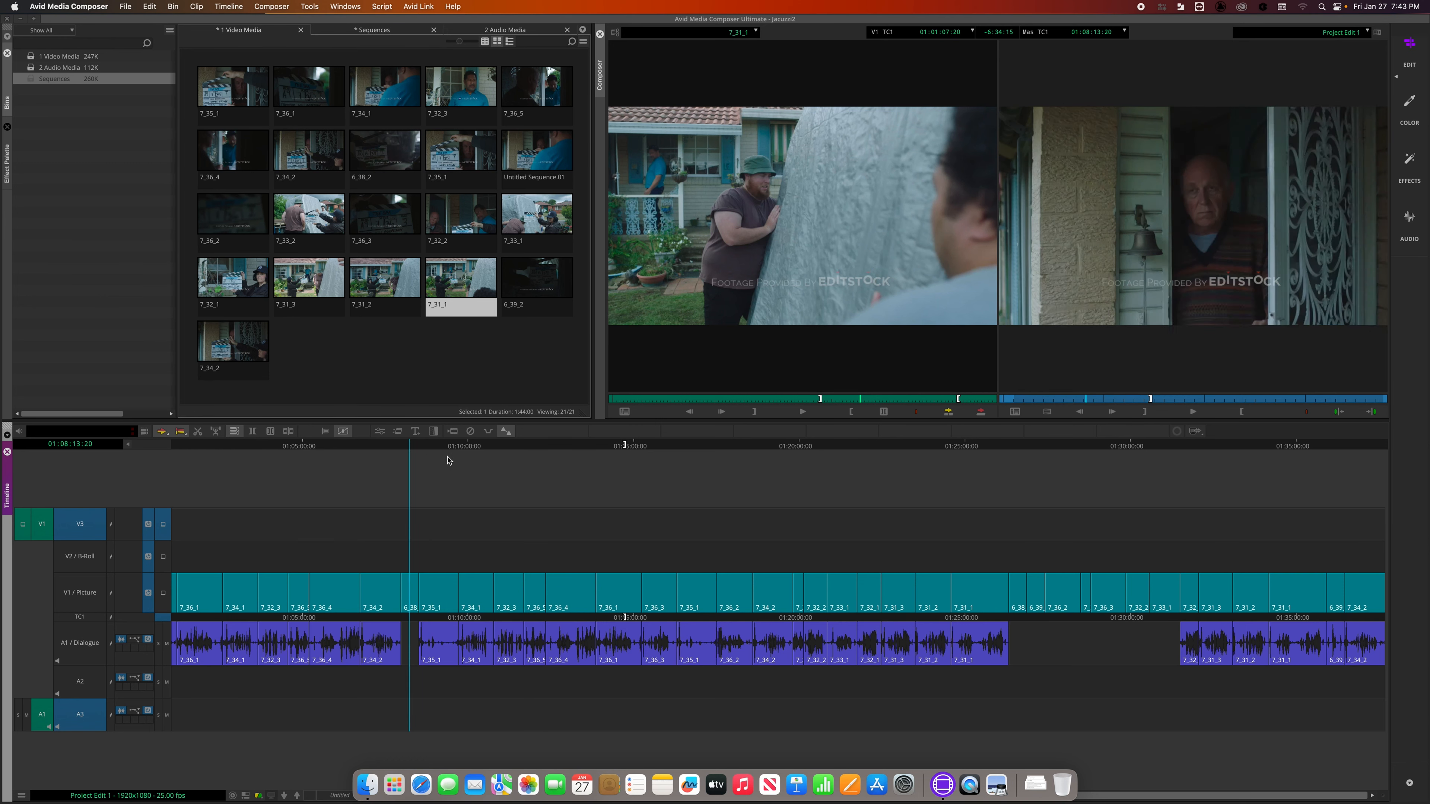
left_click_drag(449, 461, 320, 451)
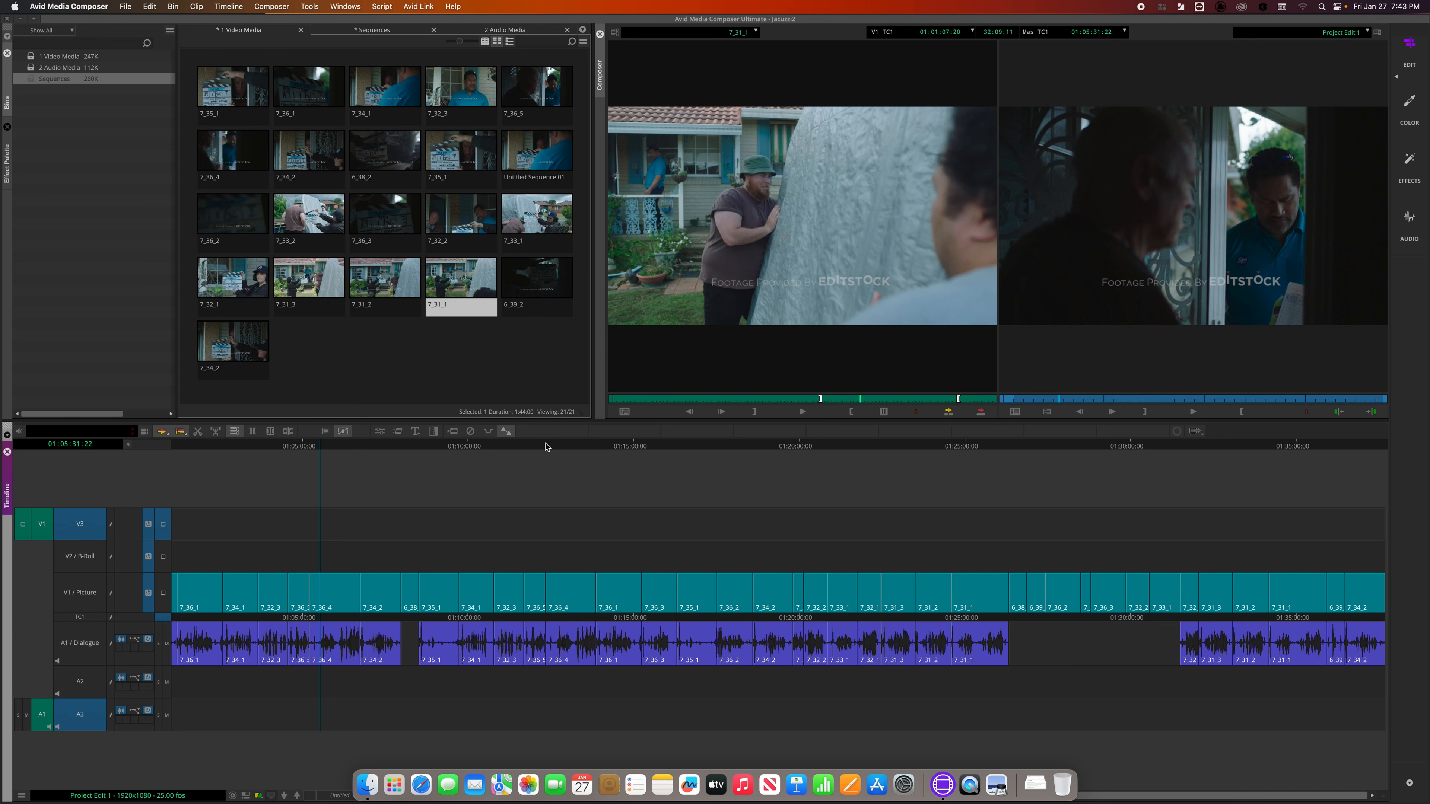
left_click_drag(555, 448, 624, 452)
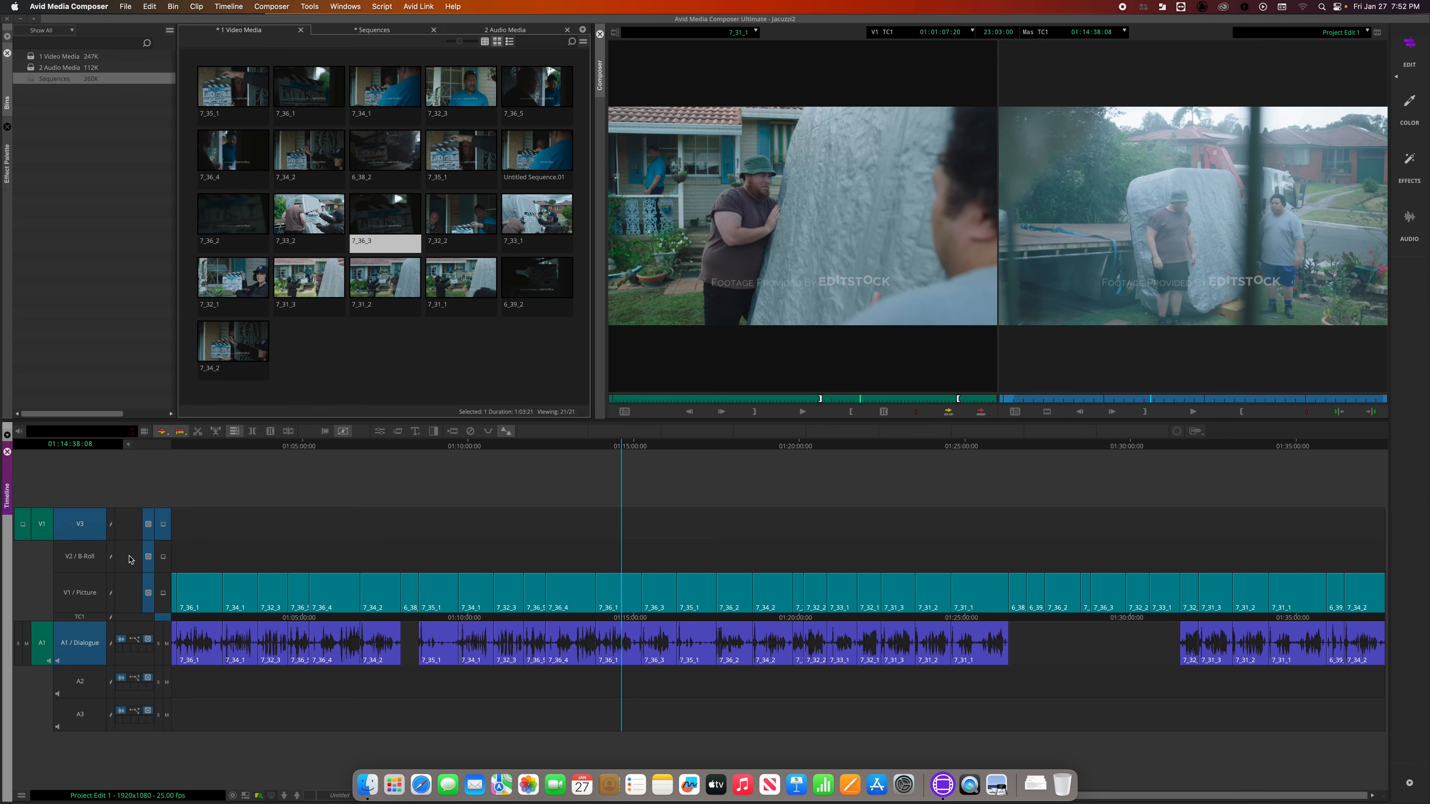
- Try adding a new video track V4 to the sequence and undo the addition
key("super+y")
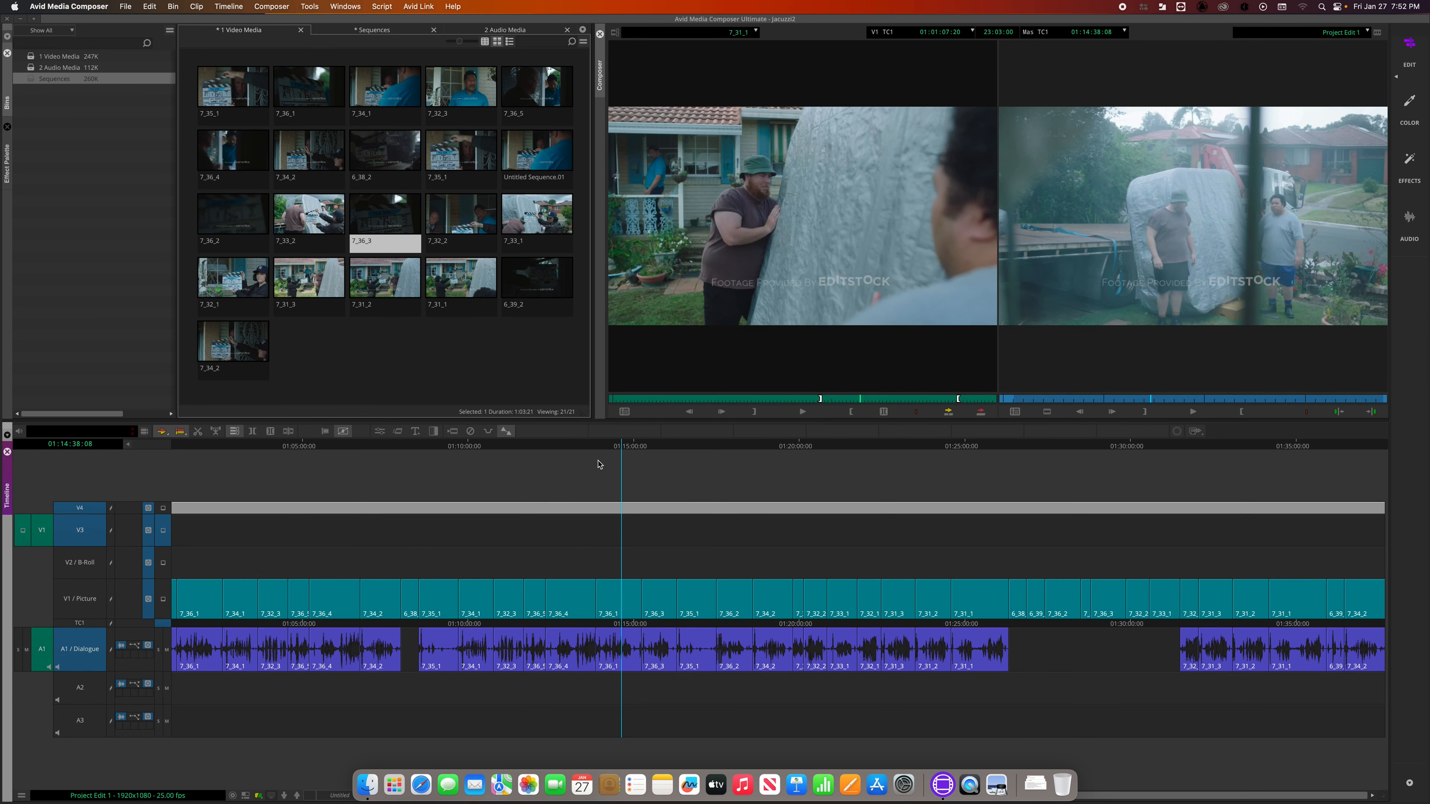
key("super+z")
left_click(474, 480)
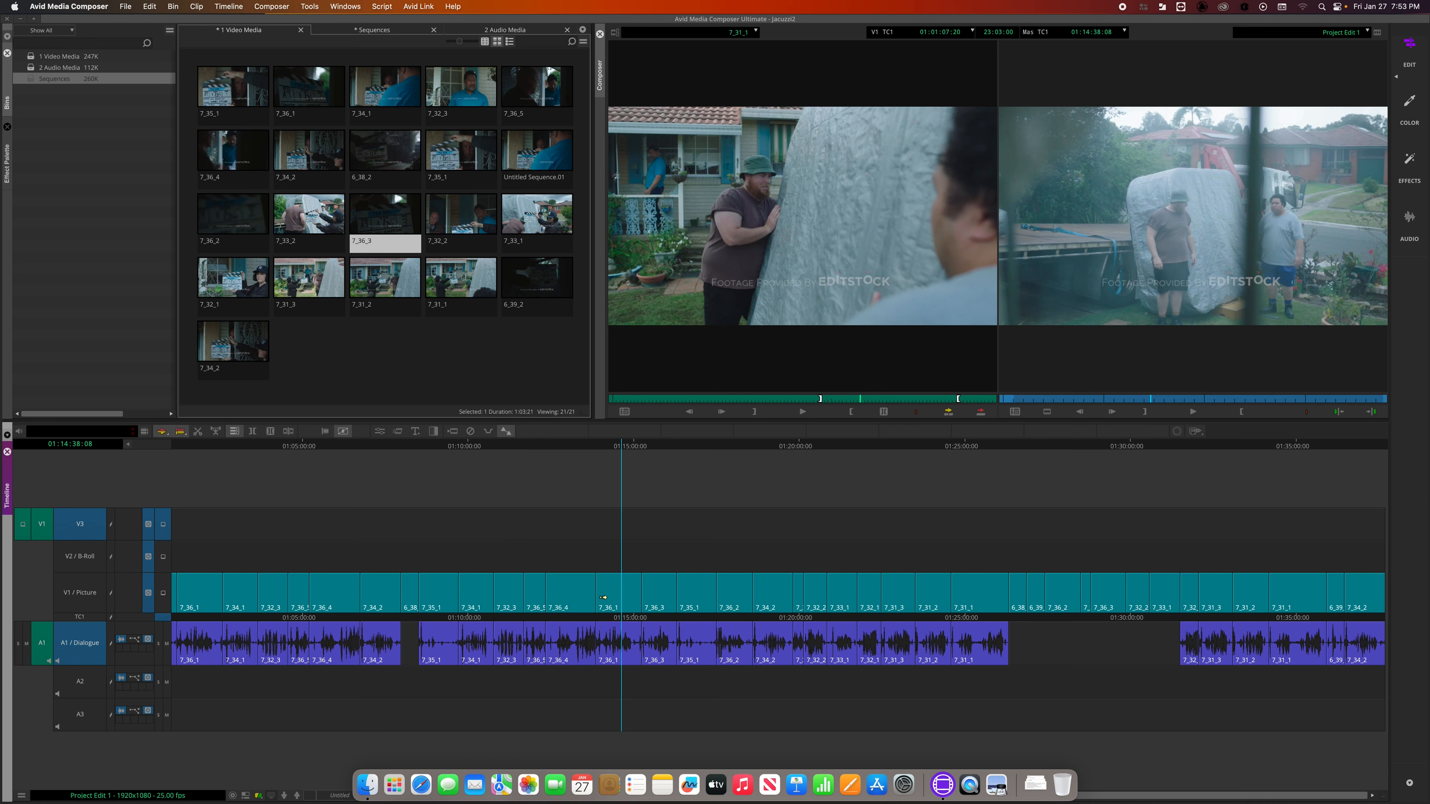
- Patch source V1 to V1 / Picture, splice the marked 7_31_1 section in at 01:14:38:08 and scrub over the edit
left_click_drag(42, 523, 76, 593)
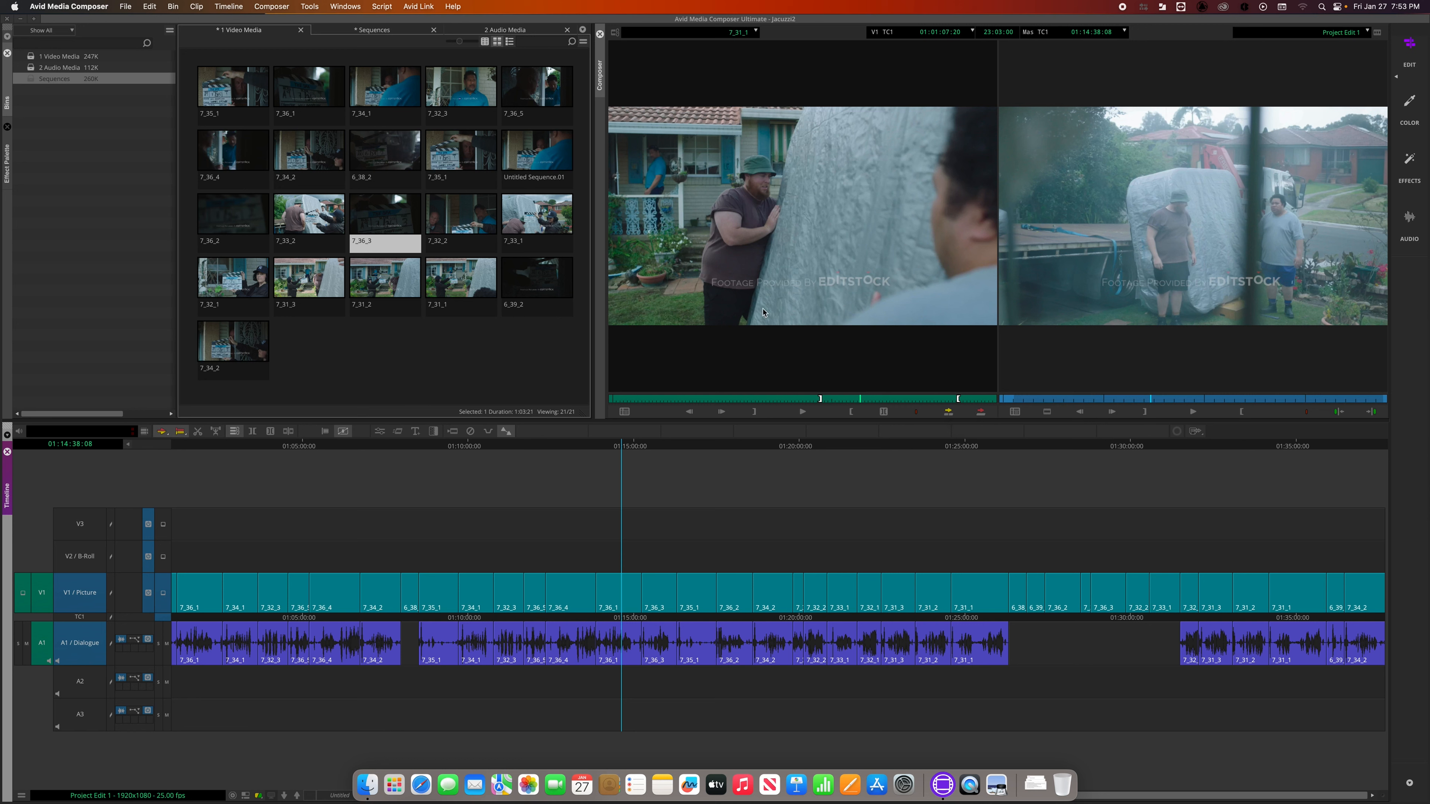
key("v")
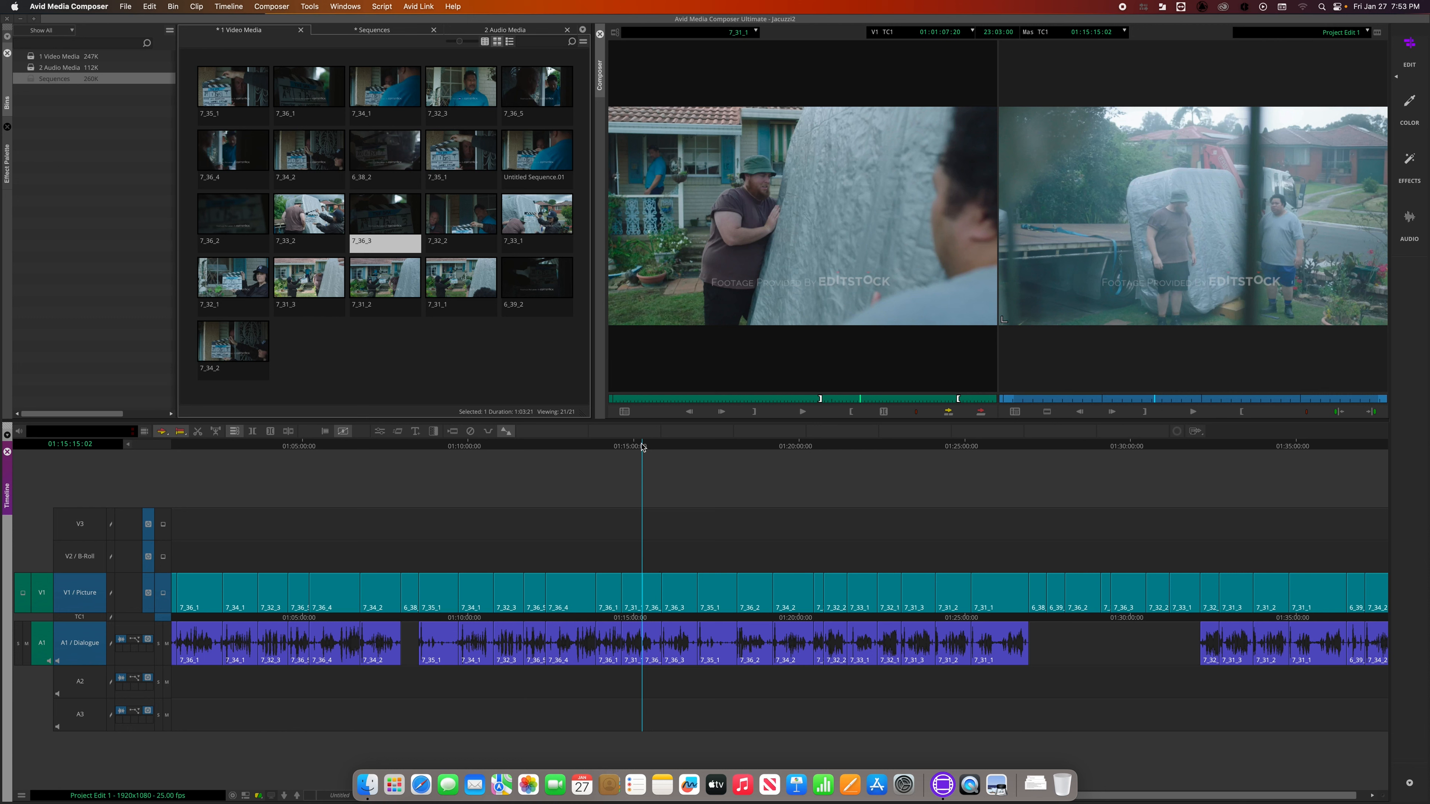
left_click(626, 445)
left_click_drag(629, 446, 630, 446)
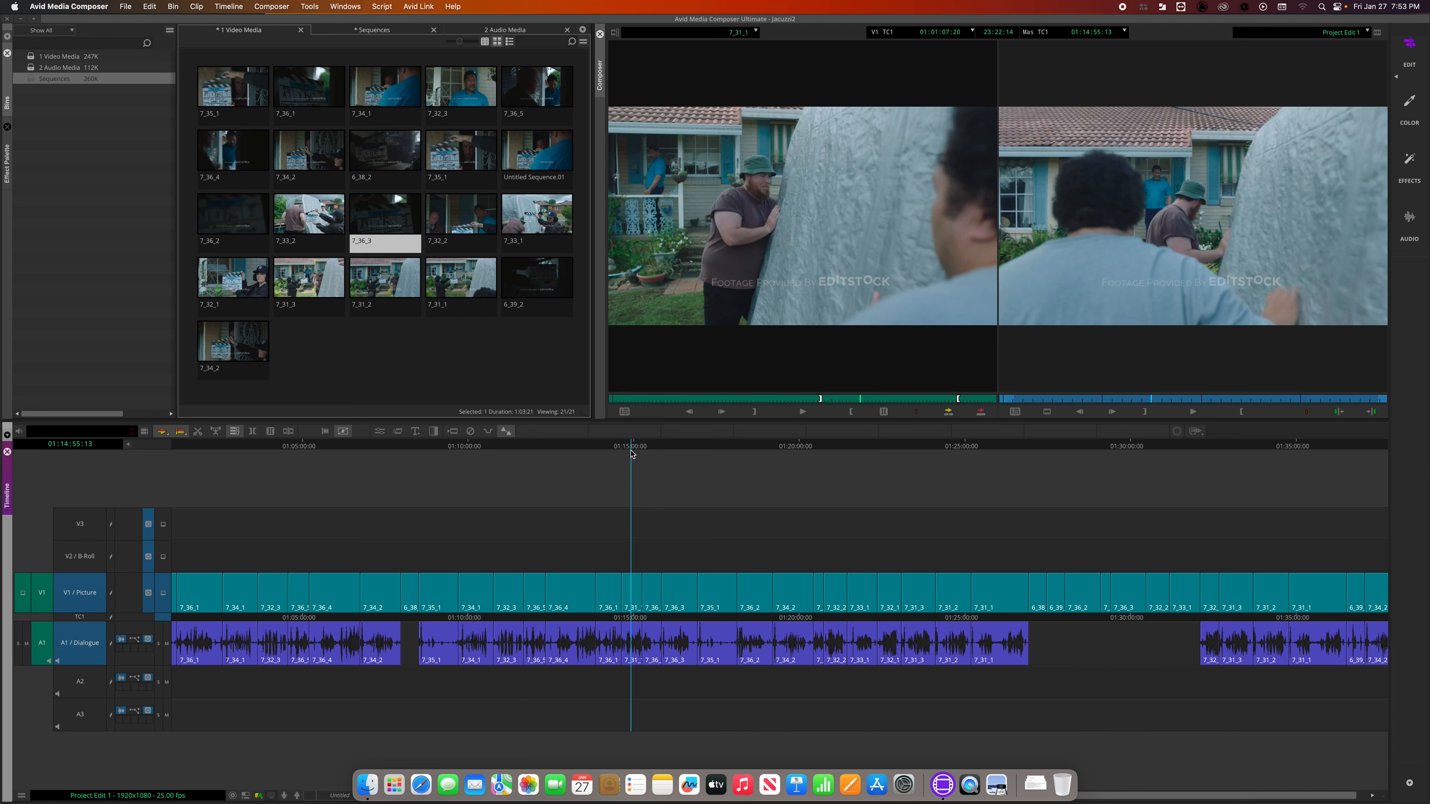
mouse_move(625, 445)
left_mouse_down()
mouse_move(600, 446)
mouse_move(648, 447)
mouse_move(617, 449)
left_mouse_up()
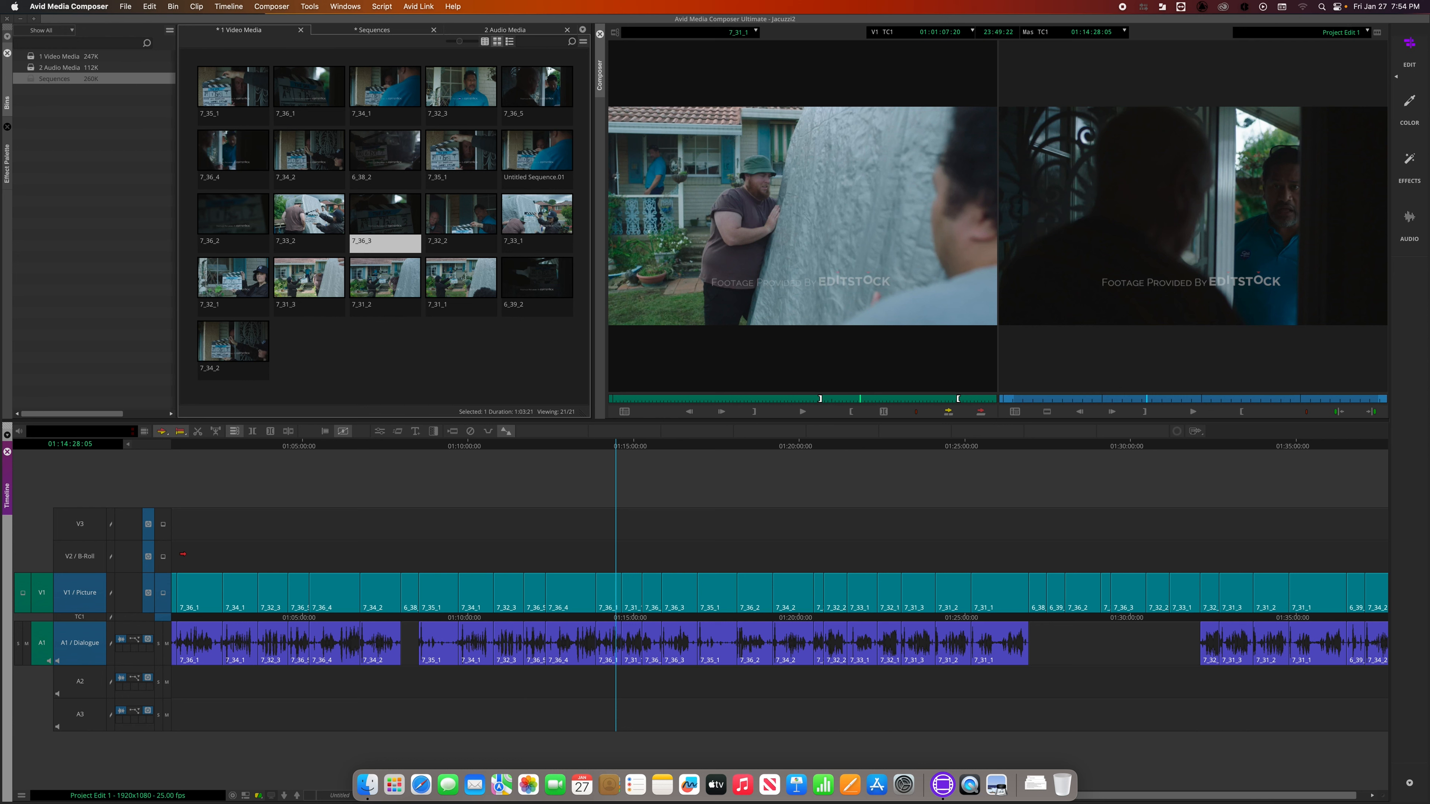
- At the sequence start, patch source V1 to V2 / B-Roll, load clip 7_33_2 and patch its A1 to A2
left_click_drag(615, 448, 109, 443)
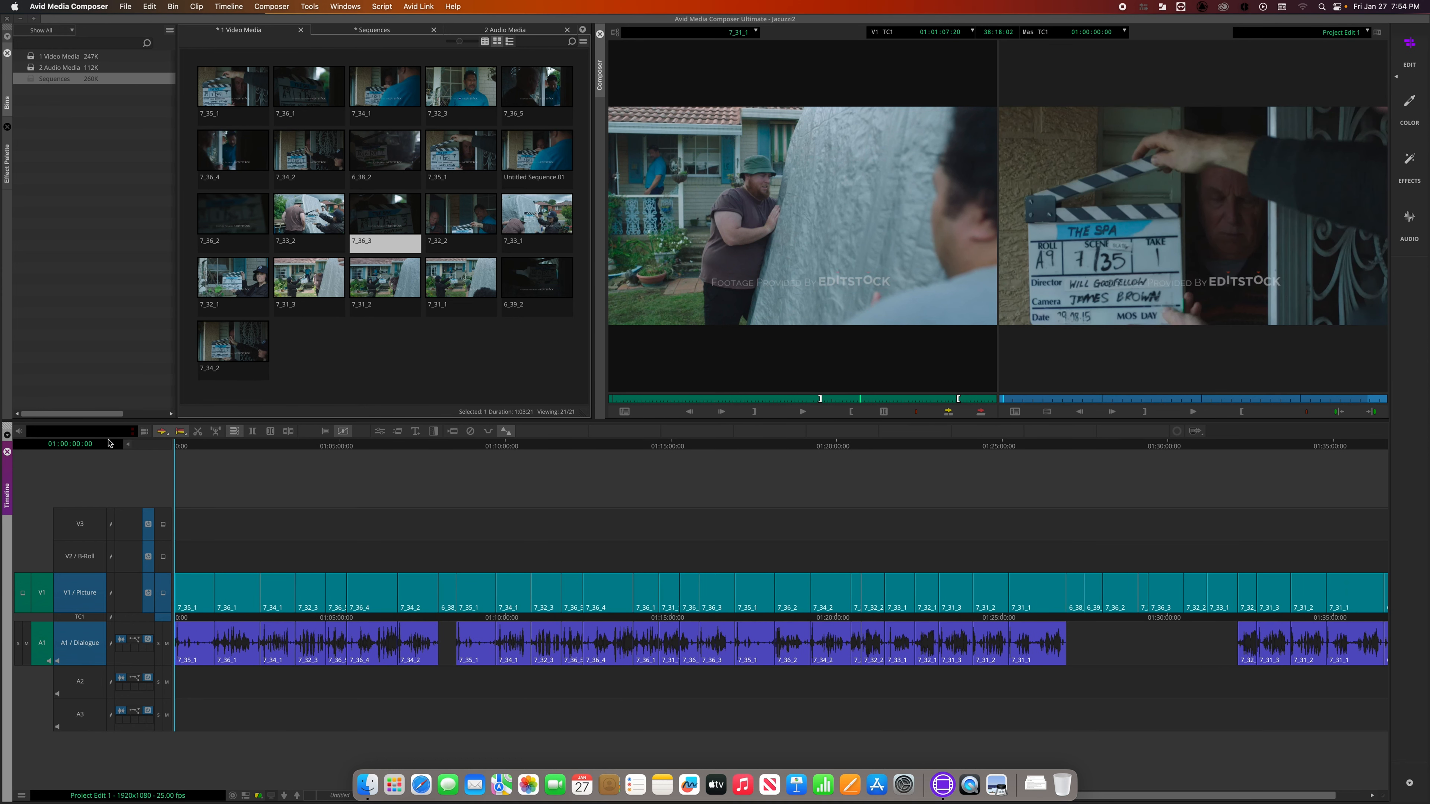
left_click_drag(41, 592, 89, 555)
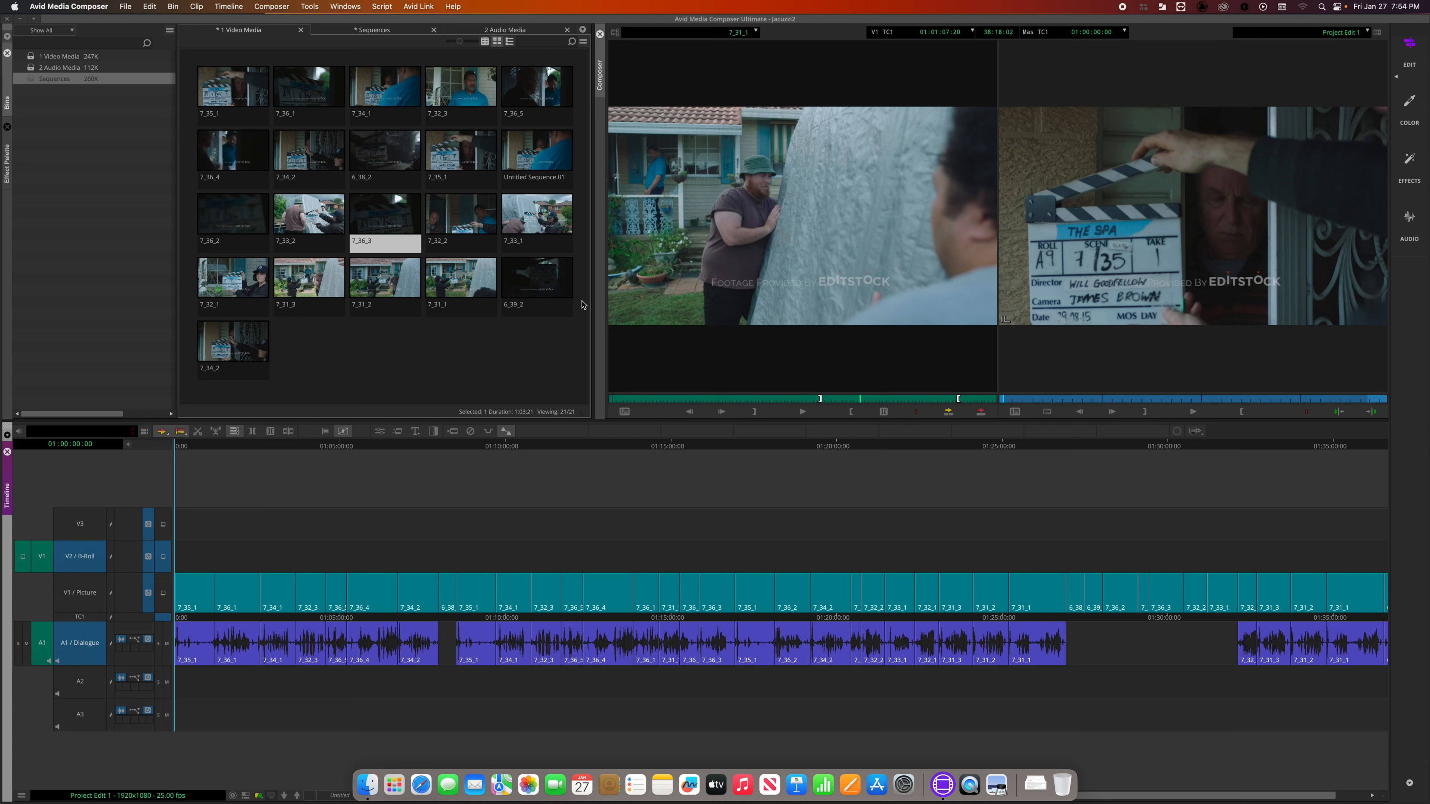
double_click(328, 230)
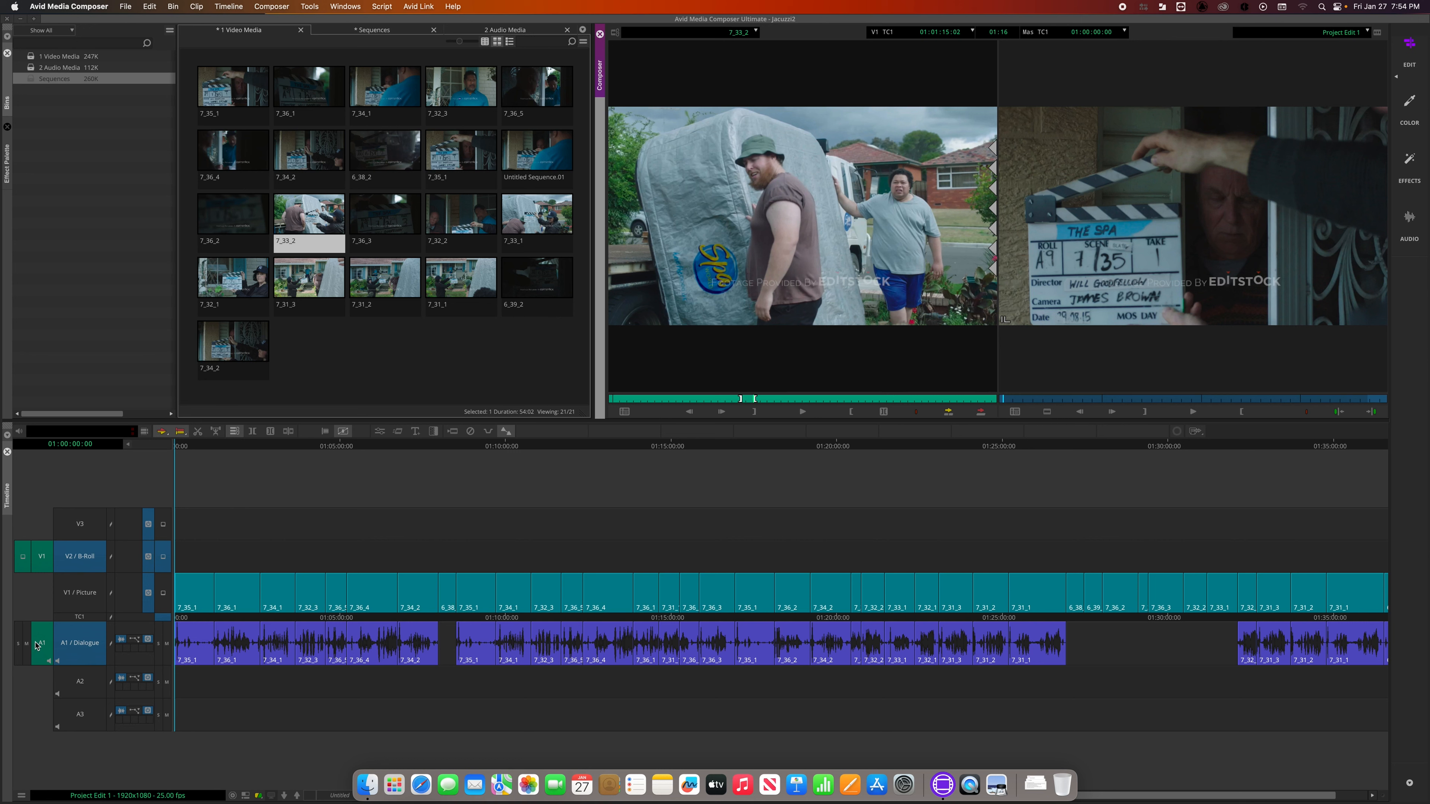
left_click(45, 650)
left_click_drag(45, 650, 43, 681)
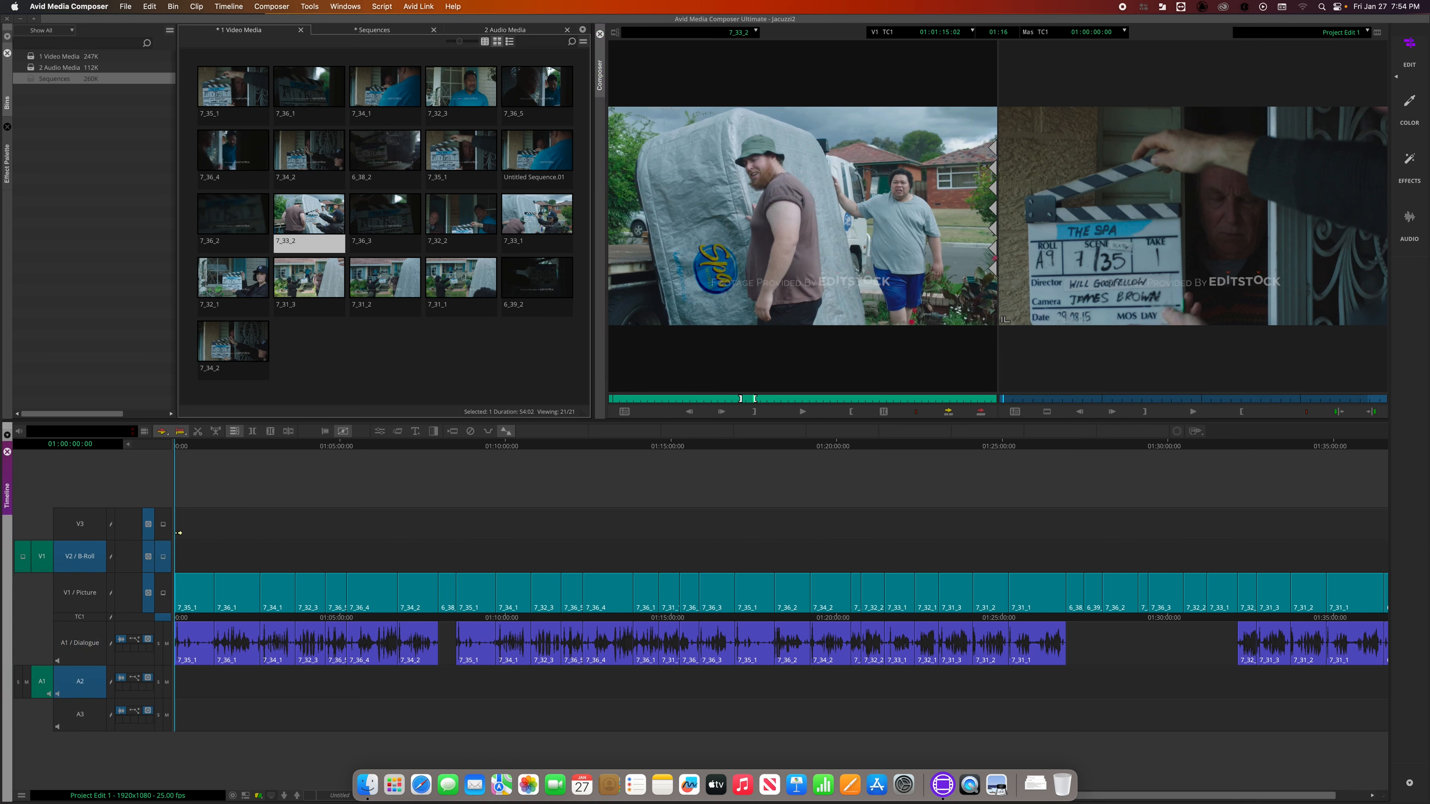
- Overwrite the marked 7_33_2 section onto V2 and A2 at the sequence start and return to the first frame
key("b")
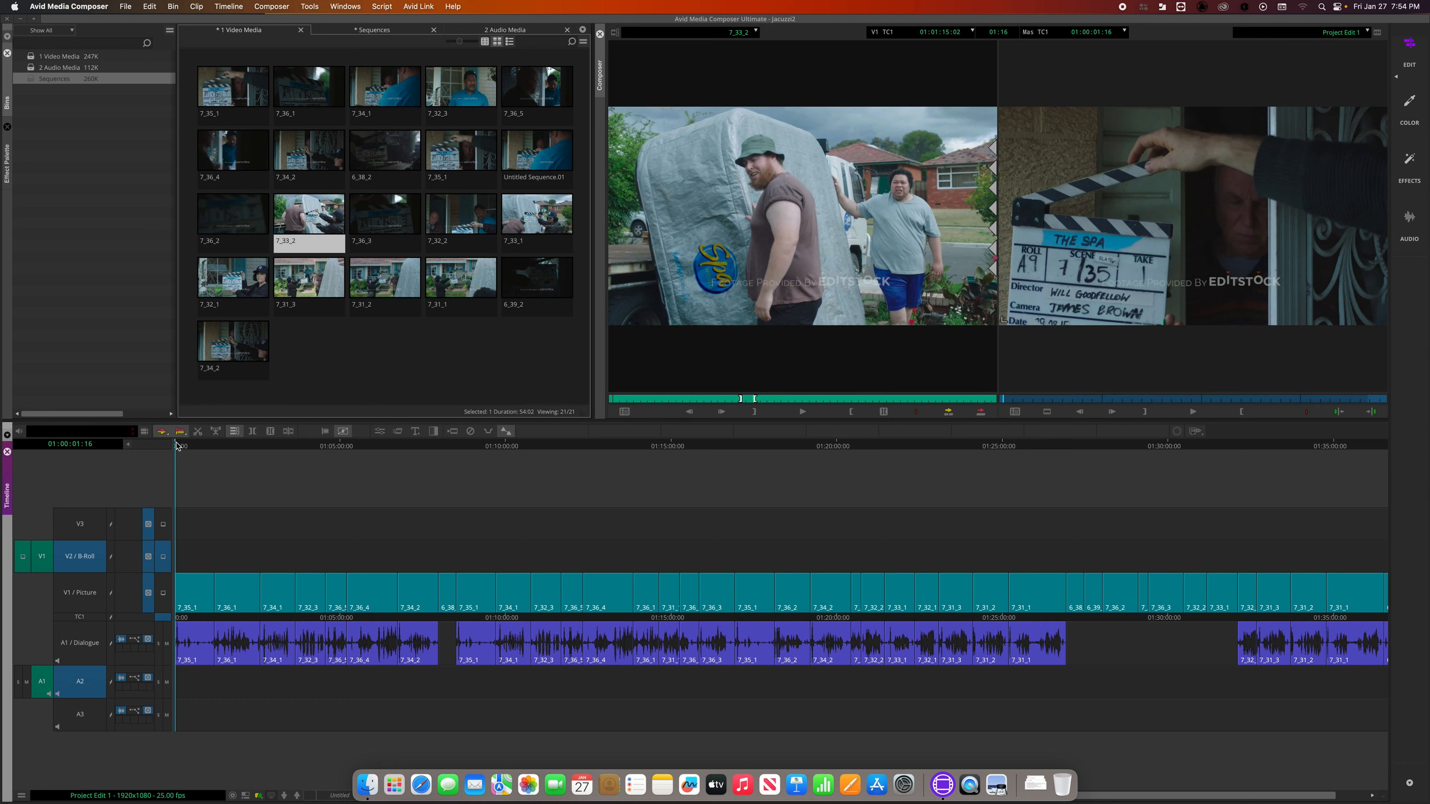
left_click(197, 447)
key("Home")
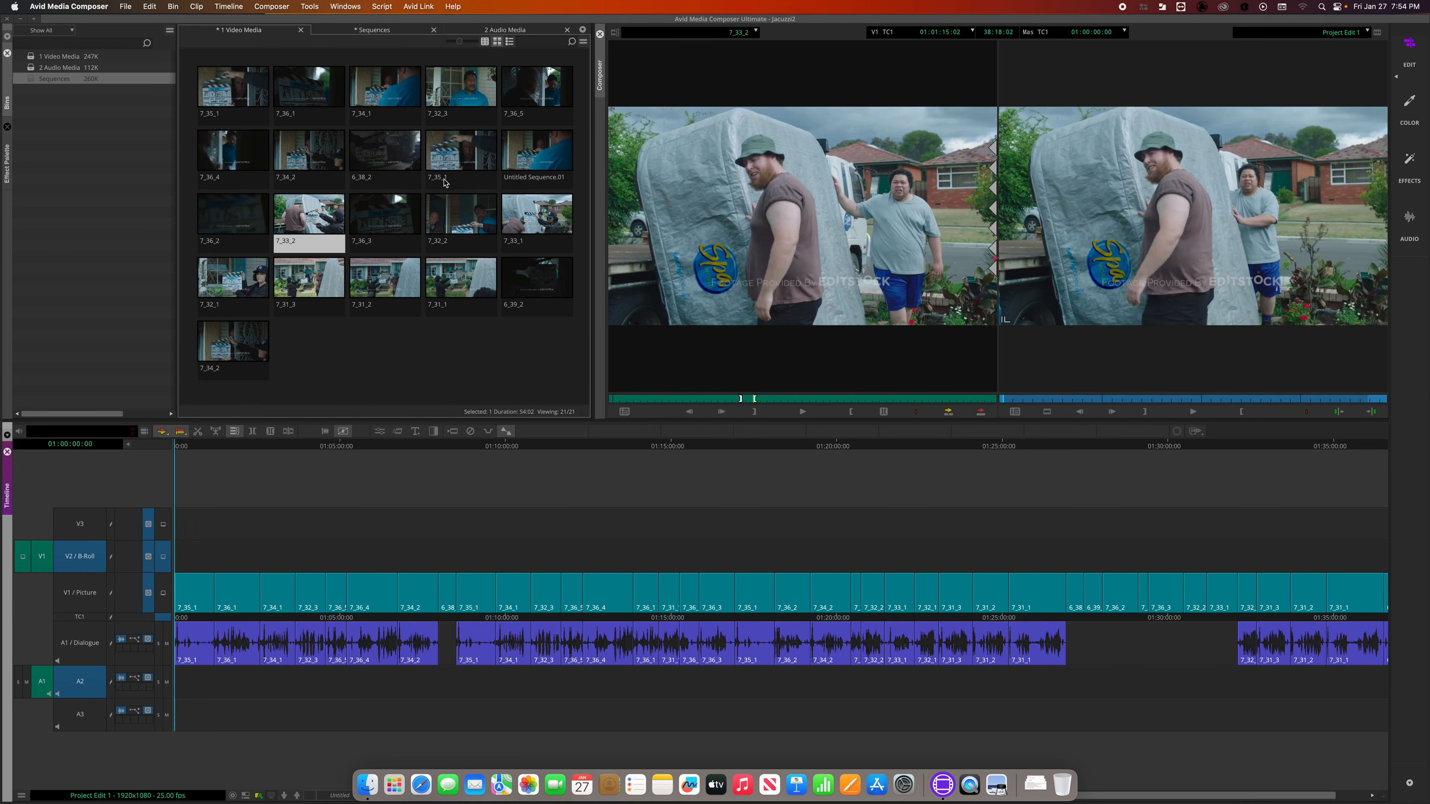
- Overwrite clips 7_32_2, 7_32_1 and 7_34_2 one after another onto V2 and A2 from the sequence start
left_click(455, 207)
double_click(455, 208)
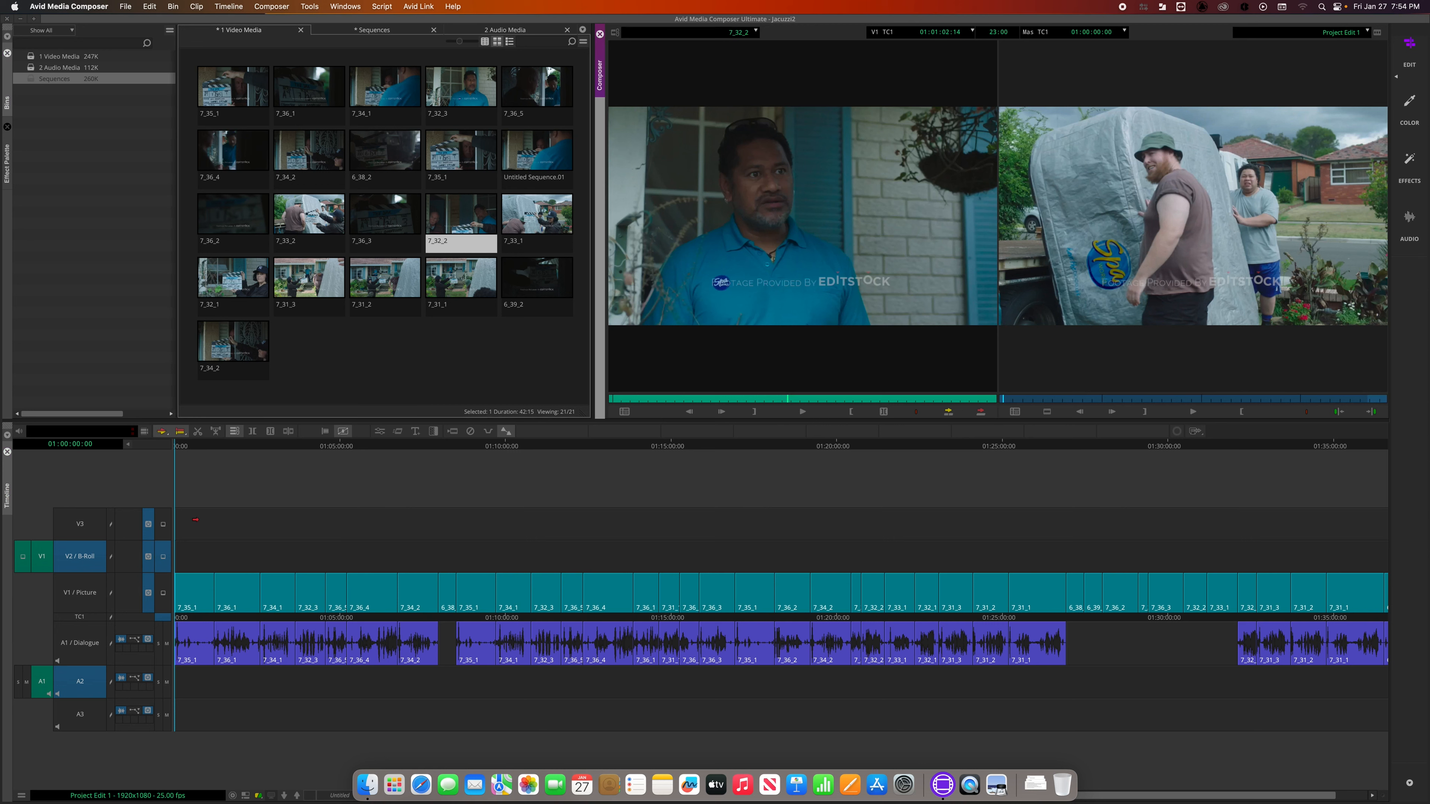
key("b")
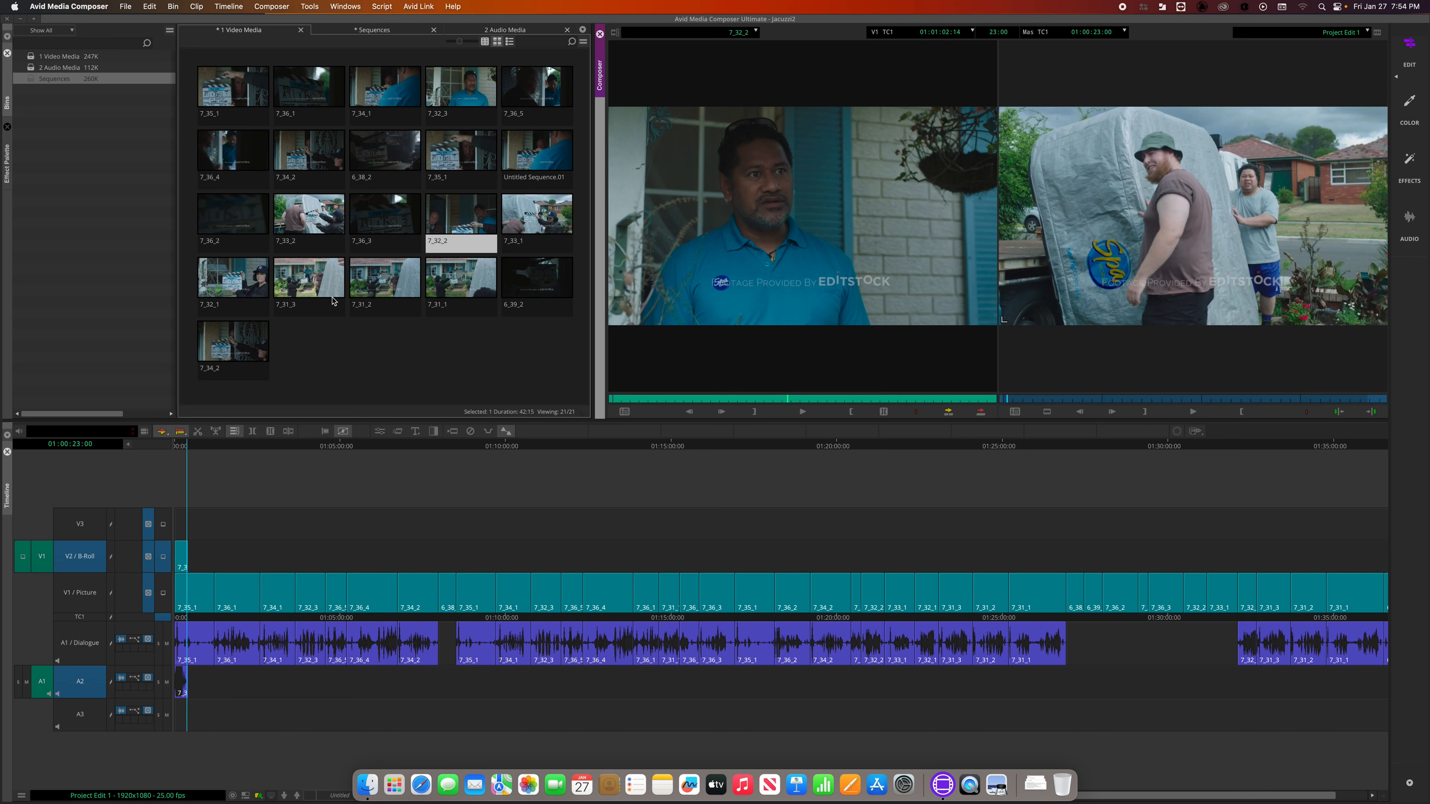
double_click(262, 294)
key("b")
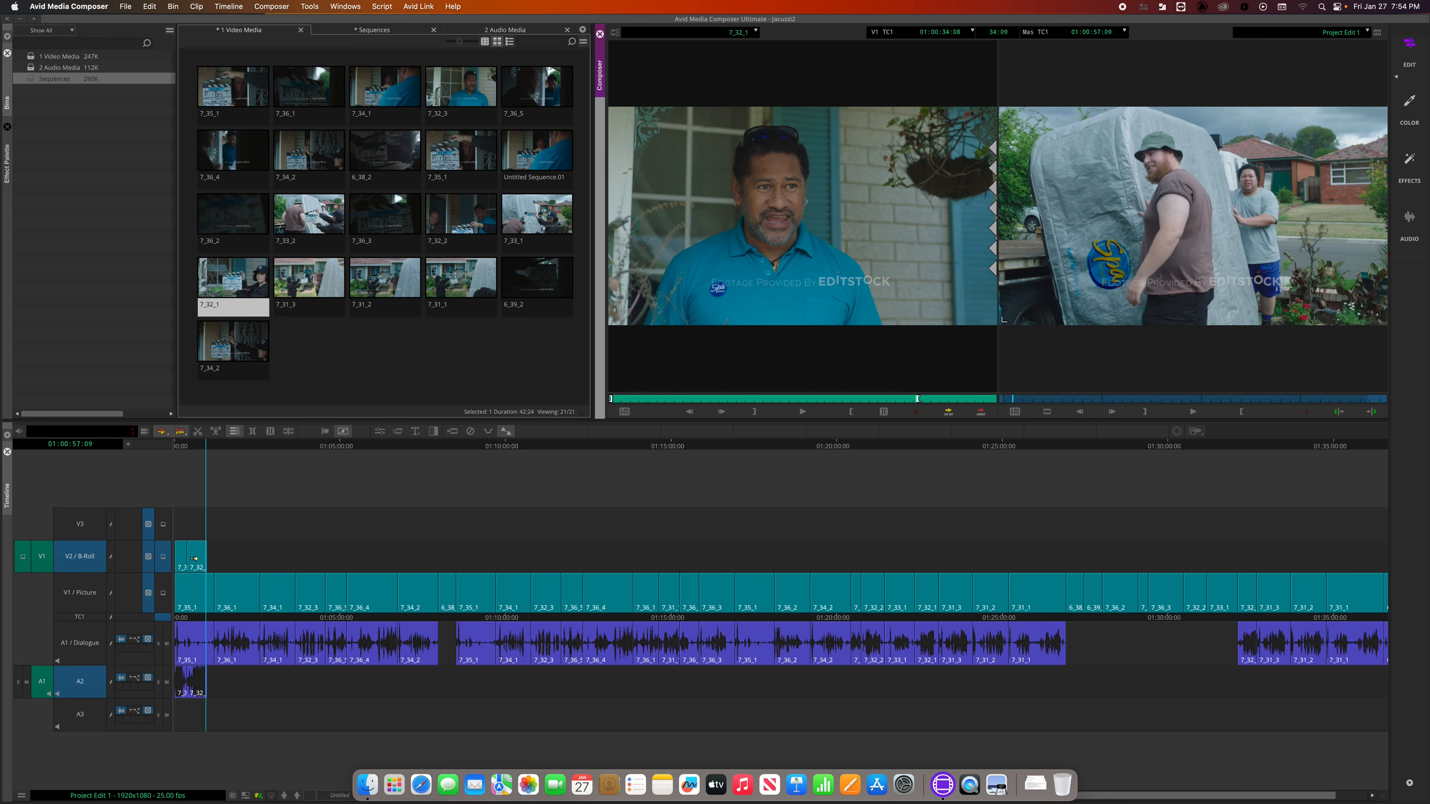
double_click(236, 329)
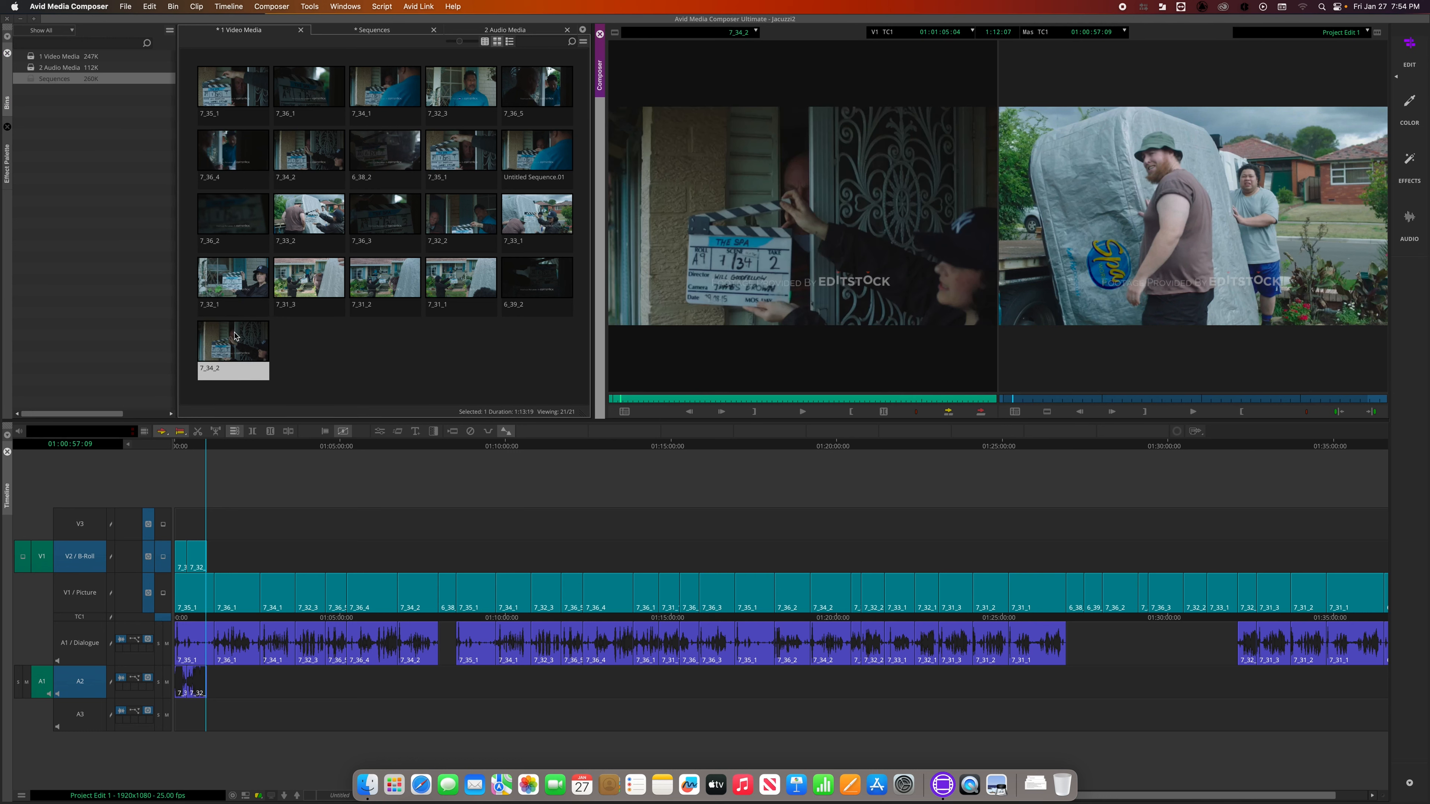
key("b")
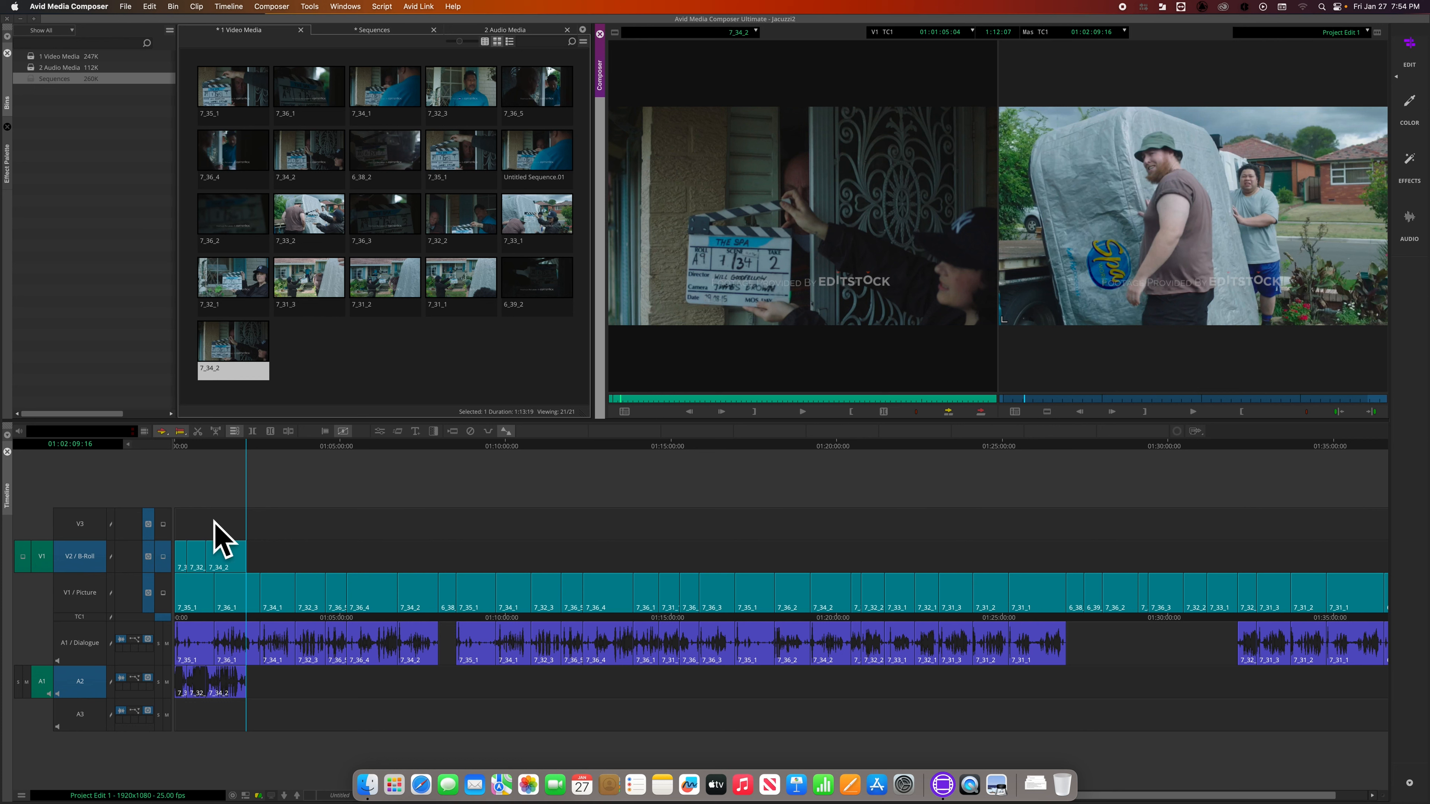
- Splice 7_34_2 into V2 and A2 within the new B-roll section and scrub over the edit
left_click_drag(230, 449, 215, 449)
key("v")
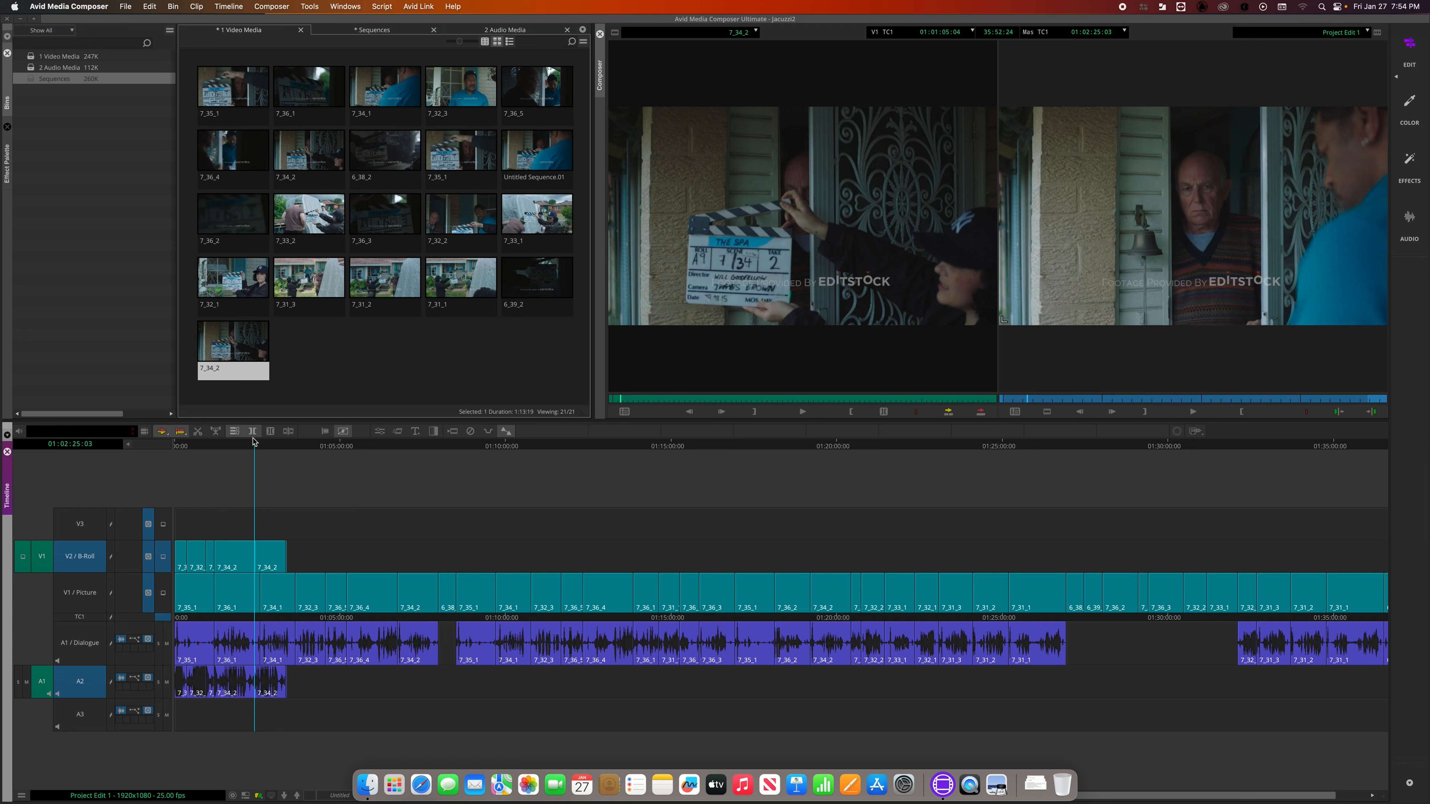
left_click(230, 447)
mouse_move(235, 448)
left_mouse_down()
mouse_move(208, 448)
mouse_move(248, 448)
mouse_move(200, 446)
mouse_move(226, 447)
left_mouse_up()
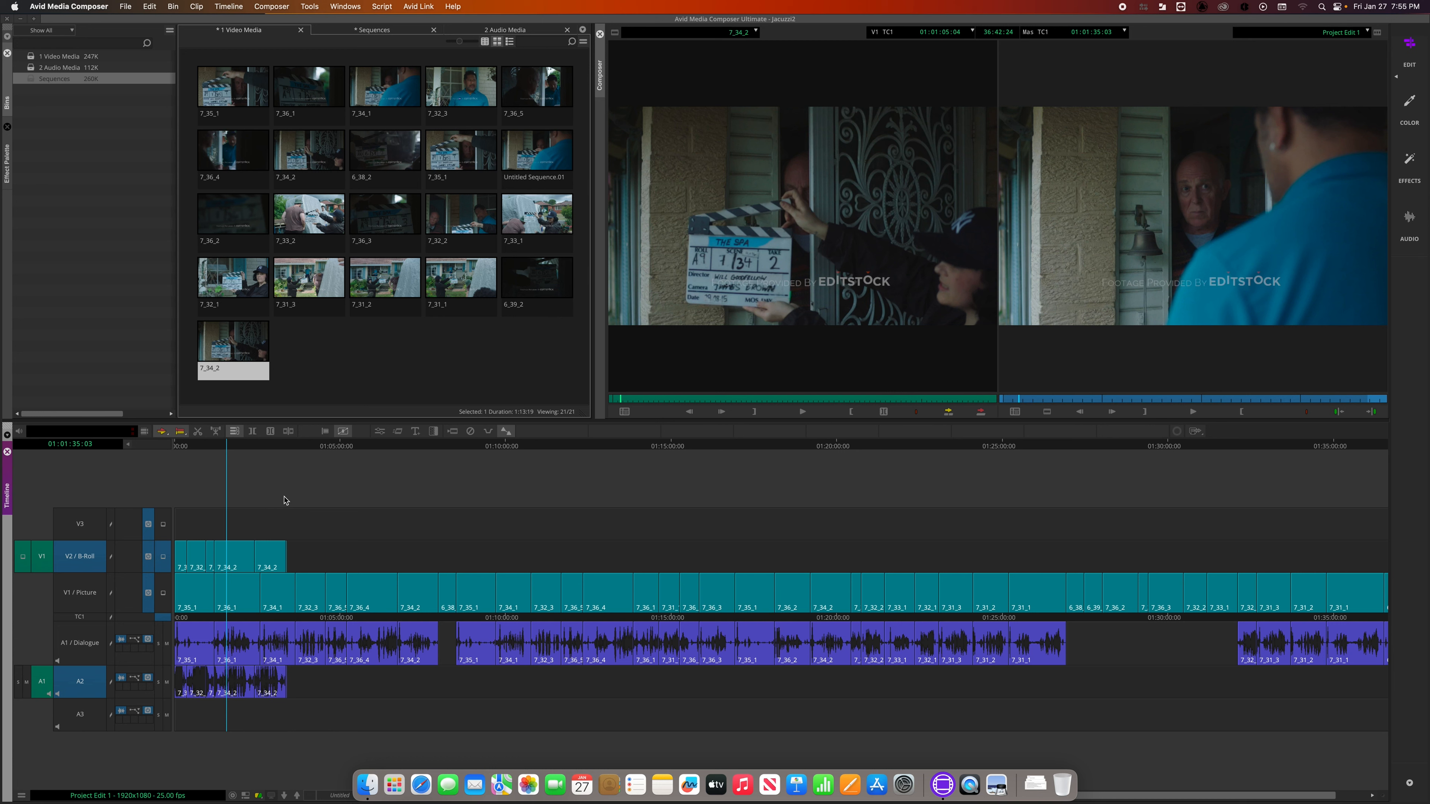
- Undo the B-roll overwrite and splice-in edits until V2 and A2 are empty again
key("super+z")
key("super+z")
key("super+z")
key("super+z")
key("super+z")
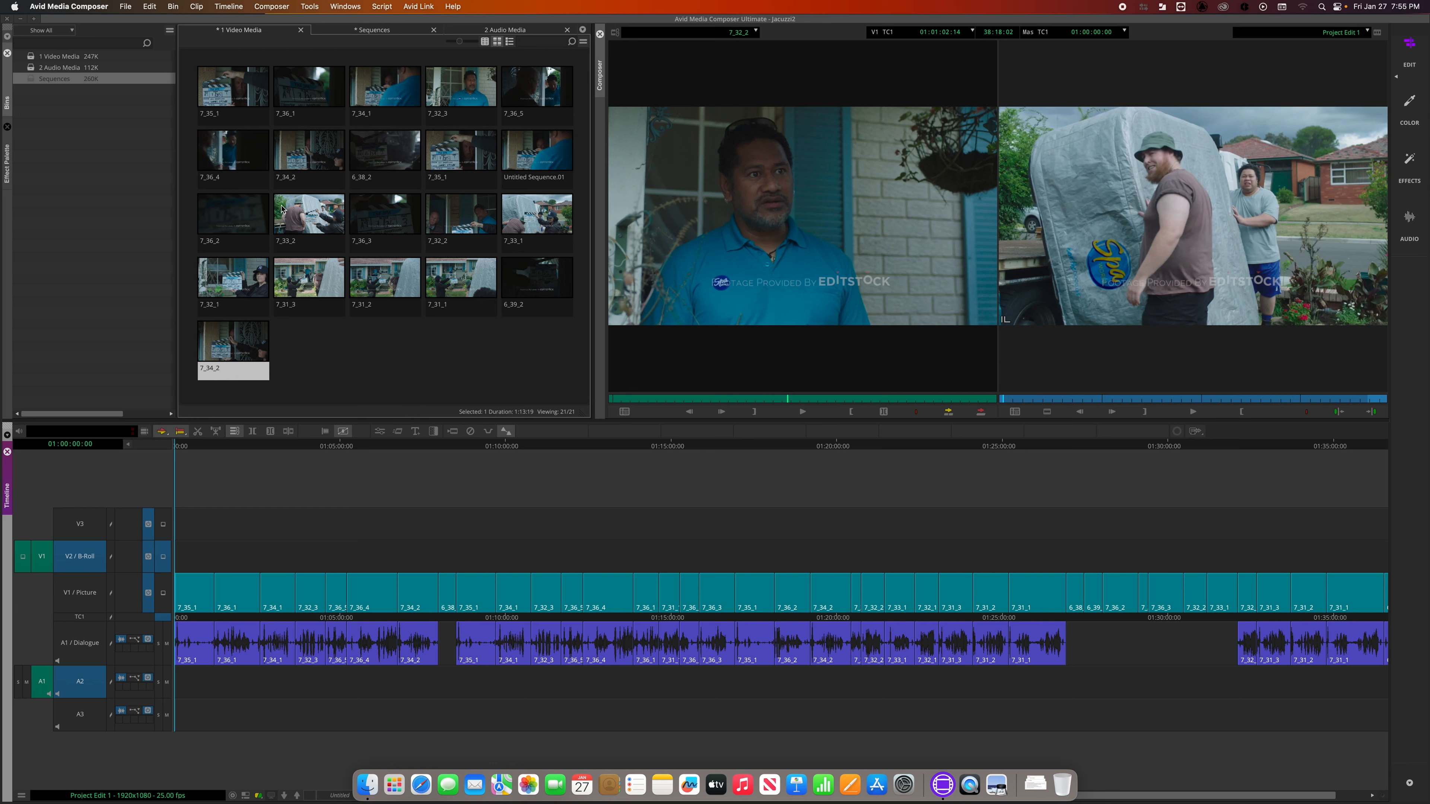
- Load clip 7_31_2 as the source and overwrite it onto V2 and A2 at the sequence start
double_click(338, 235)
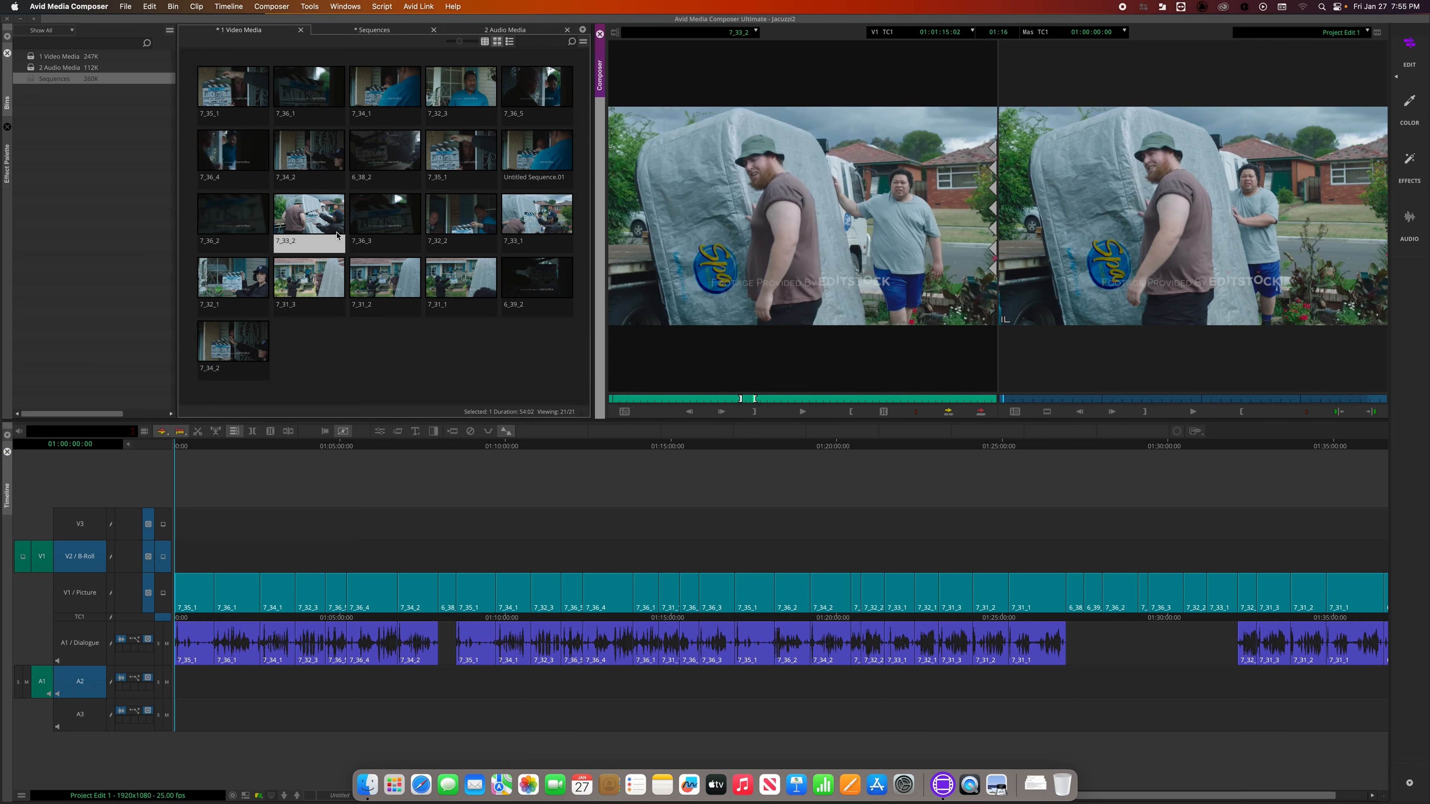
double_click(356, 299)
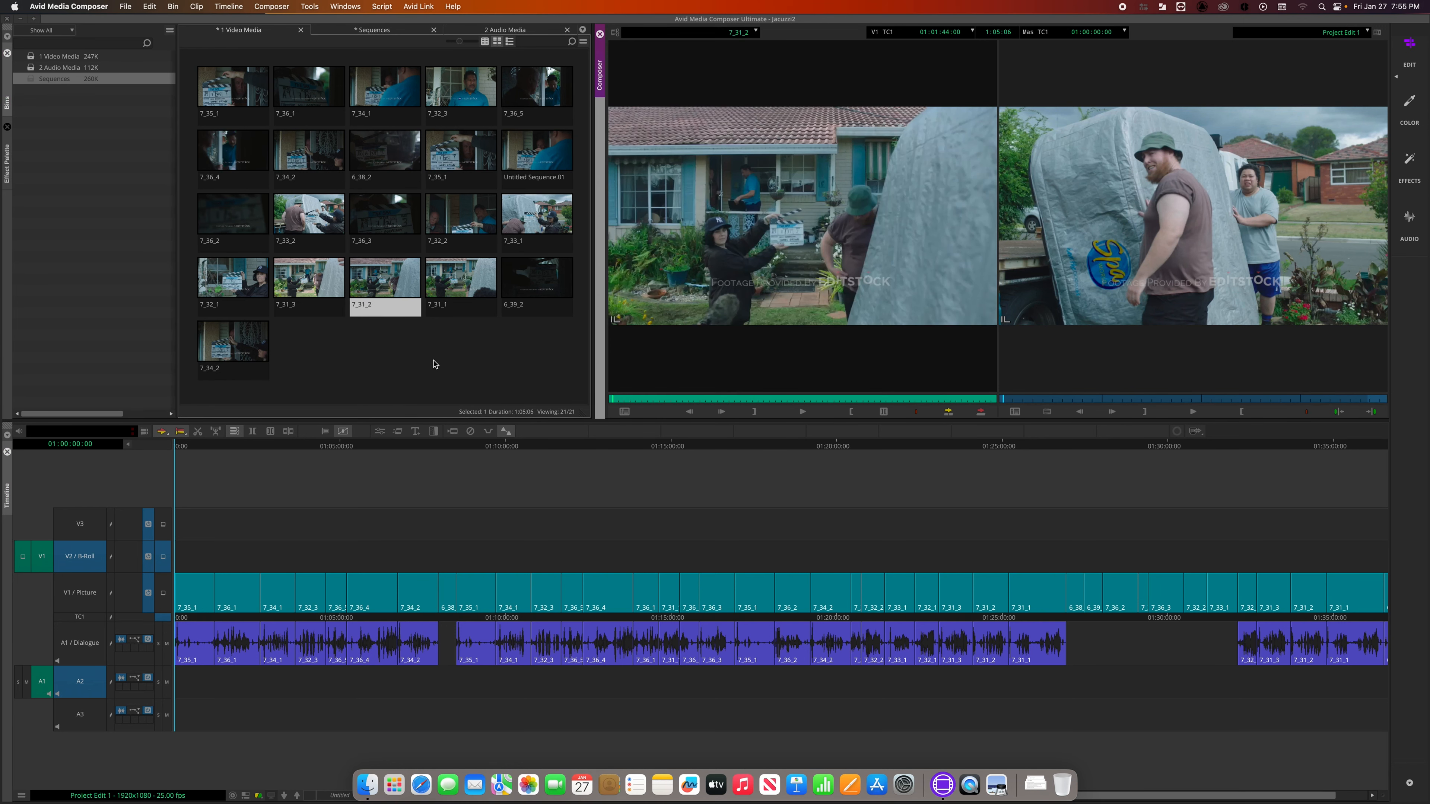
key("b")
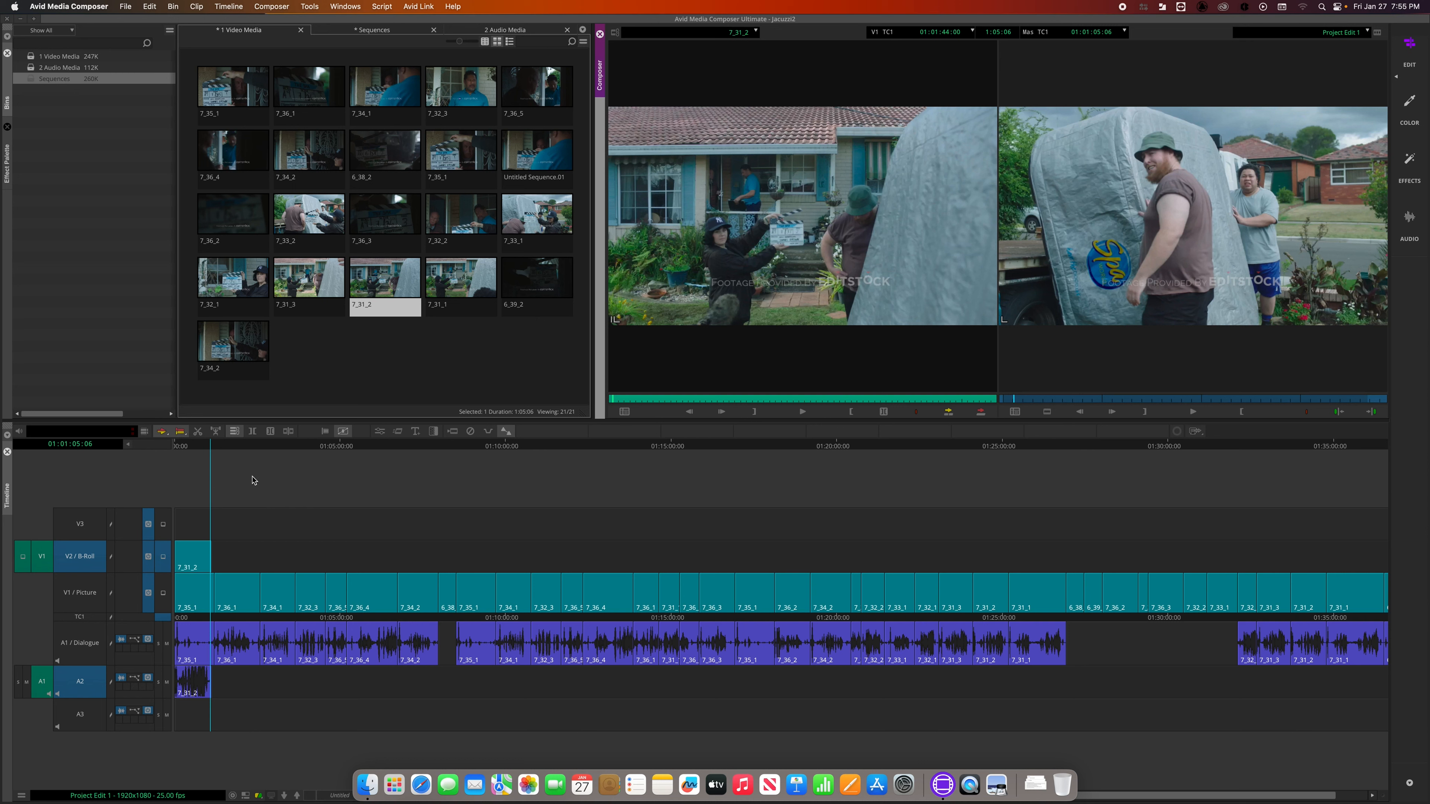
- Scrub and play through the 7_31_2 overwrite at the sequence start, and undo that edit
left_click_drag(211, 445, 177, 447)
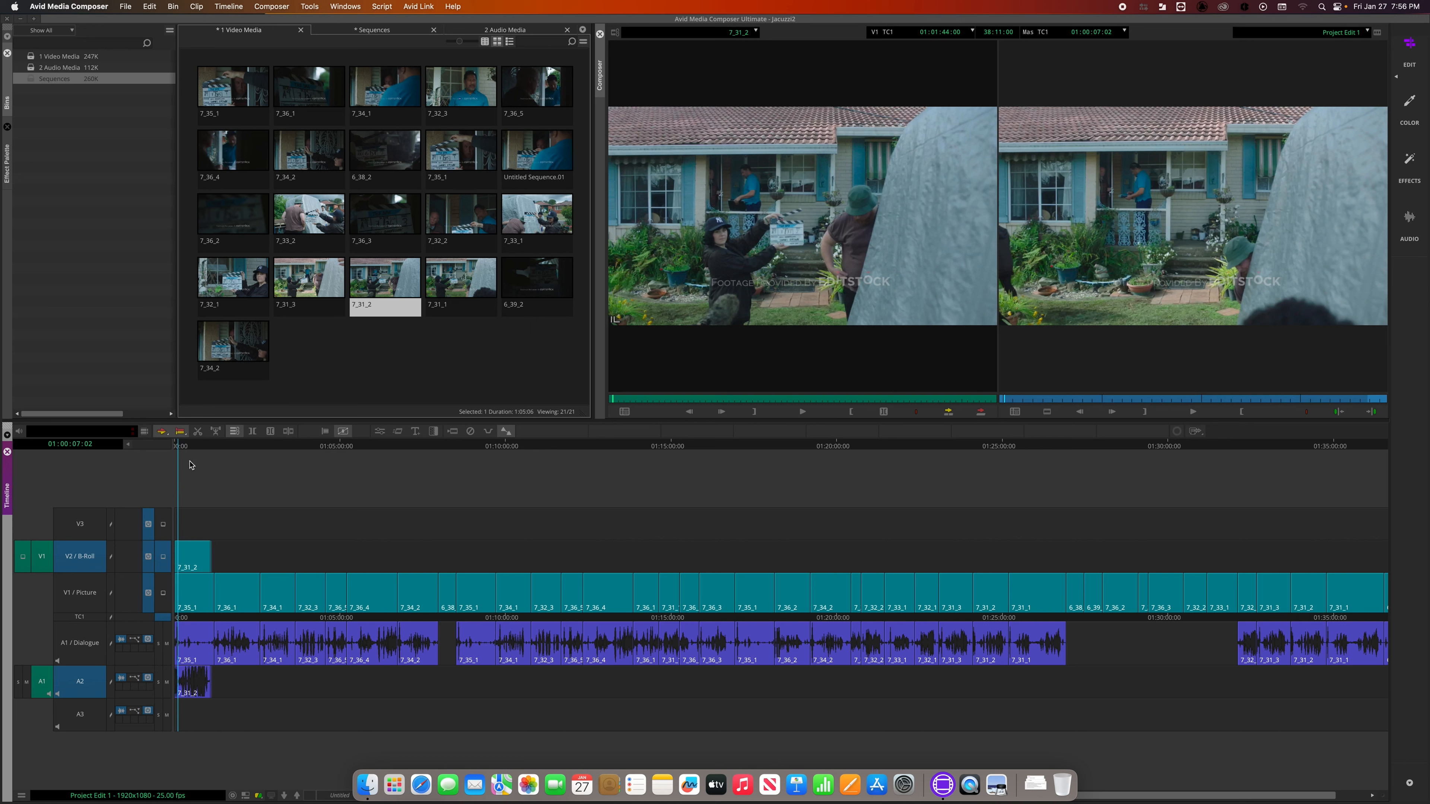
left_click_drag(184, 448, 203, 450)
left_click_drag(197, 449, 176, 448)
key("space")
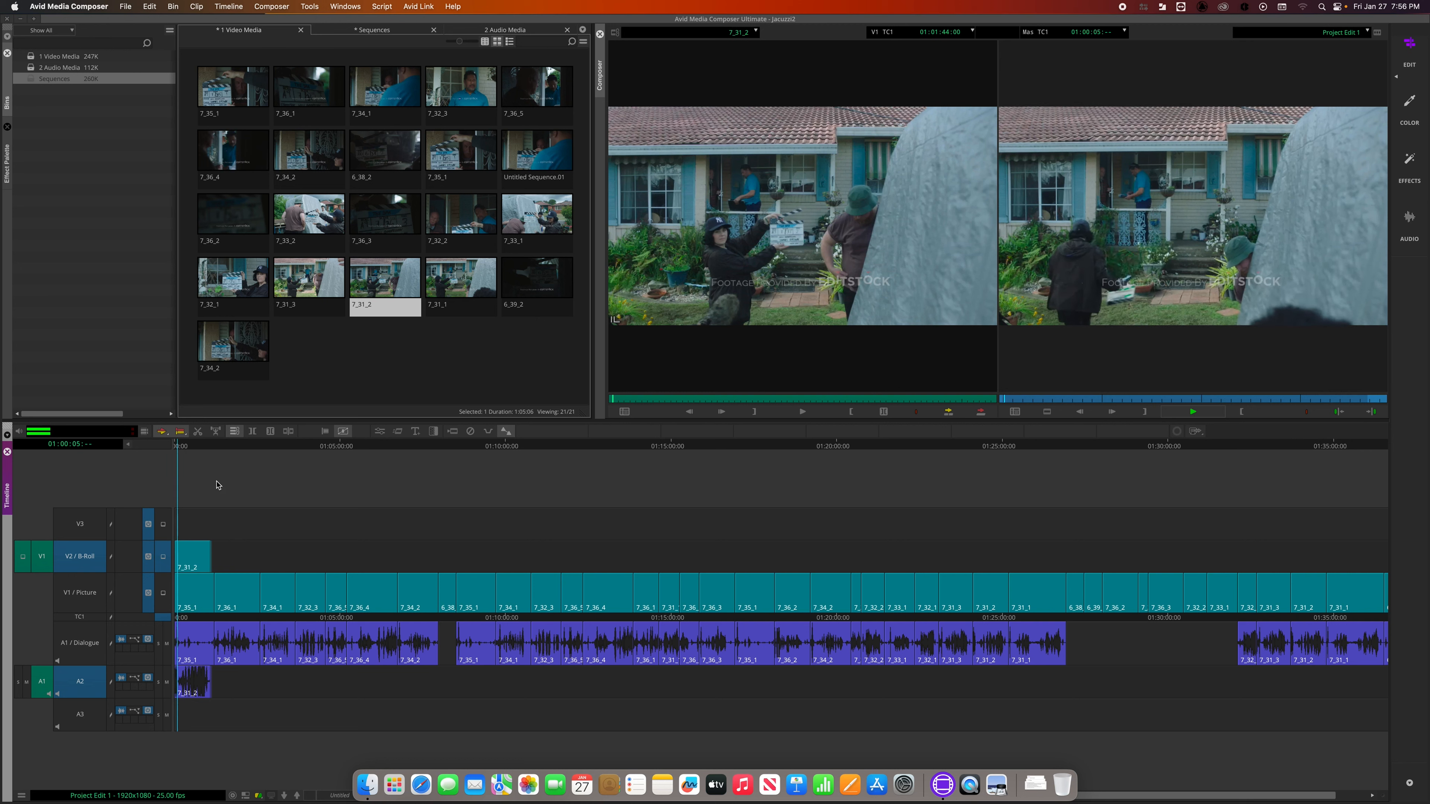
key("space")
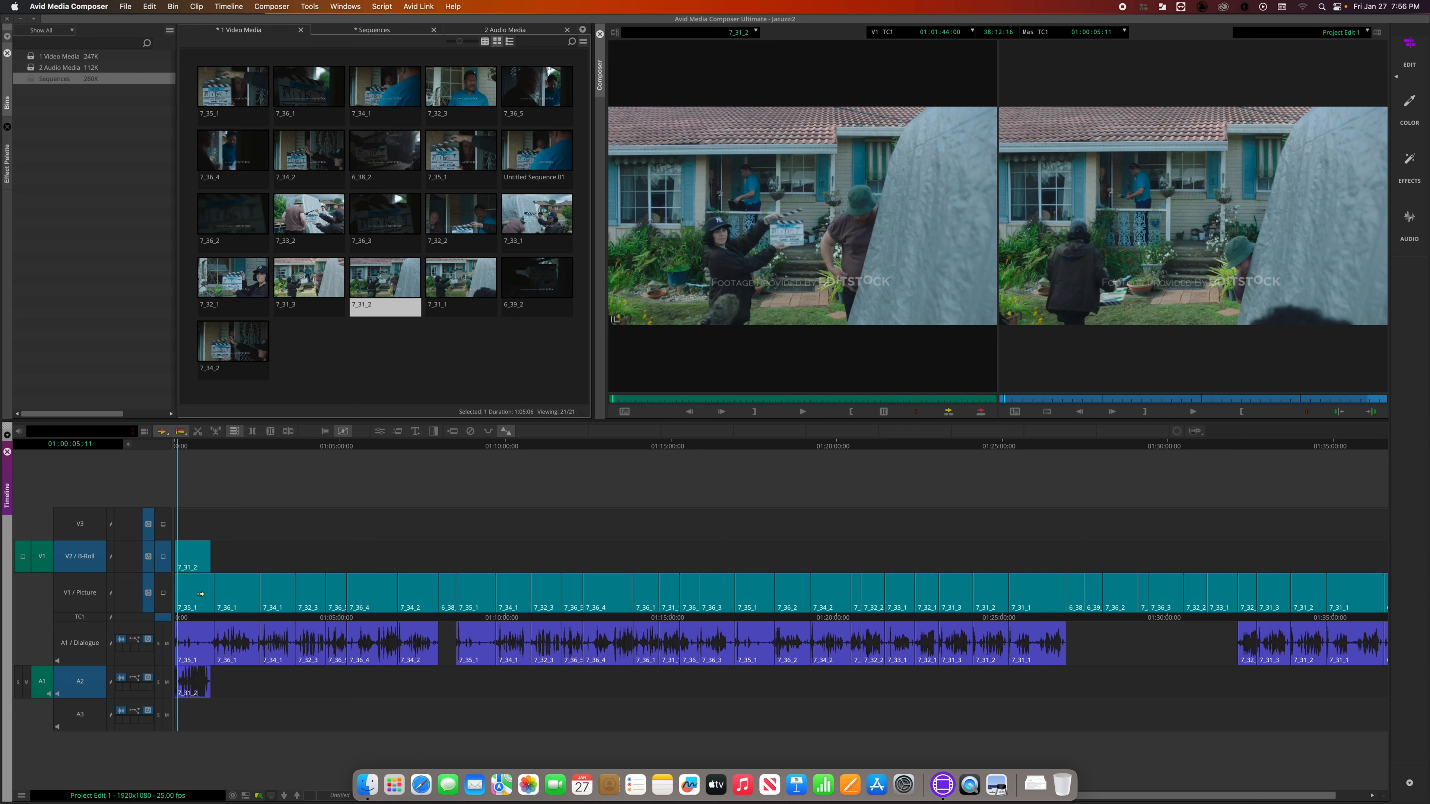
key("super+z")
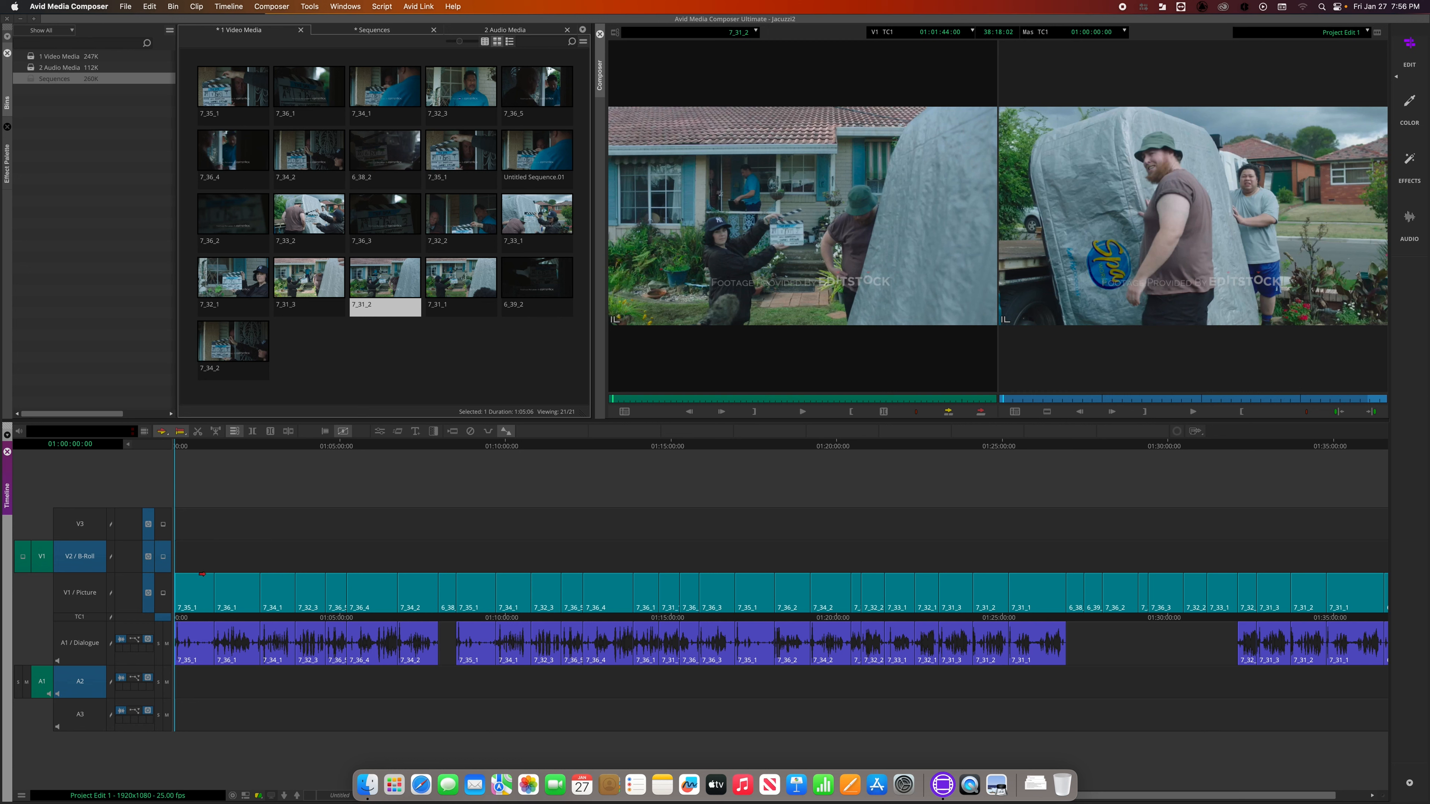
- Enable record tracks V3, V1 / Picture, A1 / Dialogue and A3 in addition to V2 and A2
left_click(87, 528)
left_click(91, 598)
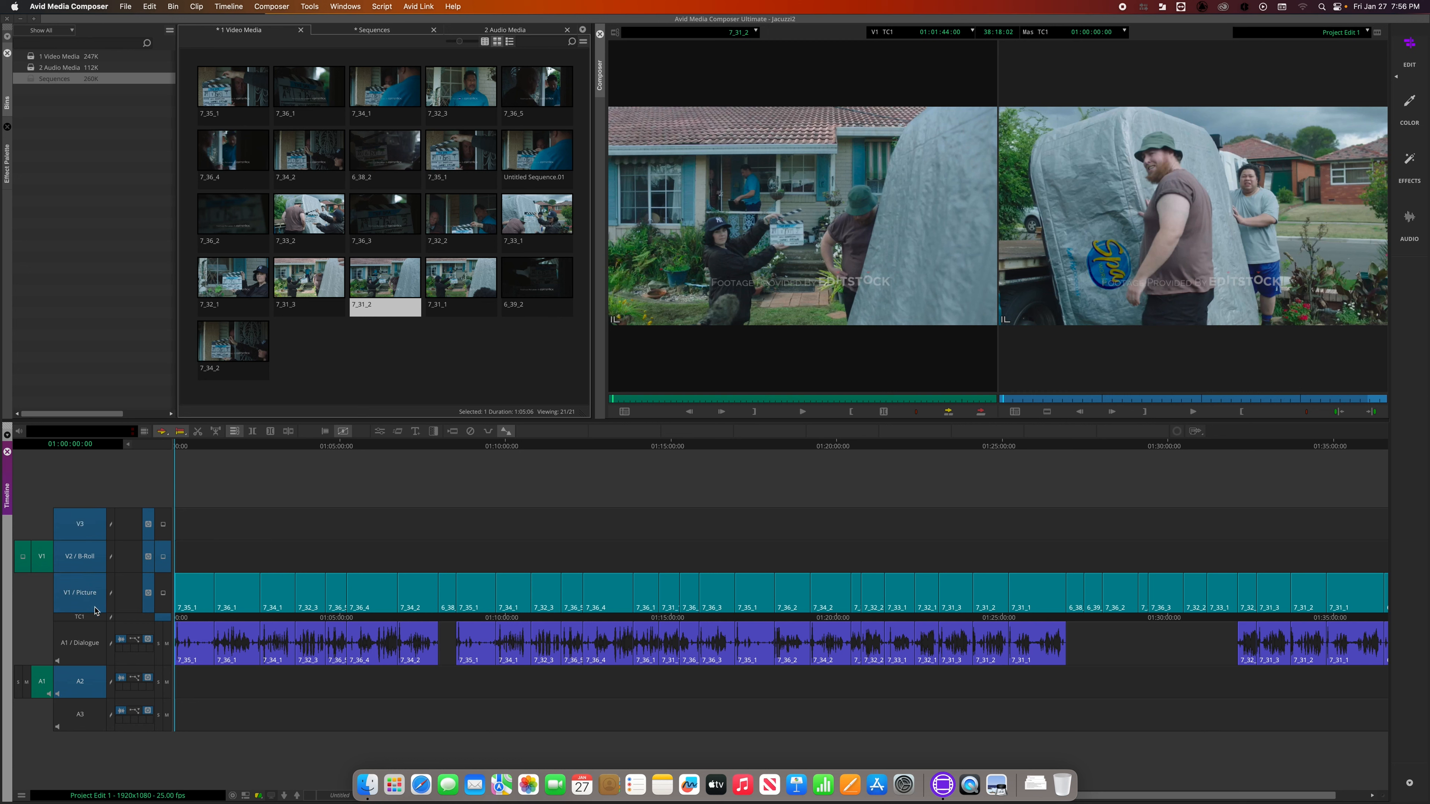
left_click(81, 650)
left_click(92, 715)
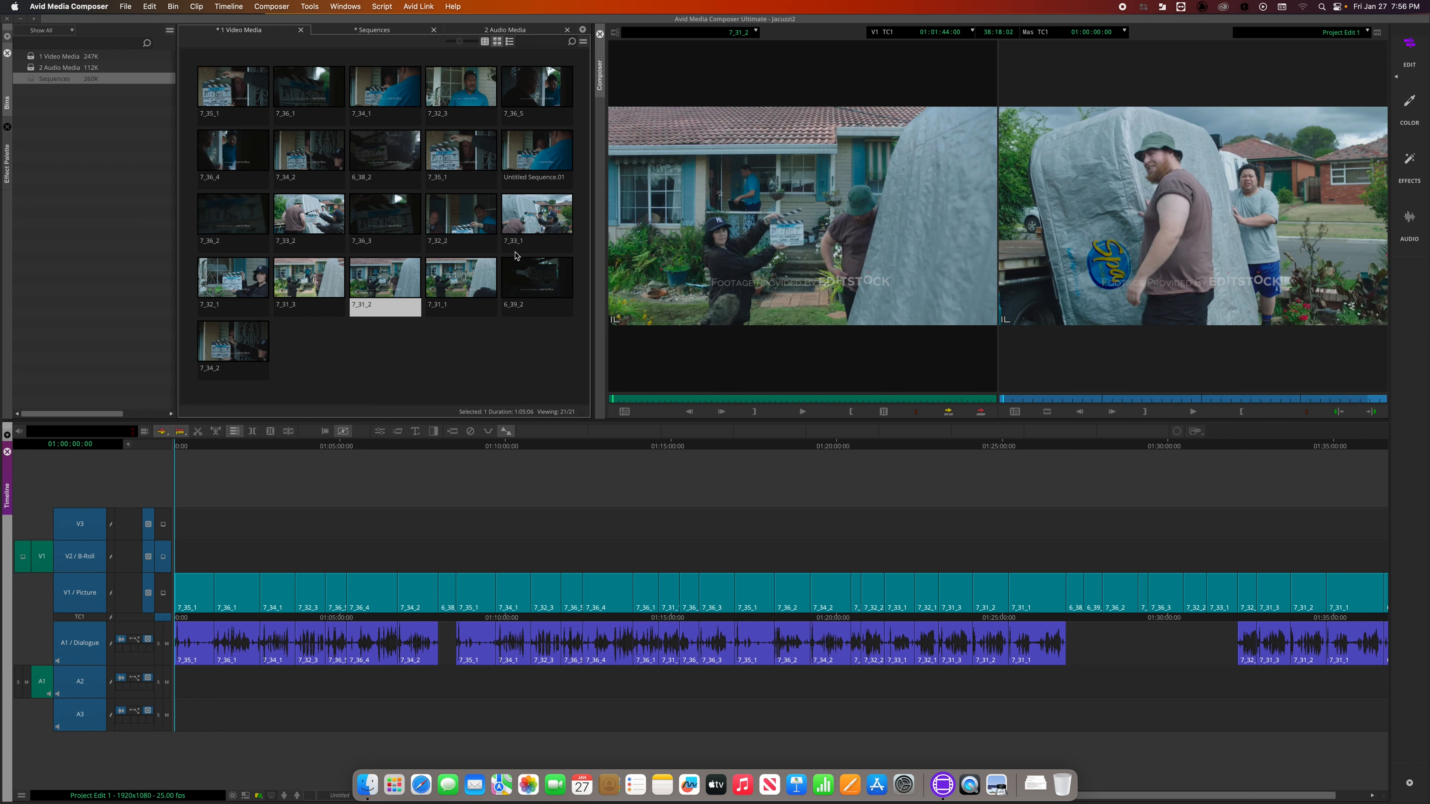
- Splice 7_31_2 in at the sequence start with all record tracks enabled, scrub across it, and undo the splice
key("v")
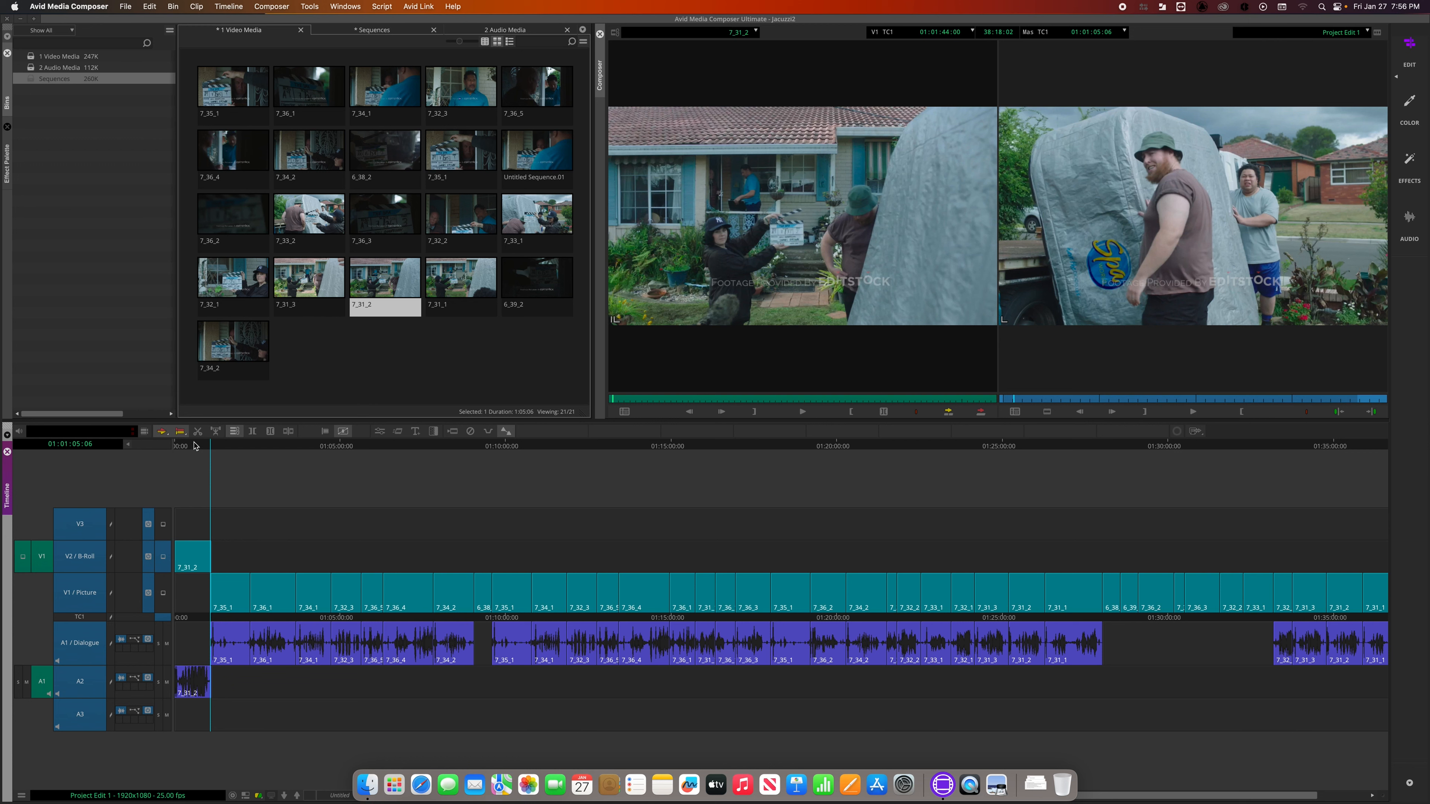
left_click(168, 447)
left_click_drag(168, 447, 291, 493)
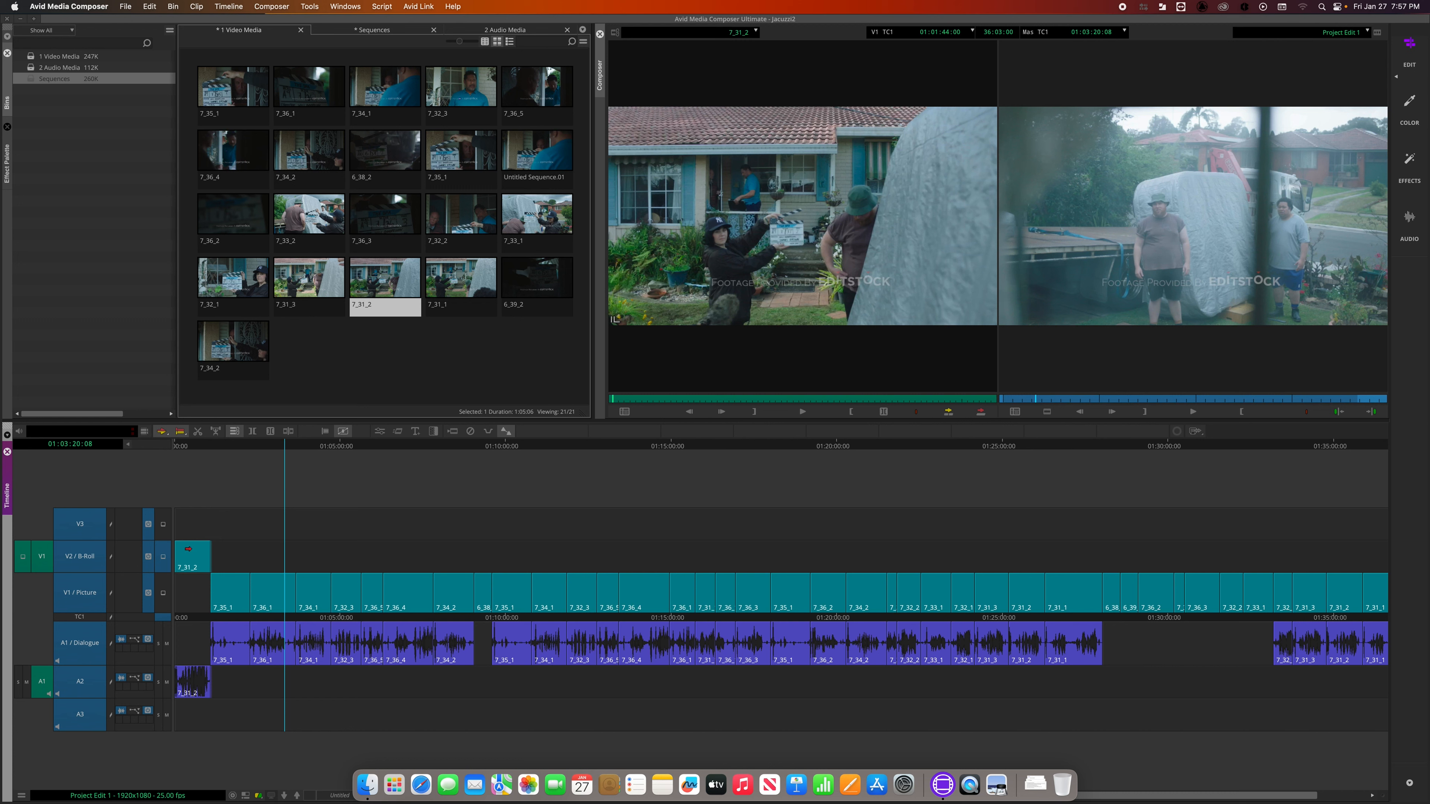
key("super+z")
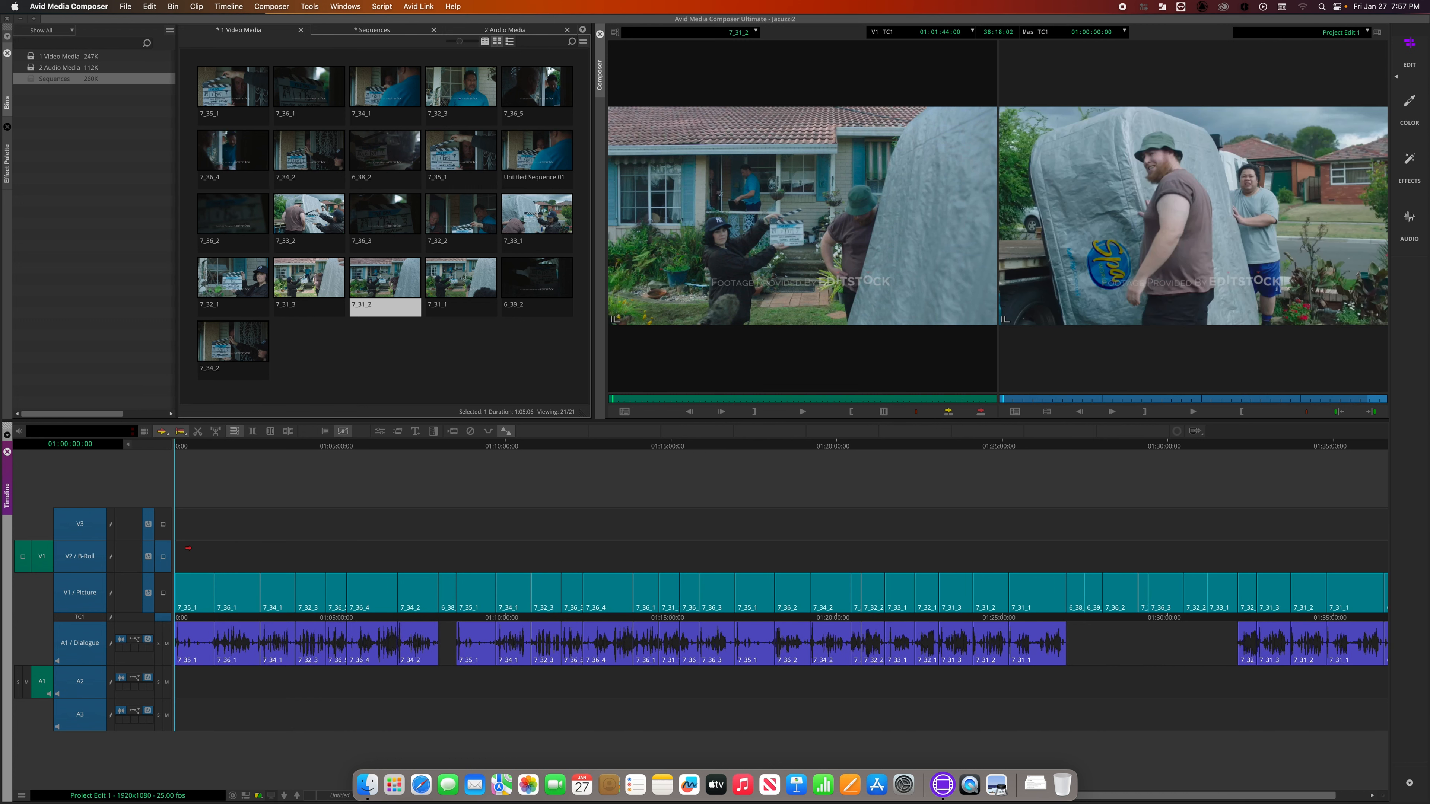
- Disable record tracks V3, V2 / B-Roll, A3 and A2
left_click(79, 533)
left_click(82, 556)
left_click(81, 713)
left_click(79, 688)
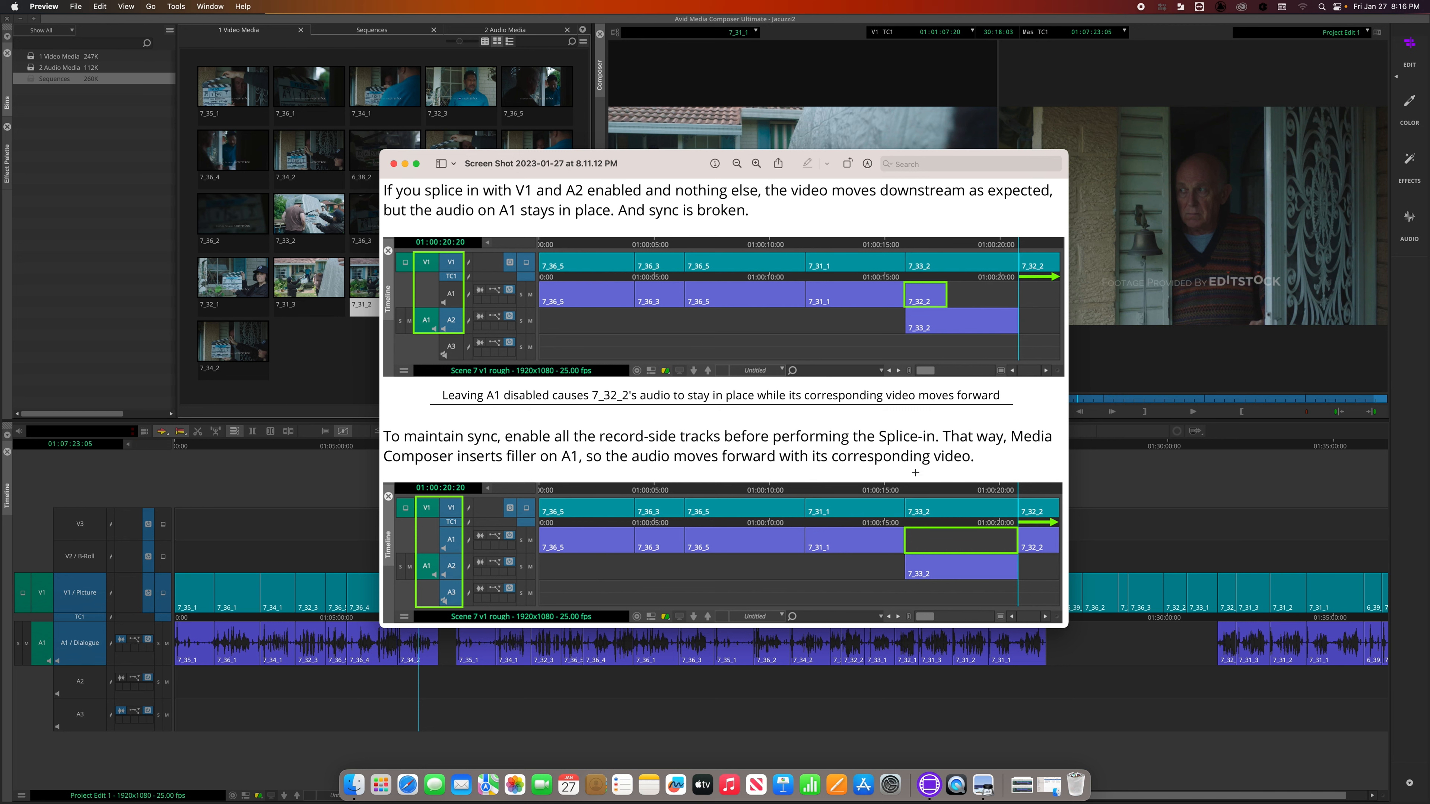
- Return to Media Composer from the splice-in notes in Preview and load clip 7_32_1 as the source
left_click(1111, 476)
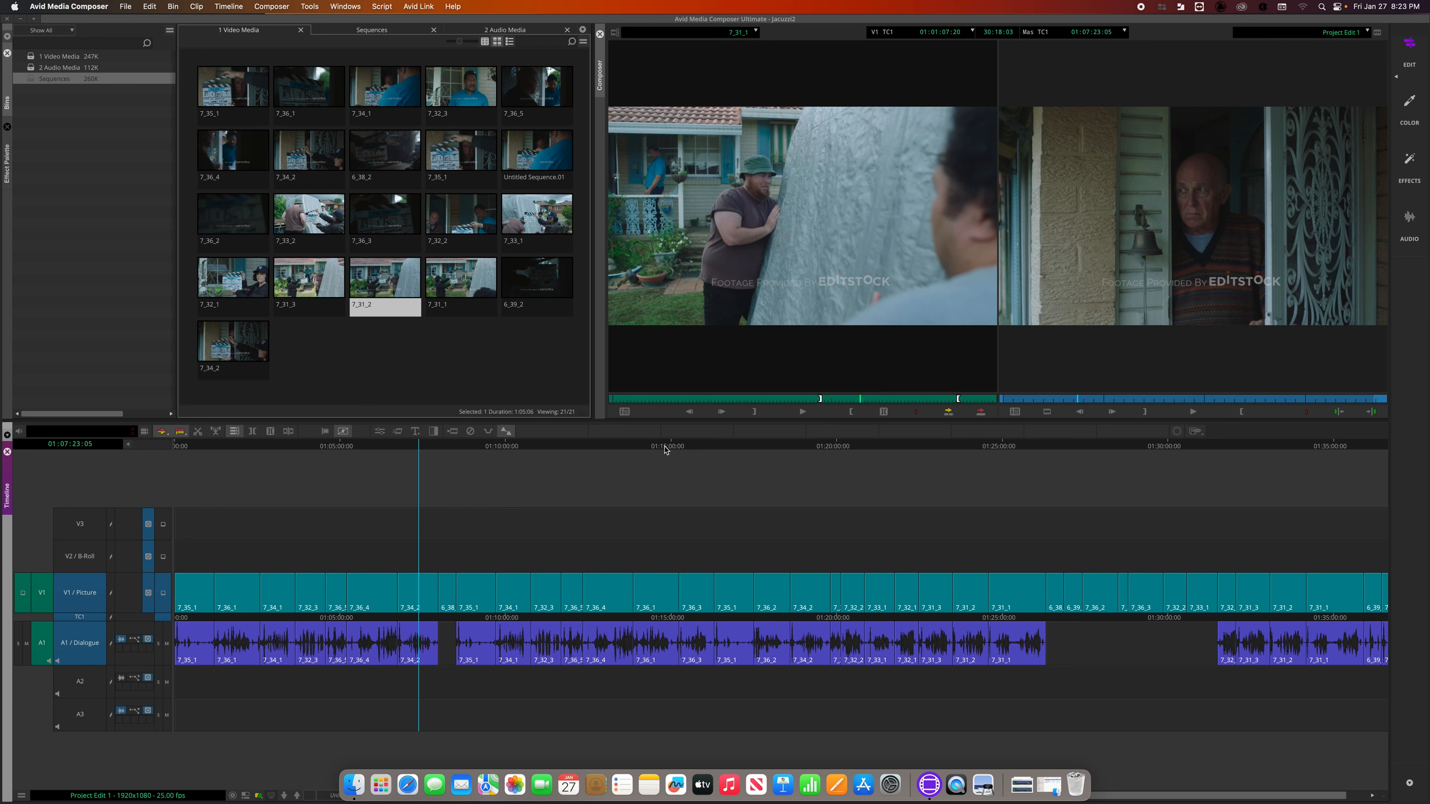
left_click_drag(690, 451, 685, 453)
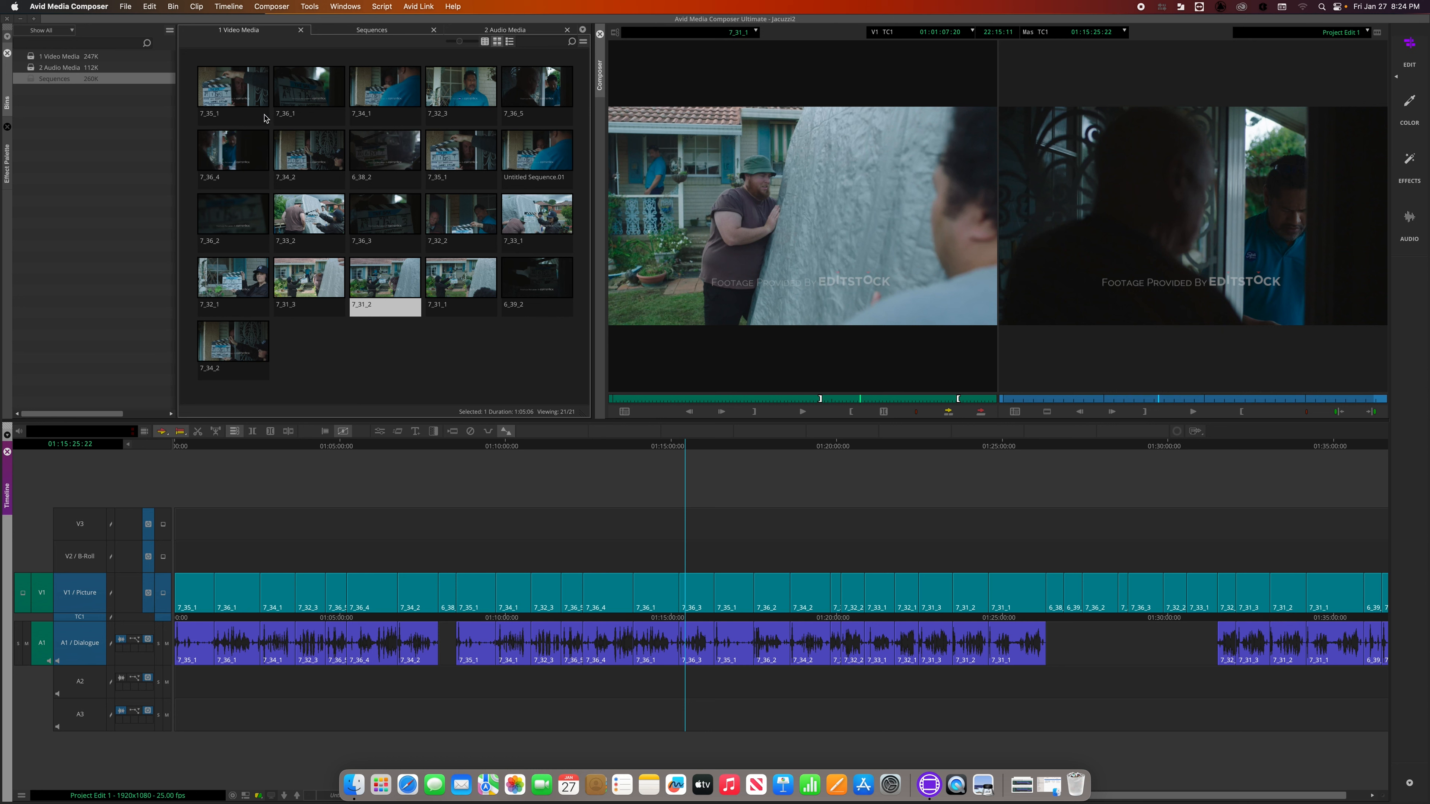
double_click(240, 284)
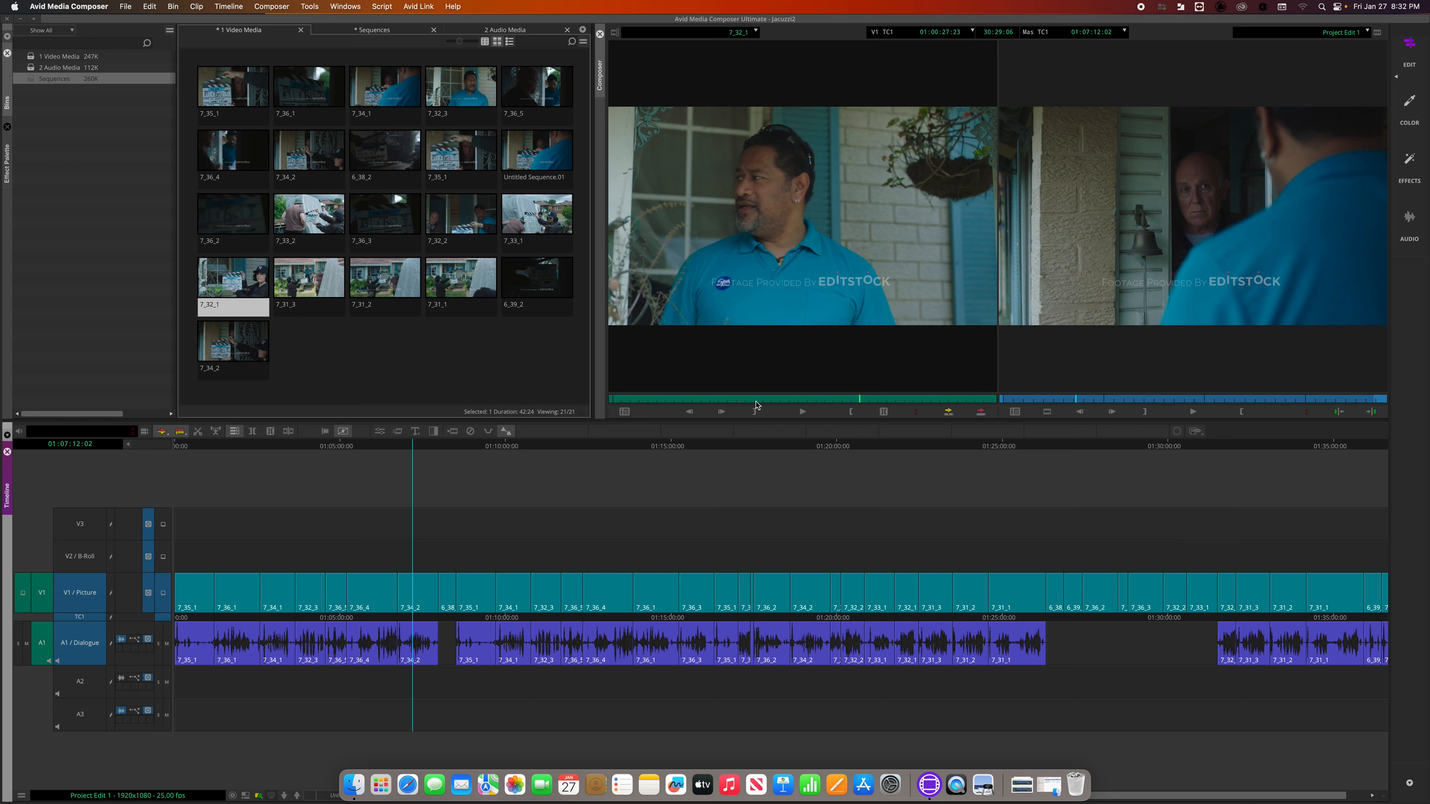
- Mark an In point at 01:07:06:00 and an Out point at 01:07:23:05 in the sequence
left_click(417, 448)
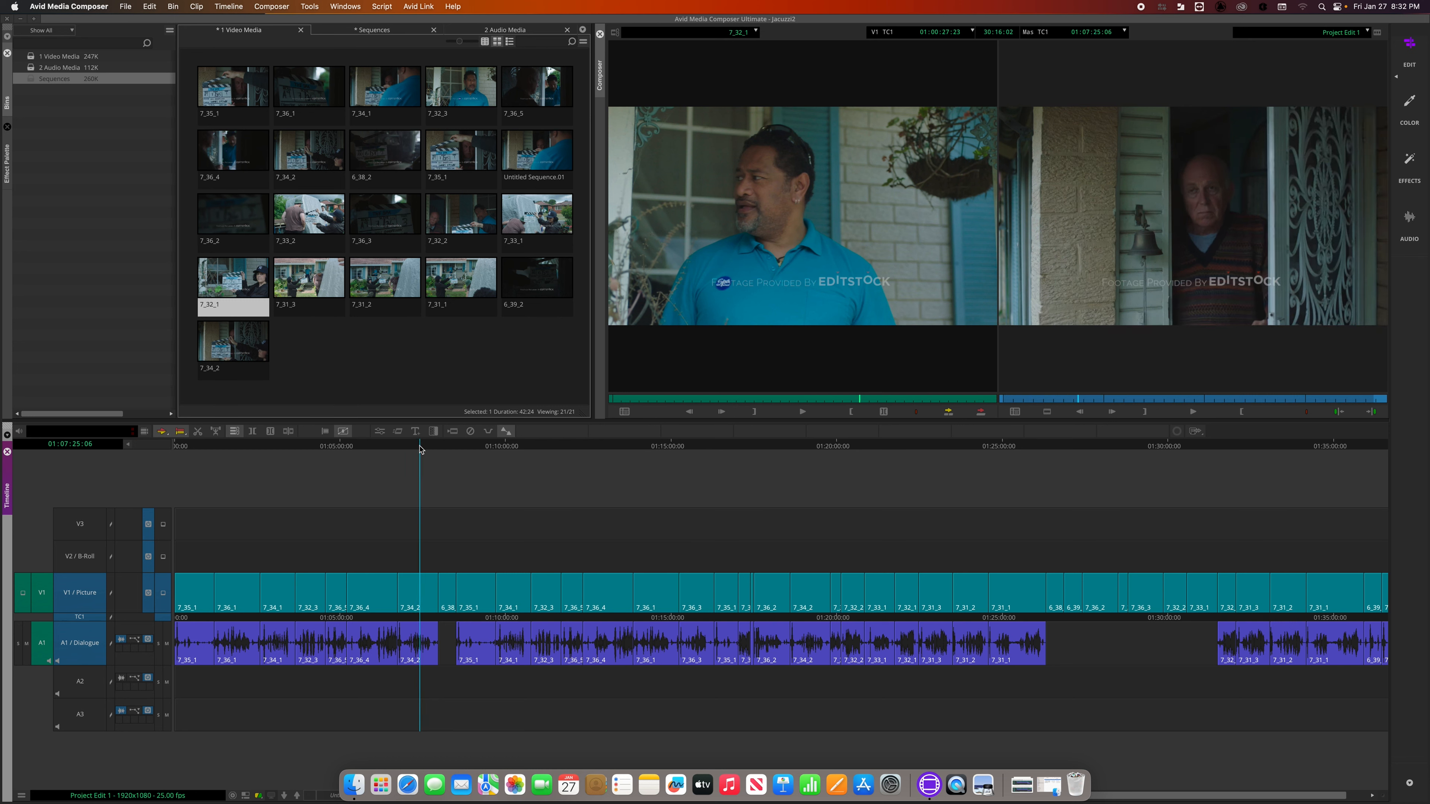
left_click(410, 449)
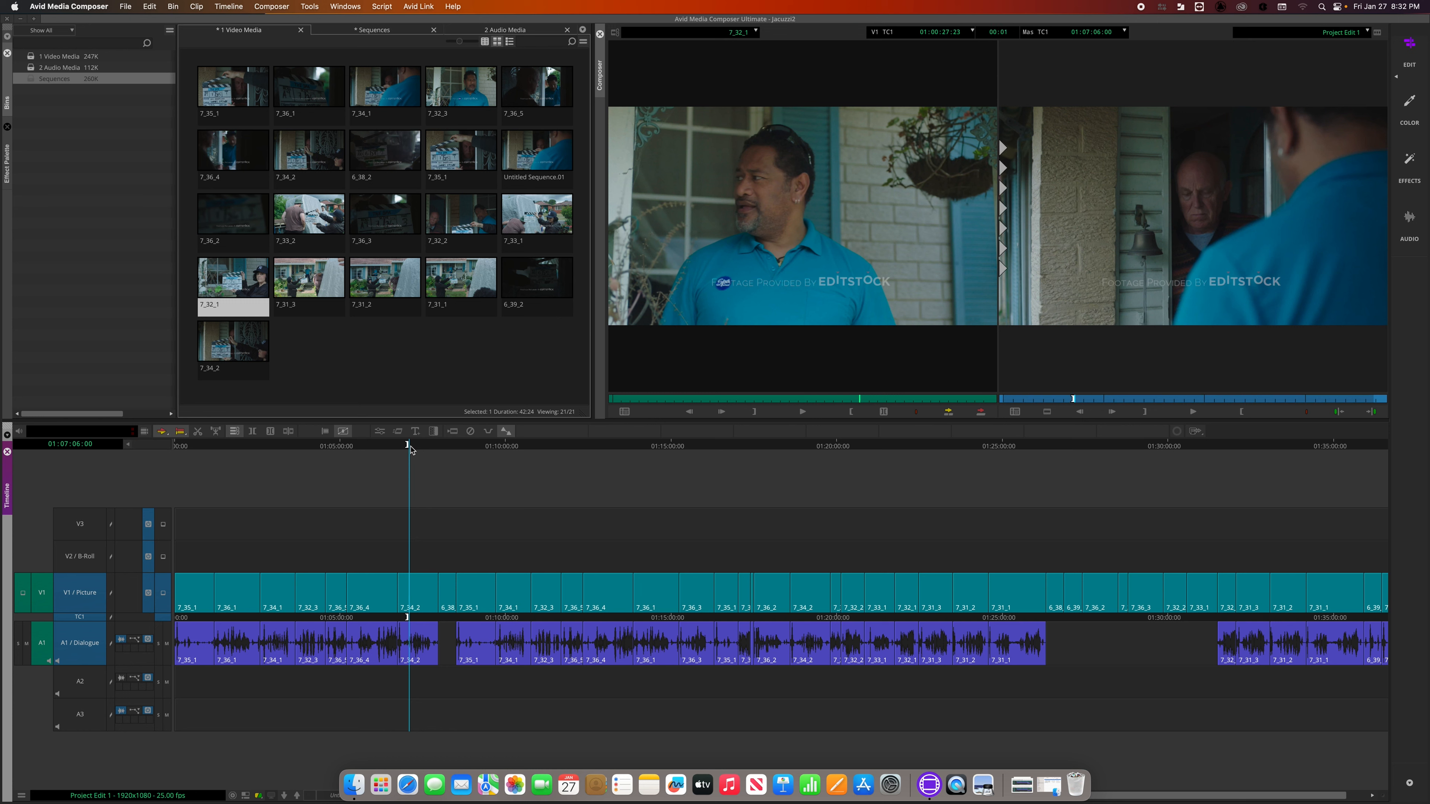
key("space")
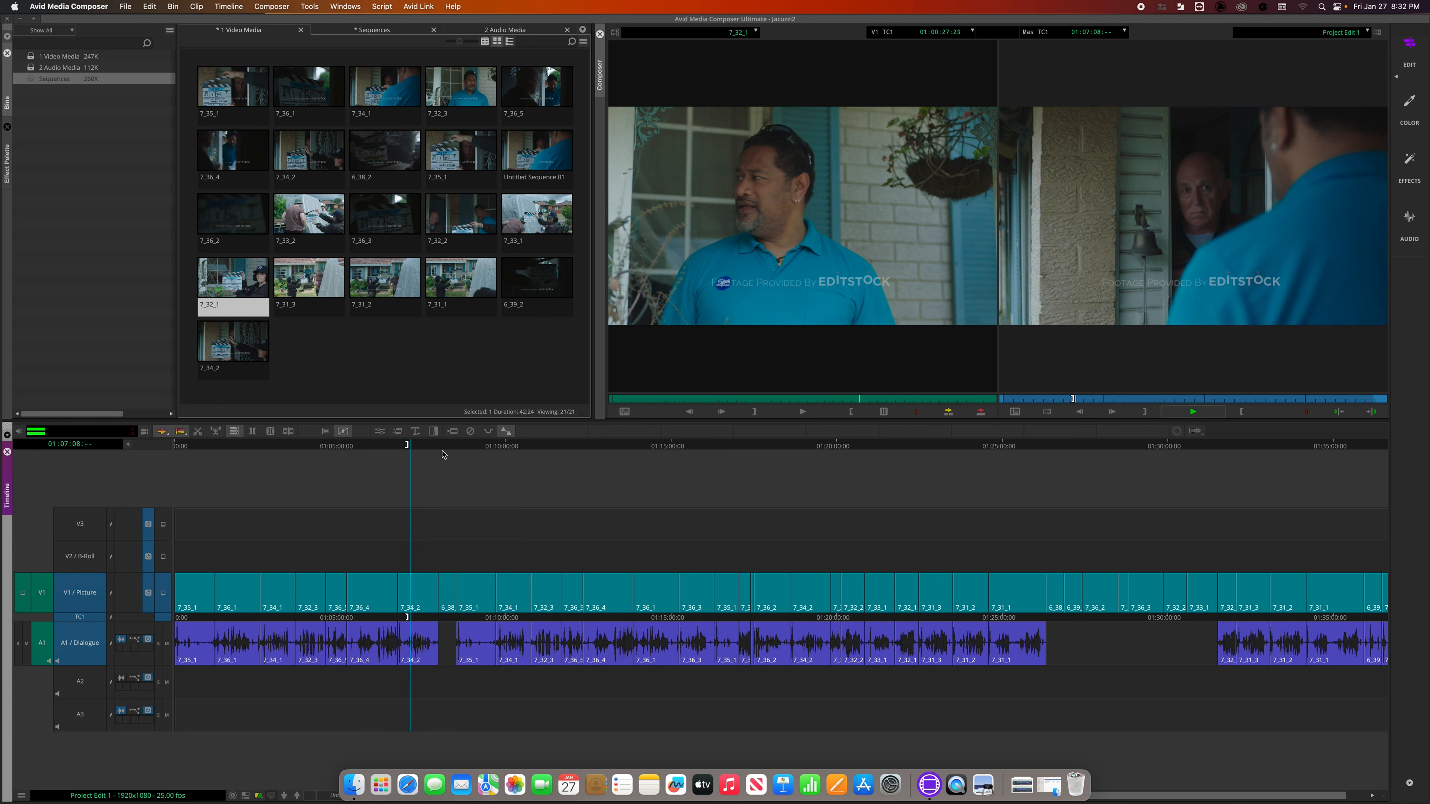
left_click(420, 448)
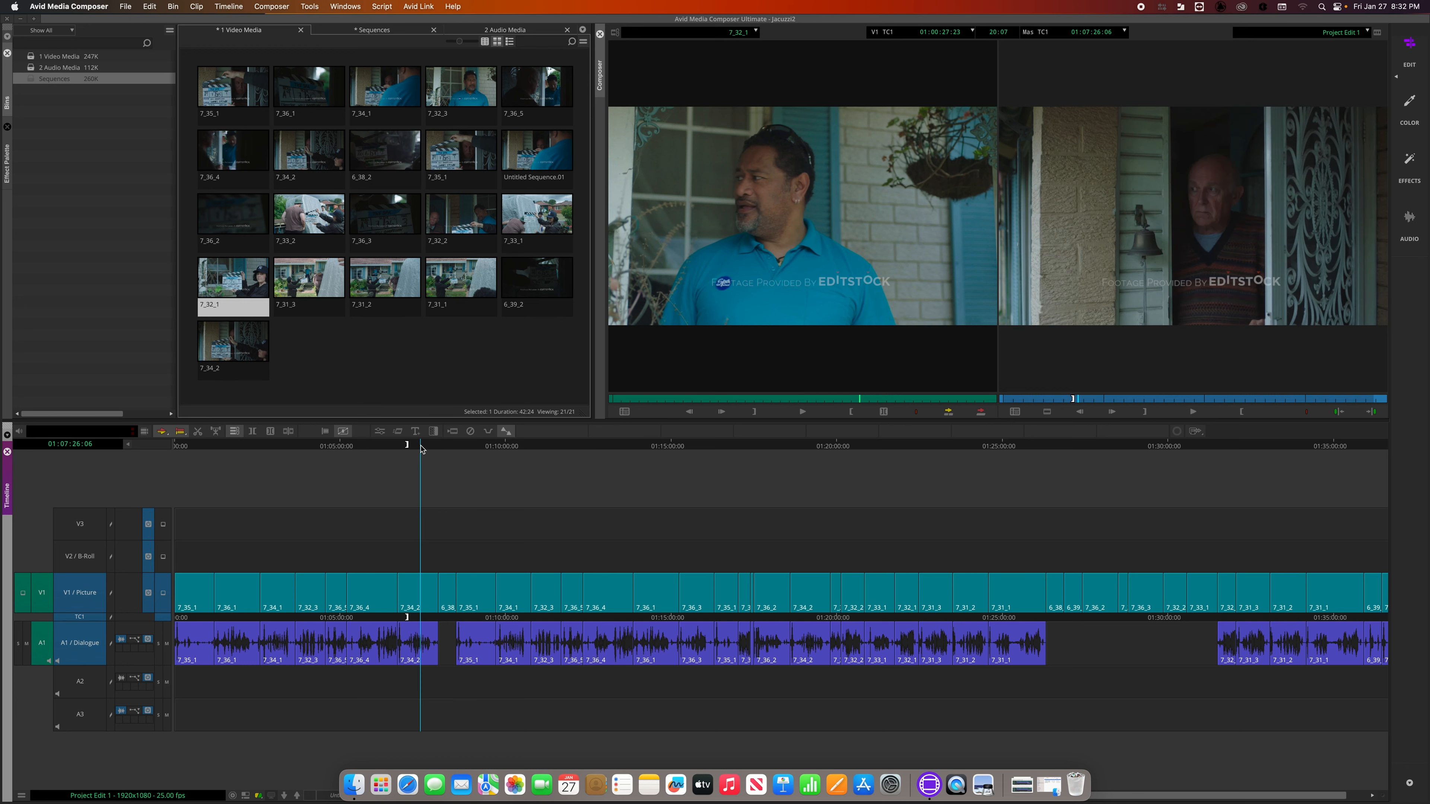
left_click_drag(421, 448, 419, 447)
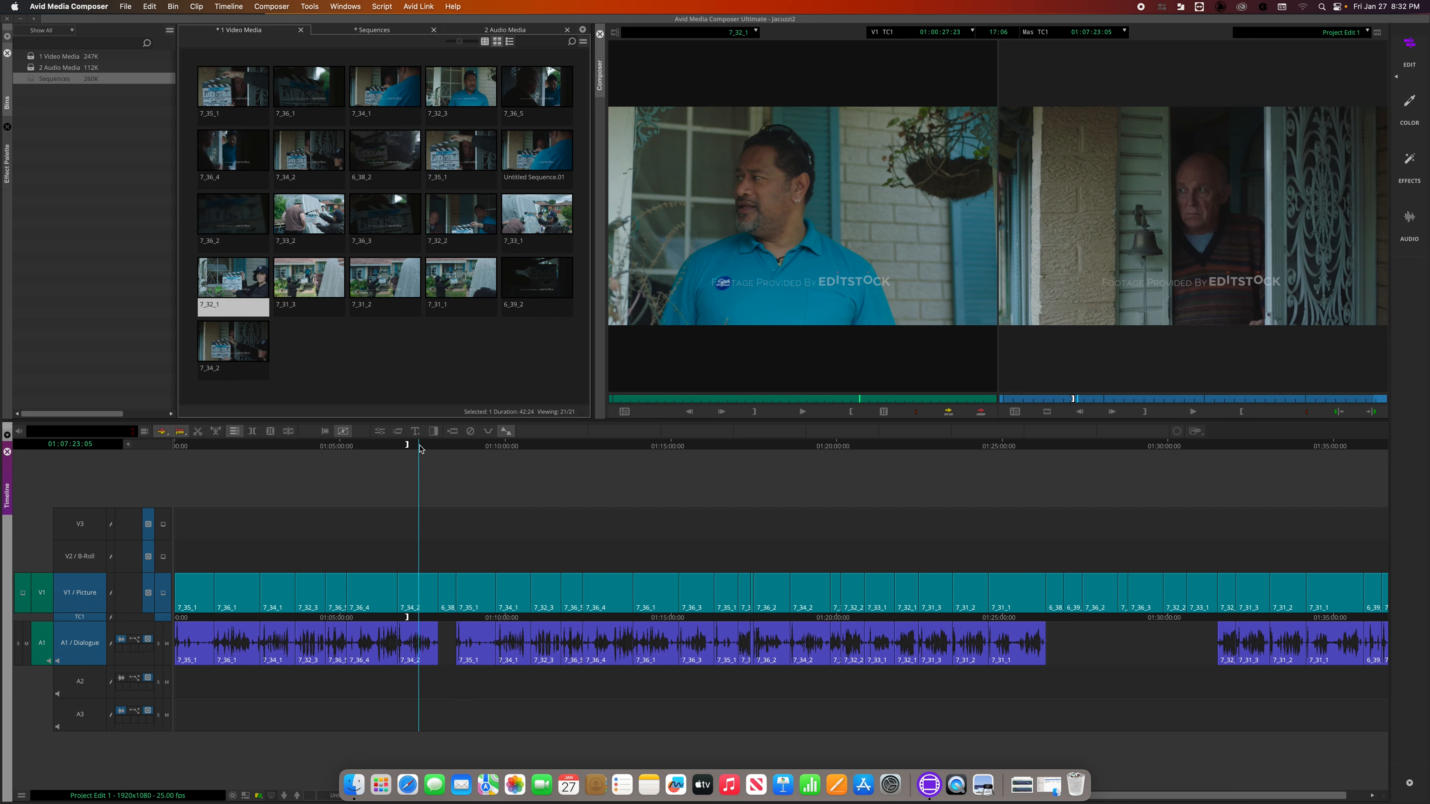
key("i")
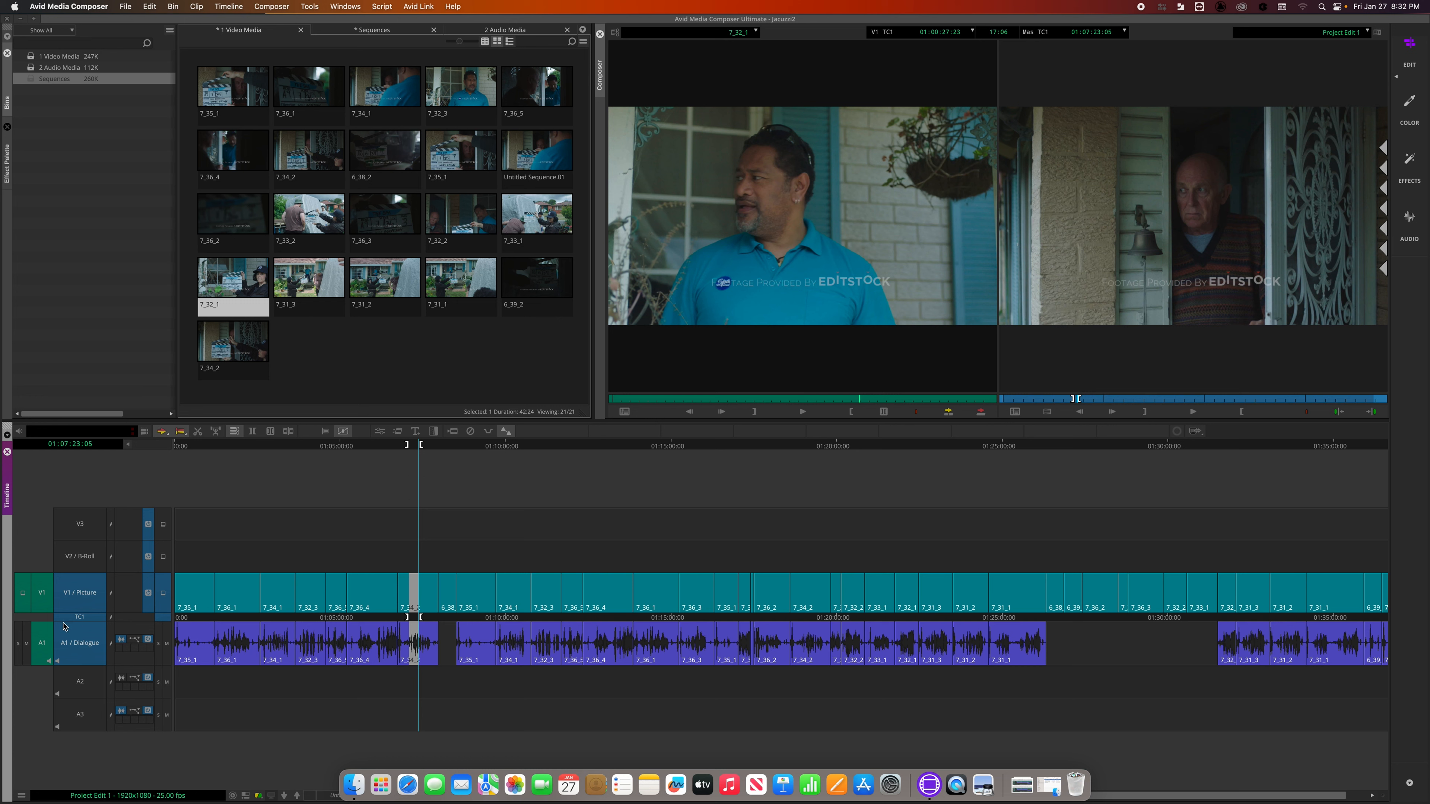
- Enable all record tracks, with source V1 patched to V1 / Picture and source A1 to A1 / Dialogue
left_click_drag(31, 496, 91, 761)
left_click(43, 591)
left_click(77, 594)
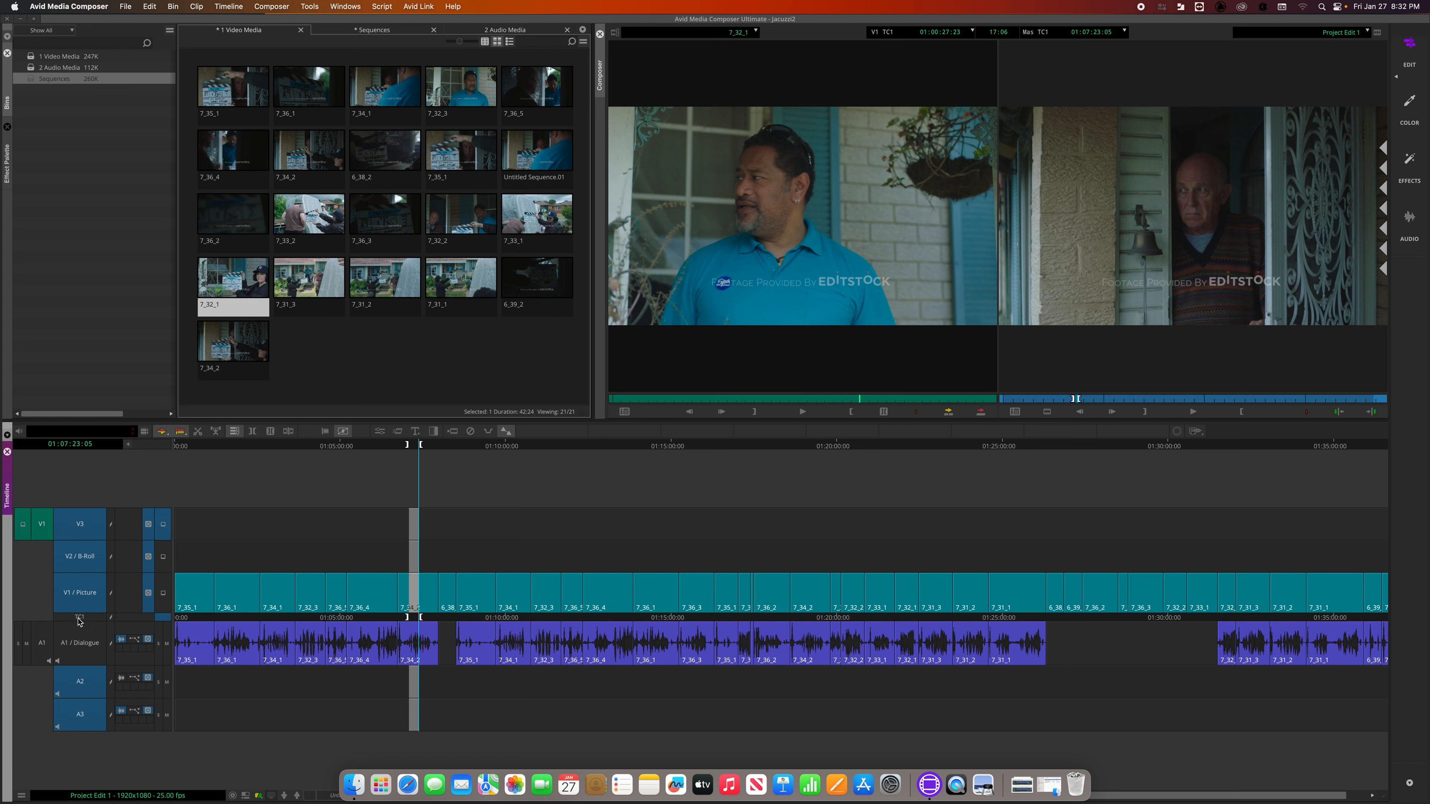
left_click(79, 628)
left_click_drag(47, 535, 82, 599)
left_click(85, 525)
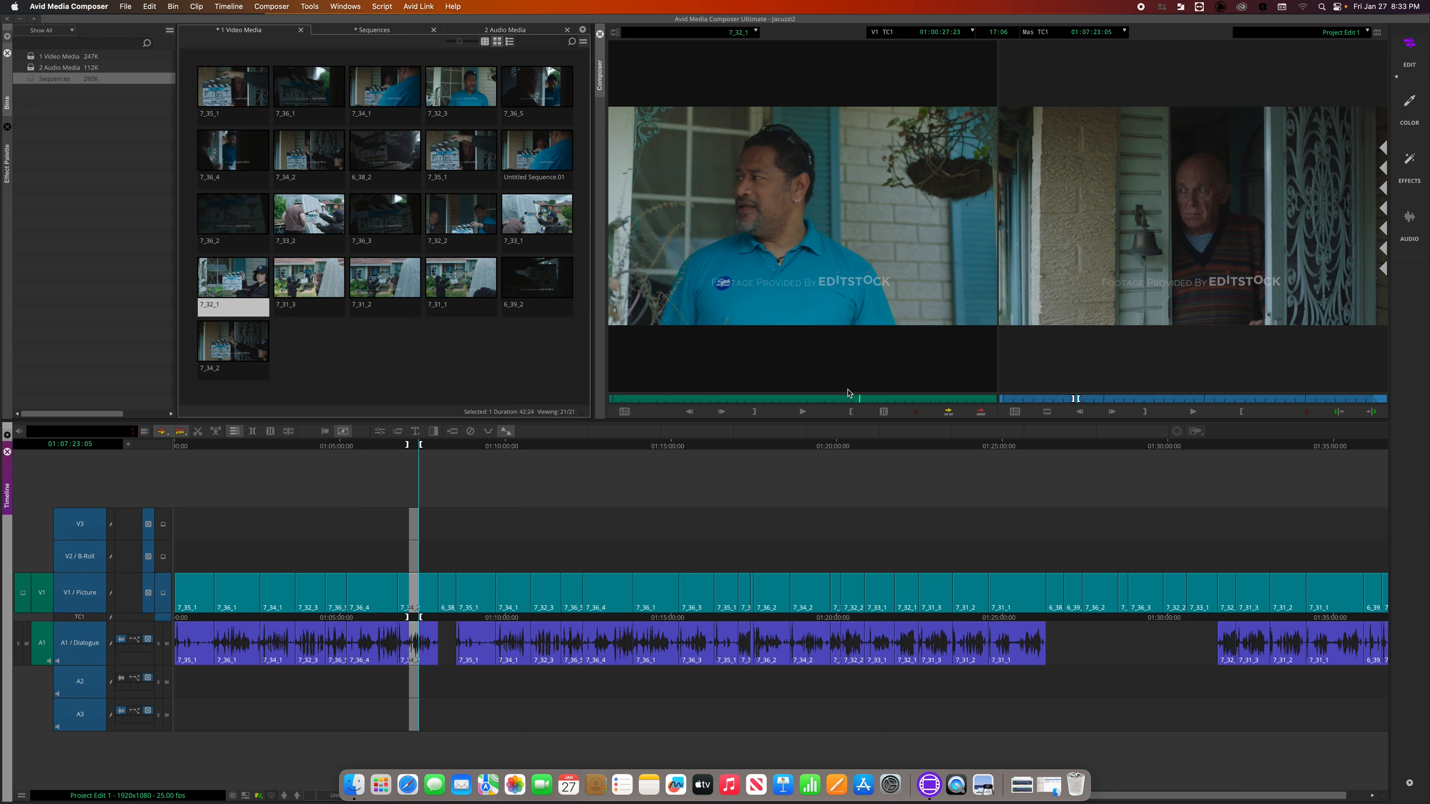
- Mark an In point at 01:00:17:09 and an Out point at 01:00:27:17 in source clip 7_32_1
left_click(837, 399)
left_click_drag(837, 402, 767, 400)
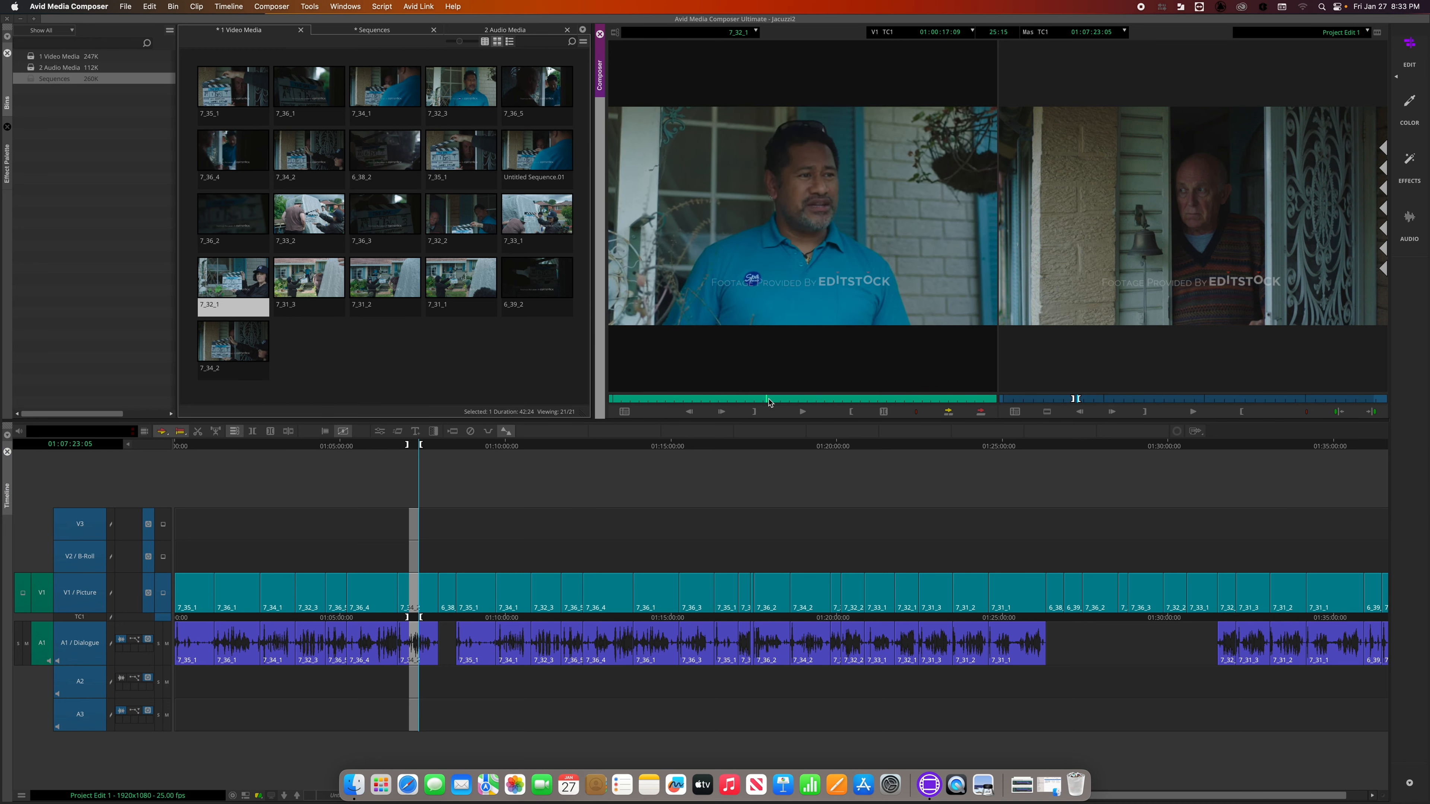
key("i")
left_click(857, 400)
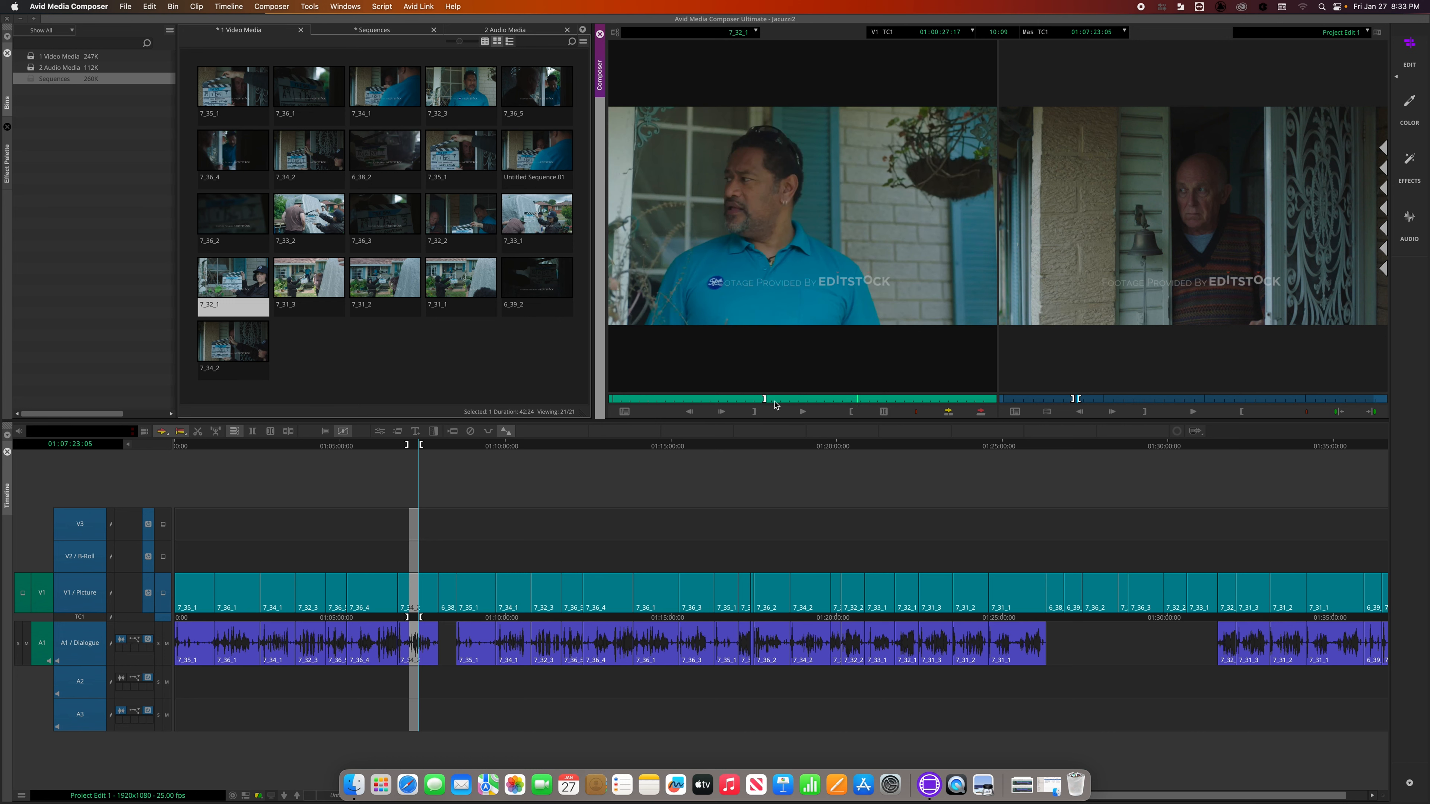
key("o")
- Cue source clip 7_32_1 to 01:00:16:23 and clear the In and Out points from the sequence
left_click(809, 401)
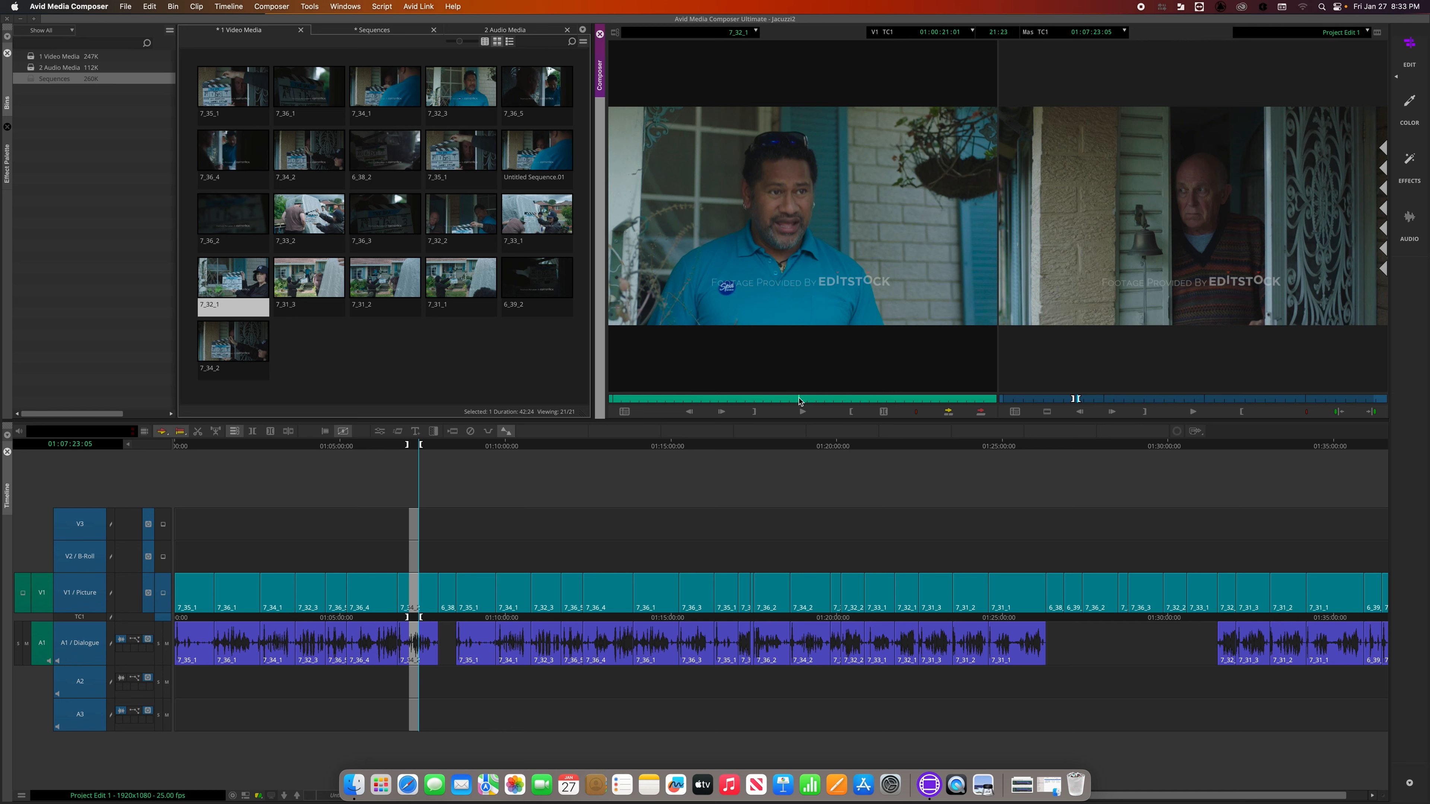
left_click(815, 400)
left_click_drag(813, 398, 763, 400)
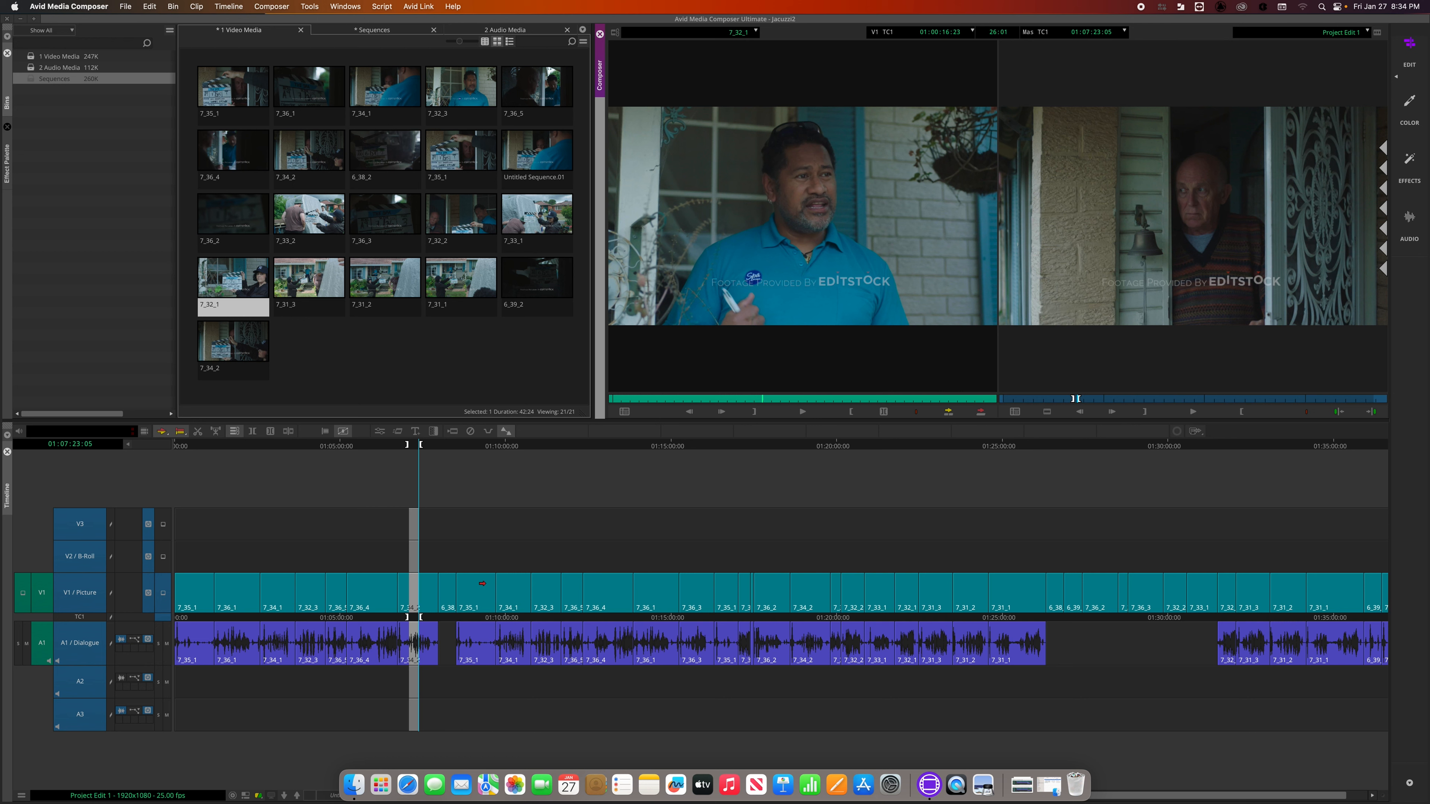
left_click(413, 450)
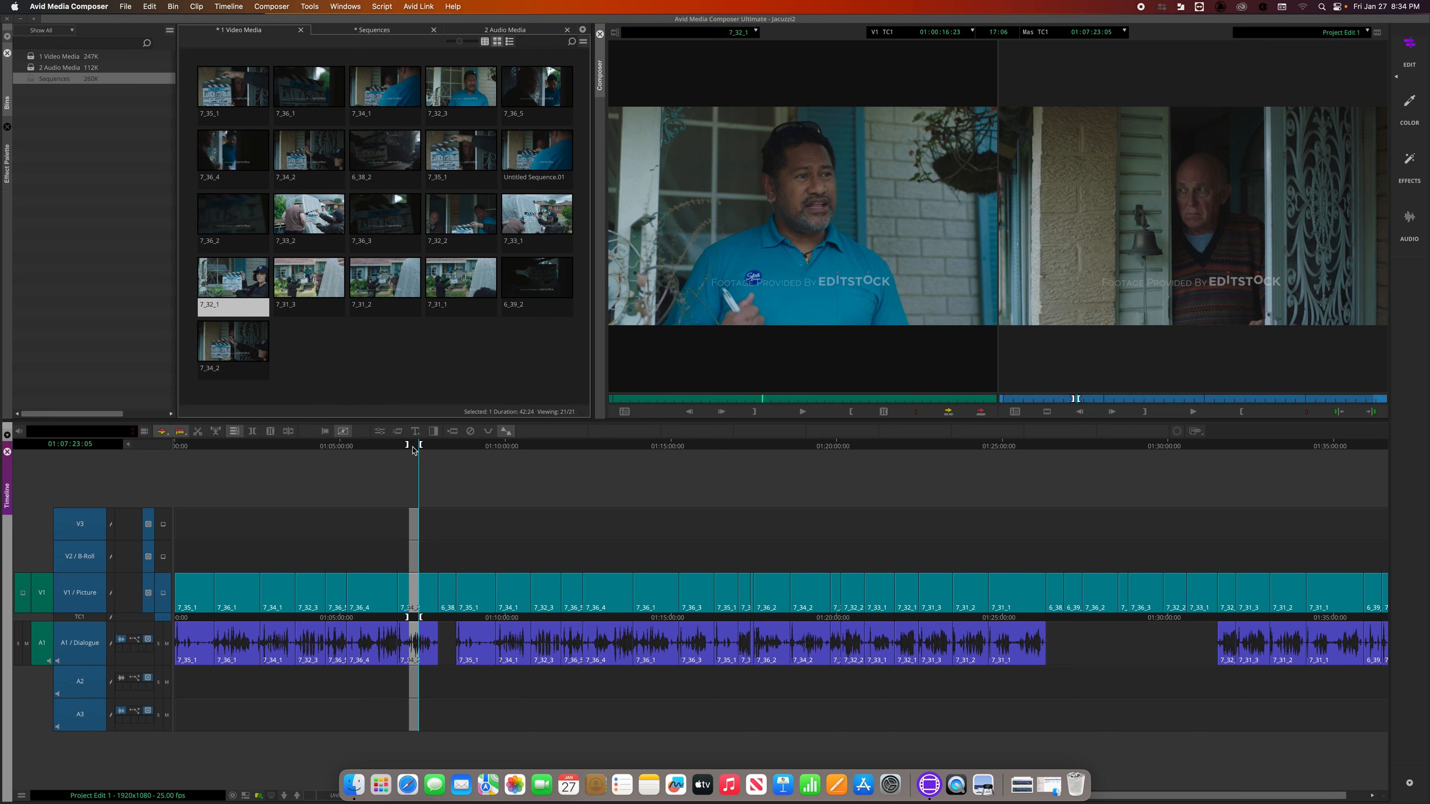
key("g")
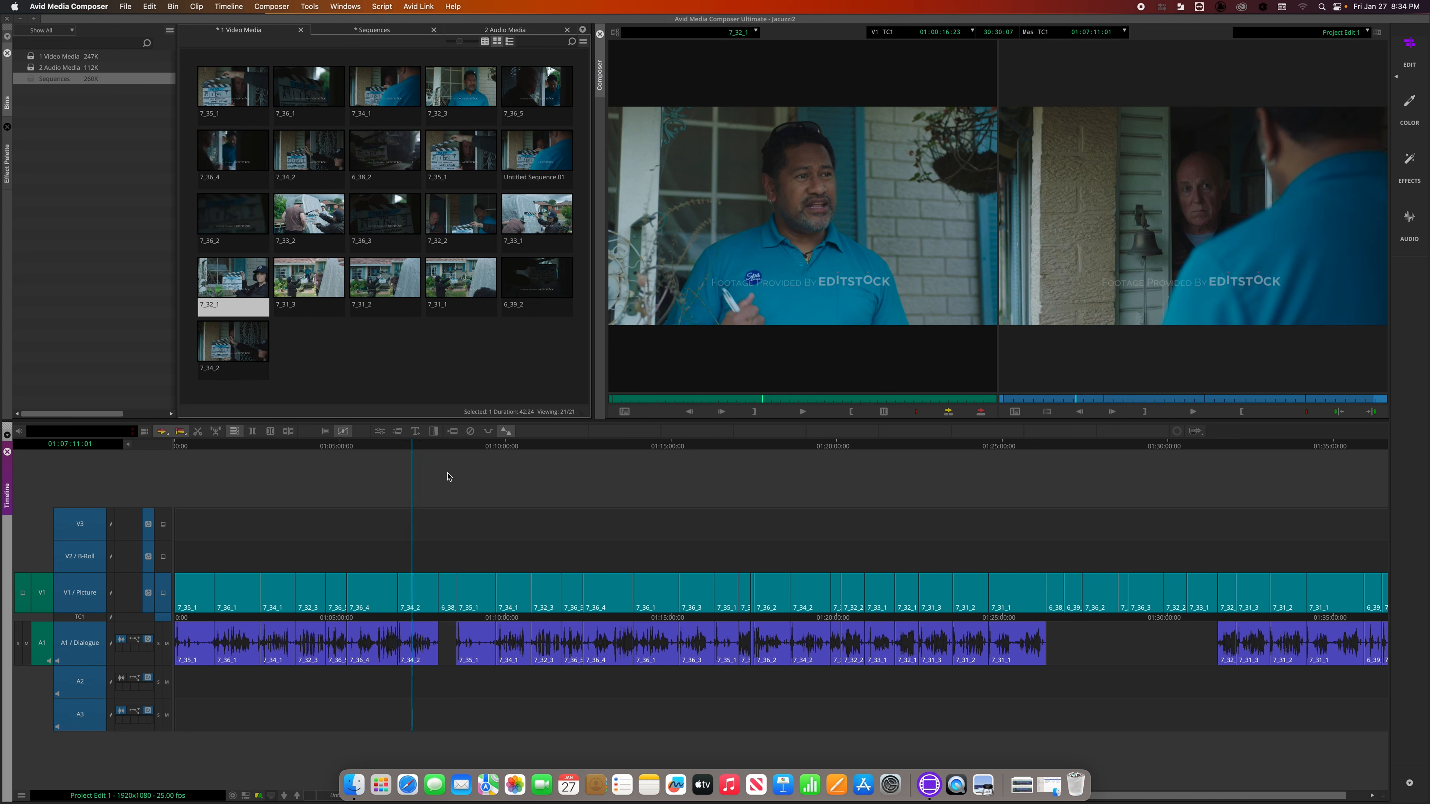
- Mark an In point at 01:00:16:23 and an Out point at 01:00:22:17 in source clip 7_32_1
left_click(843, 333)
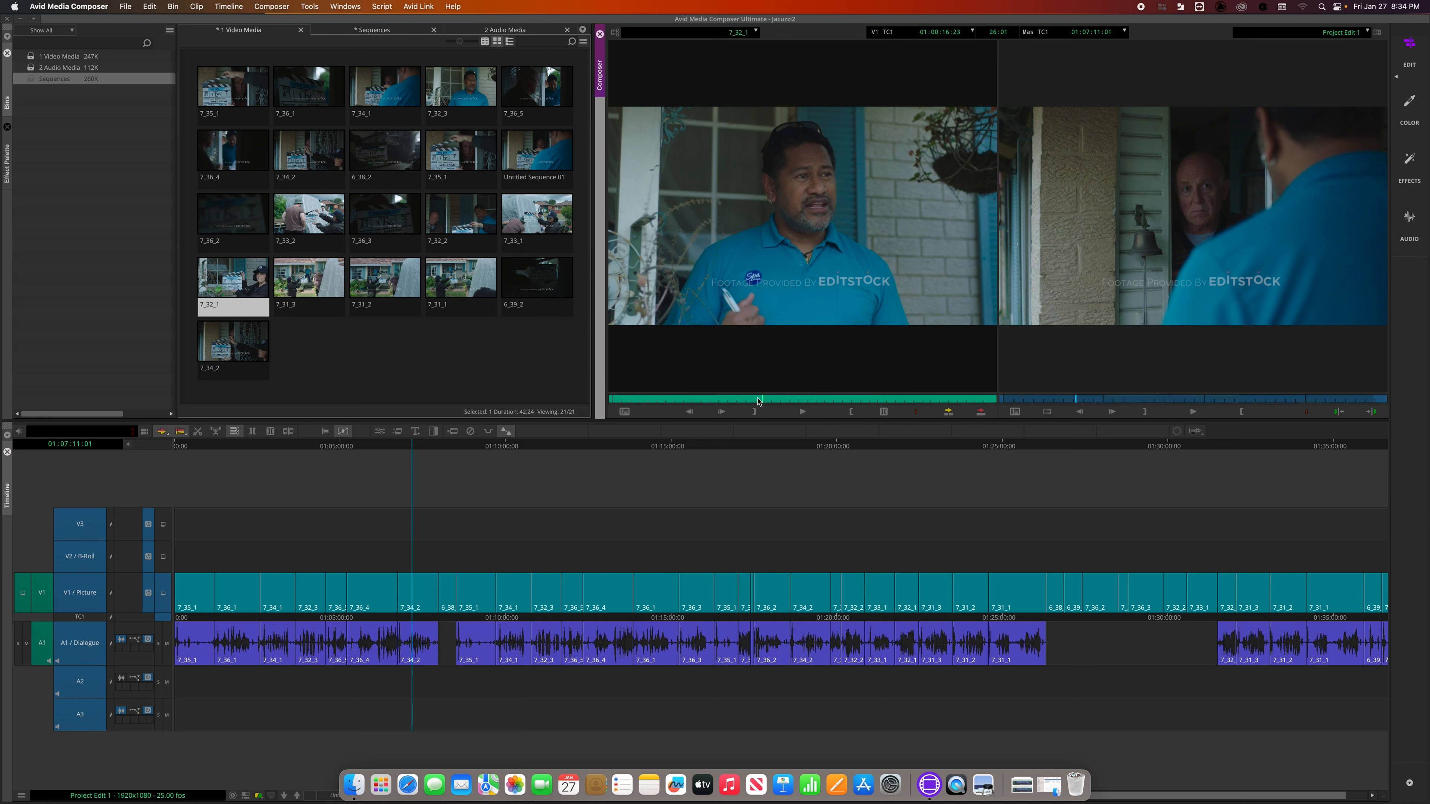
key("i")
left_click(814, 401)
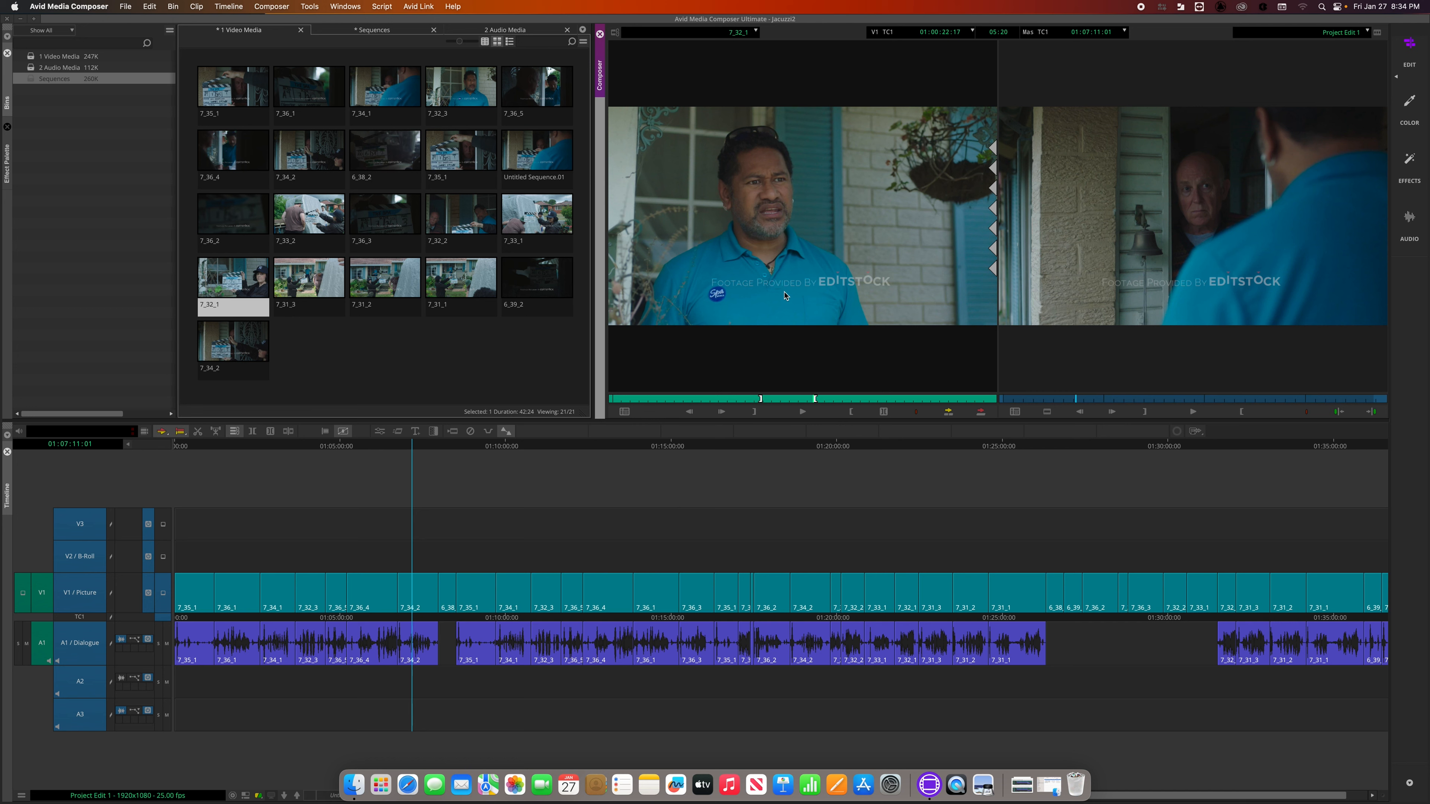
mouse_move(402, 448)
left_mouse_down()
mouse_move(430, 448)
mouse_move(414, 449)
left_mouse_up()
key("o")
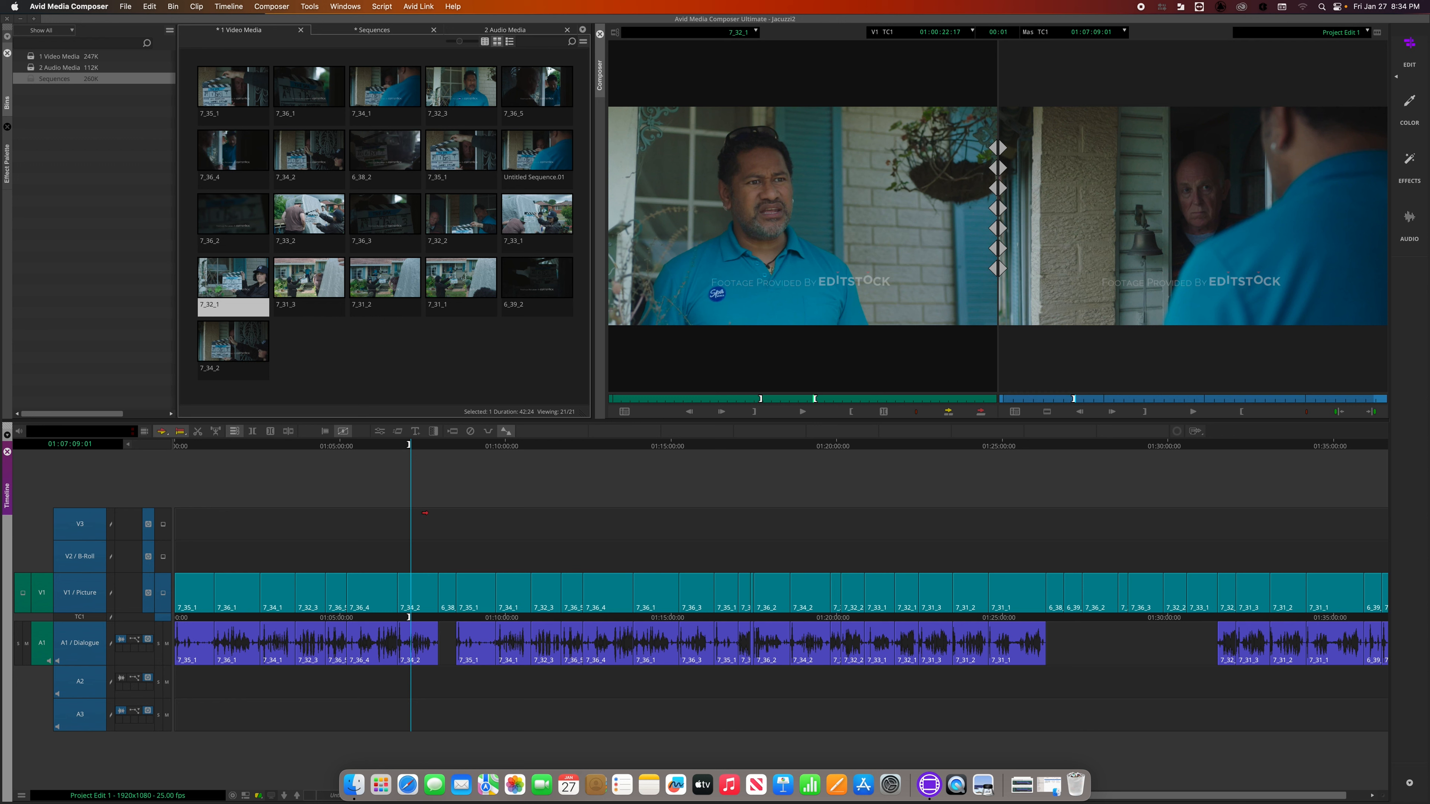
key("g")
key("space")
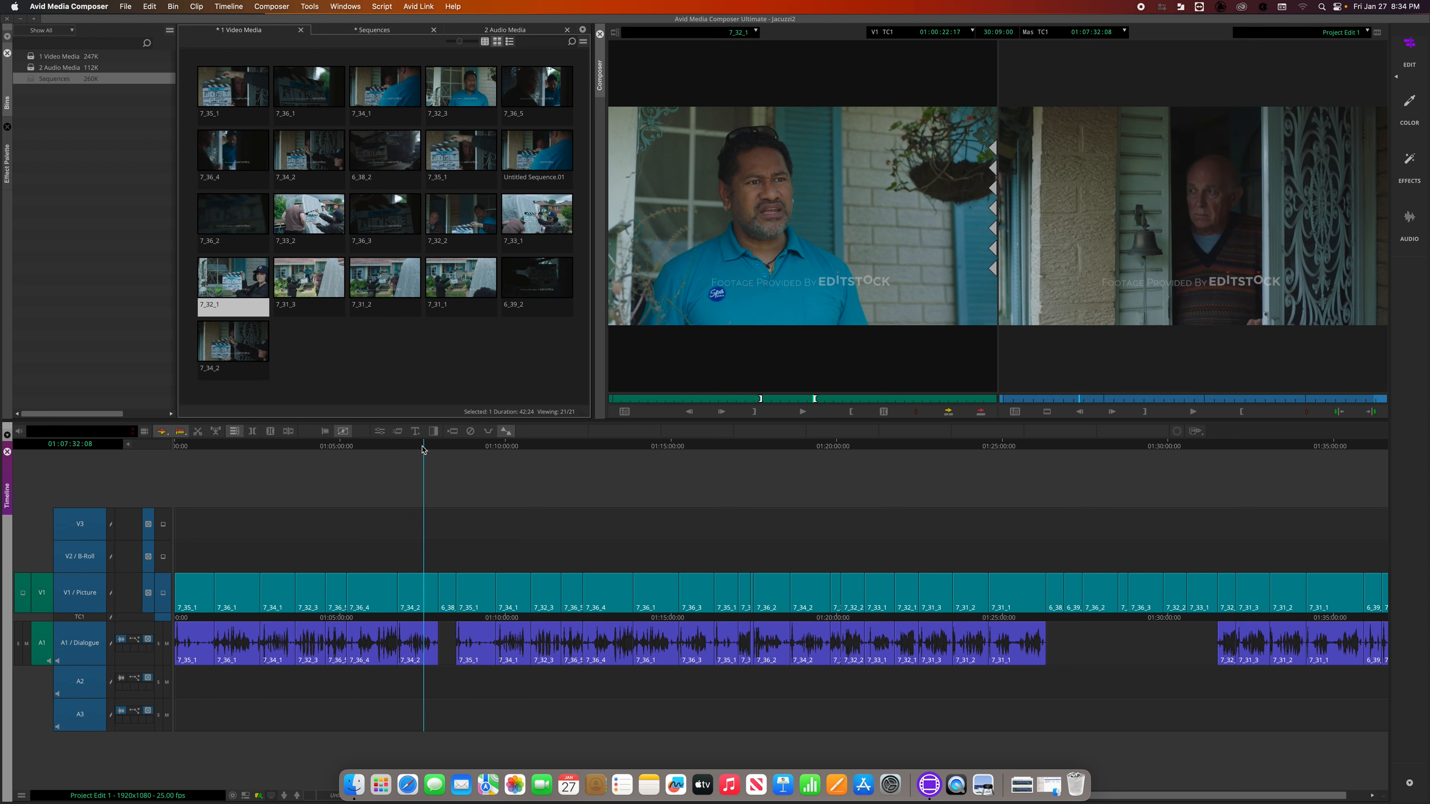
- Overwrite the marked section of 7_32_1 onto V1 / Picture and A1 / Dialogue at 01:07:10:10 and review the surrounding footage
left_click(409, 451)
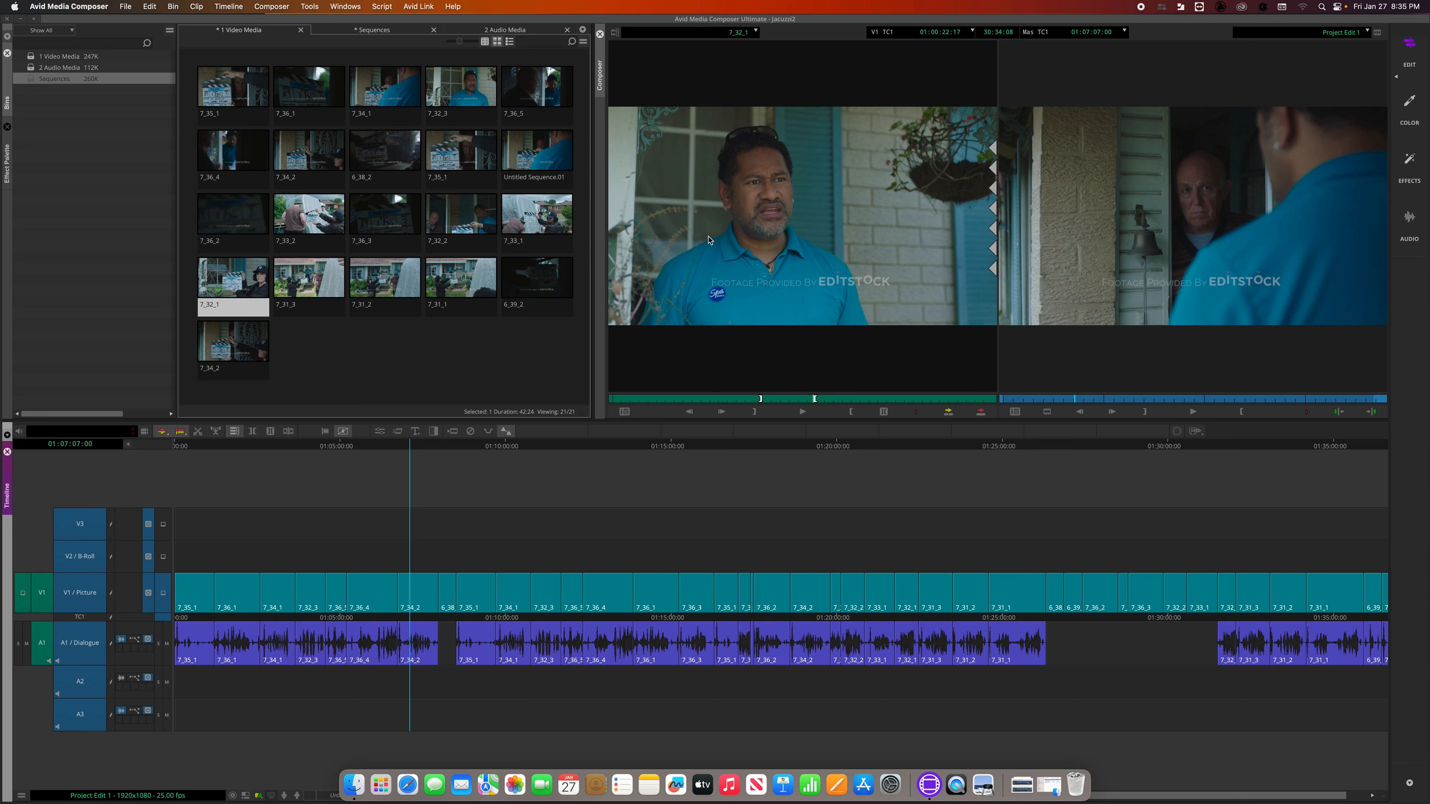
key("space")
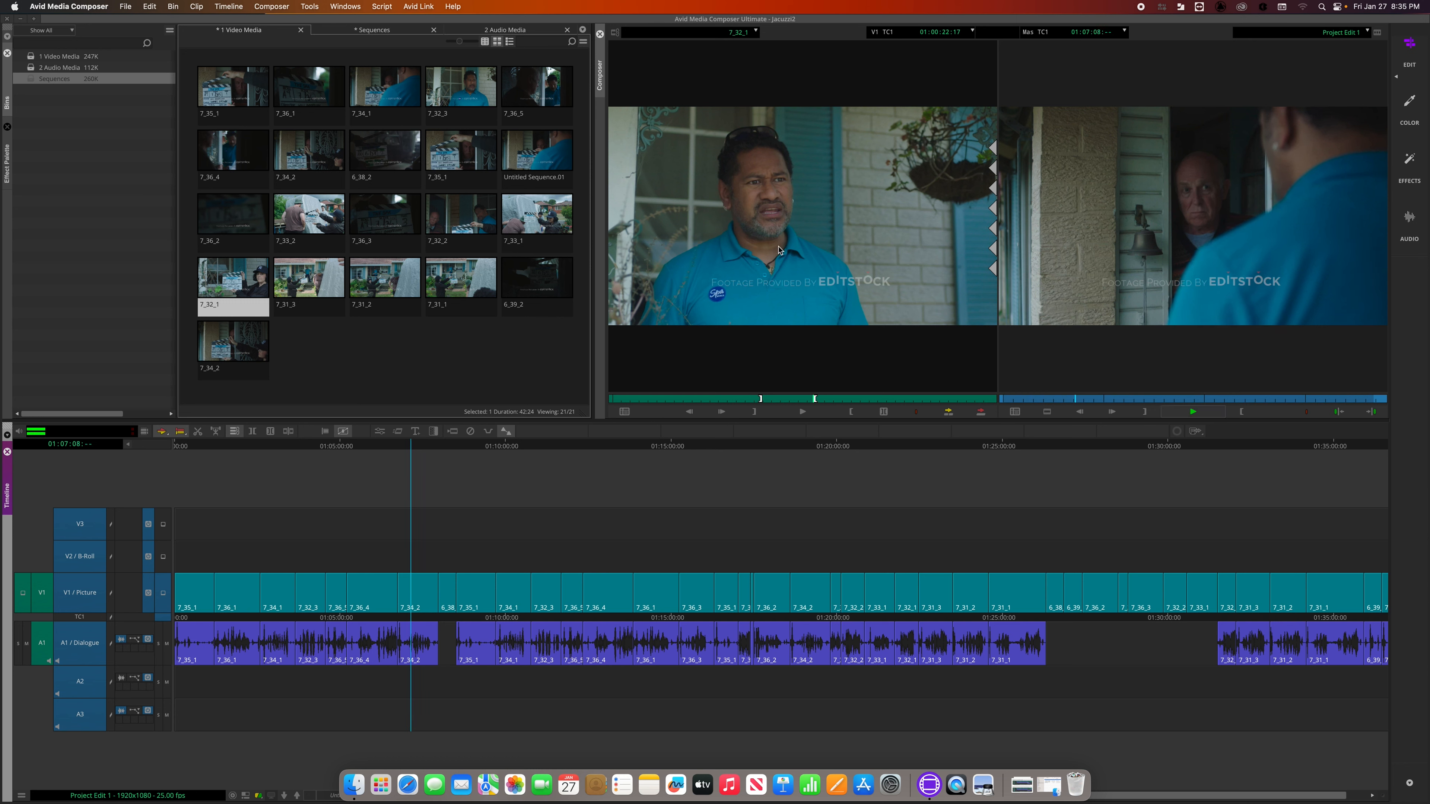
left_click(789, 260)
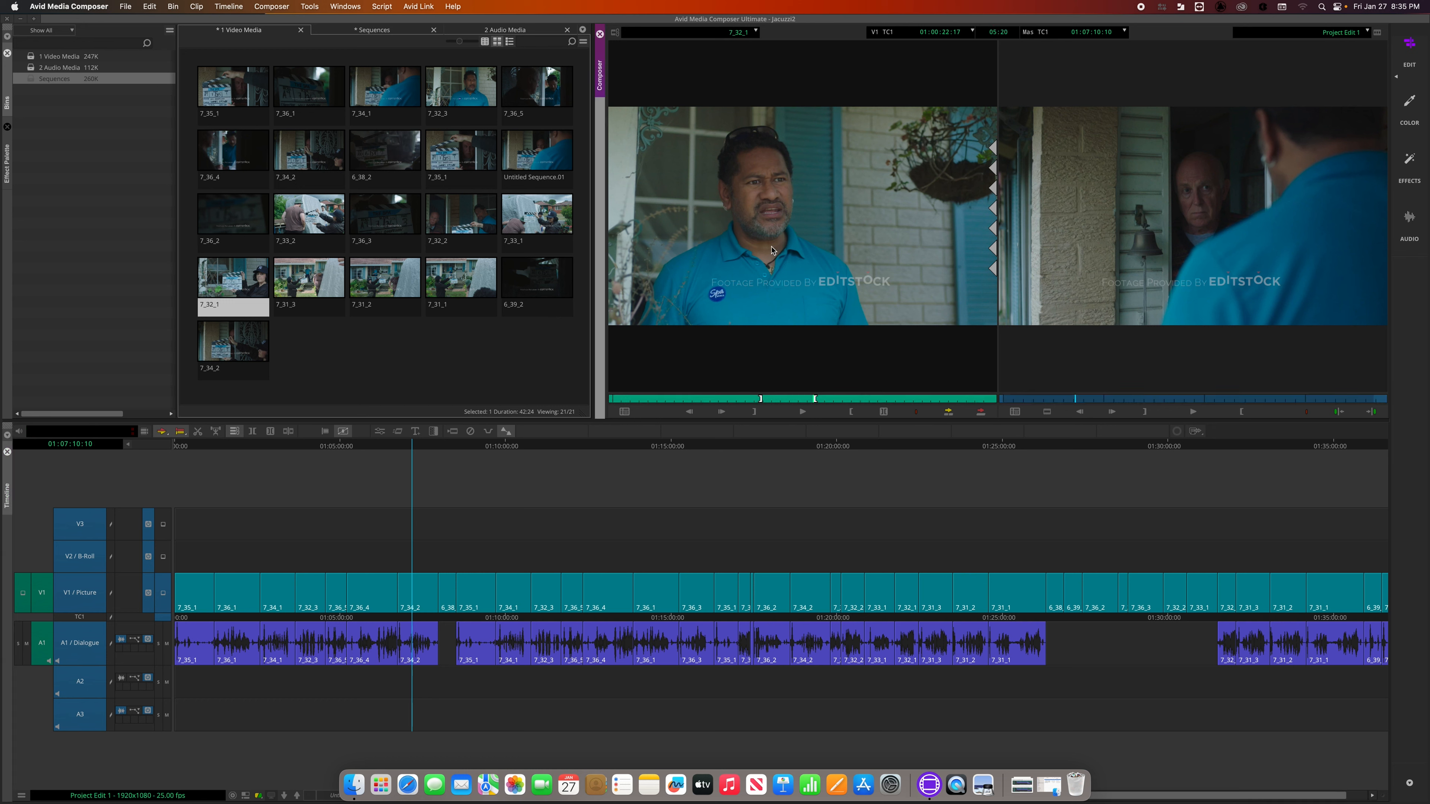
key("space")
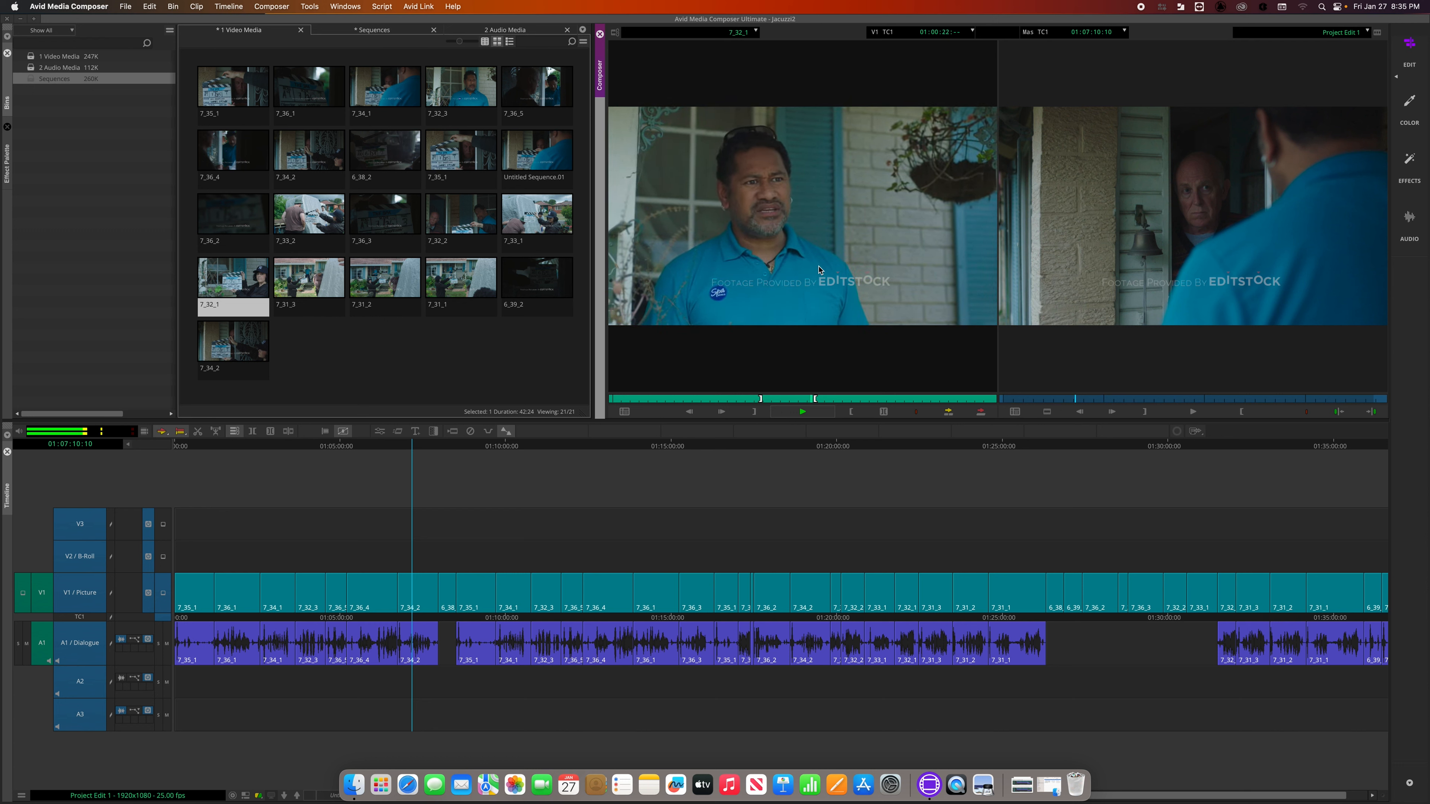
key("space")
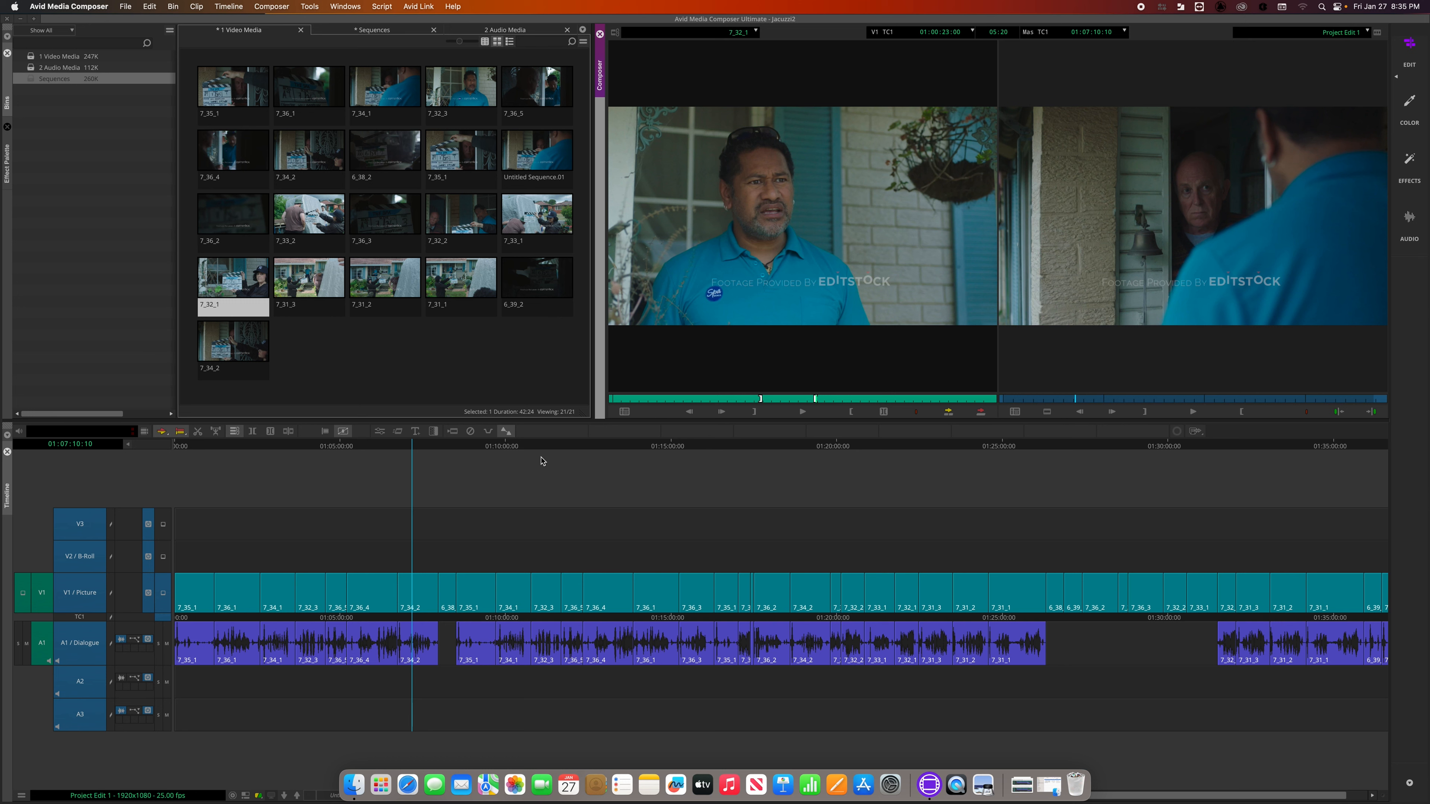
key("b")
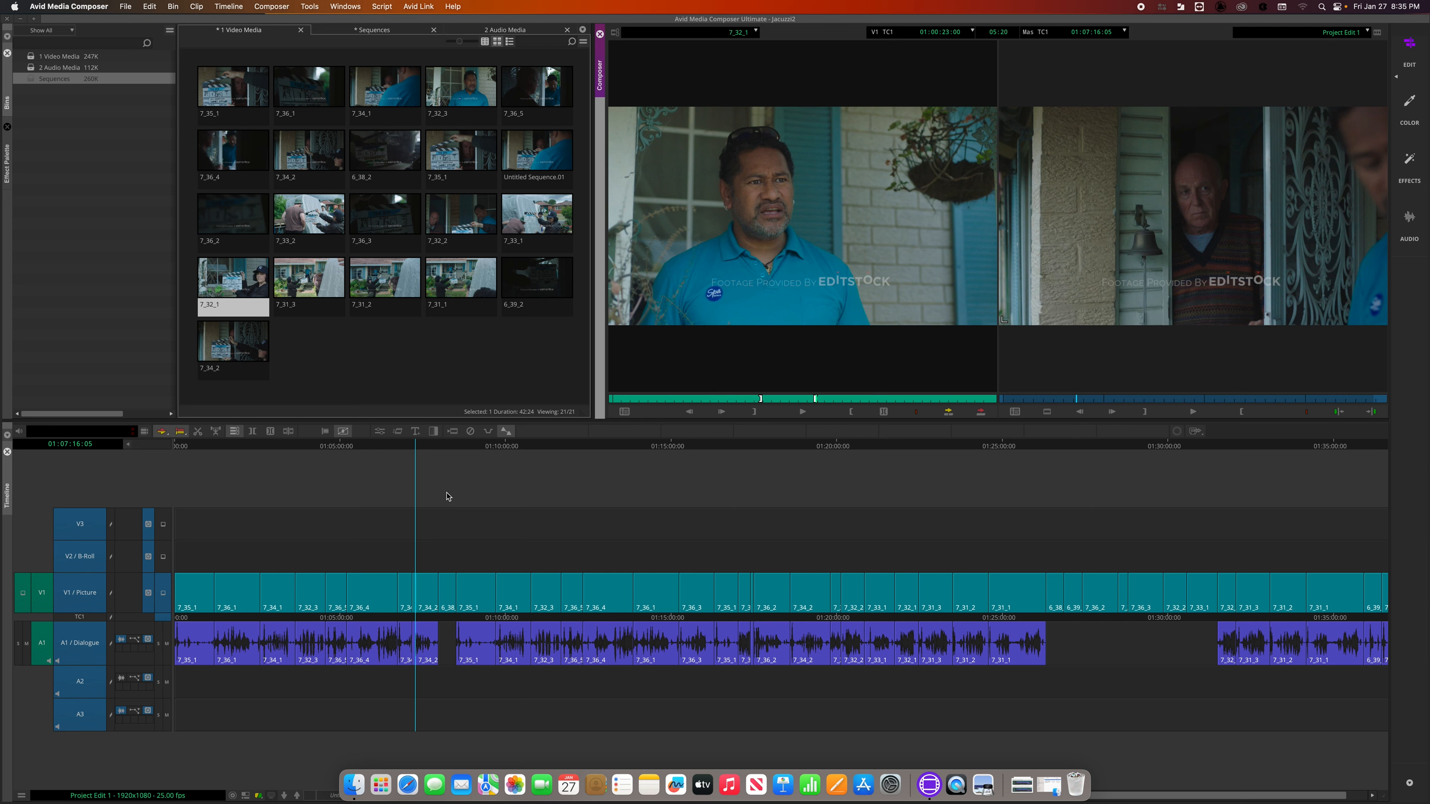
left_click_drag(413, 452, 431, 448)
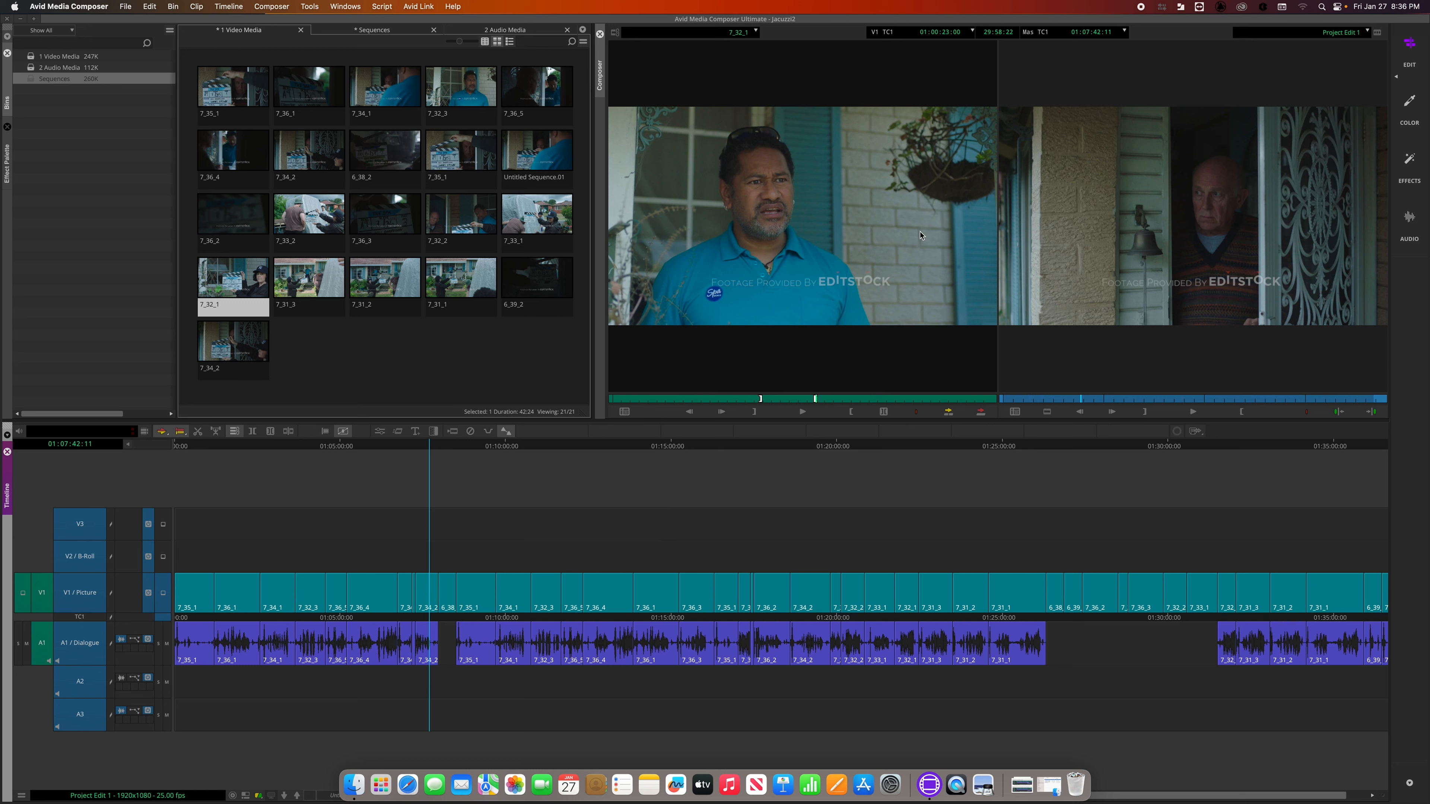
left_click(417, 446)
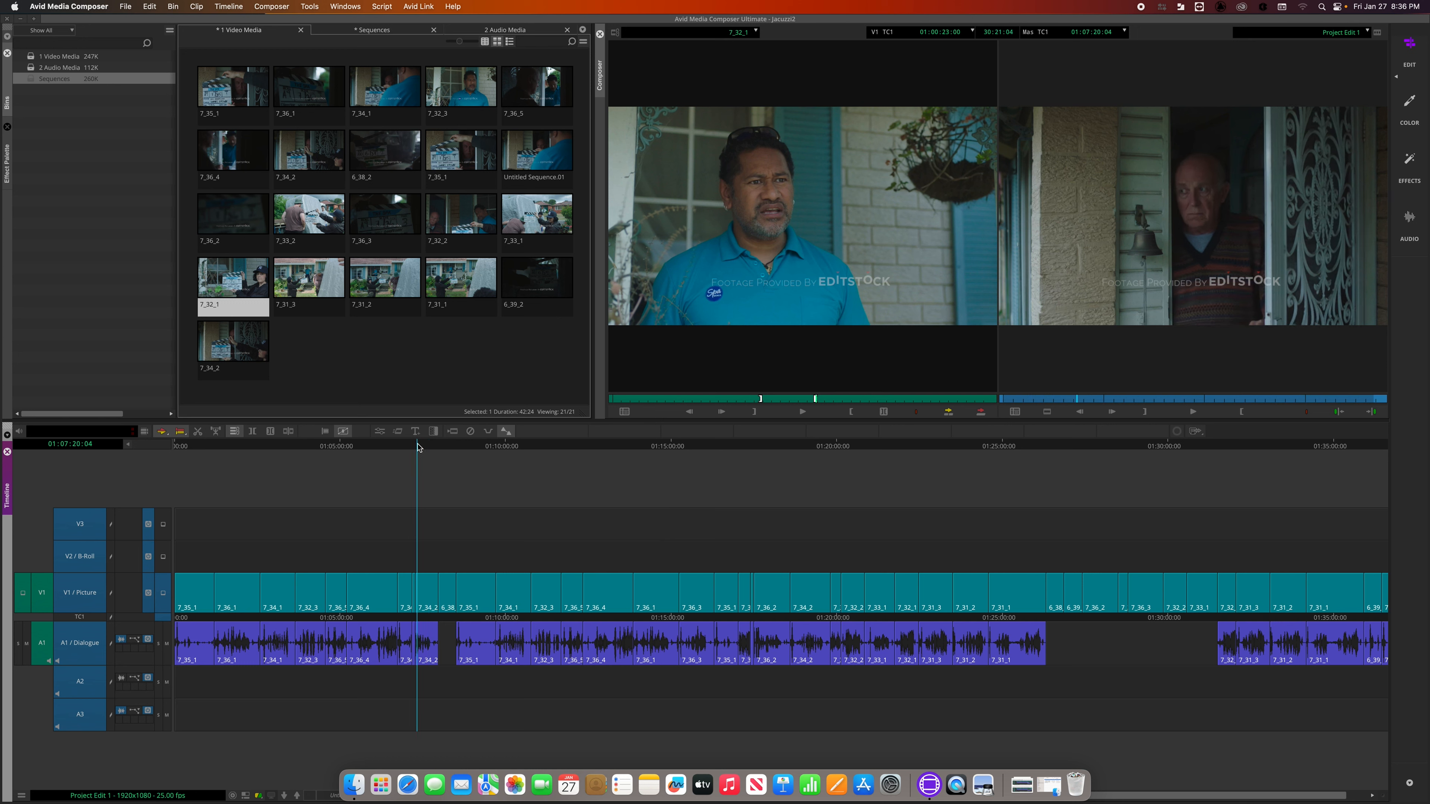
left_click_drag(417, 444, 427, 452)
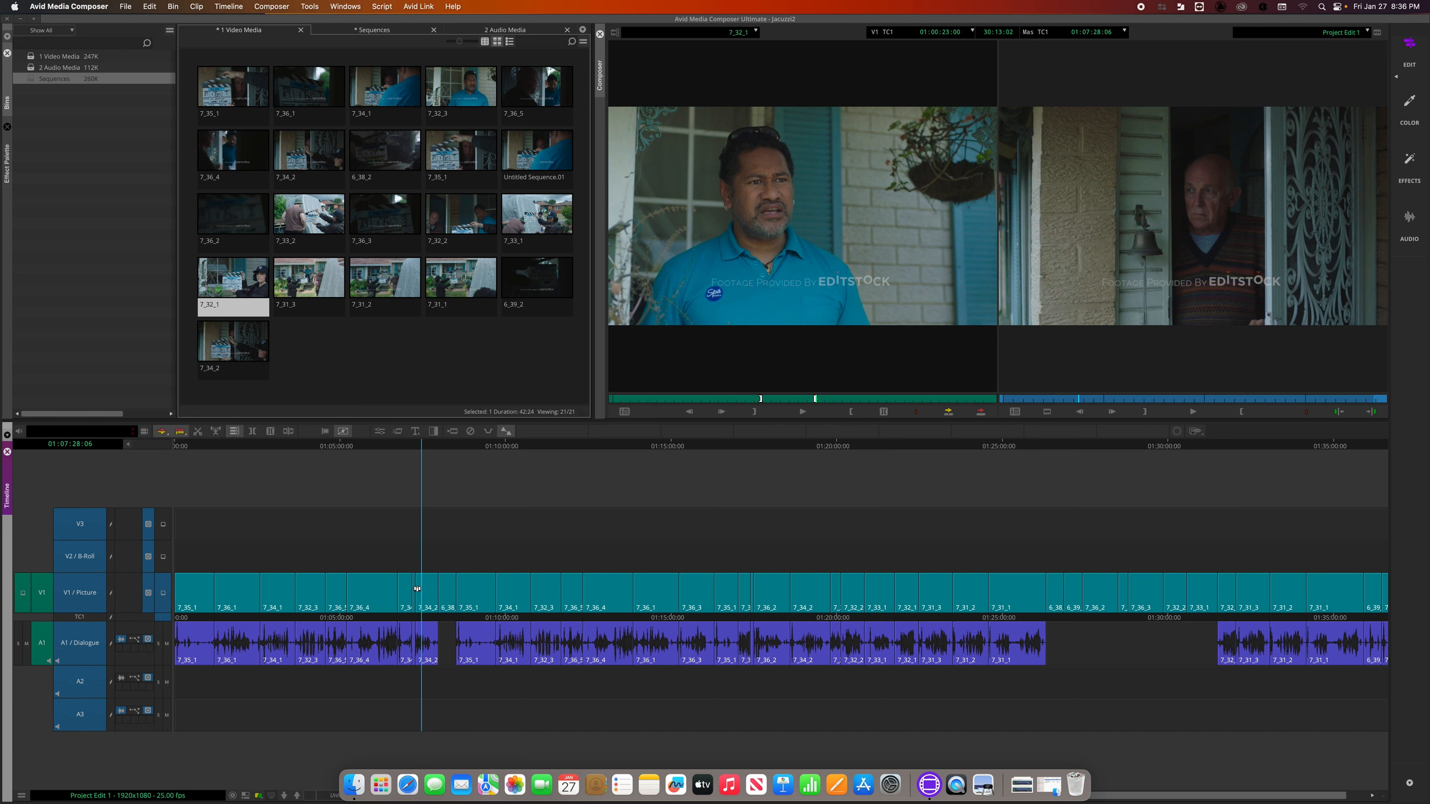
- Disable record tracks A1 / Dialogue and A2, and overwrite the marked section of 7_32_1 onto V1 / Picture at 01:05:57:05
left_click(91, 653)
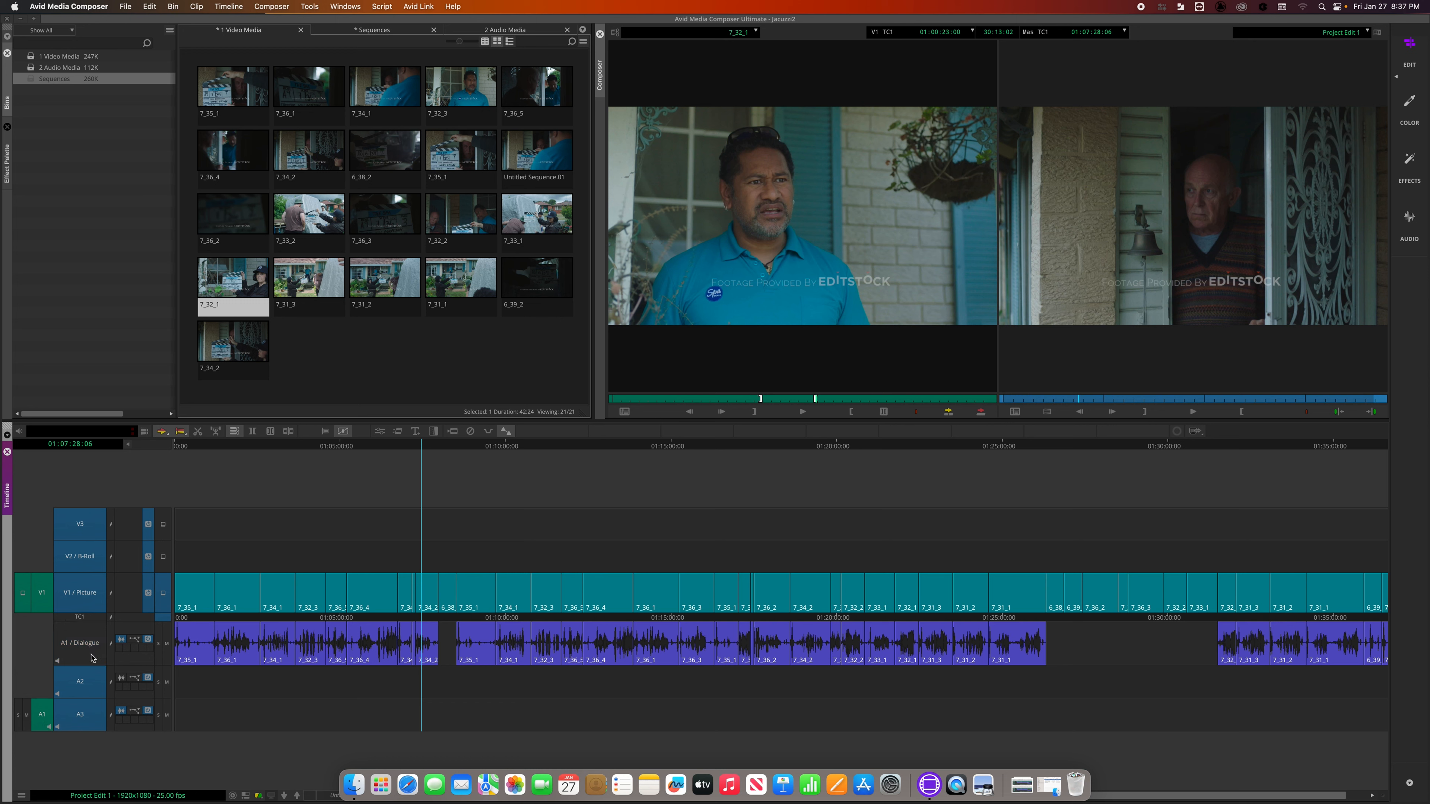
left_click(88, 683)
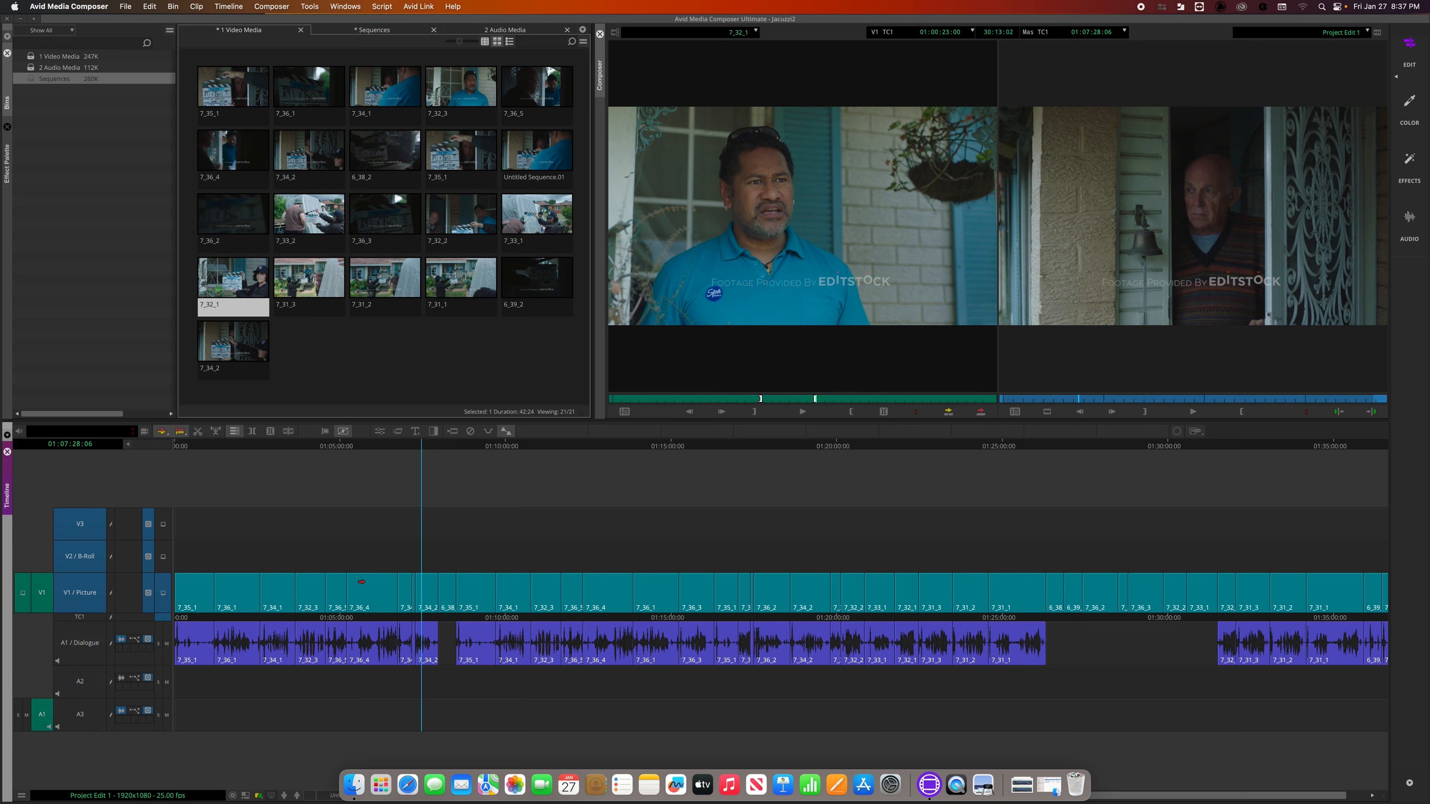
left_click_drag(426, 445, 372, 448)
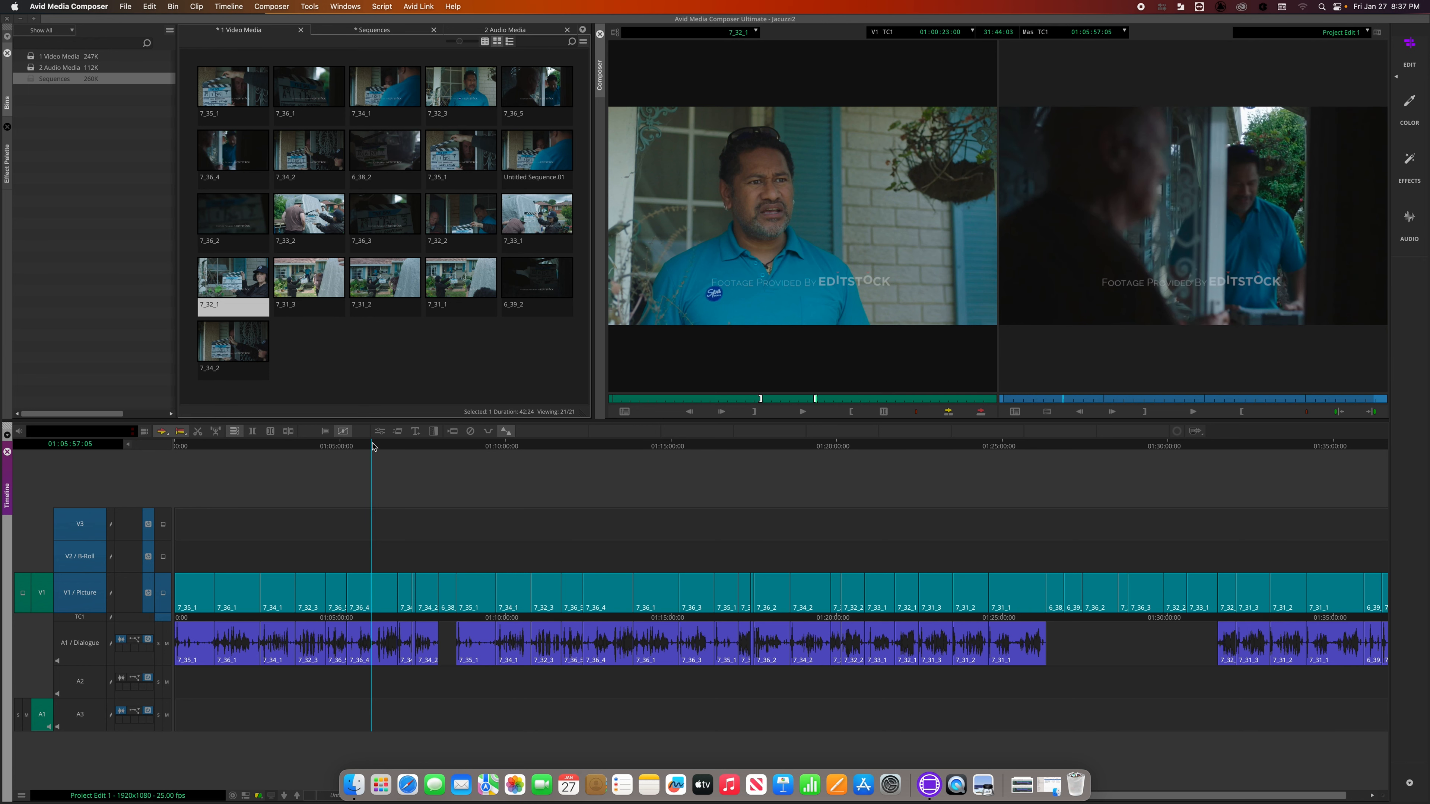
key("b")
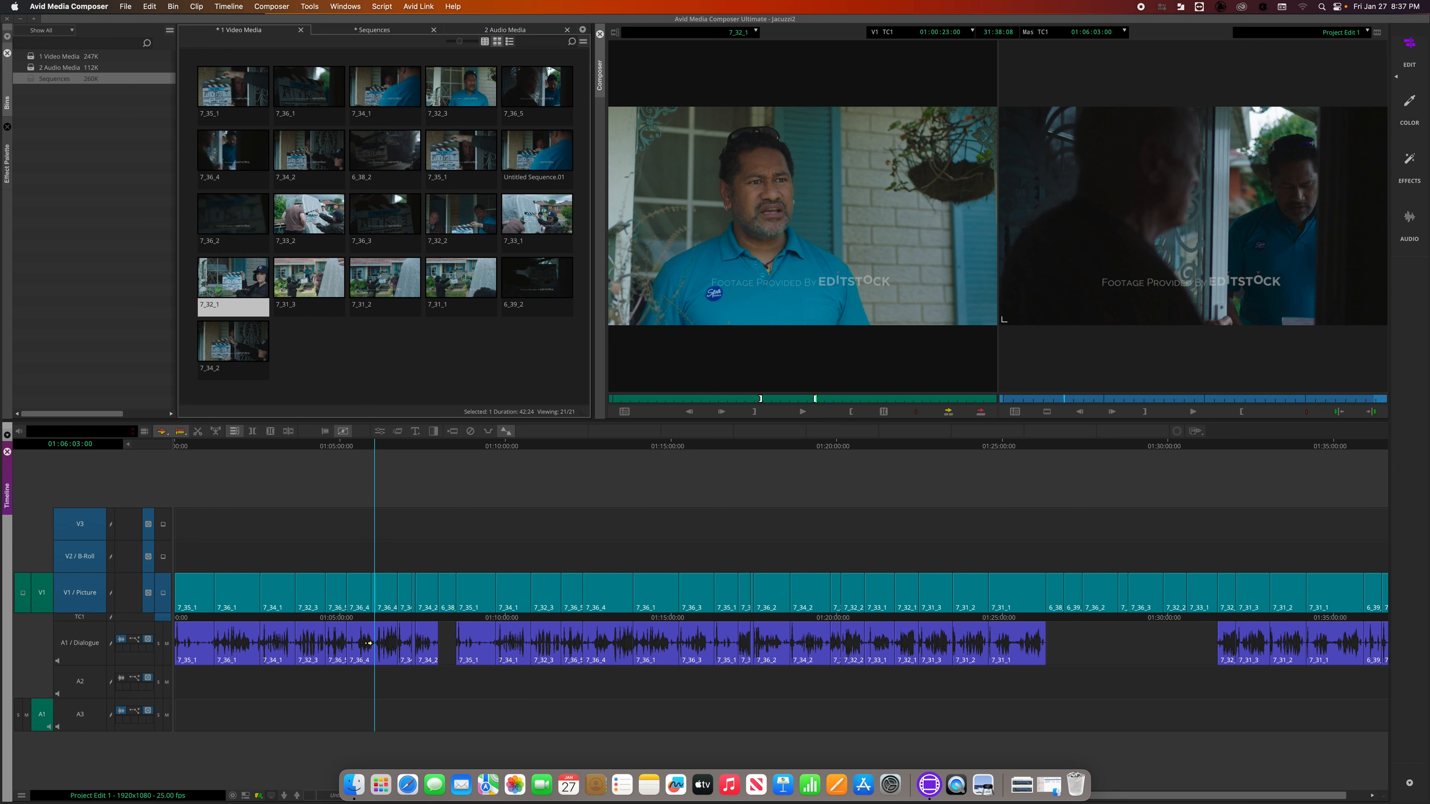
- Play the sequence from 01:05:54:04 to check the picture and dialogue around the new overwrite edit
left_click(371, 446)
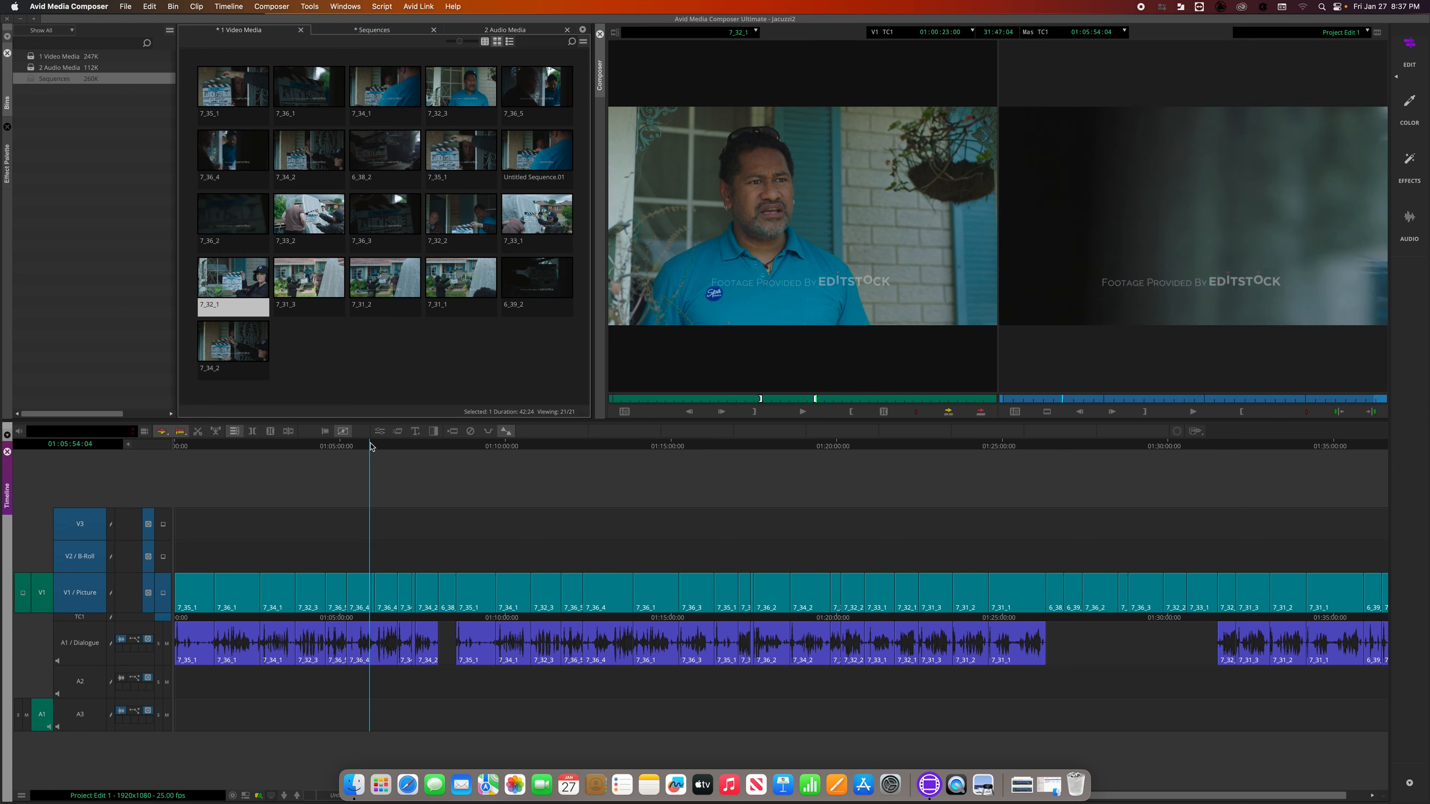
left_click_drag(371, 444, 369, 444)
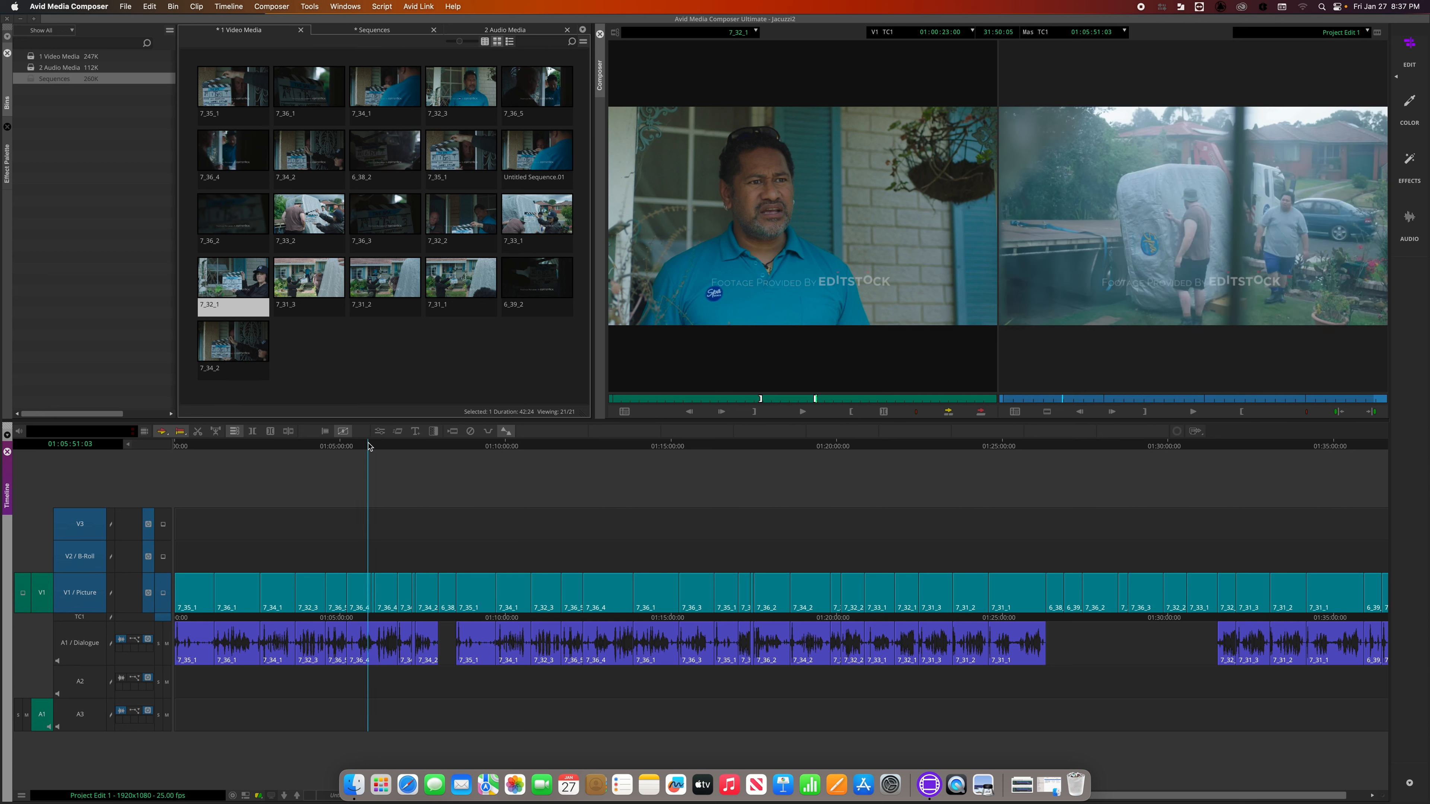
left_click(371, 446)
left_click(371, 447)
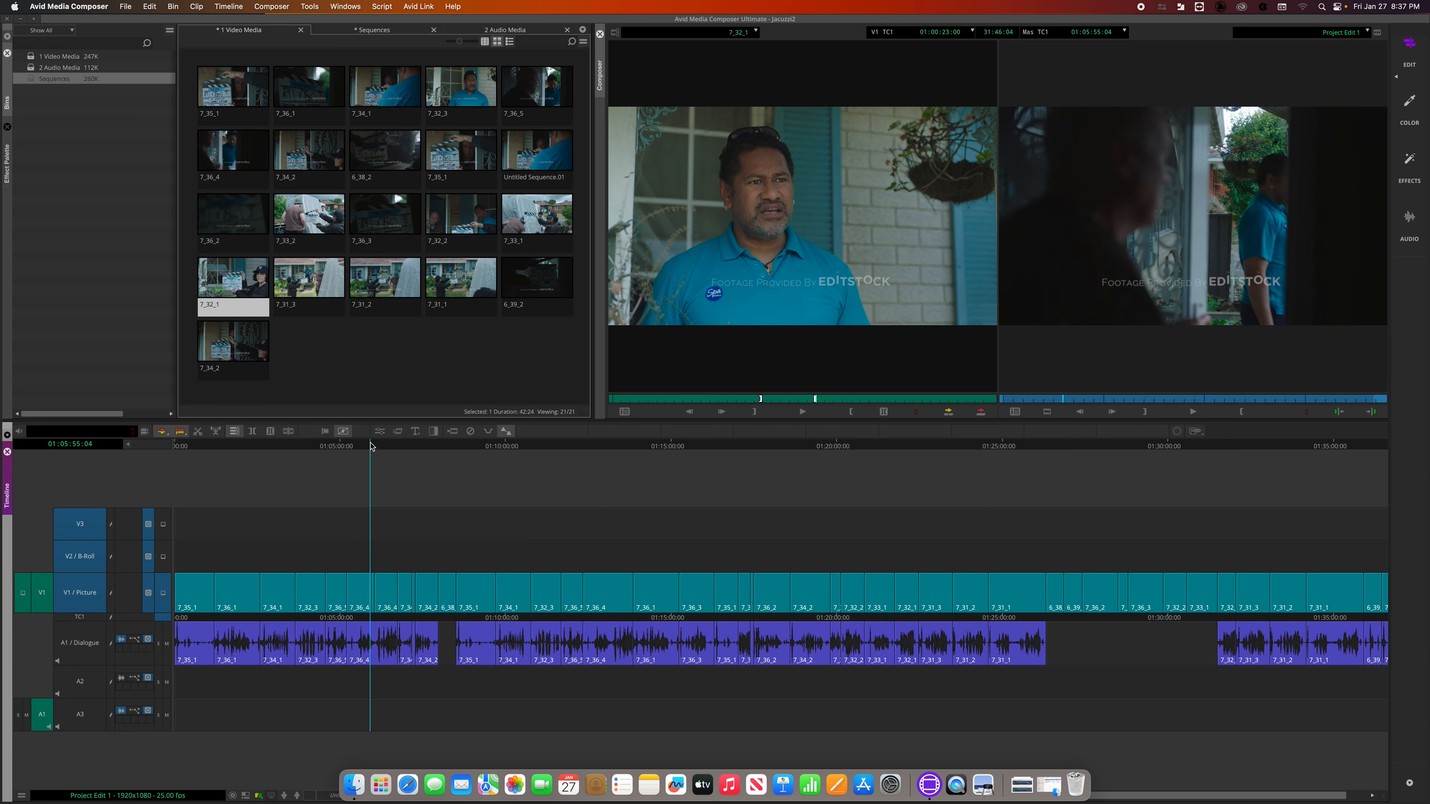
left_click(371, 446)
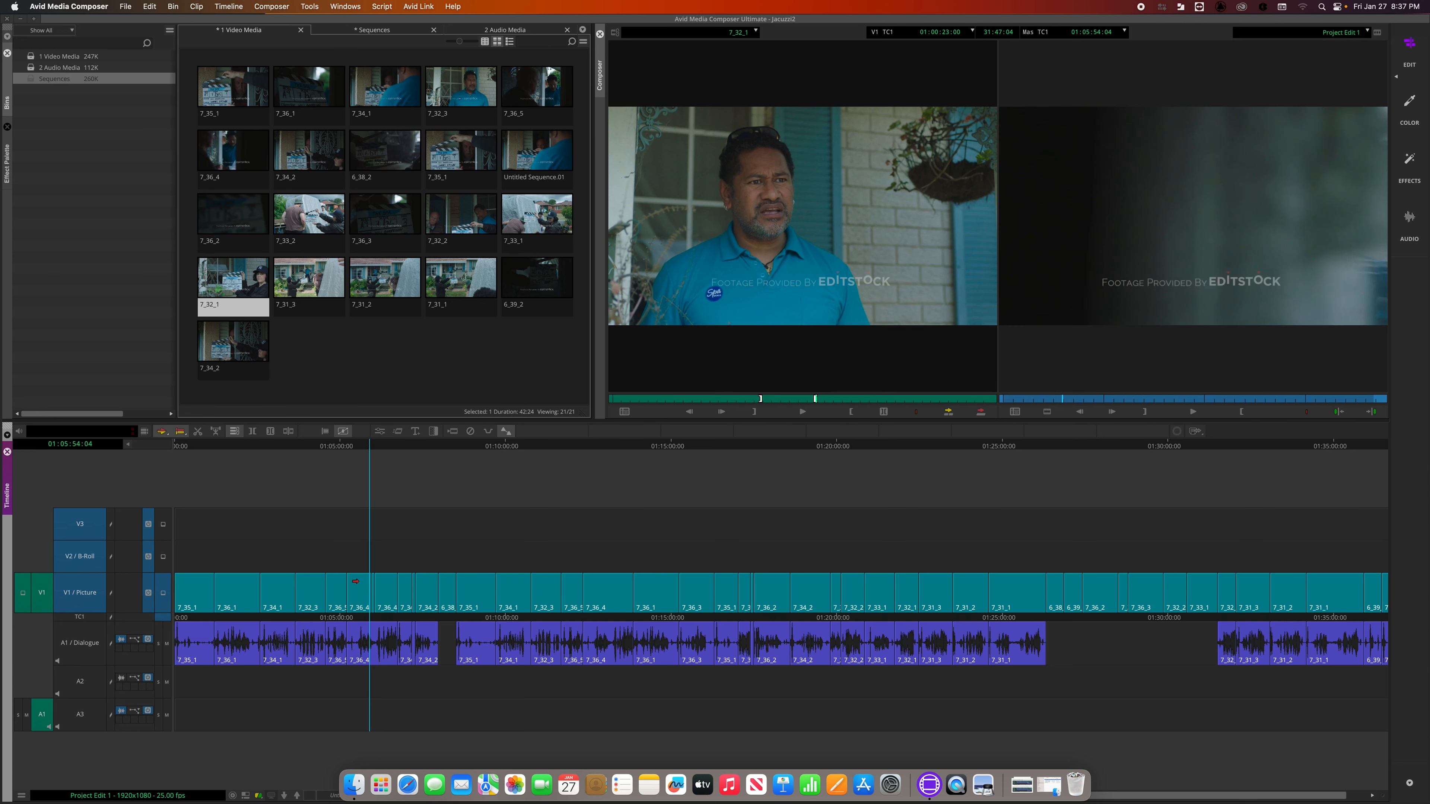
key("space")
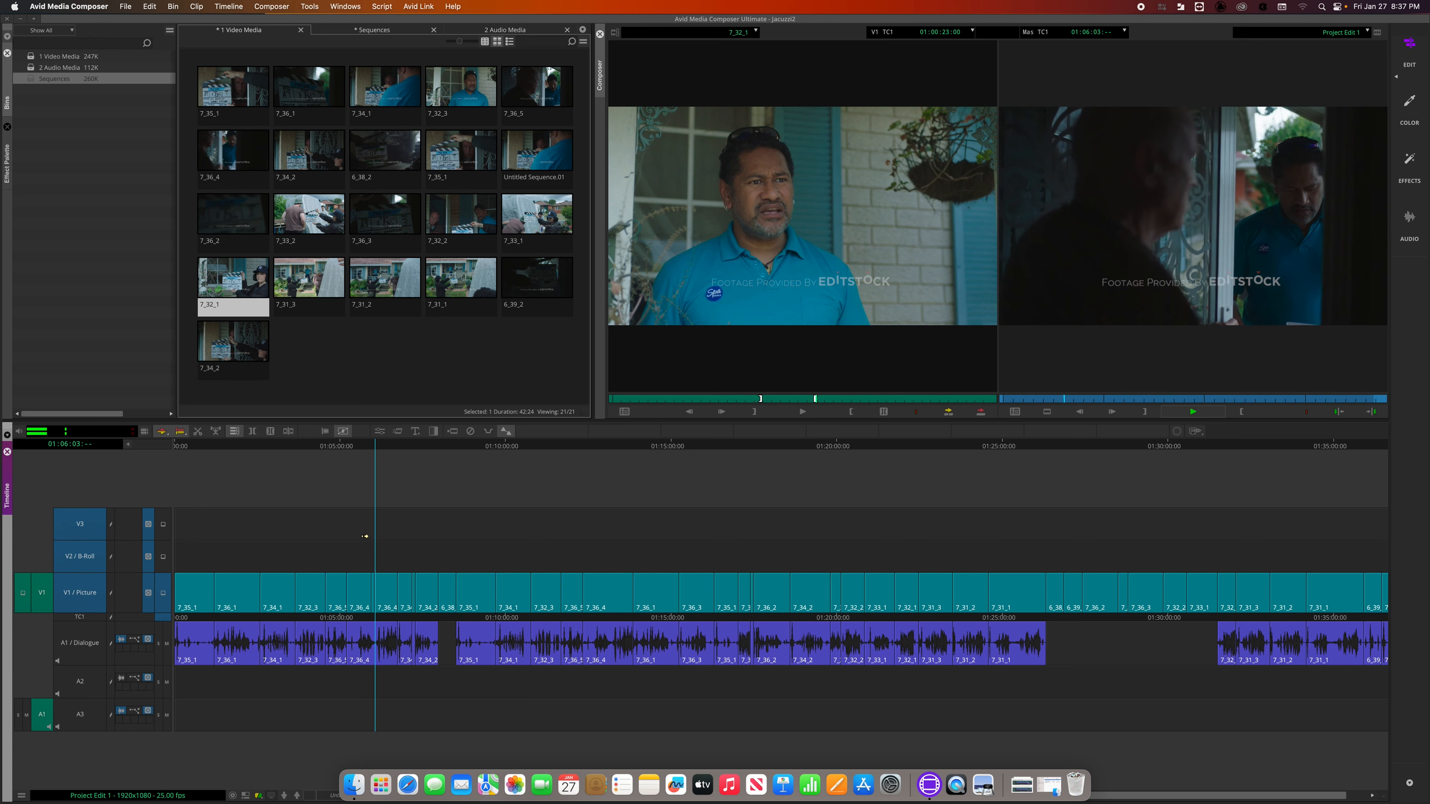
key("space")
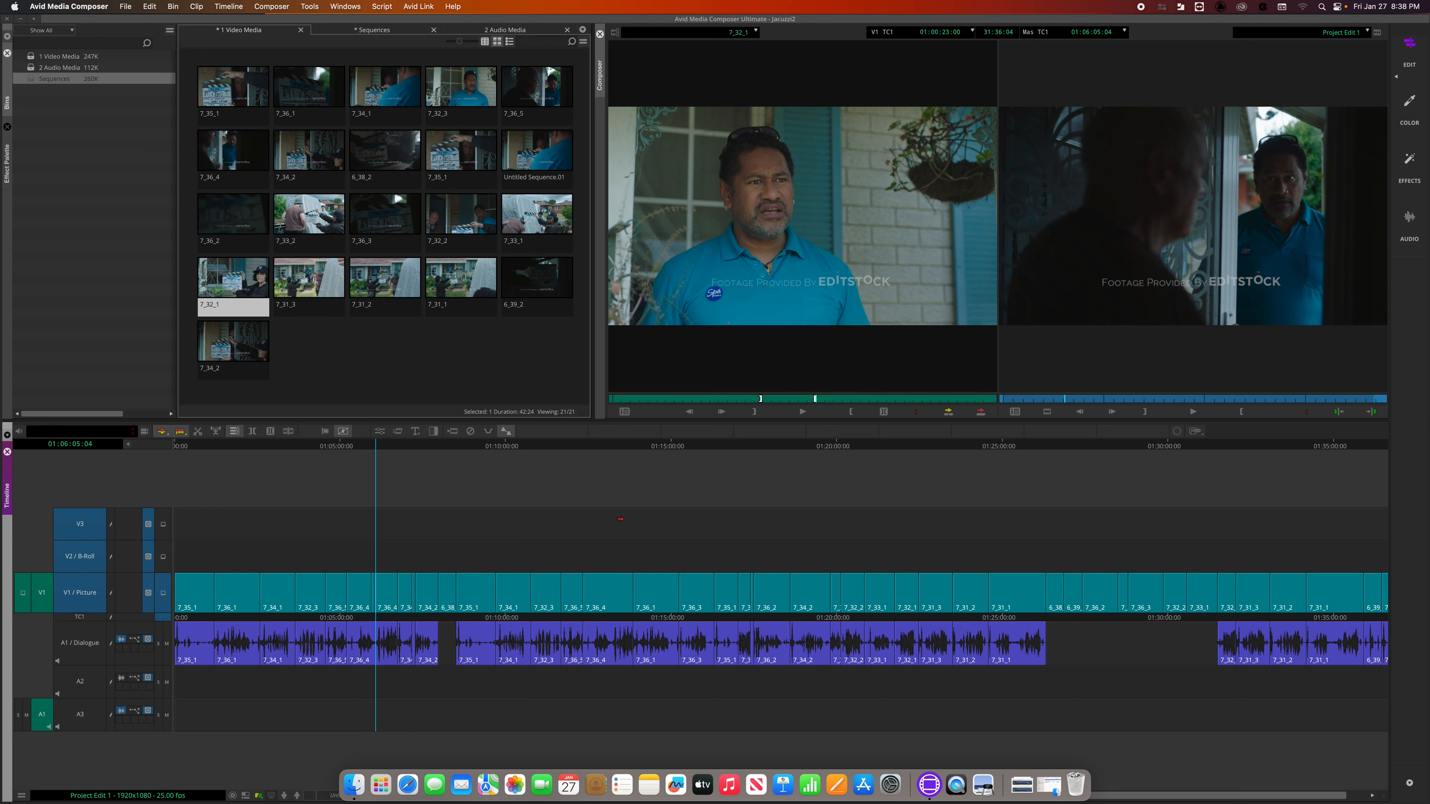
left_click(478, 450)
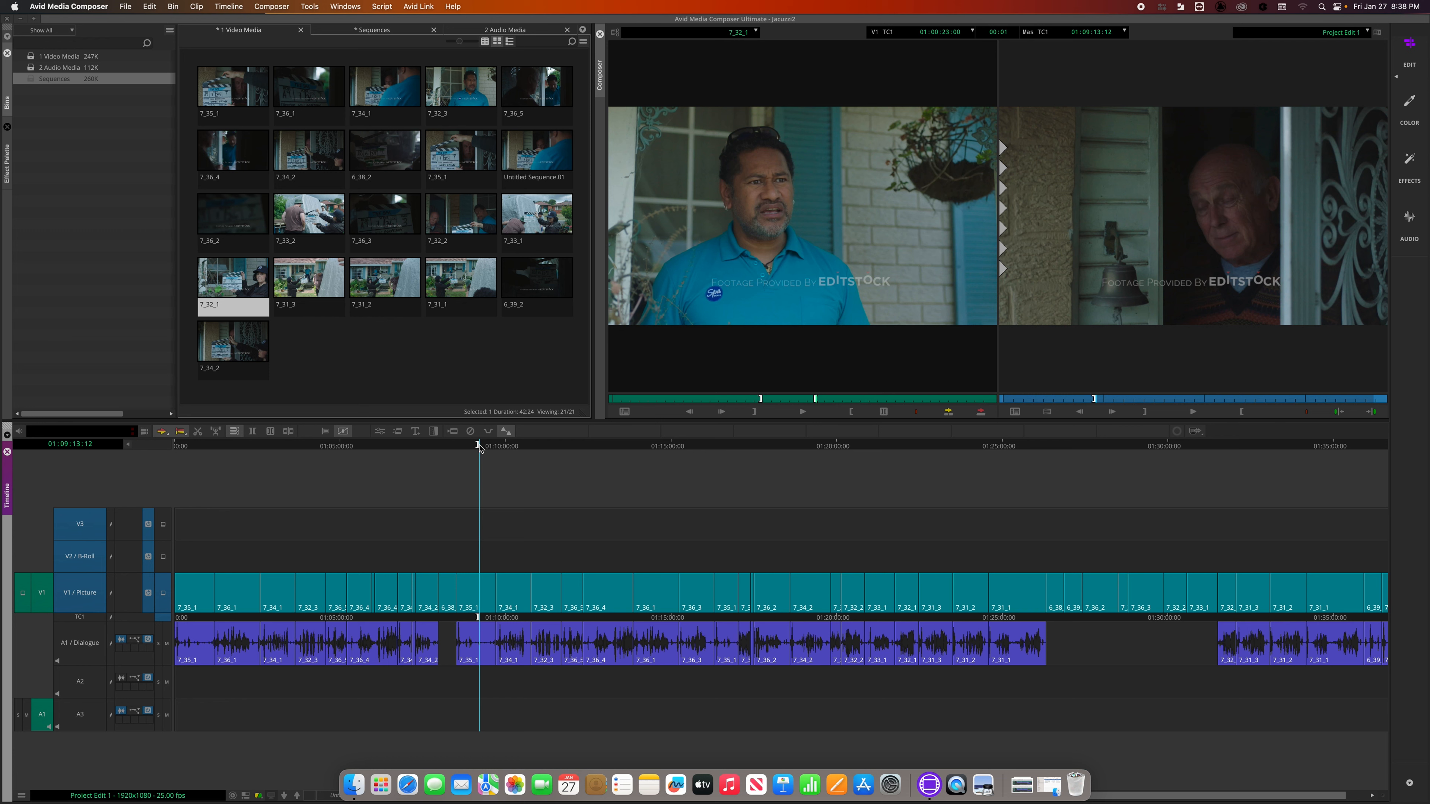
key("j")
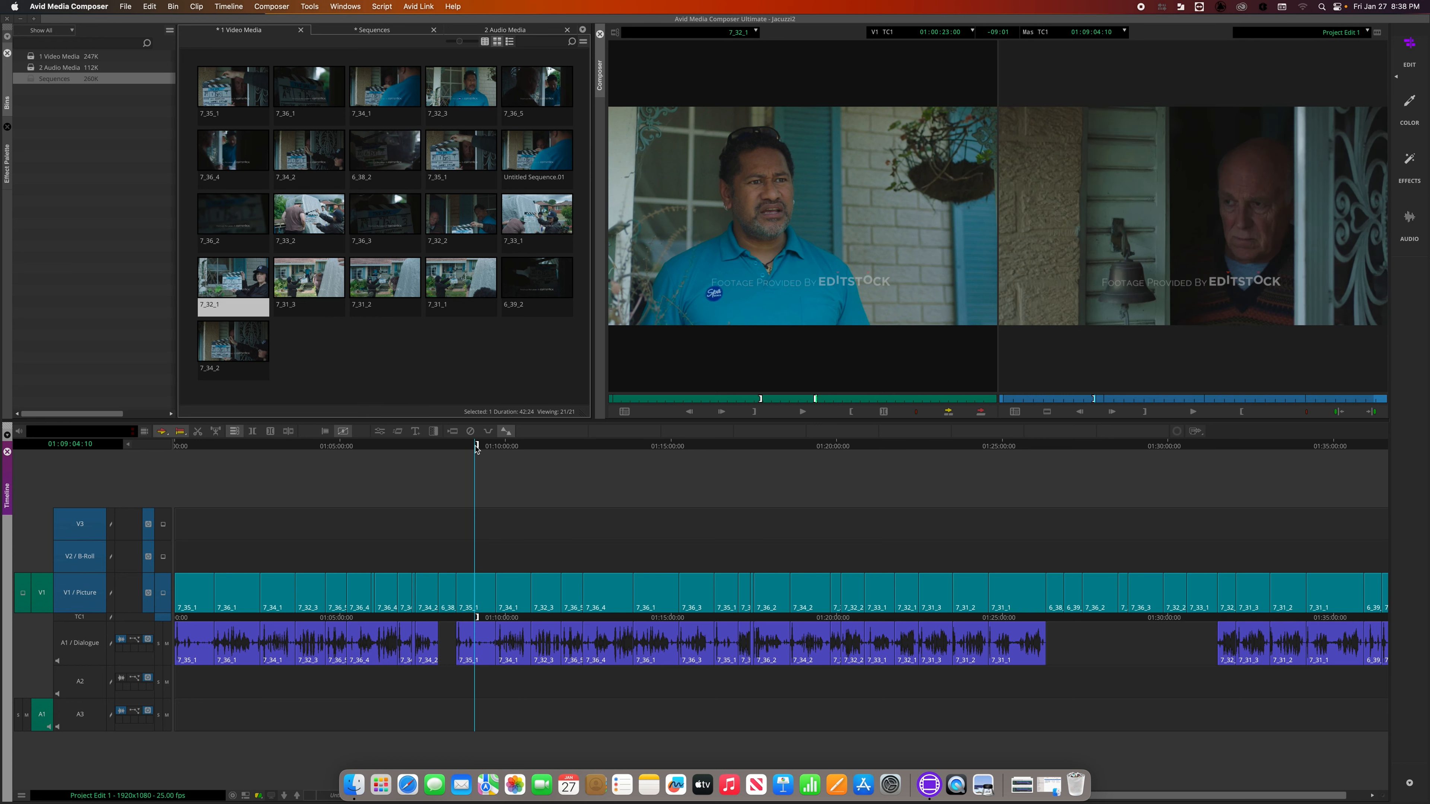
left_click_drag(486, 449, 483, 449)
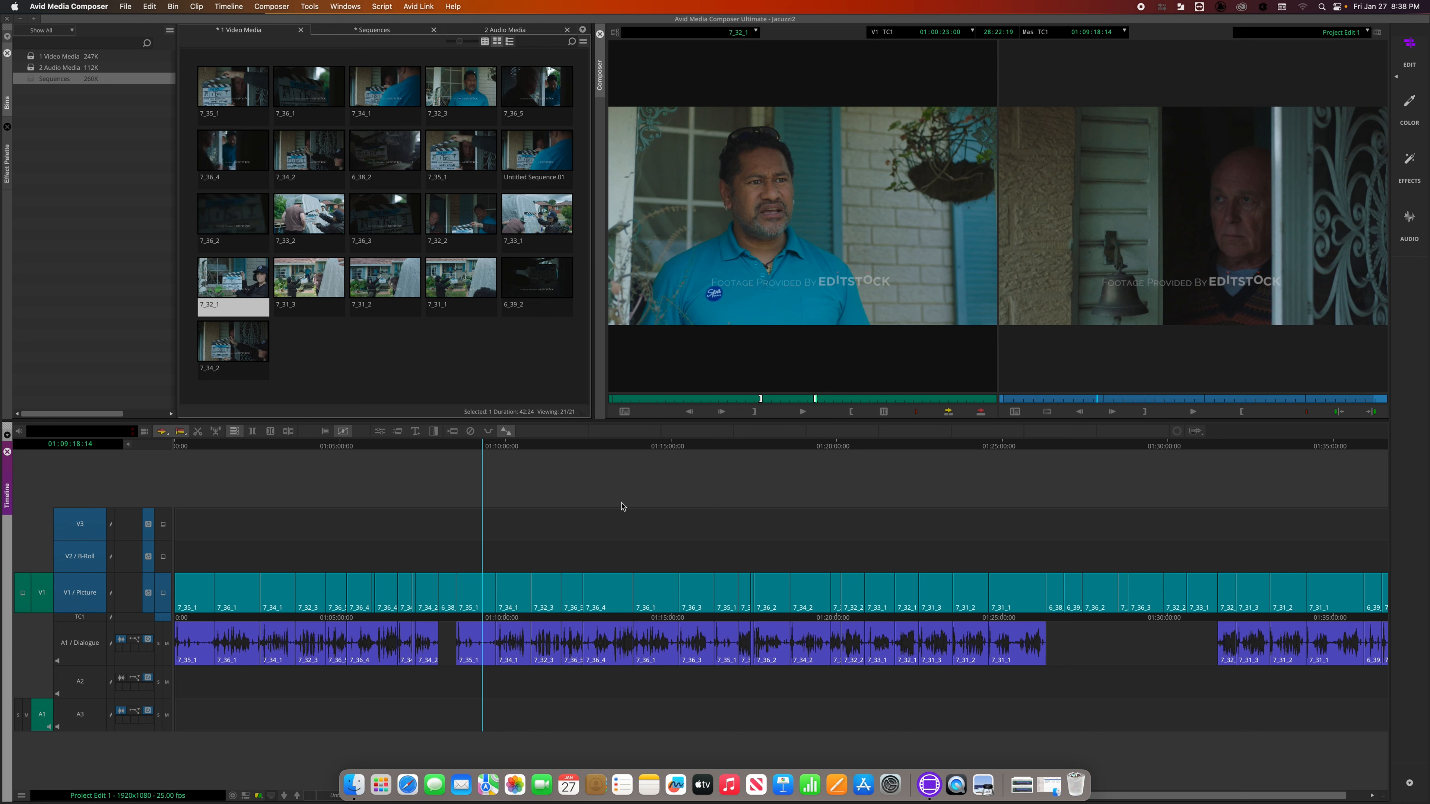
- Mark an In point at 01:12:09:14 and an Out point at 01:14:33:07 in the sequence
left_click(578, 446)
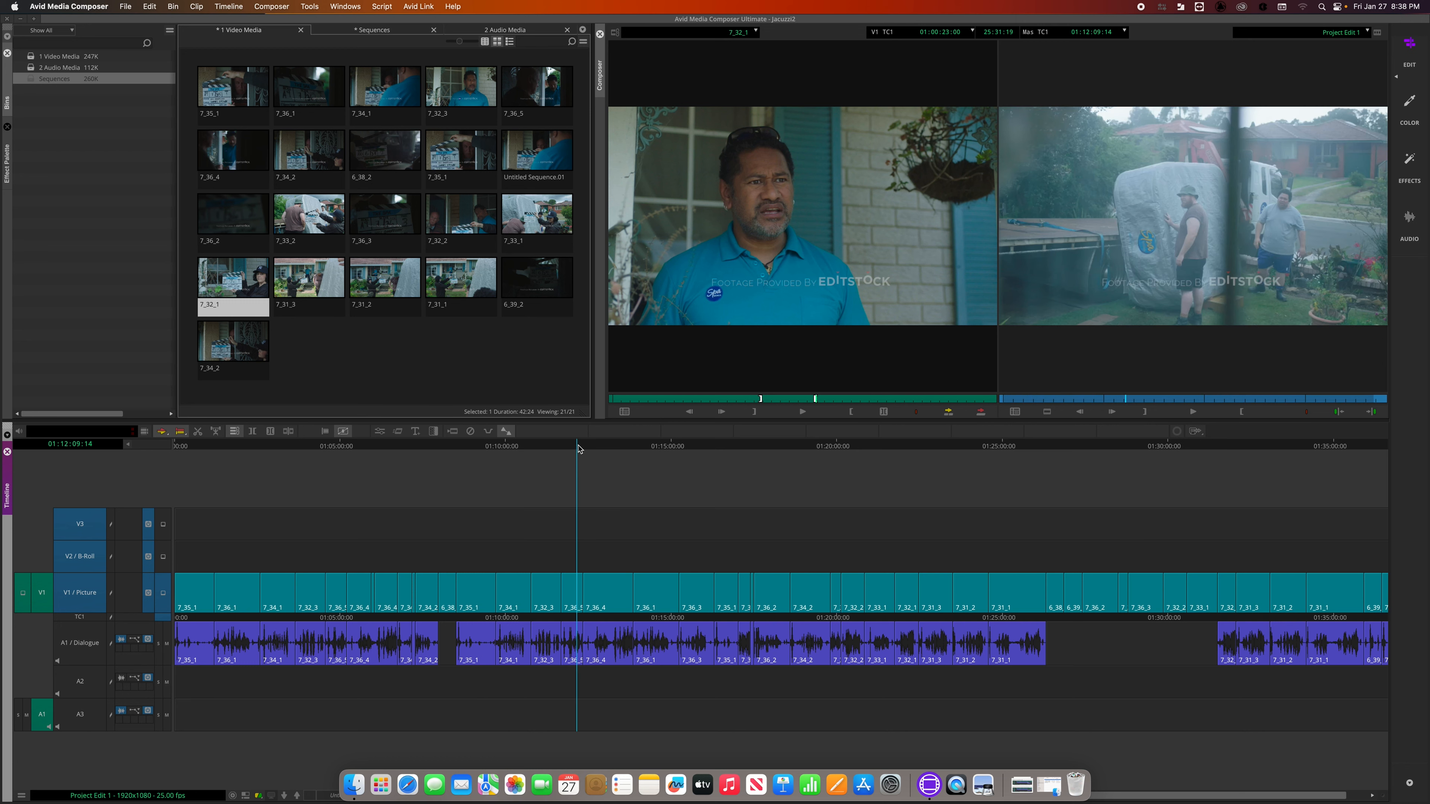
left_click(658, 446)
key("o")
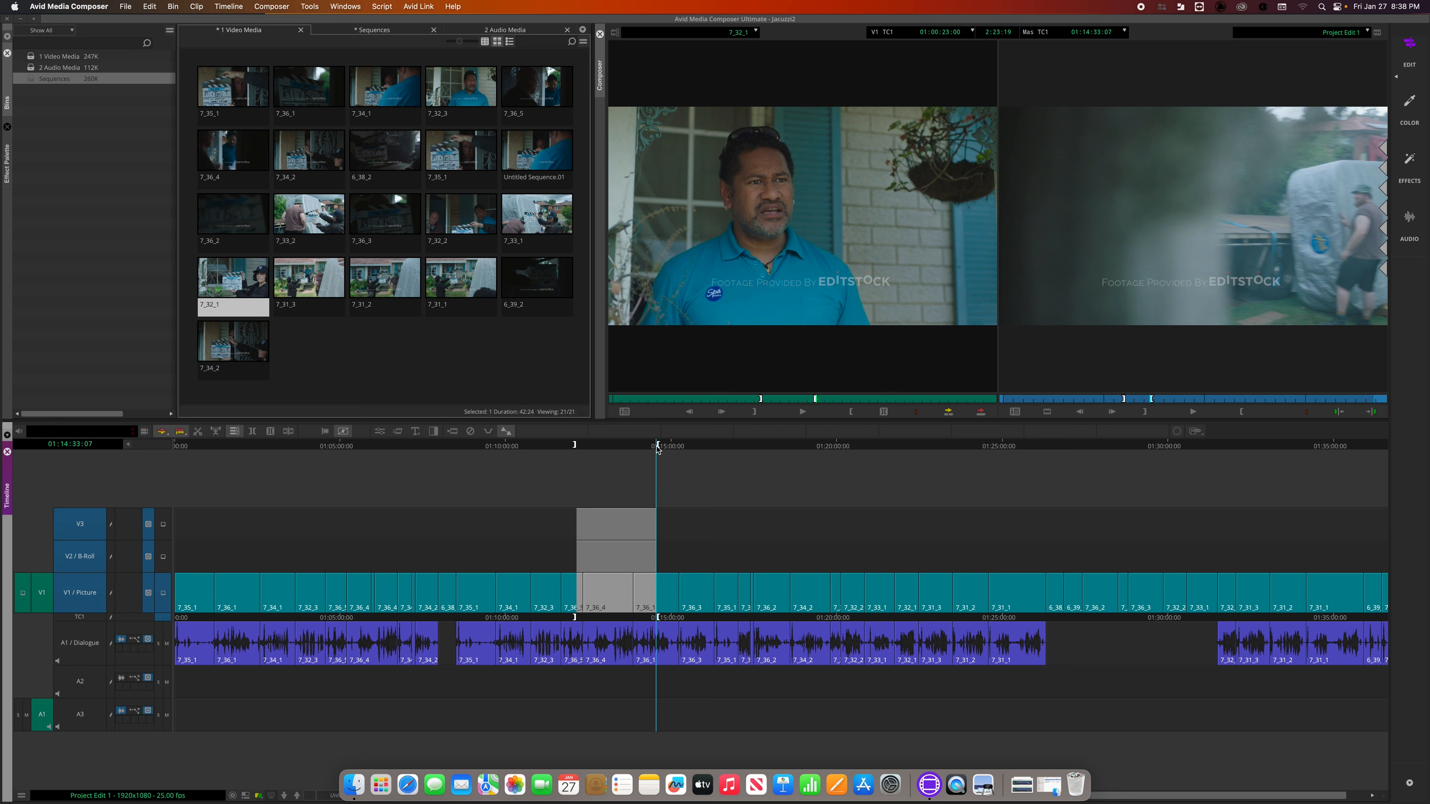
left_click(794, 352)
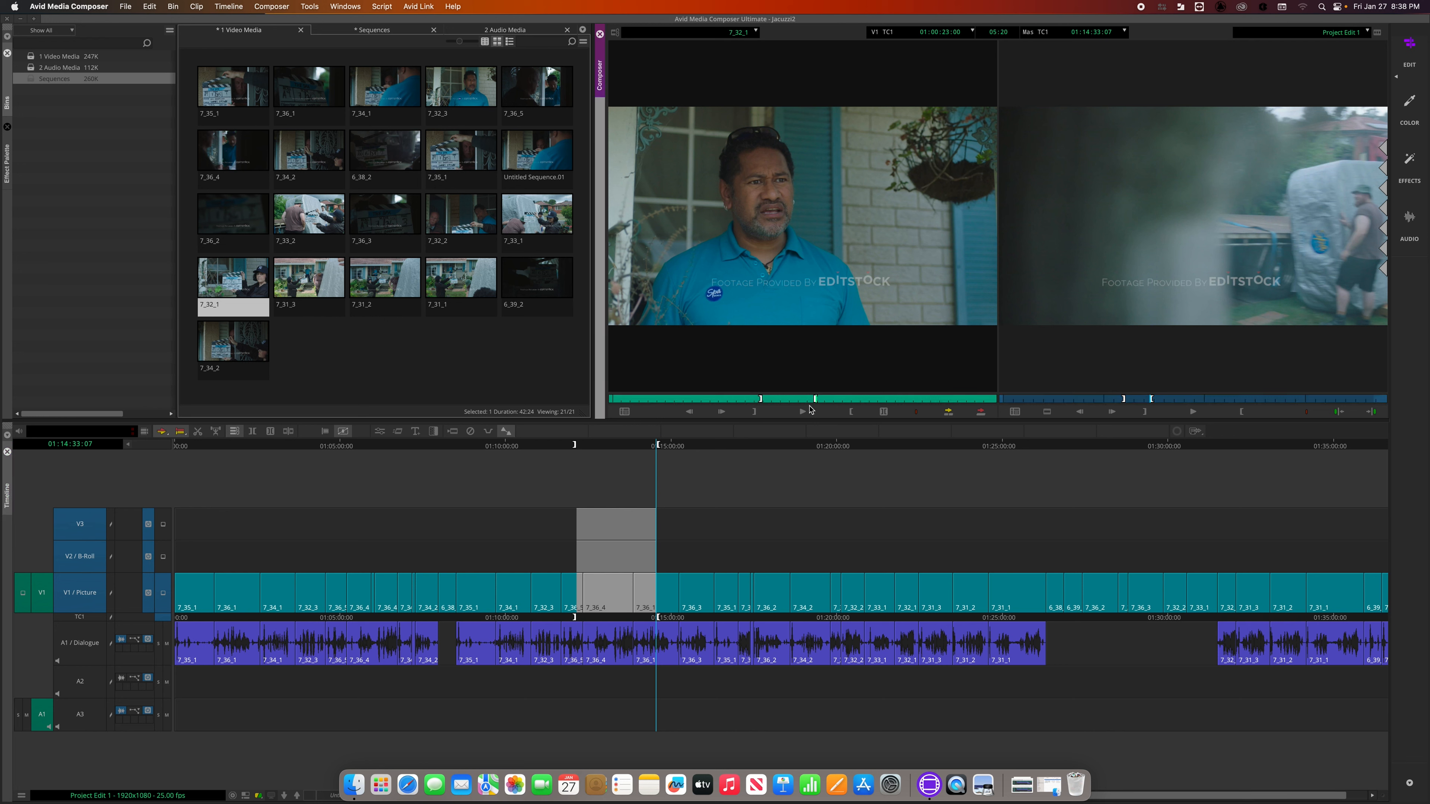
- Clear the Out point of 7_32_1 and both sequence marks, and park the sequence playhead at 01:03:17:08
key("f")
left_click(582, 446)
left_click_drag(582, 448, 553, 449)
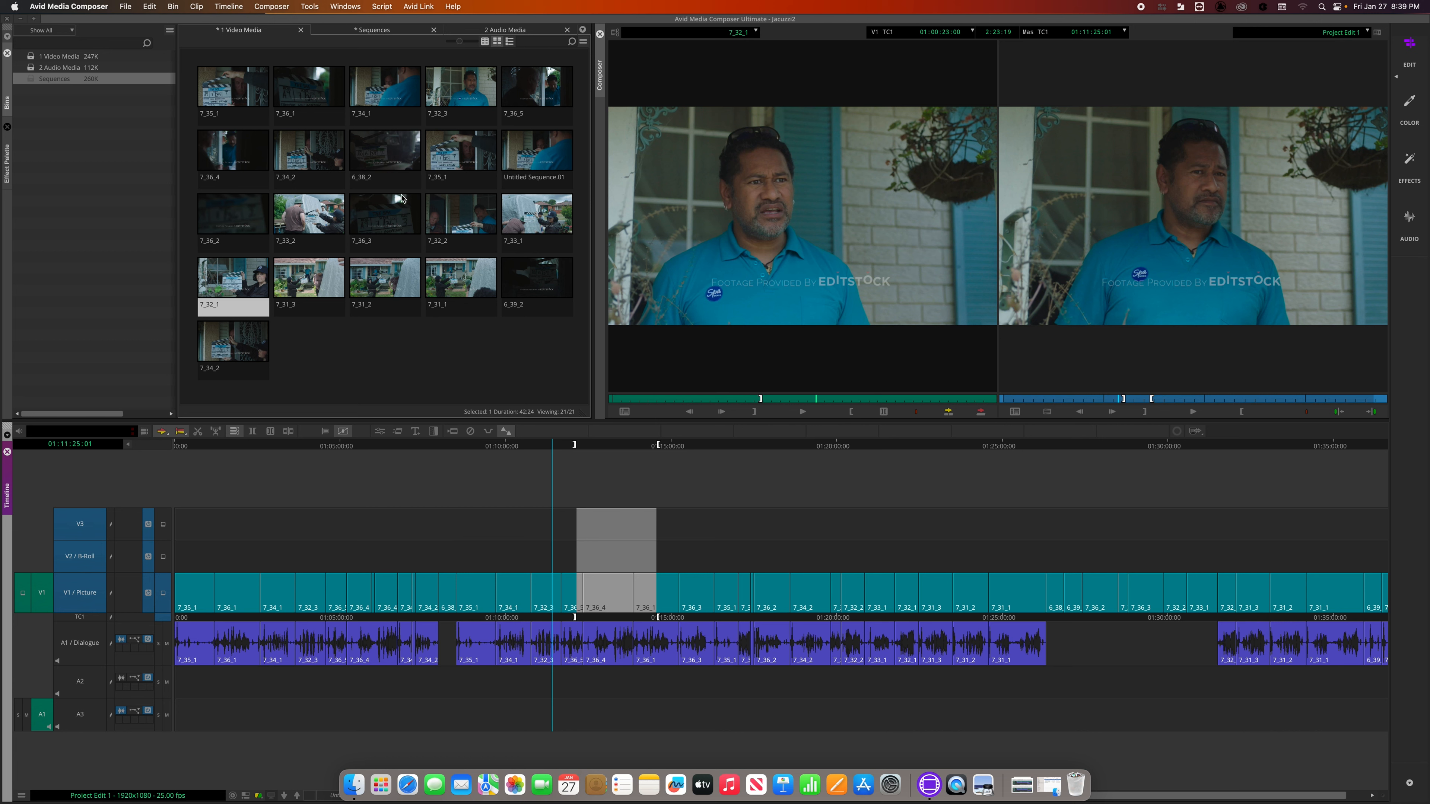
left_click(522, 451)
key("g")
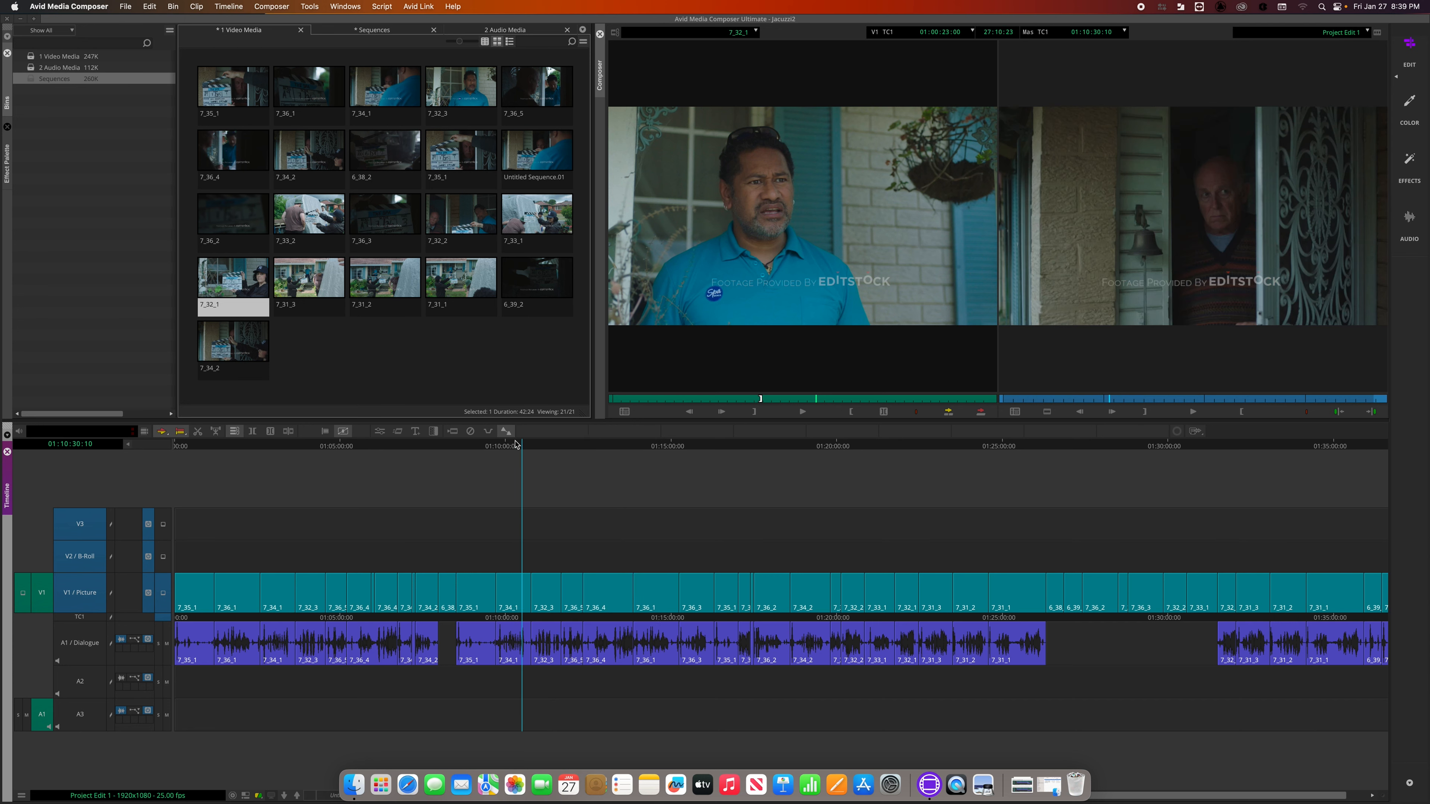
left_click_drag(518, 448, 285, 460)
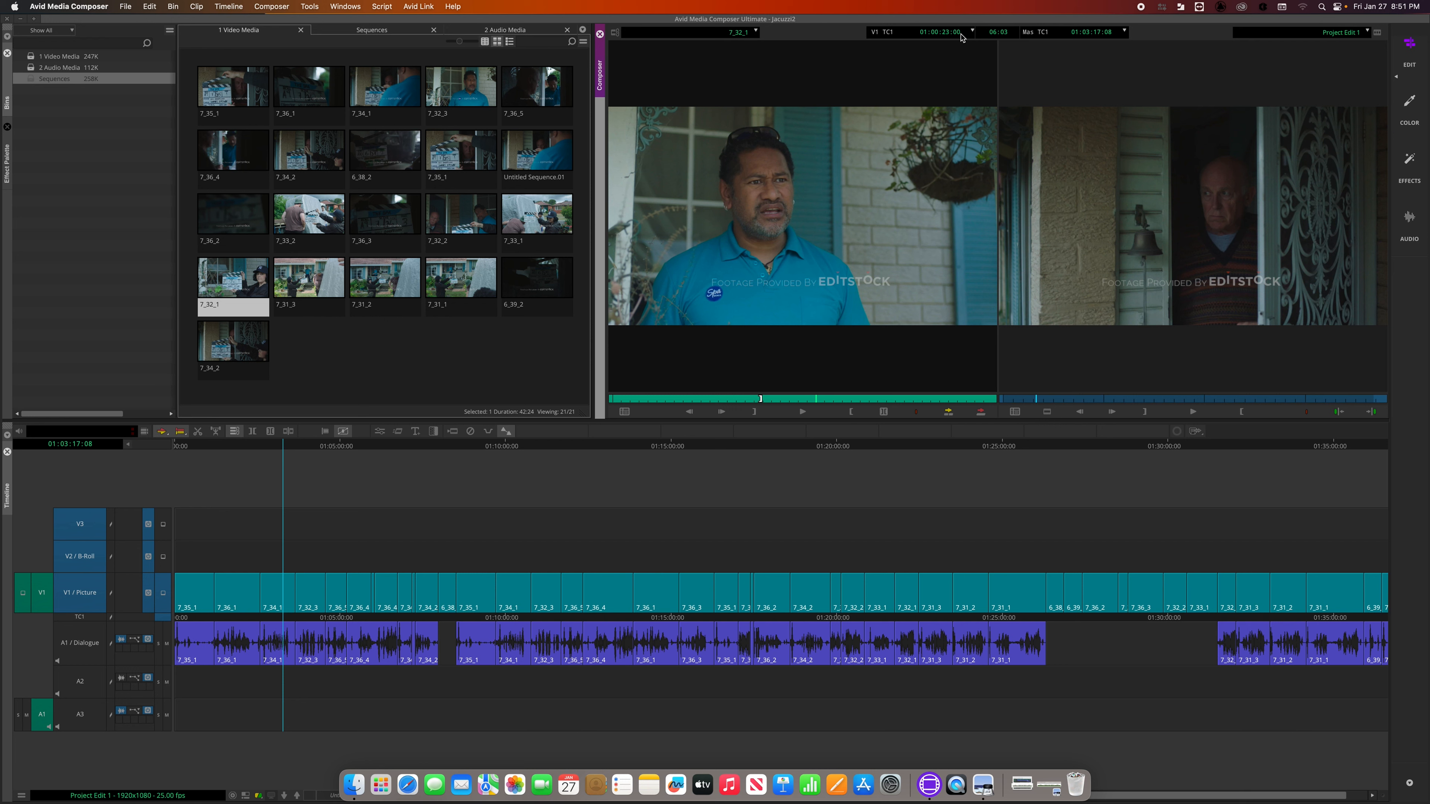
- Switch to Preview to examine the labelled screenshot of the monitor information displays, moving it lower over the timeline, and return to Media Composer
left_click(1049, 785)
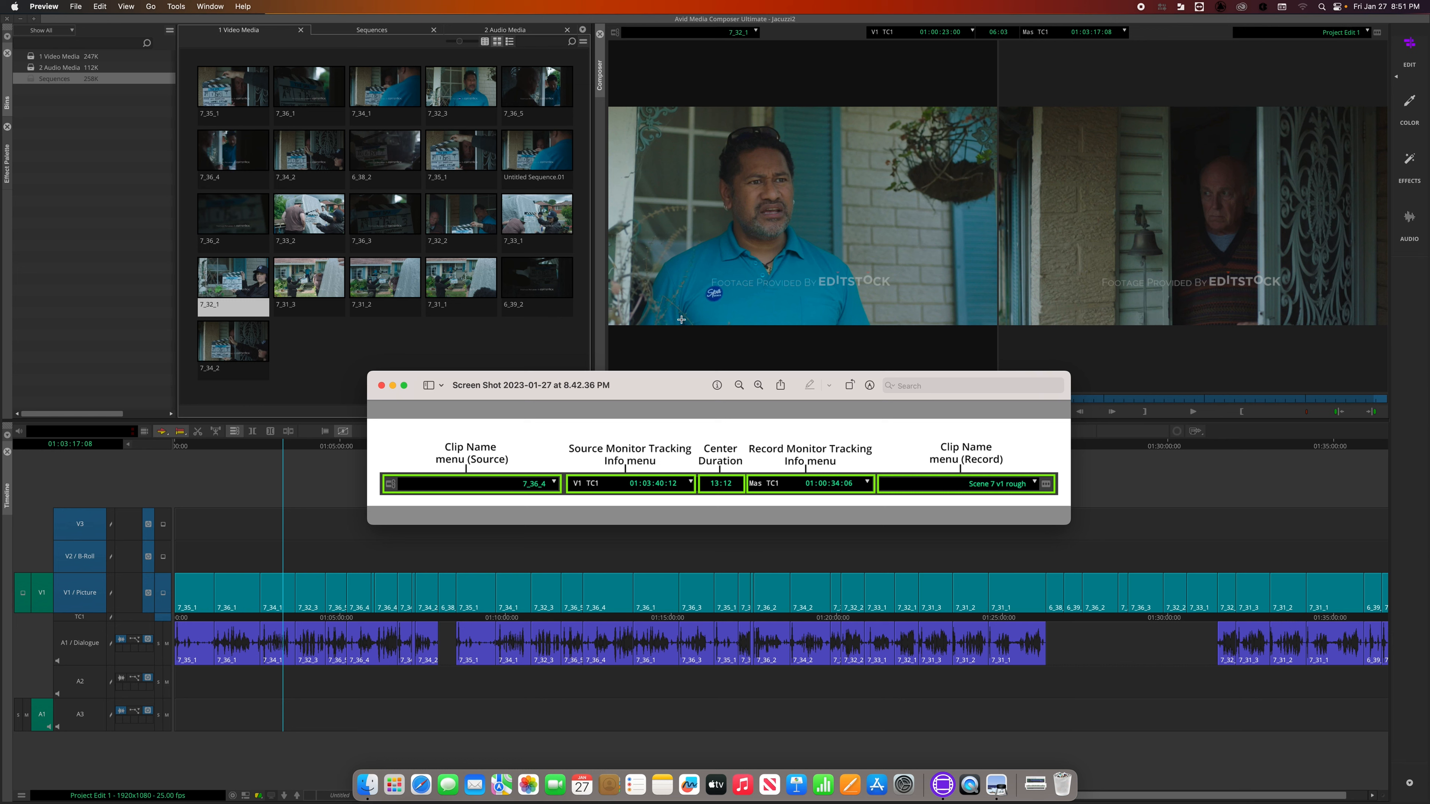
left_click_drag(646, 383, 648, 382)
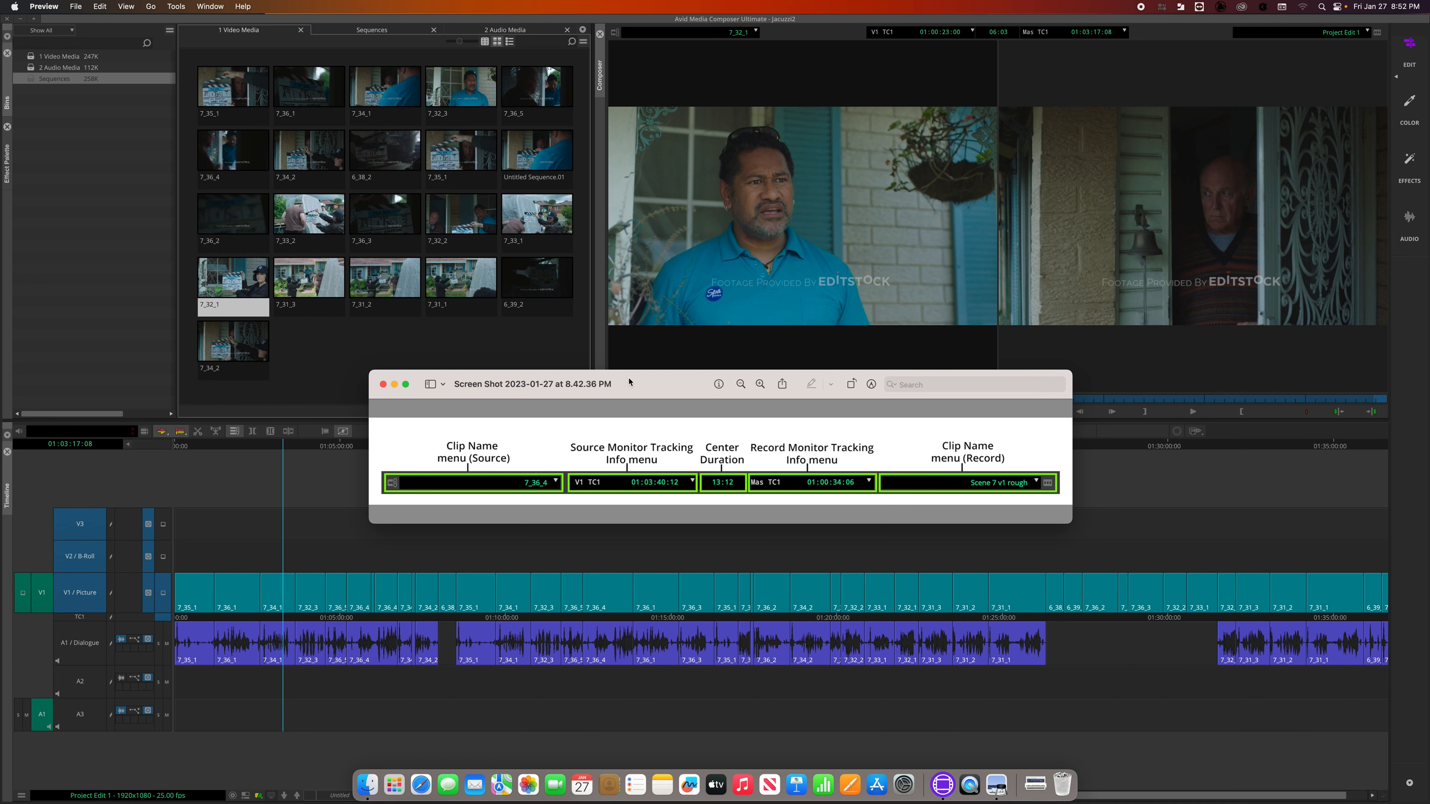
left_click_drag(629, 382, 688, 481)
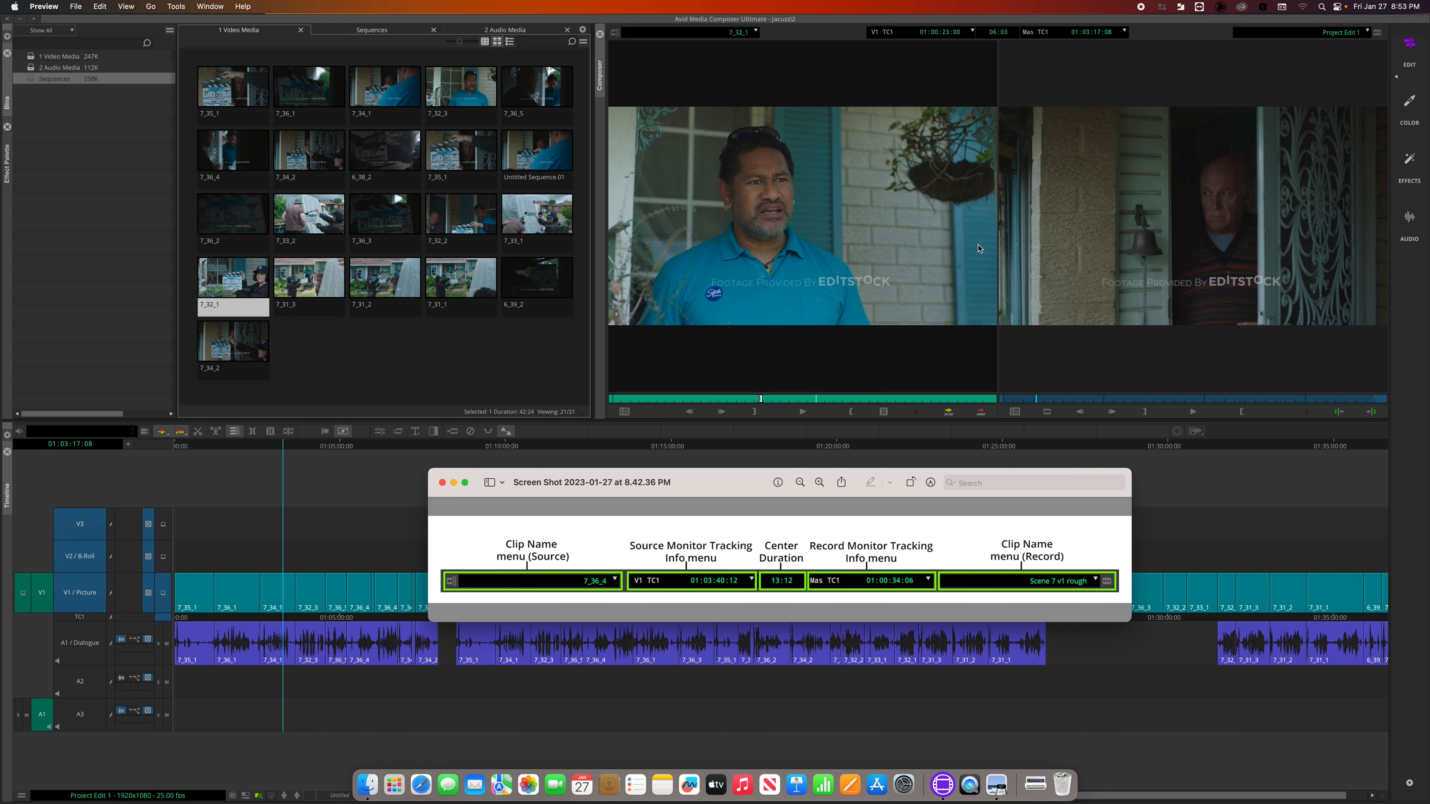
left_click(873, 371)
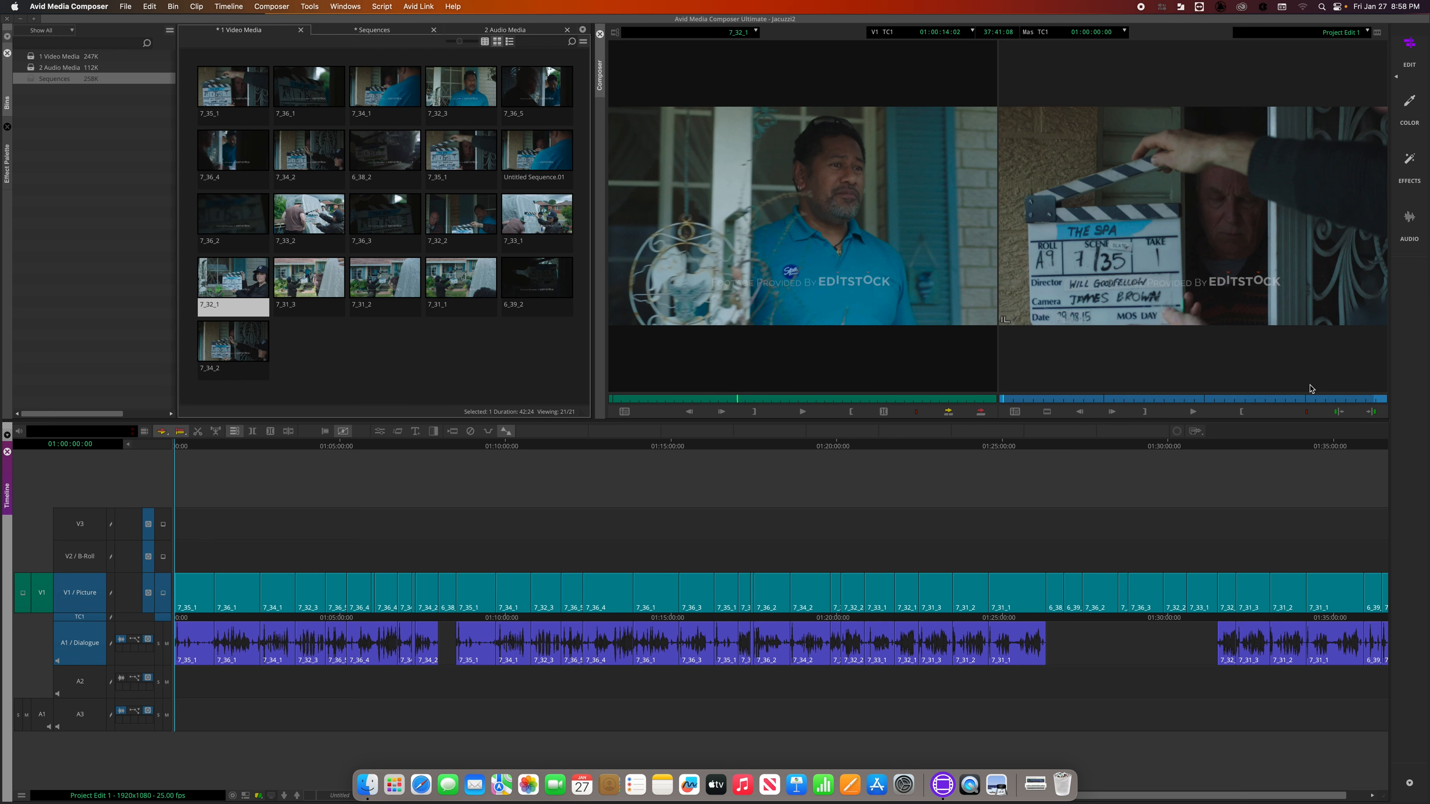
- Go through the V1 / Picture and A1 / Dialogue edits event by event from the sequence start, and return to 01:00:00:00
left_click(1371, 412)
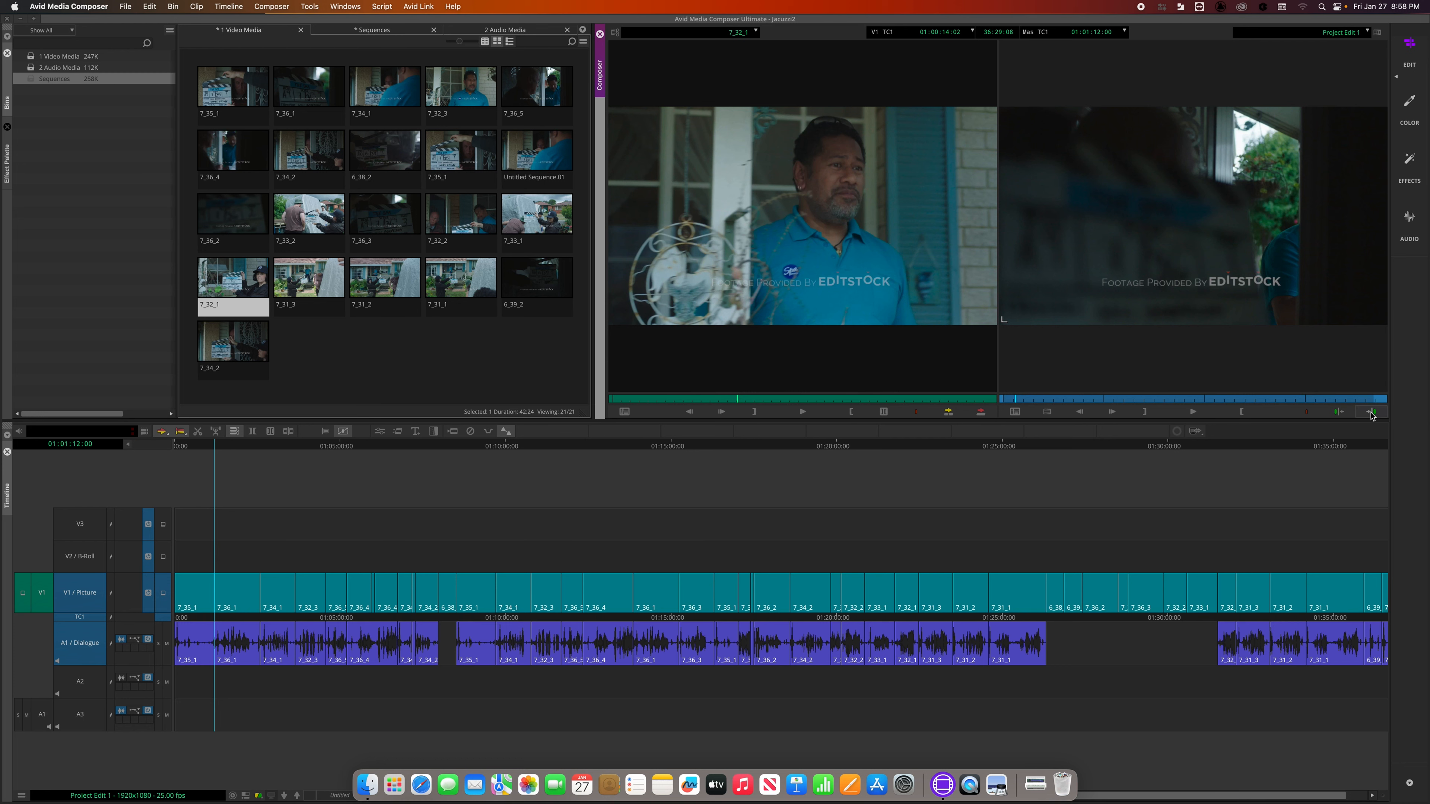
left_click(1371, 412)
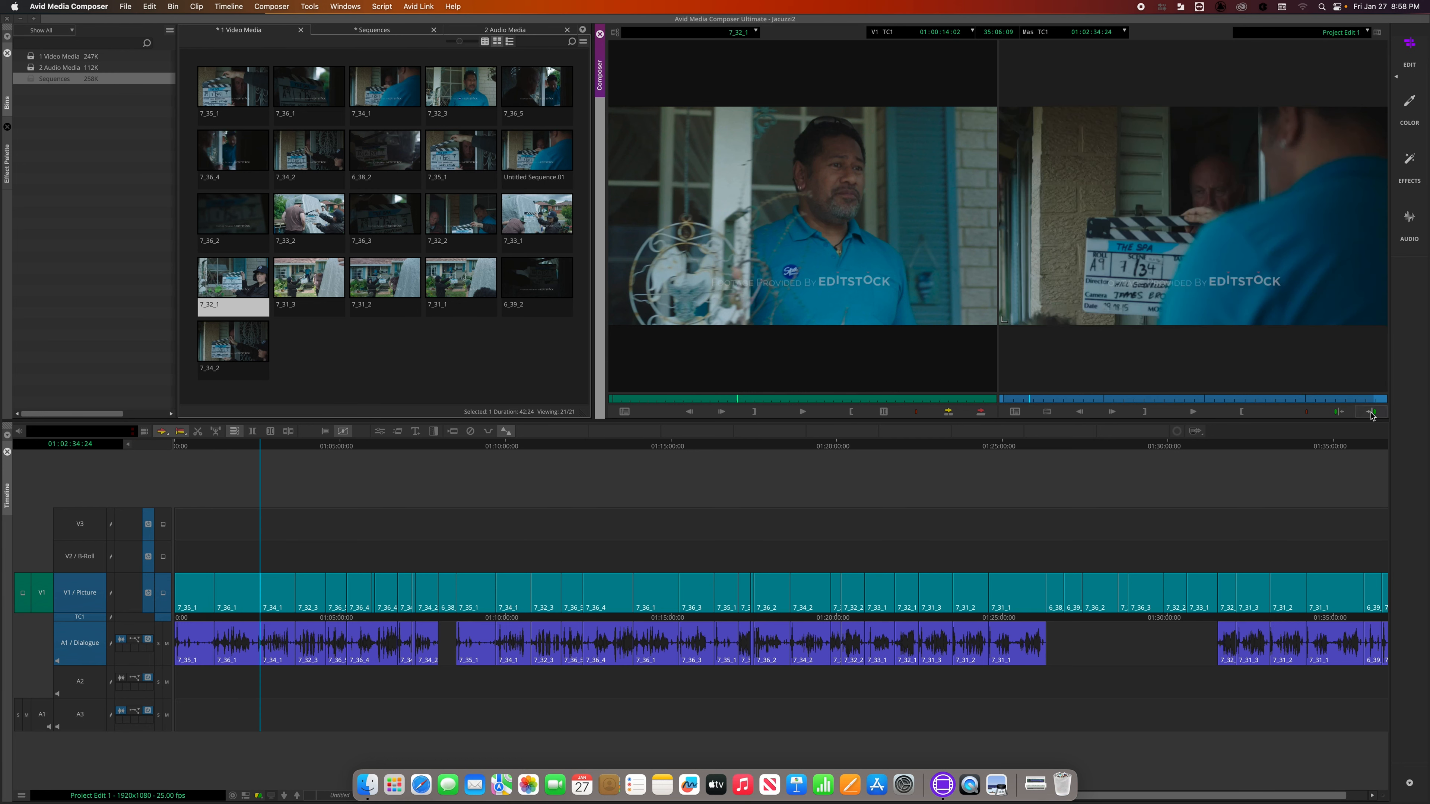
left_click(1371, 412)
left_click(1372, 412)
left_click(1345, 413)
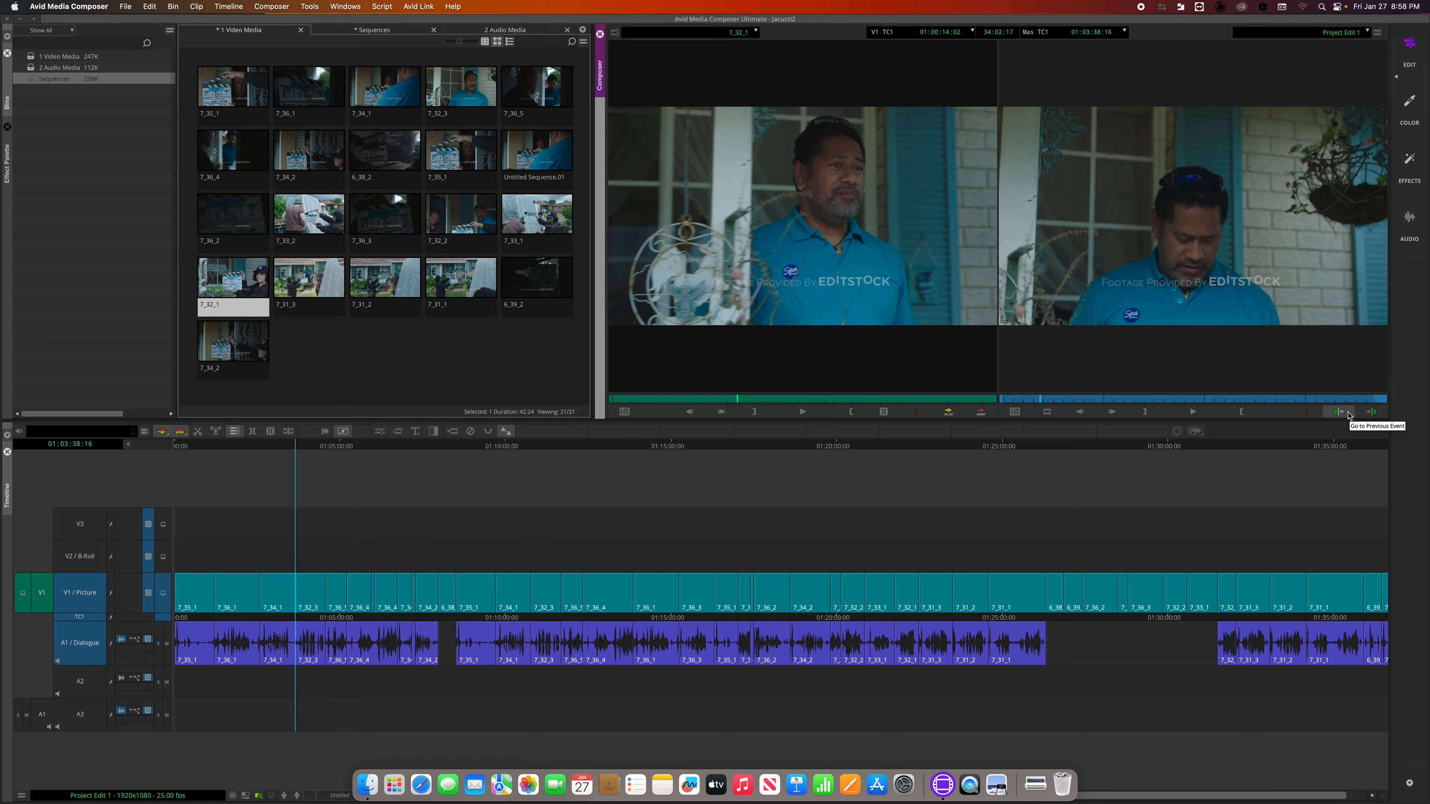
left_click(1346, 413)
left_click(1345, 413)
left_click(1345, 413)
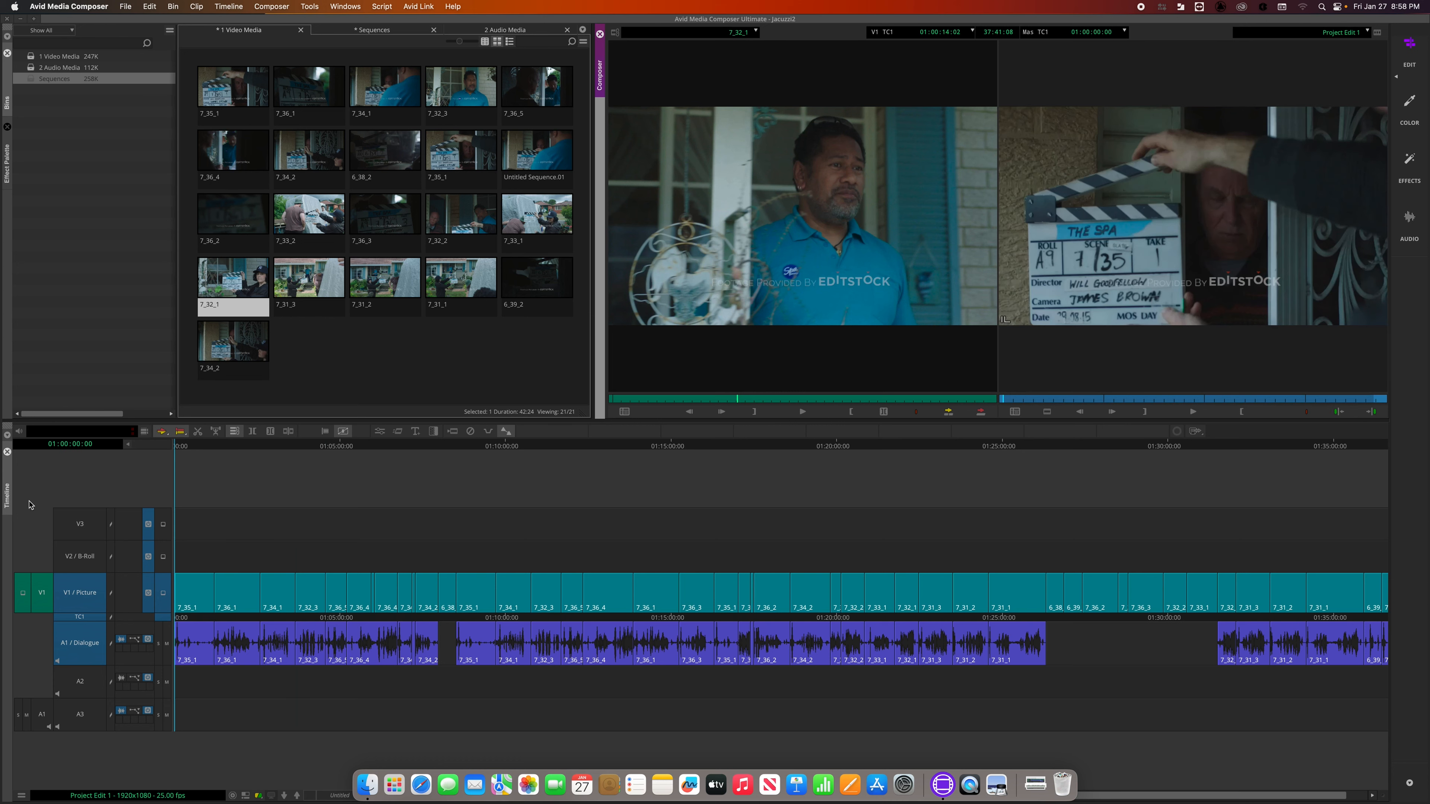
- With the V3 track enabled, go to the next event and back to the previous one, and disable V3 again
left_click(69, 528)
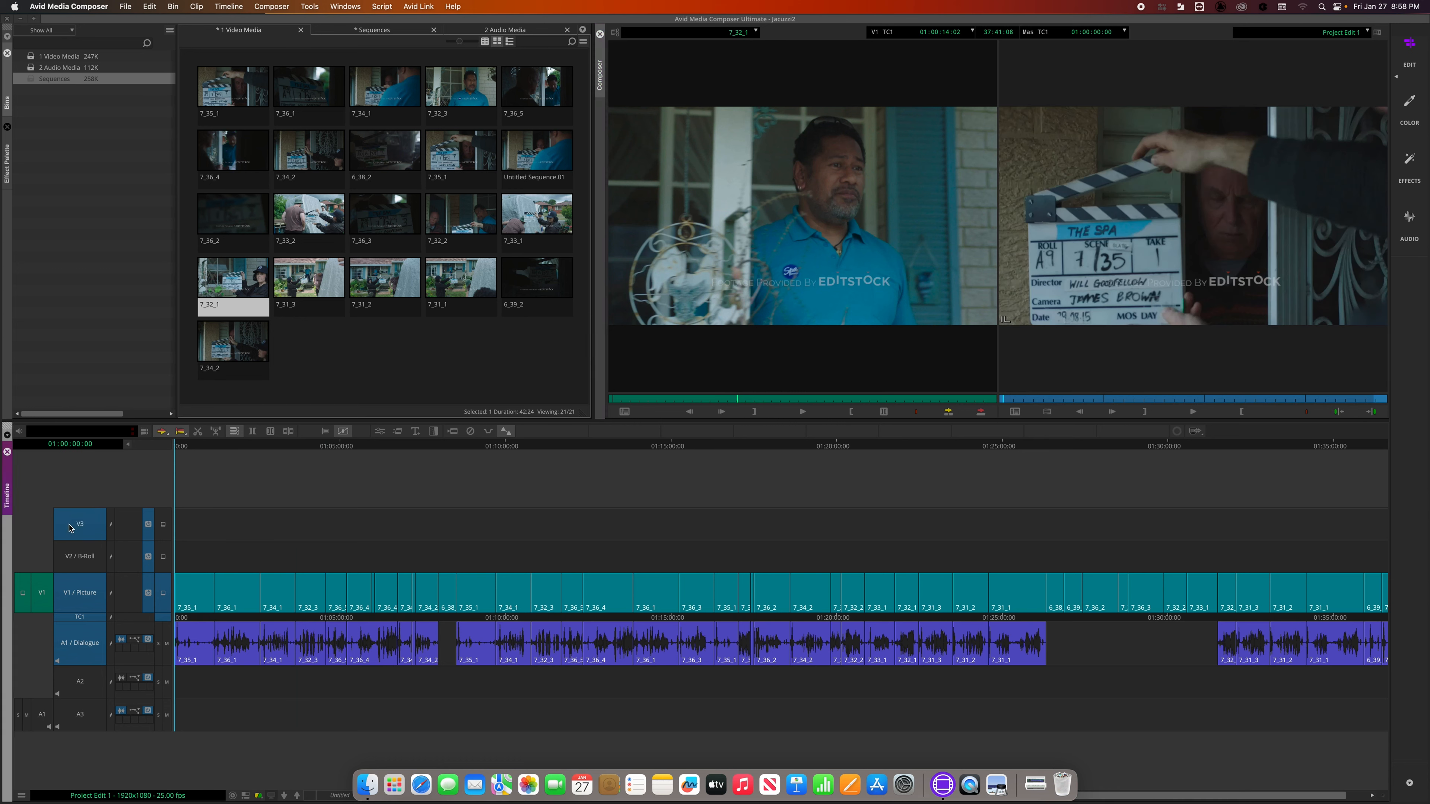
left_click(1379, 414)
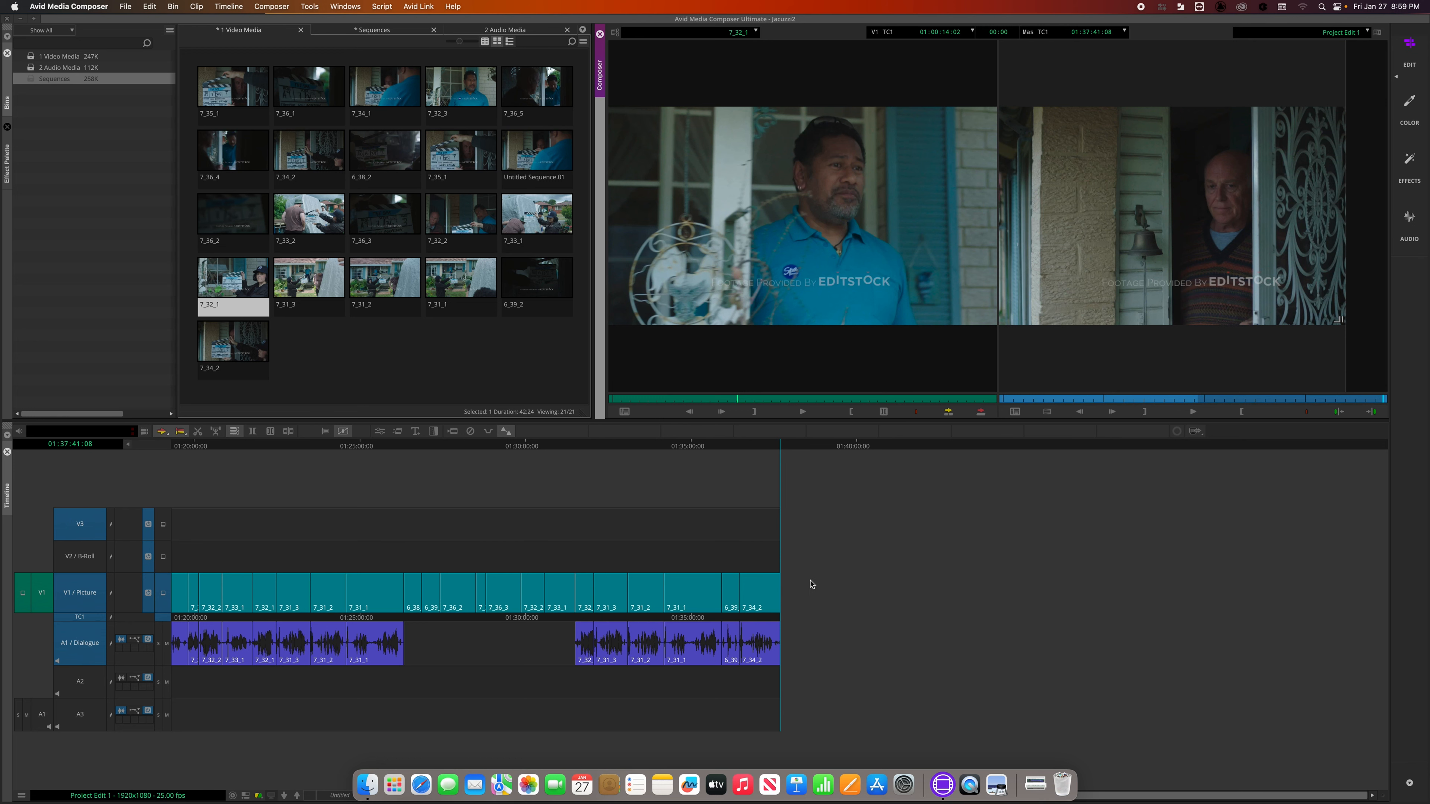
left_click(1339, 412)
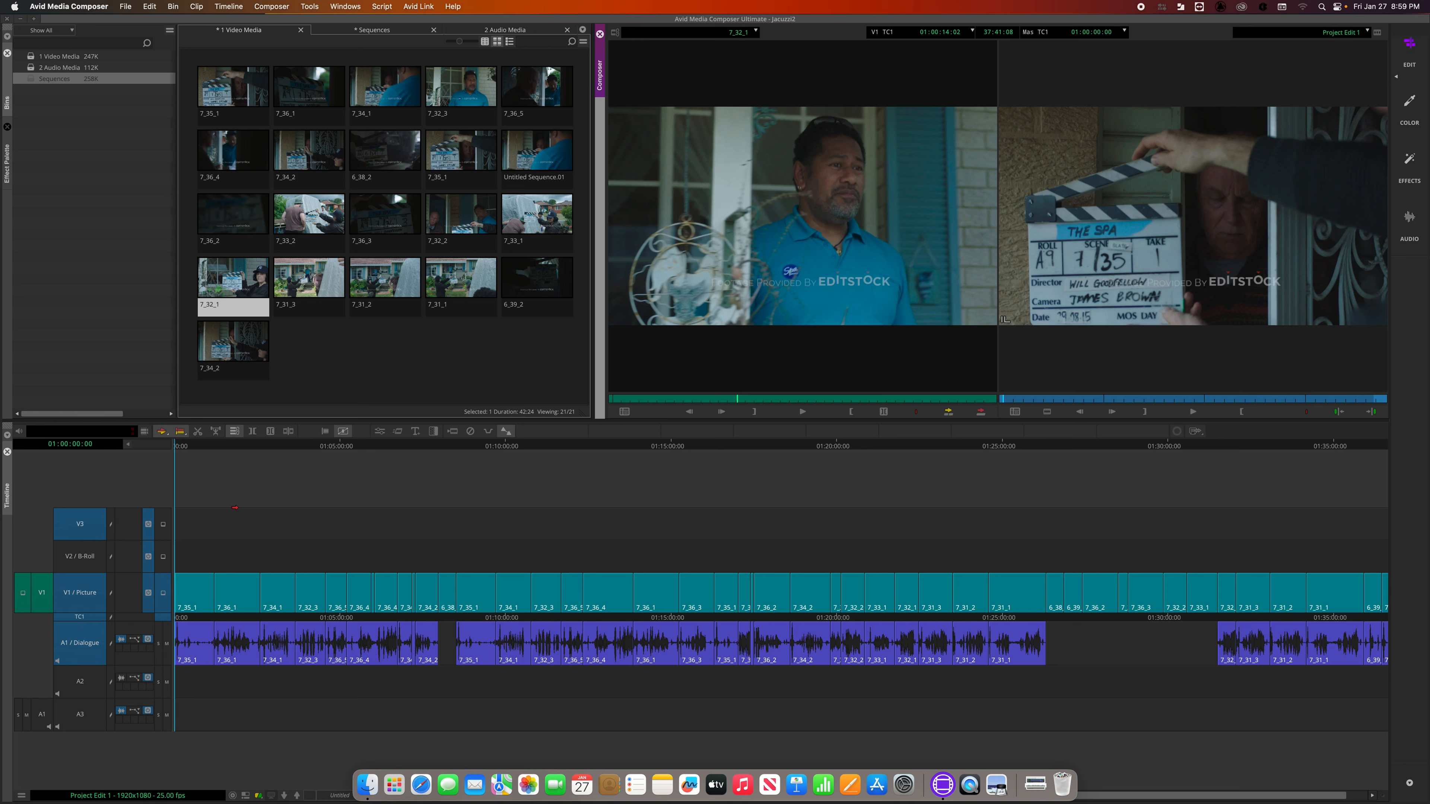
left_click(82, 534)
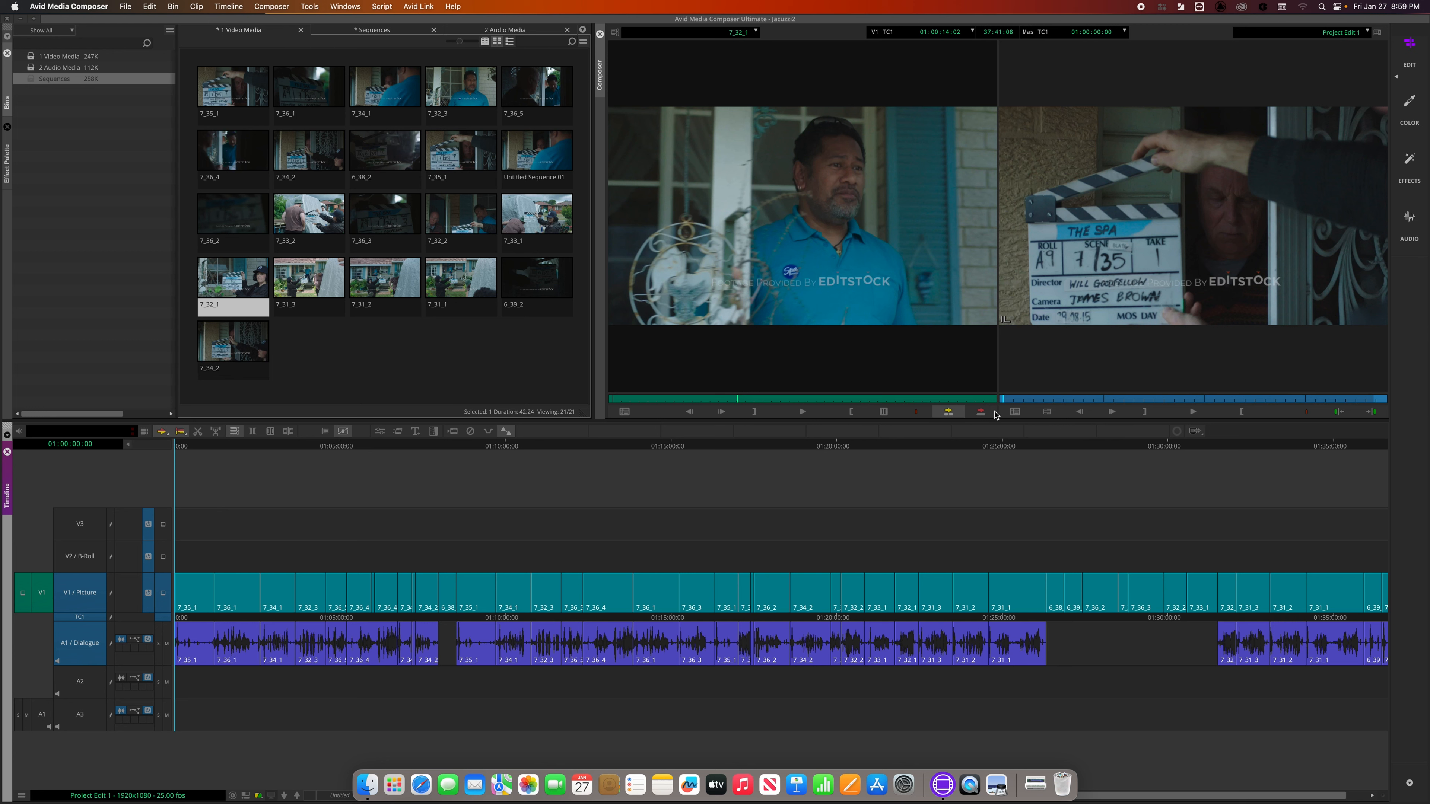
- Advance event by event to 01:03:38:16, go back one event with V3 temporarily enabled, and disable V3
left_click(1369, 412)
left_click(1369, 412)
left_click(1369, 412)
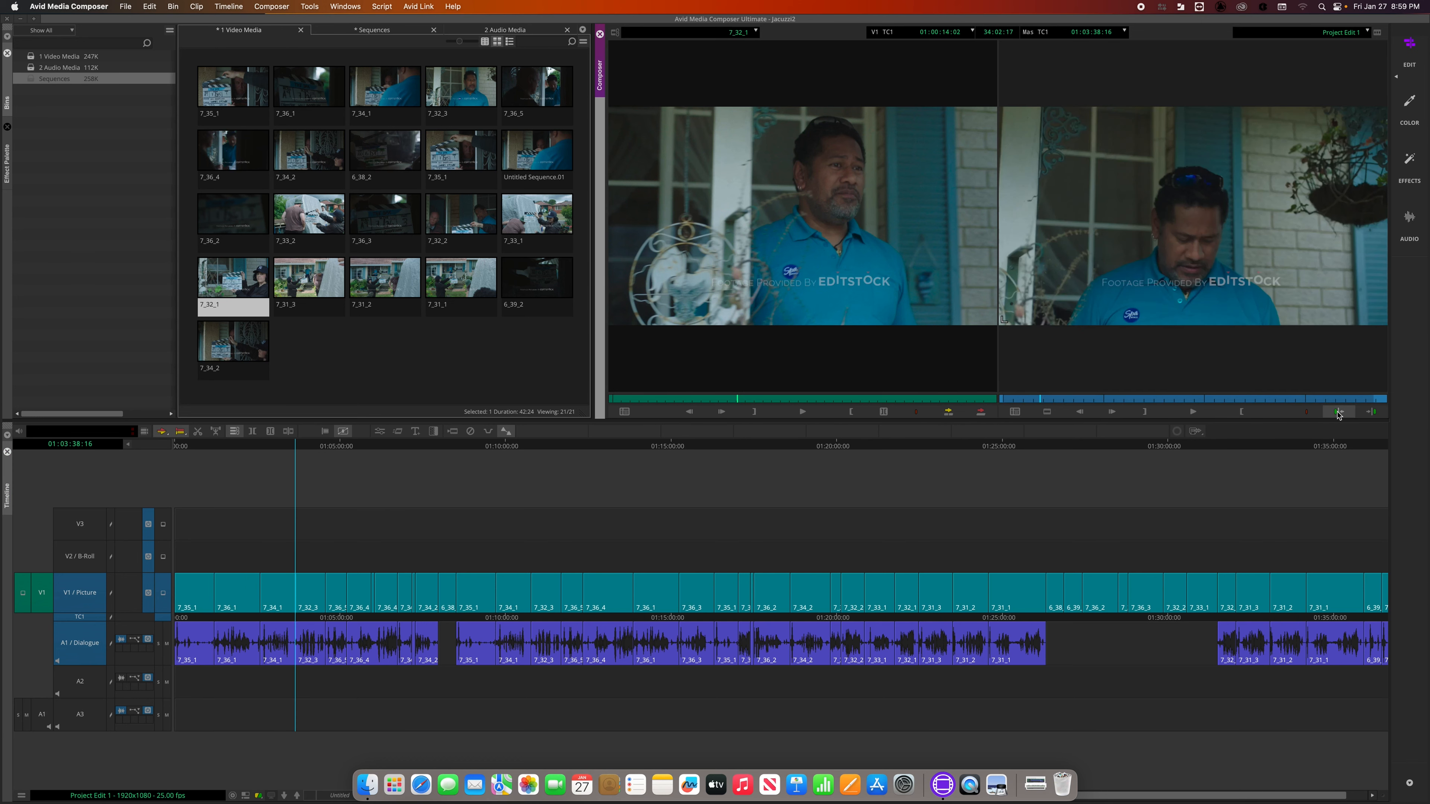
left_click(77, 531)
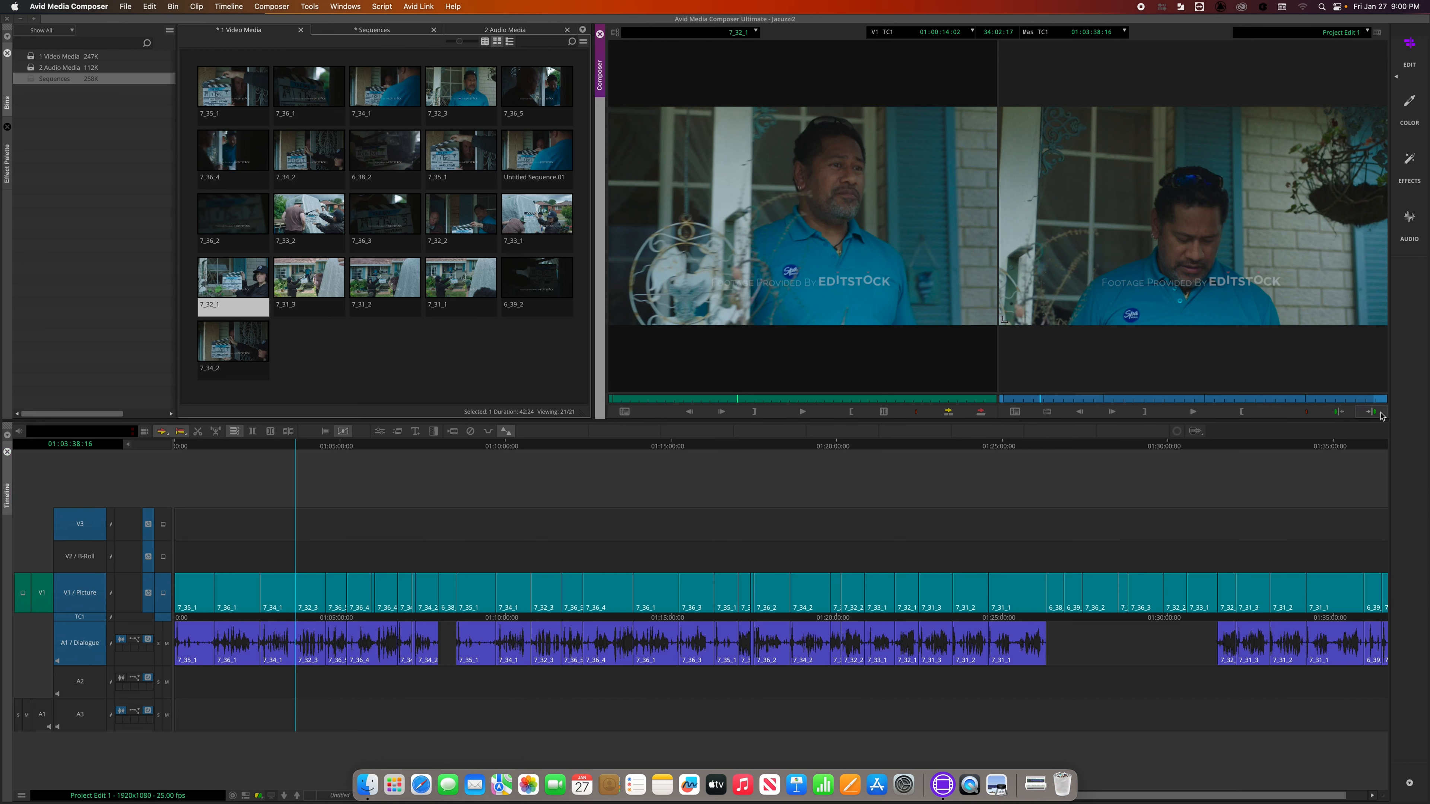
left_click(1342, 416)
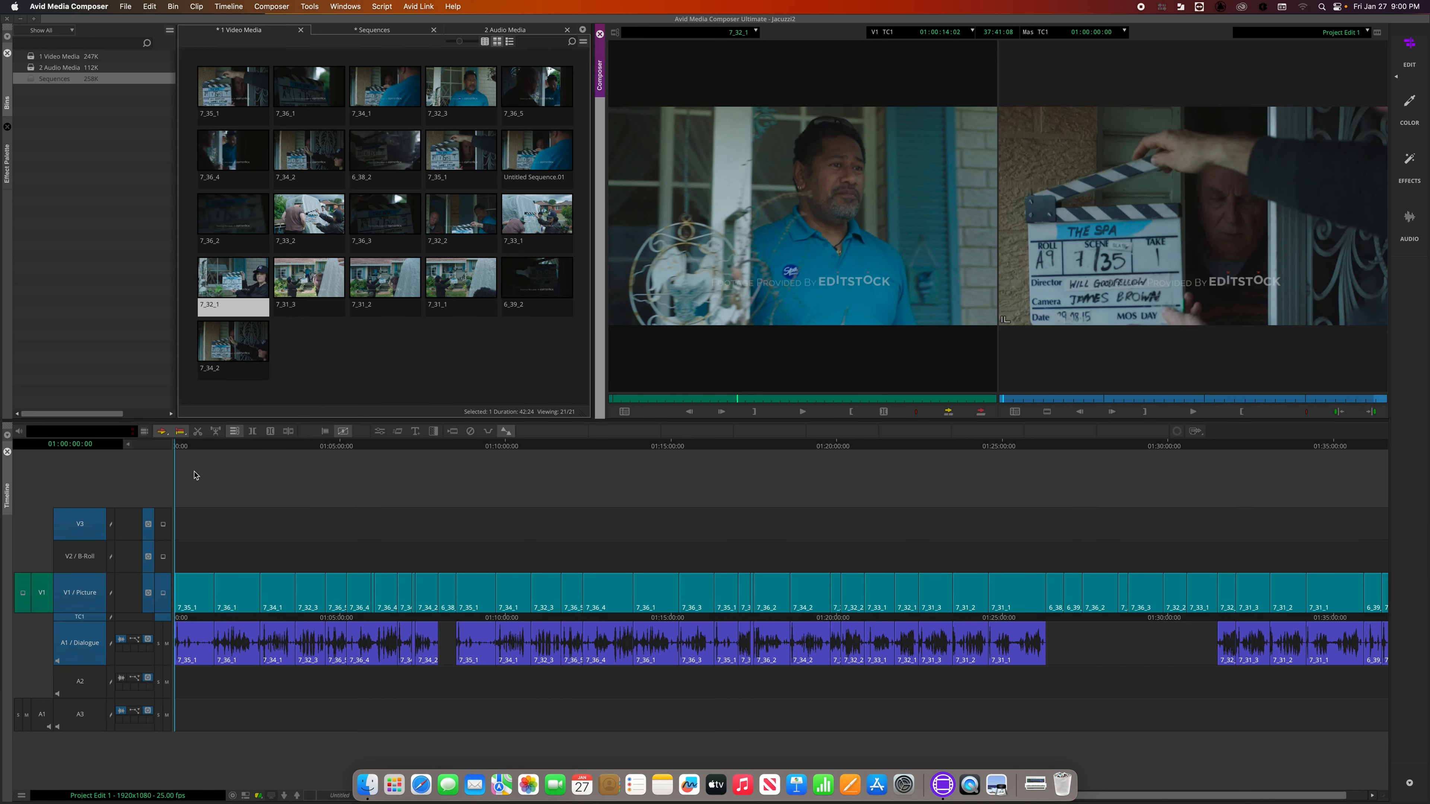
left_click(70, 528)
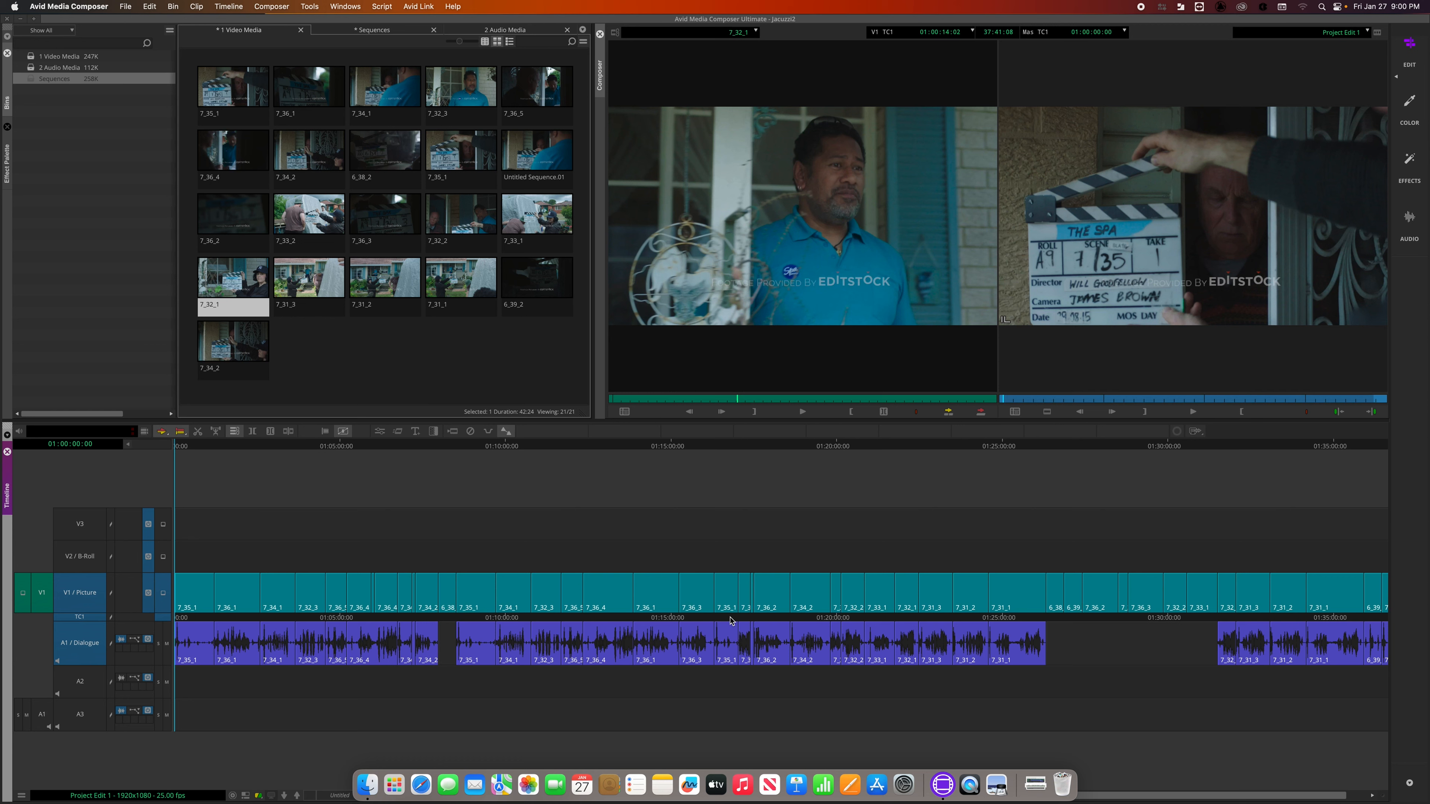
- Turn on Ignore Track Selectors for the Composer and Timeline event navigation in the Composer Settings
right_click(818, 347)
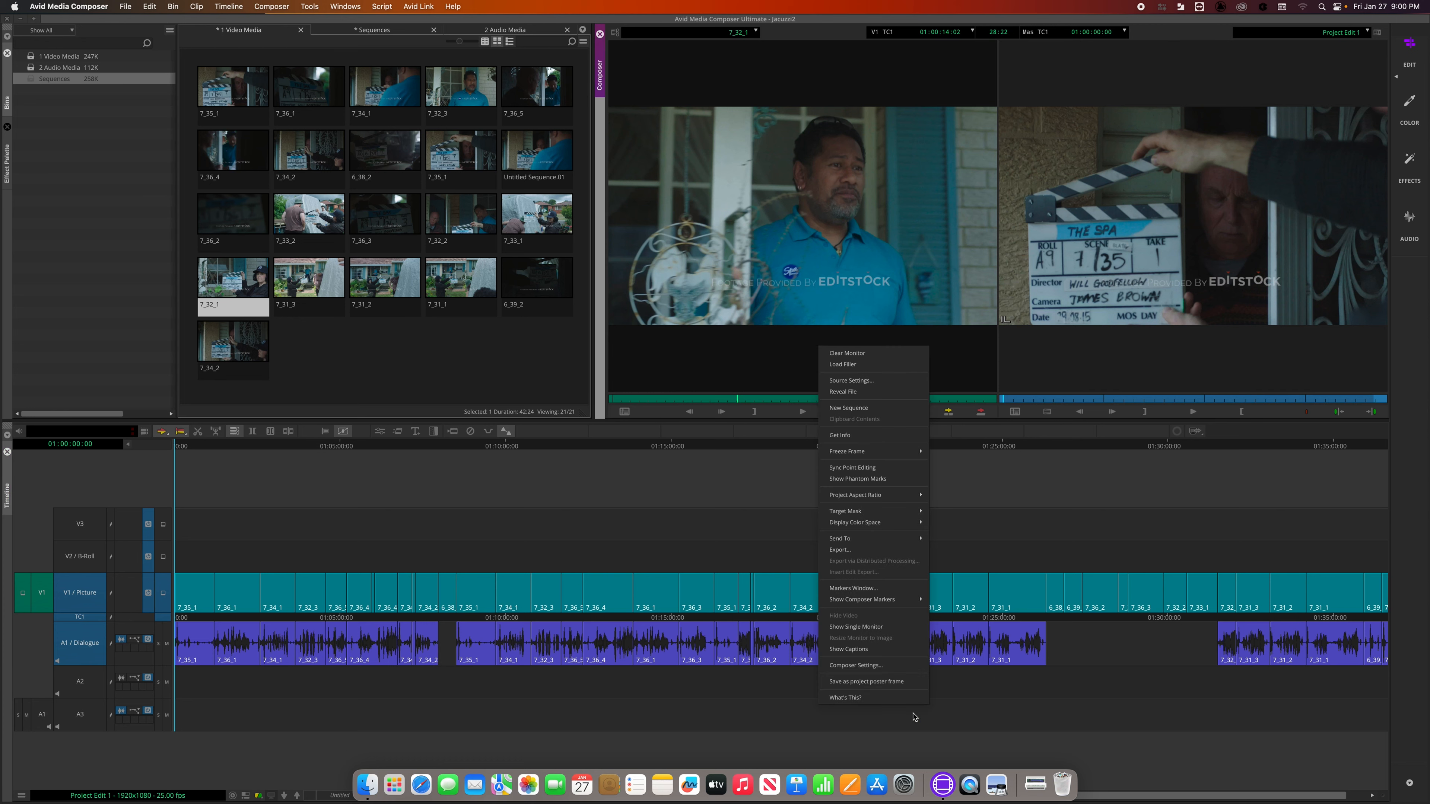
left_click(832, 666)
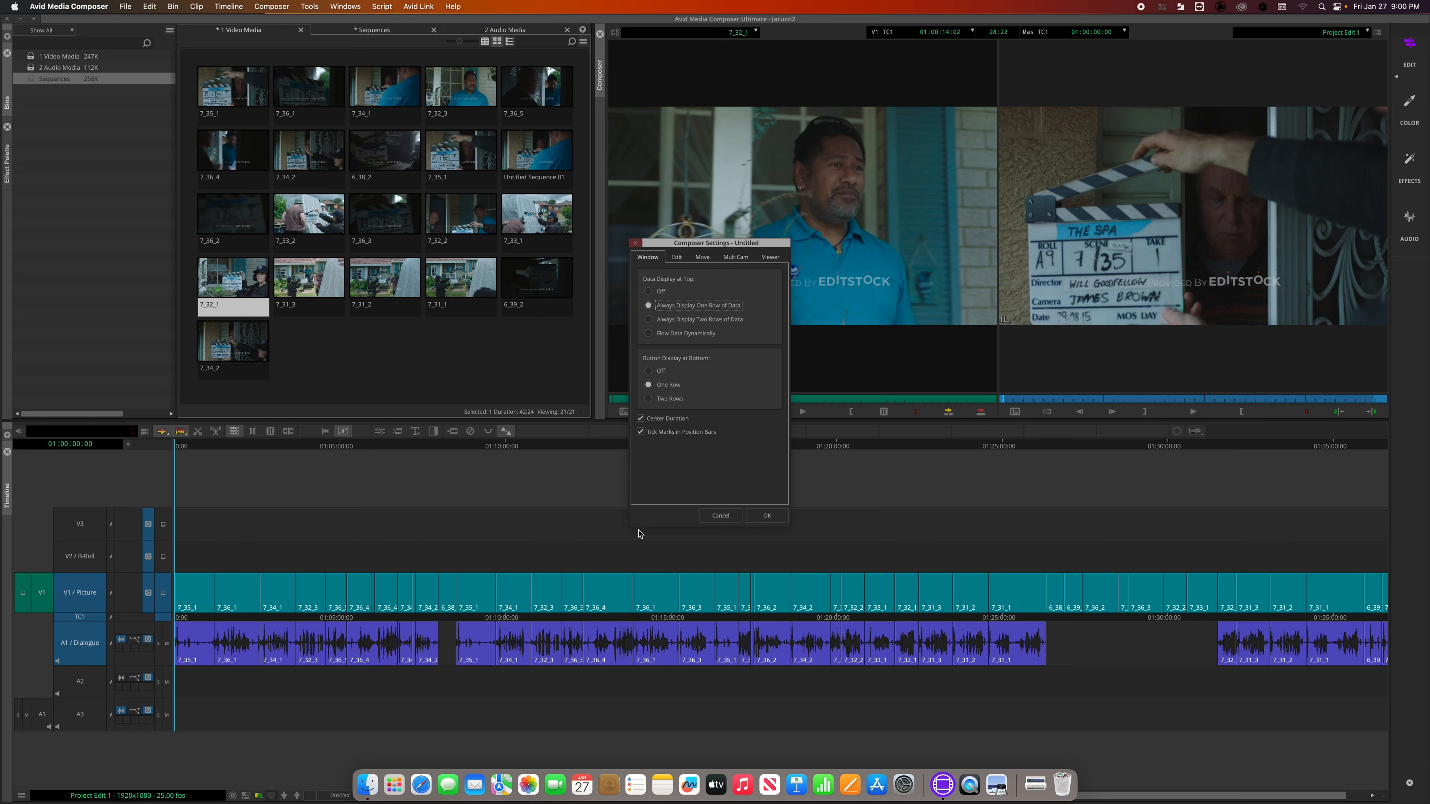
left_click(702, 258)
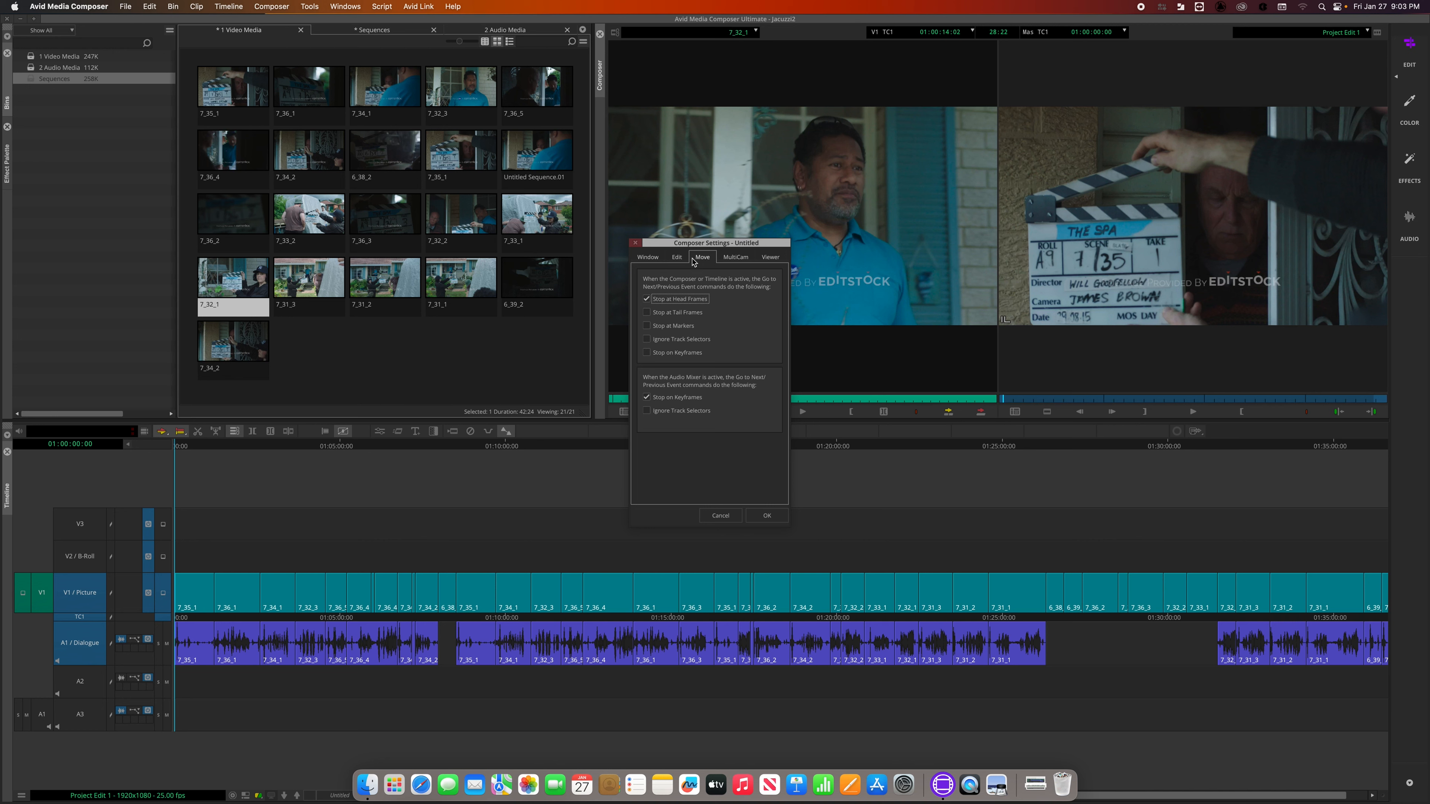
left_click(656, 341)
left_click(766, 515)
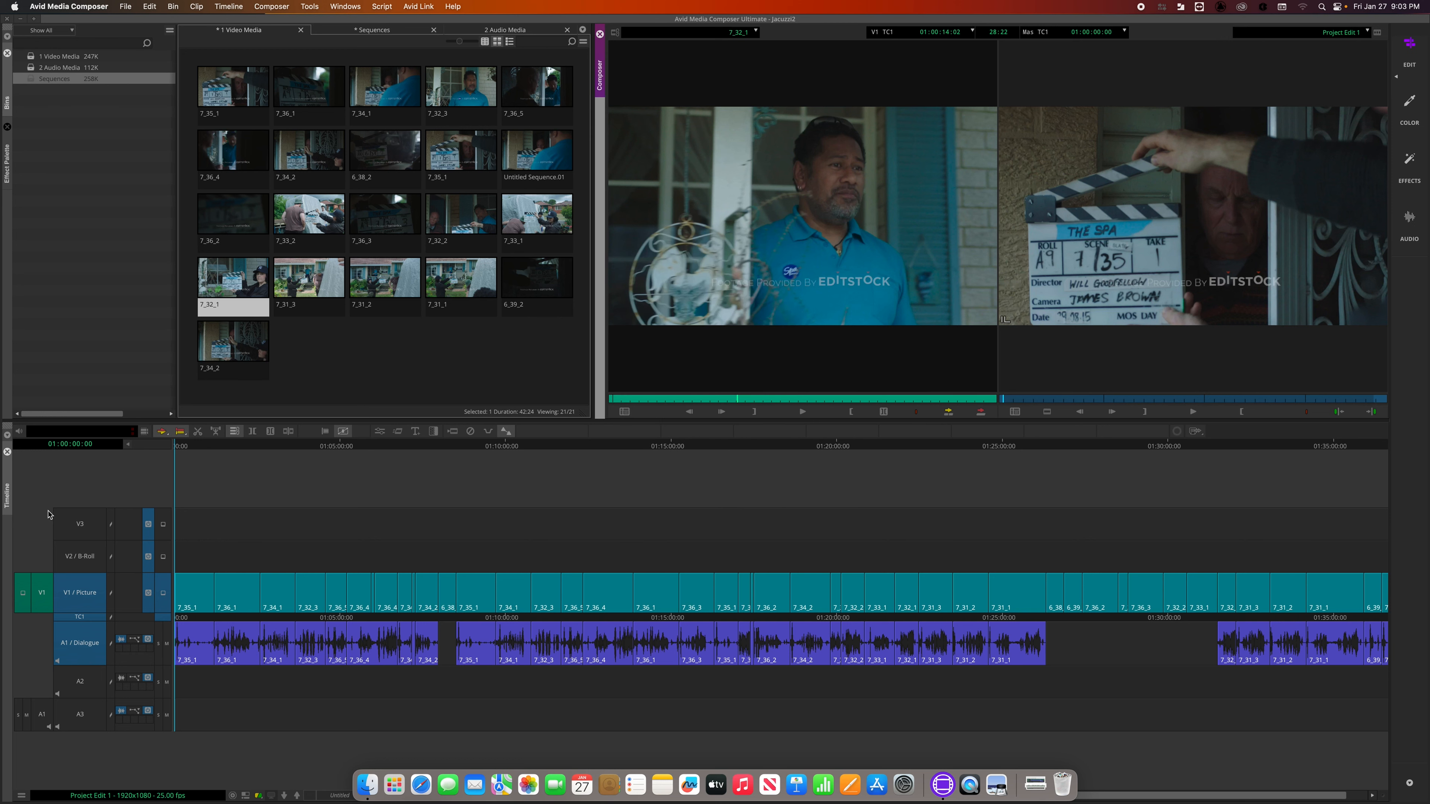
- Enable the V3, V2 / B-Roll, A2 and A3 record tracks so that every sequence track is selected
left_click(78, 523)
left_click(79, 556)
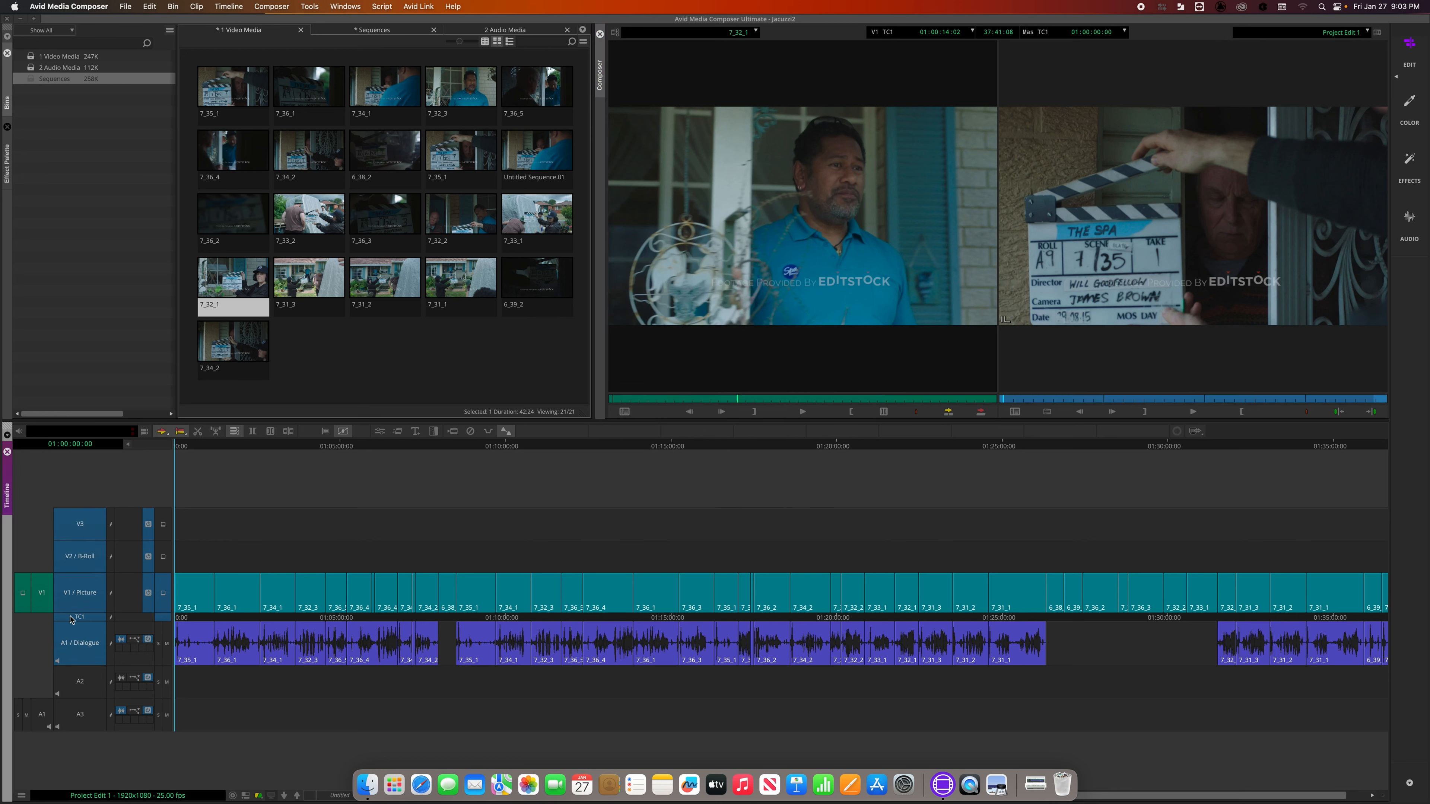
left_click(67, 676)
left_click(77, 708)
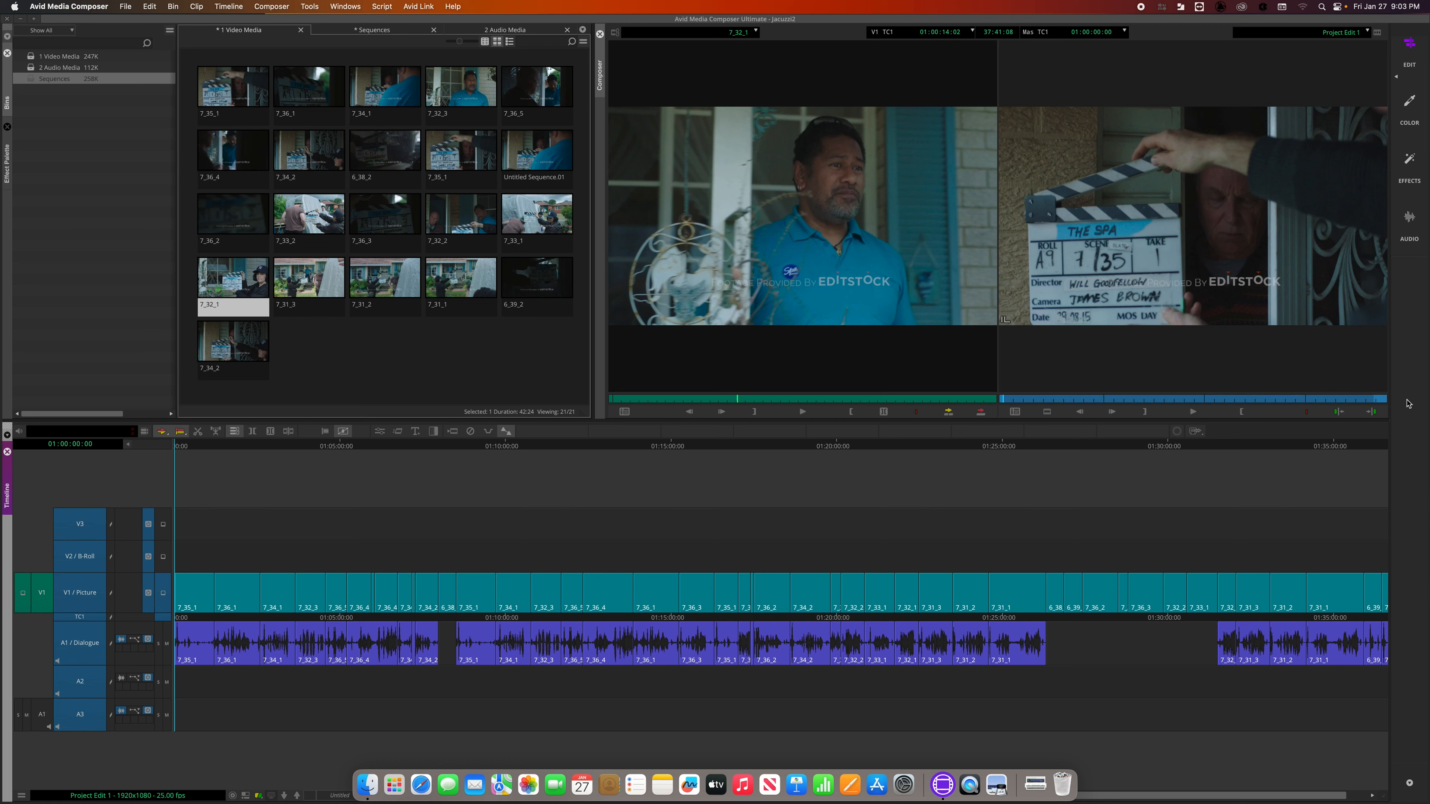
- Advance through the edits event by event from the sequence start to 01:05:12:10 with all tracks enabled
left_click(1371, 412)
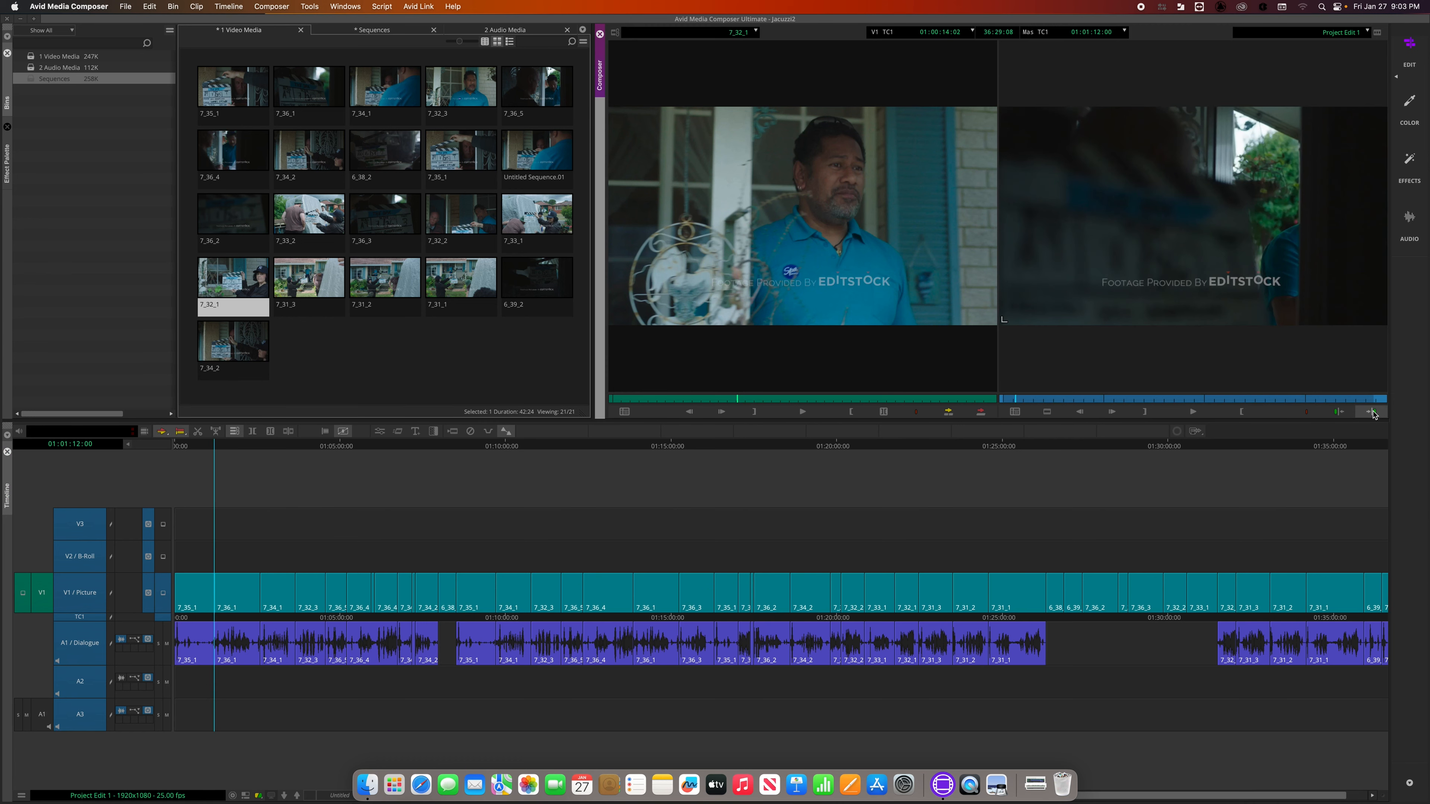
left_click(1370, 412)
left_click(1371, 412)
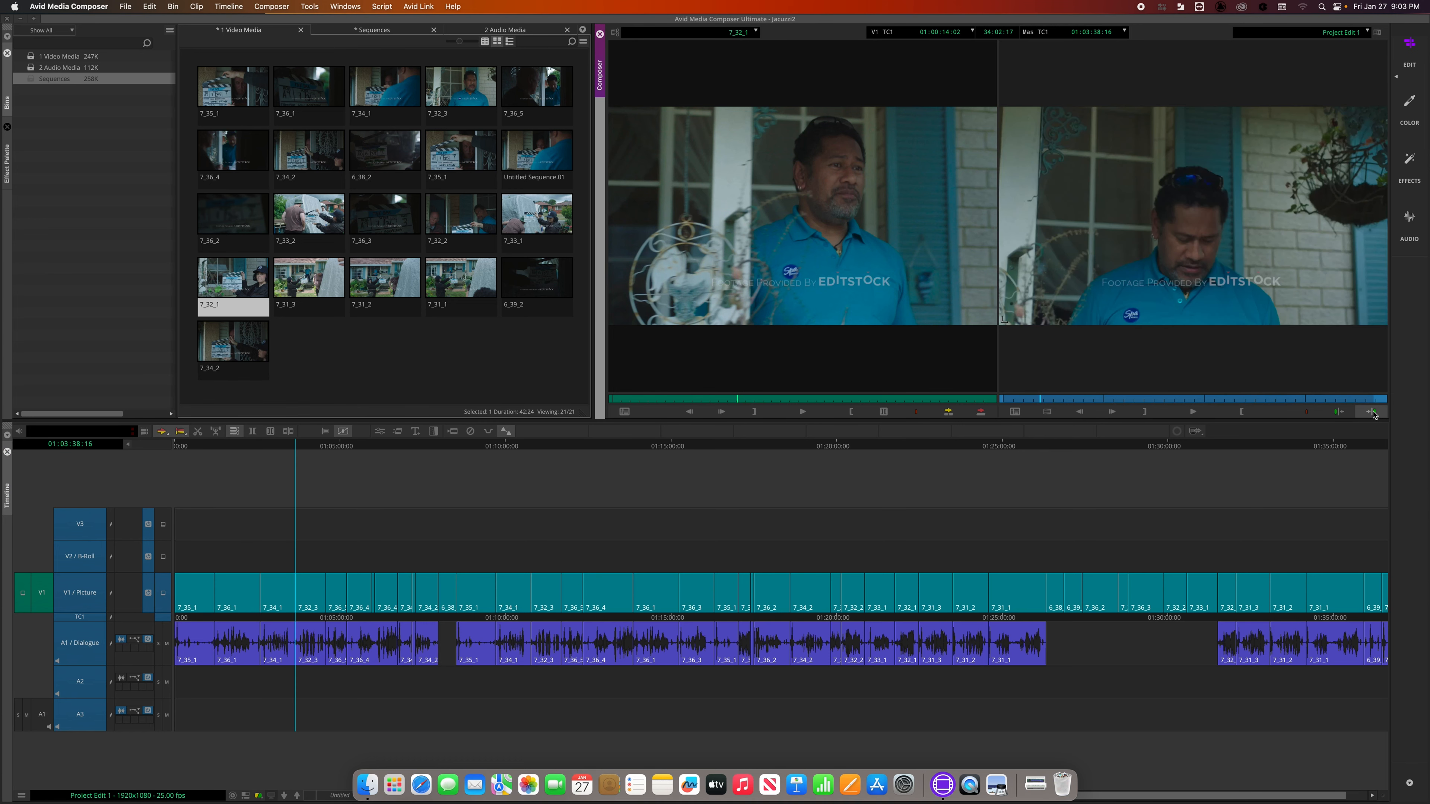
left_click(1371, 412)
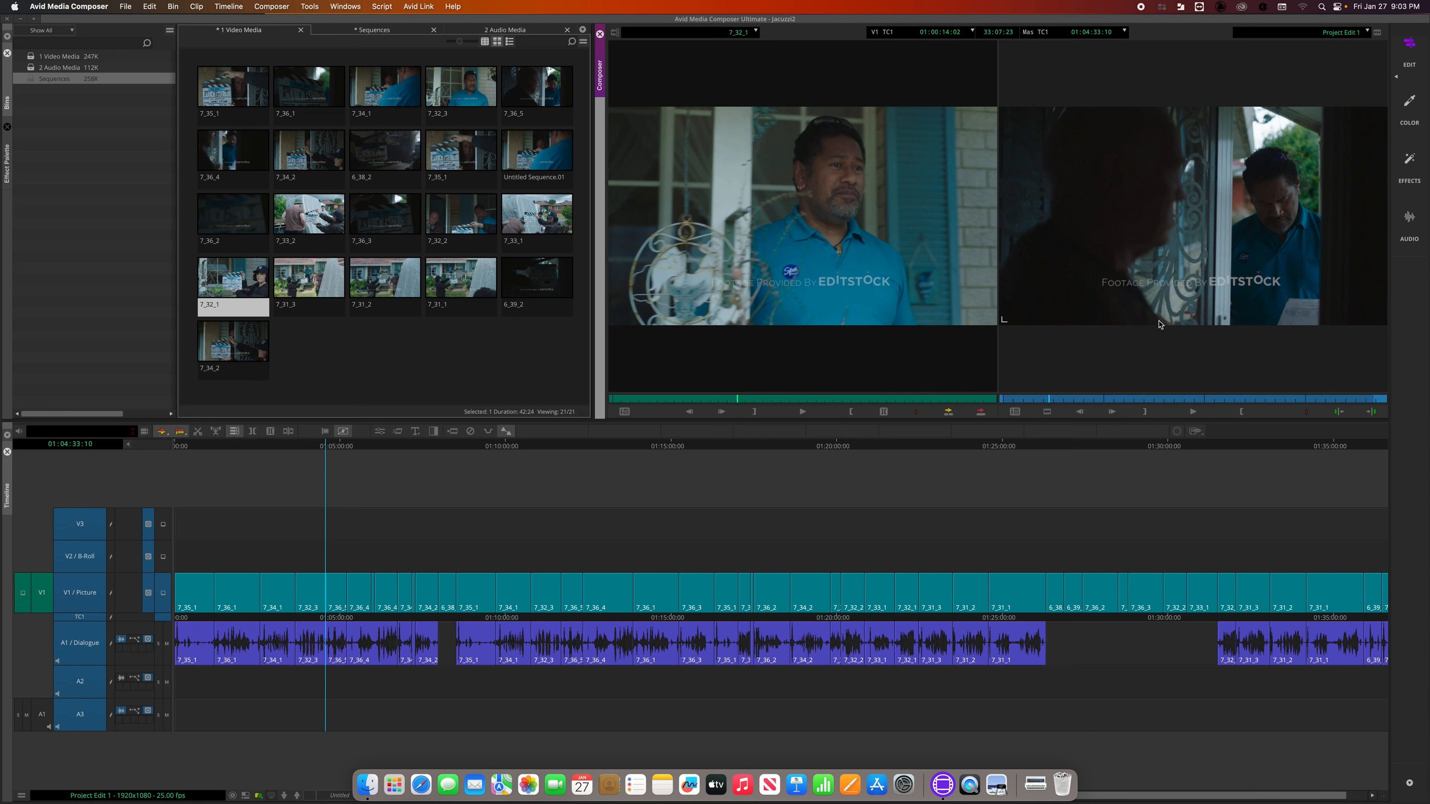
left_click(1372, 412)
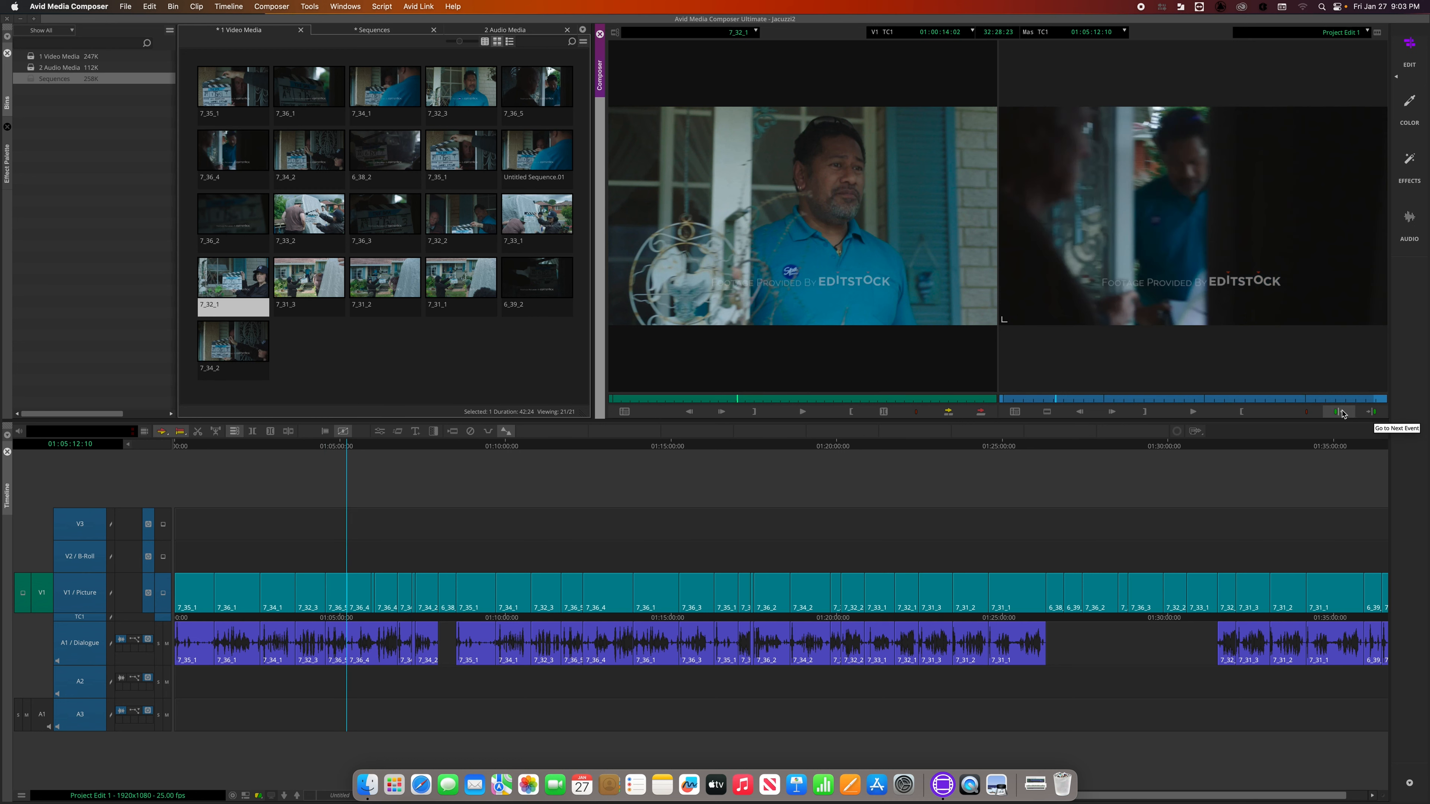
- Go back through the events to 01:02:34:24 and beyond, forward to 01:05:57:05, and return to the edit at 01:05:12:10
left_click(1341, 412)
left_click(1373, 412)
left_click(1340, 413)
left_click(1340, 413)
left_click(1340, 413)
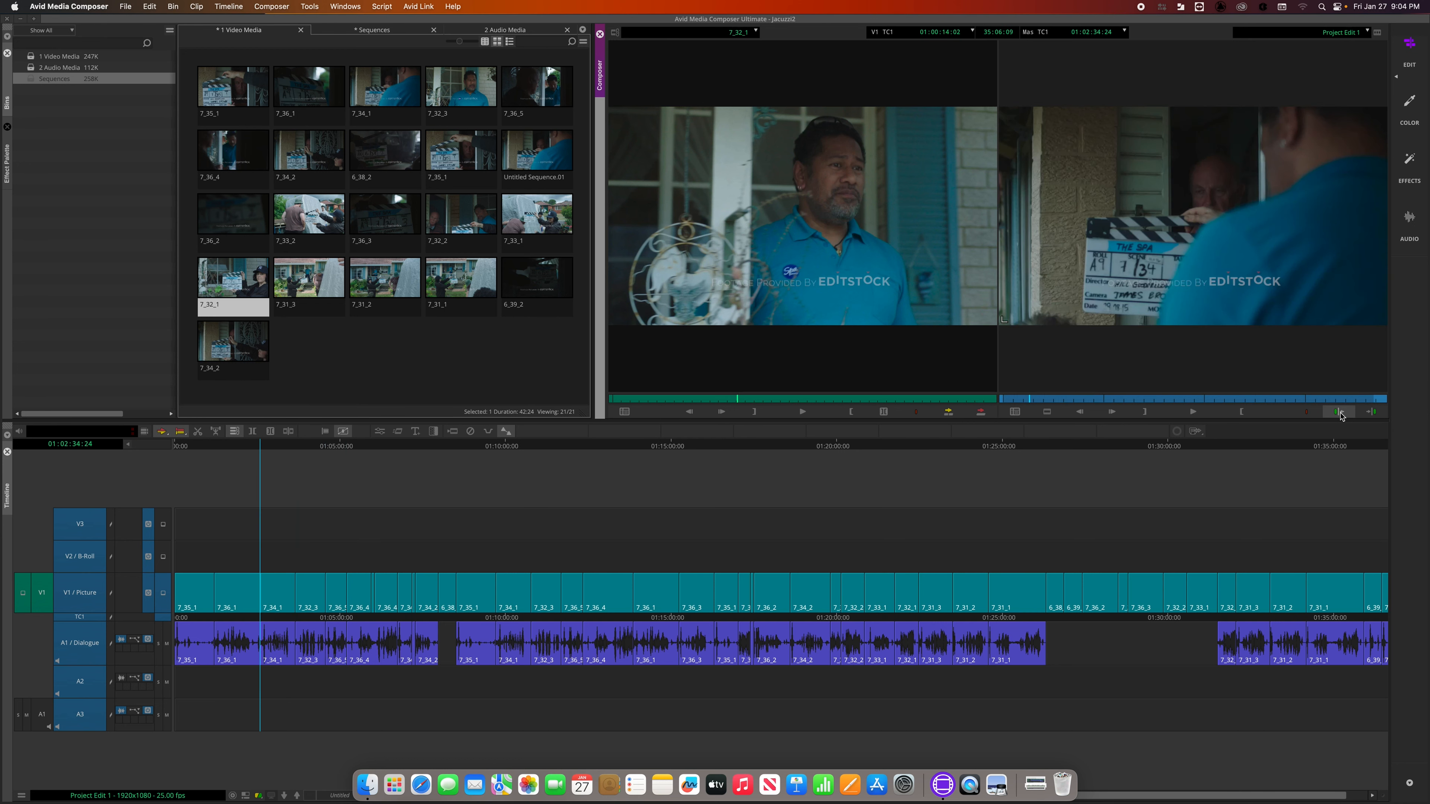
left_click(1340, 413)
left_click(1372, 413)
left_click(1371, 413)
left_click(1372, 413)
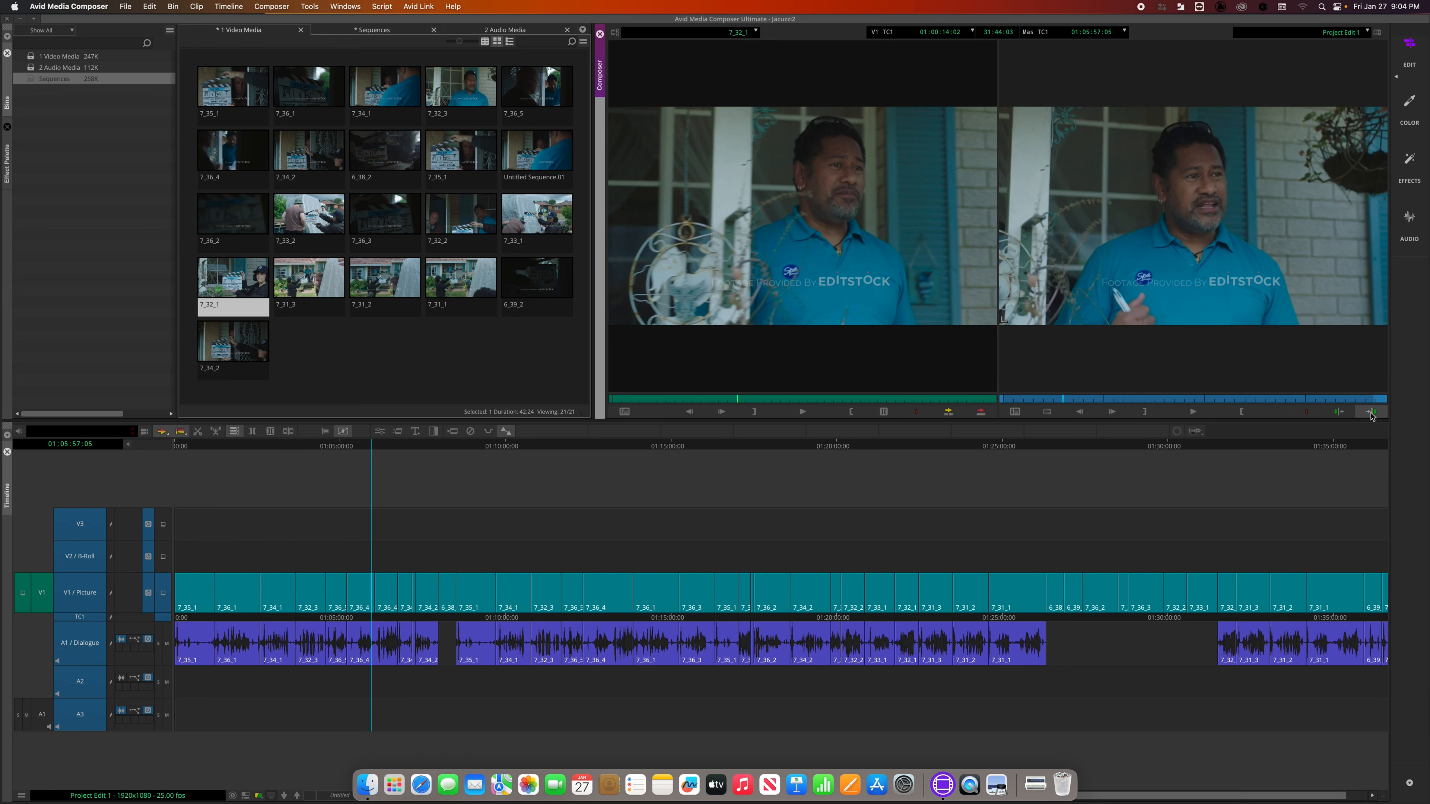
left_click(1340, 413)
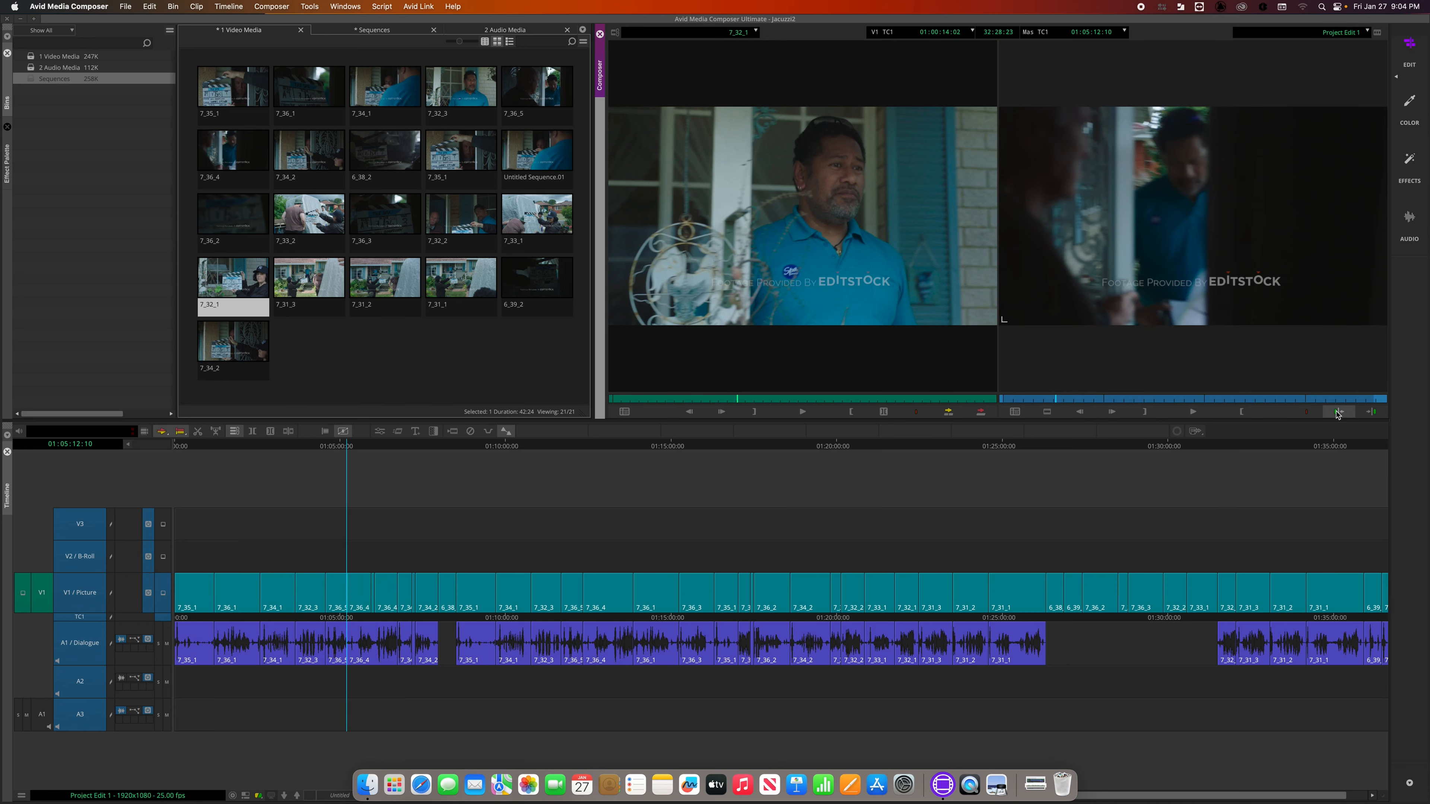
- Turn off Ignore Track Selectors for the Composer and Timeline event navigation in the Composer Settings
right_click(817, 323)
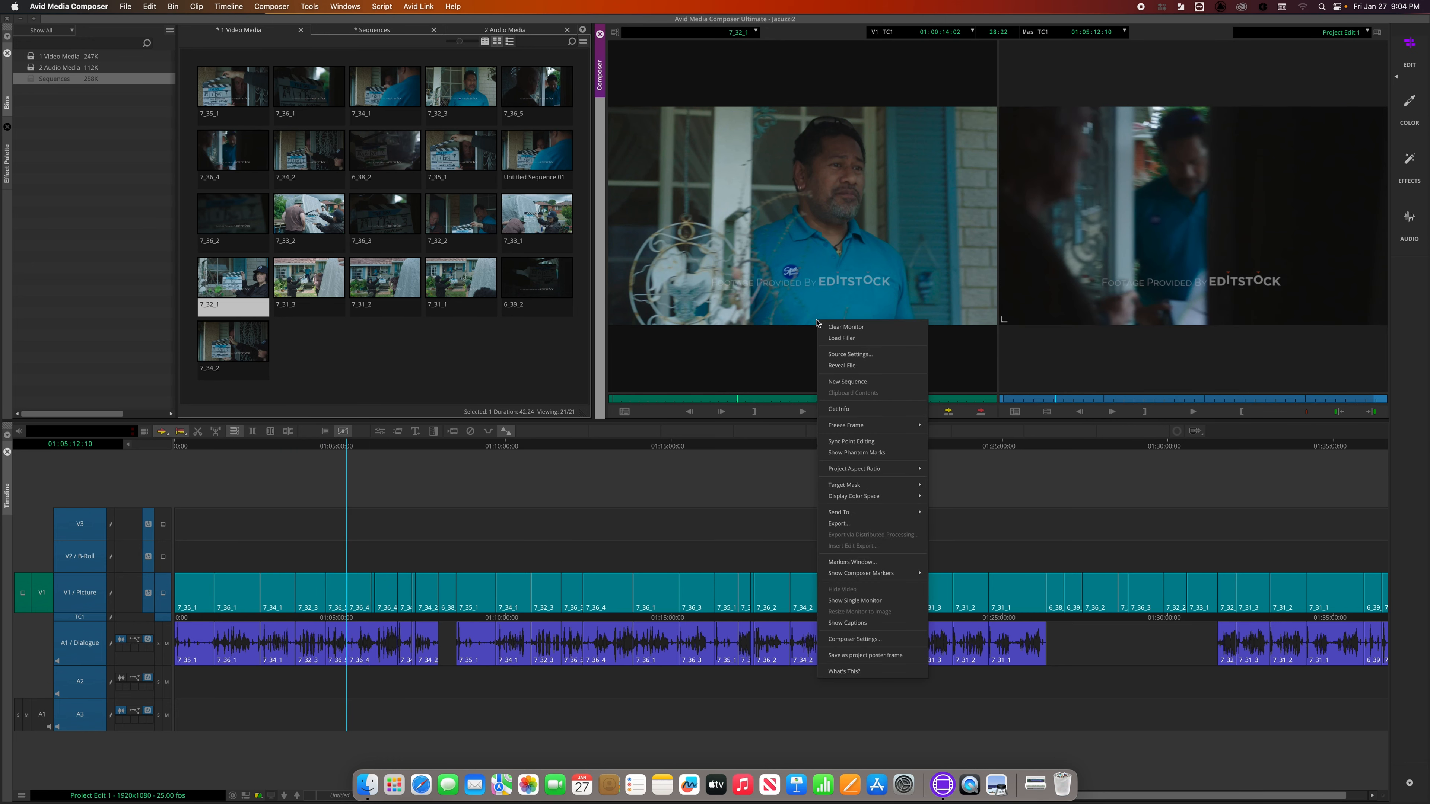
left_click(842, 640)
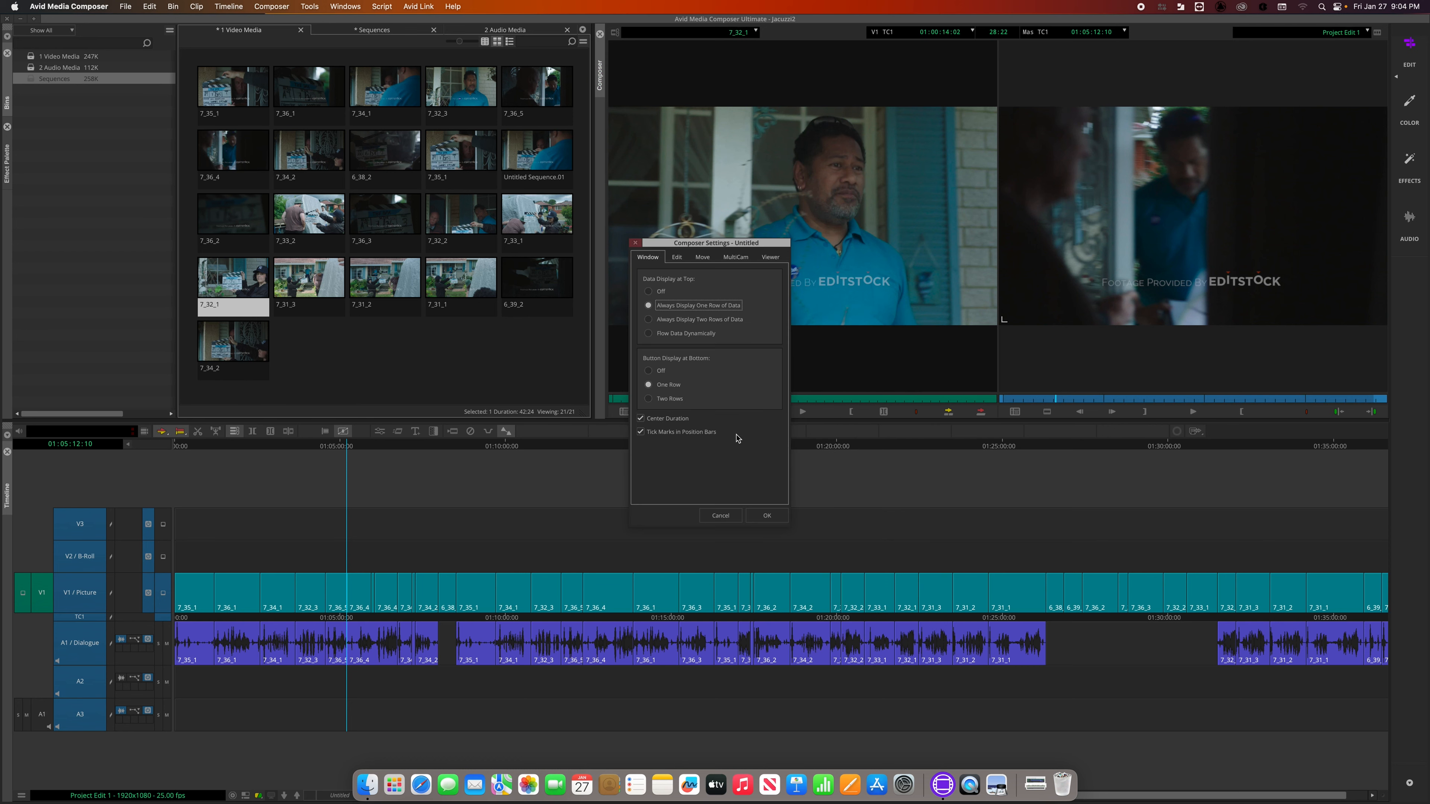
left_click(702, 258)
left_click(646, 339)
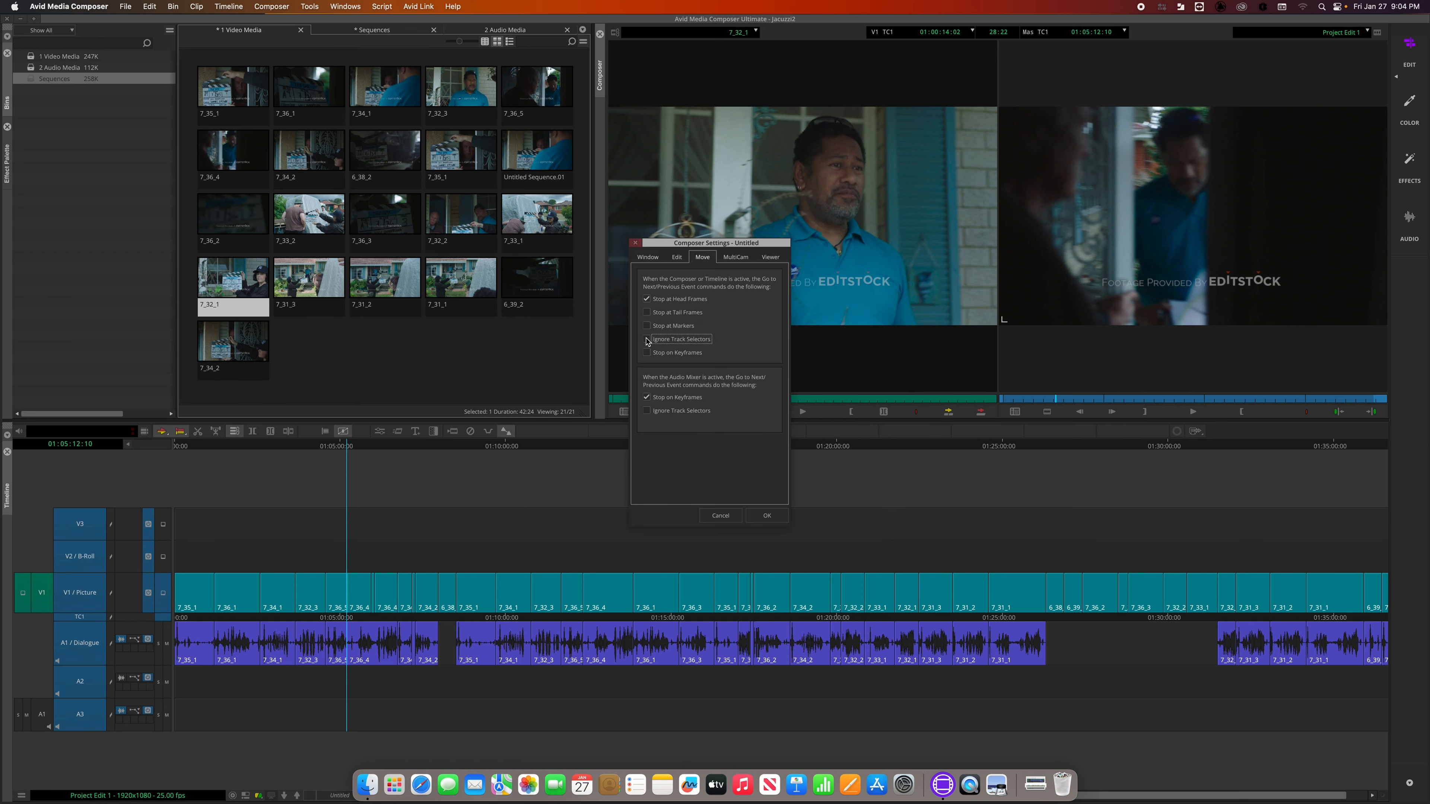
left_click(772, 513)
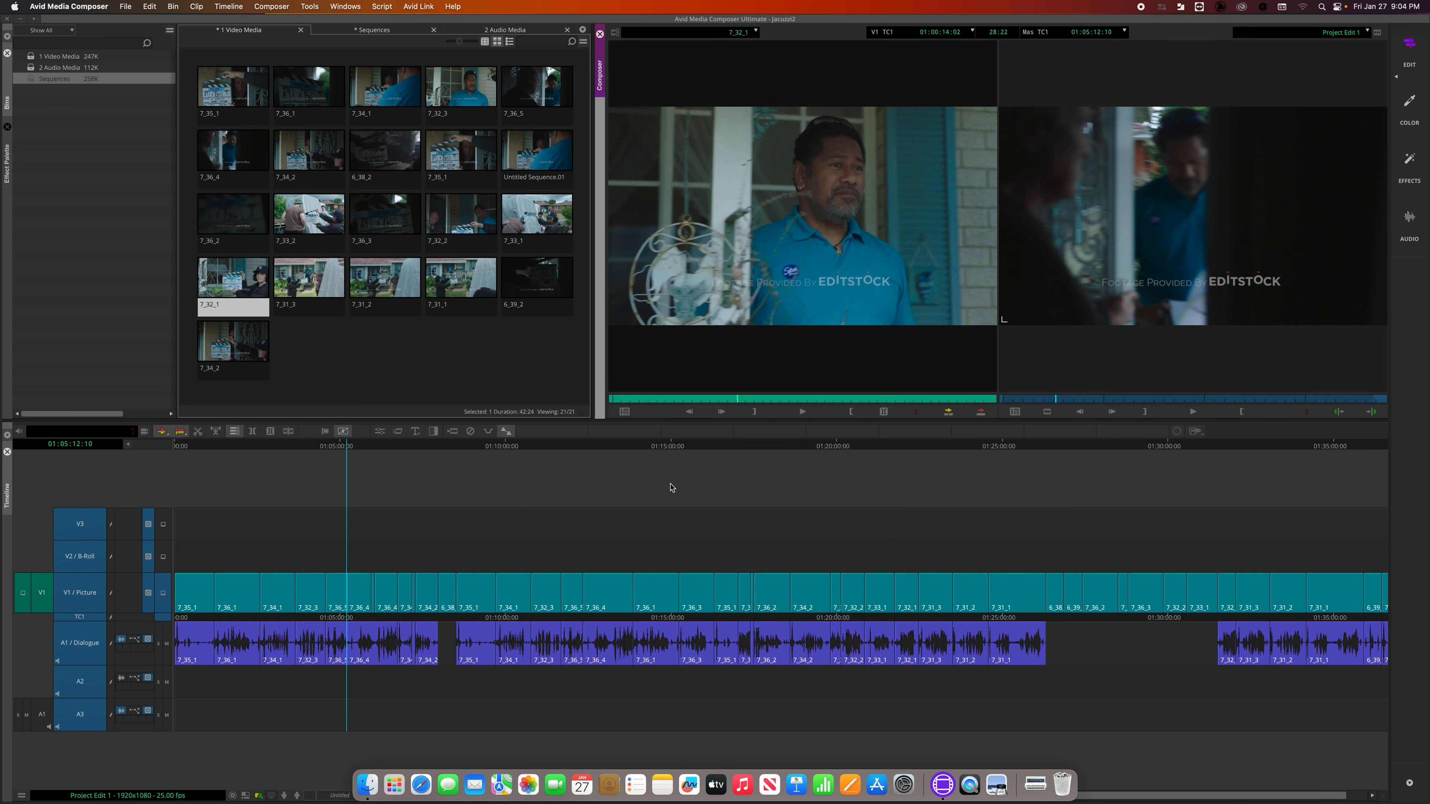
- Go back through the events to the sequence start at 01:00:00:00 and advance event by event to 01:05:12:10
left_click(1372, 412)
left_click(1334, 412)
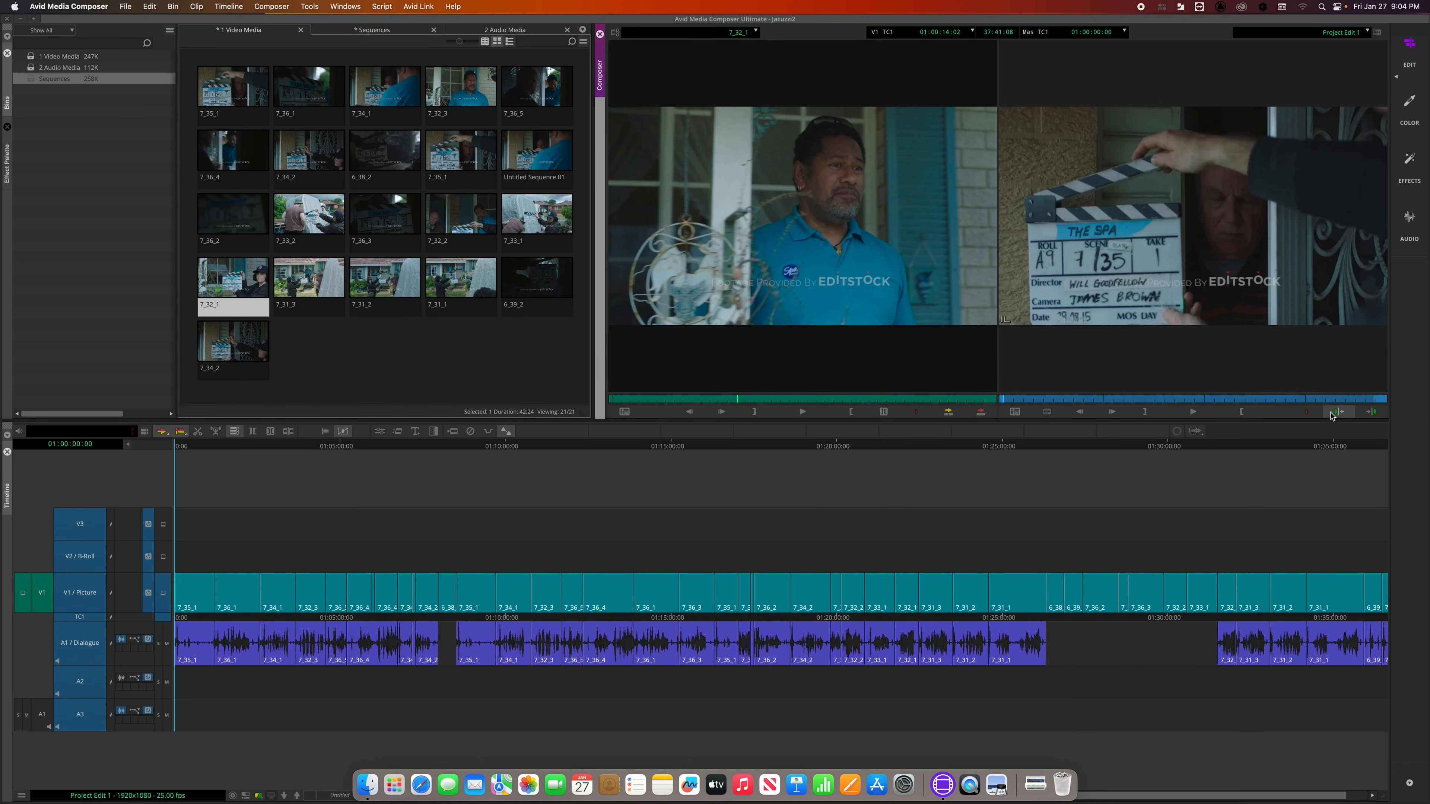
left_click(1374, 414)
left_click(1375, 414)
left_click(1375, 415)
left_click(1376, 415)
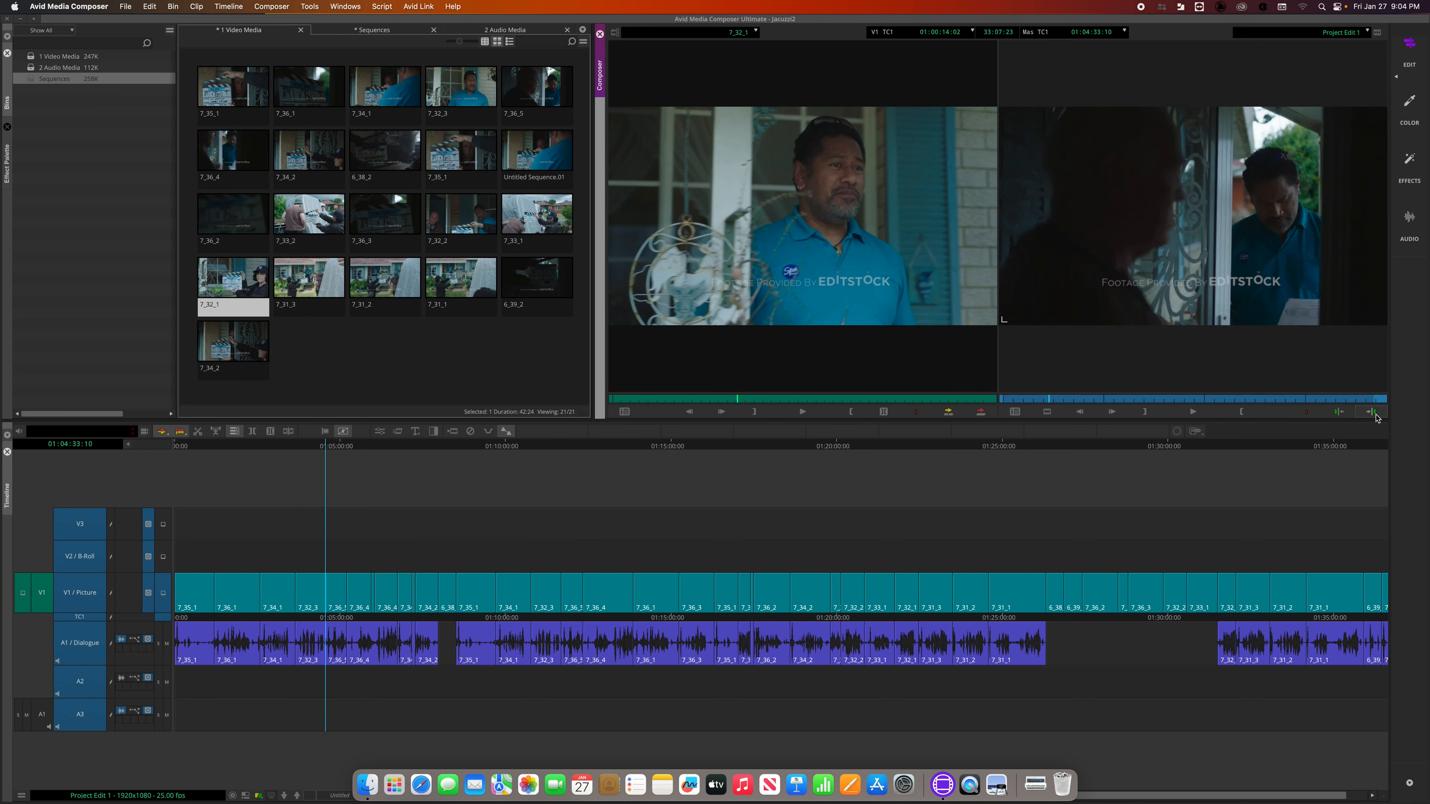
left_click(1375, 415)
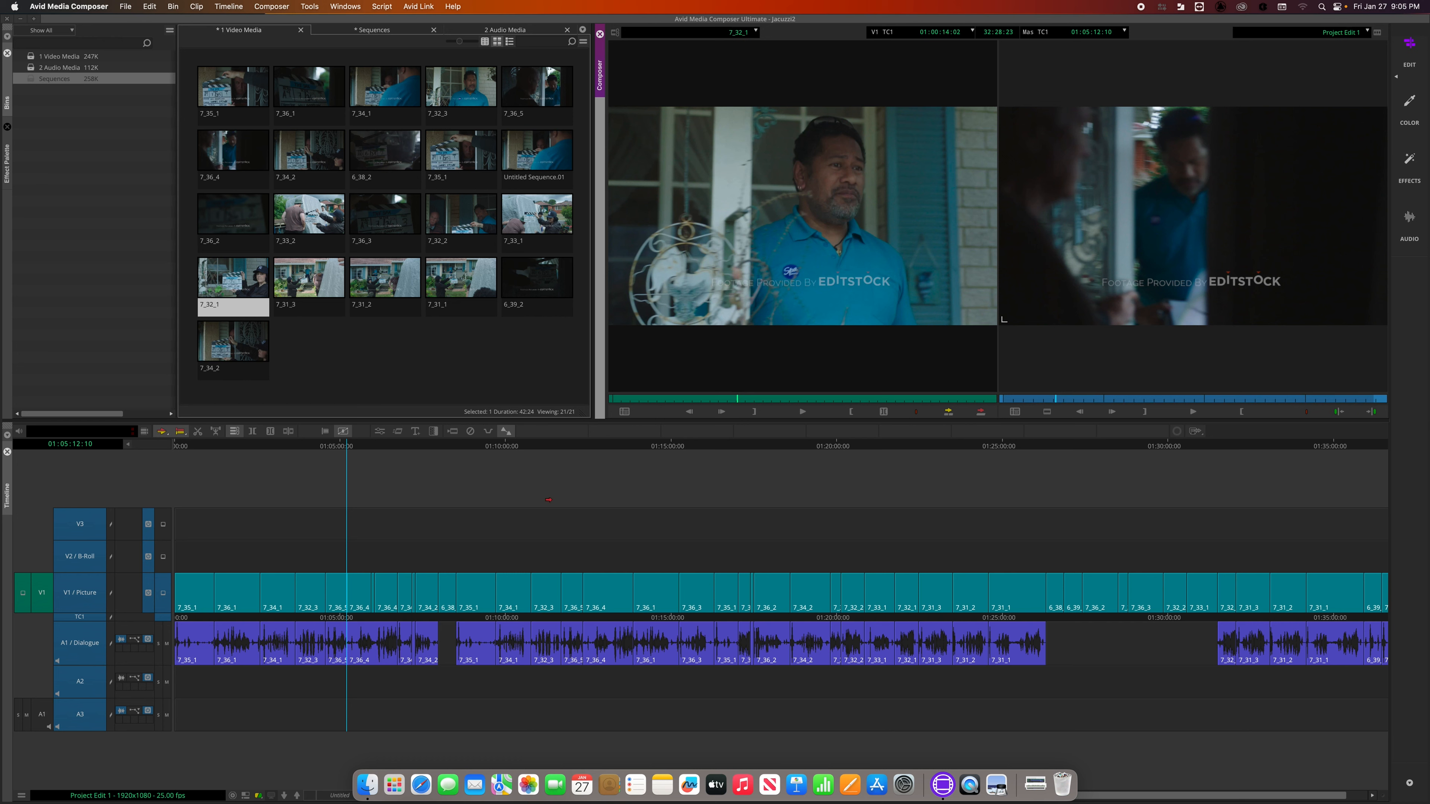
- Scrub the sequence to 01:11:39:05, snap the playhead to the head frames at 01:13:51:11 and 01:15:14:10, and return to 01:13:51:11
left_click_drag(574, 450, 562, 456)
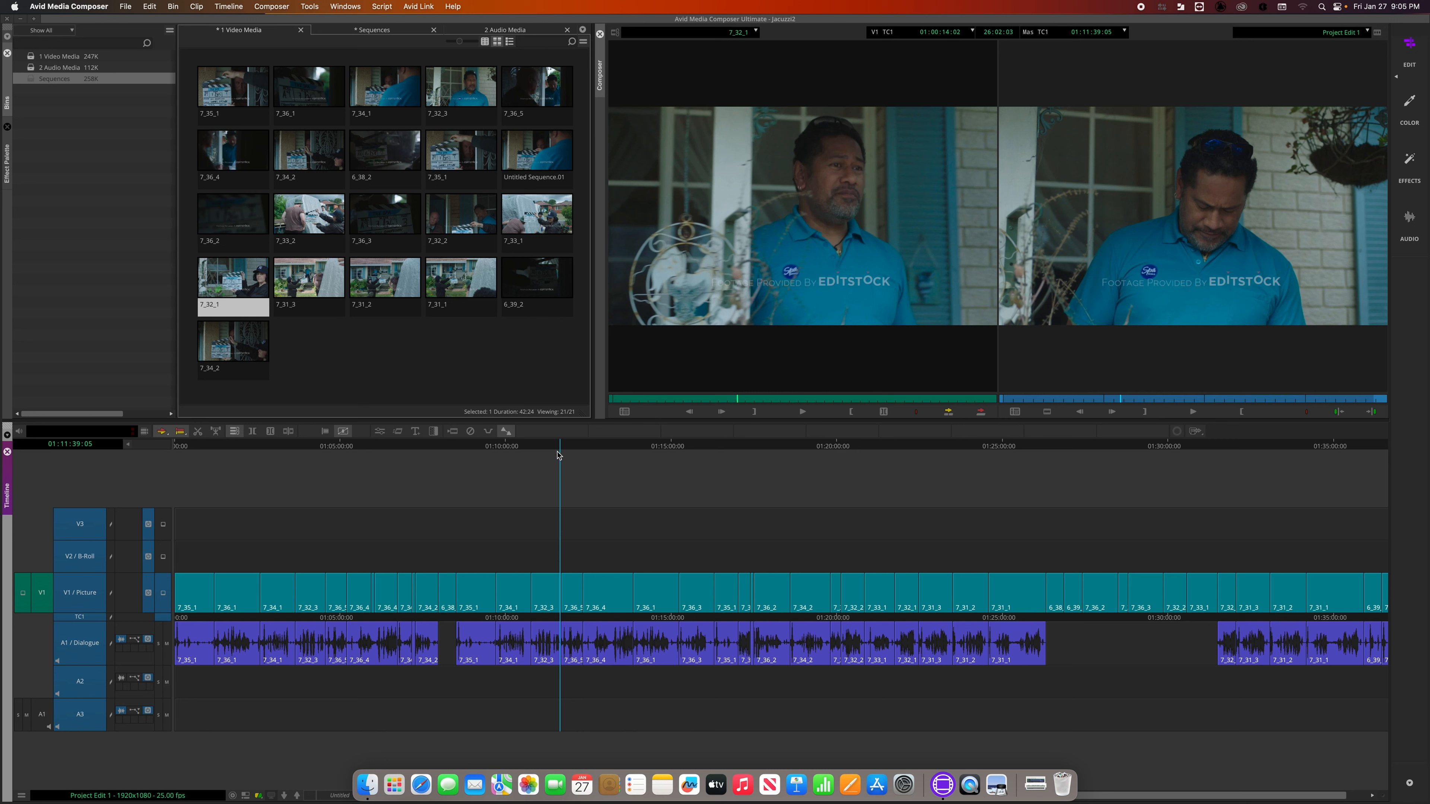
left_click_drag(561, 448, 621, 451)
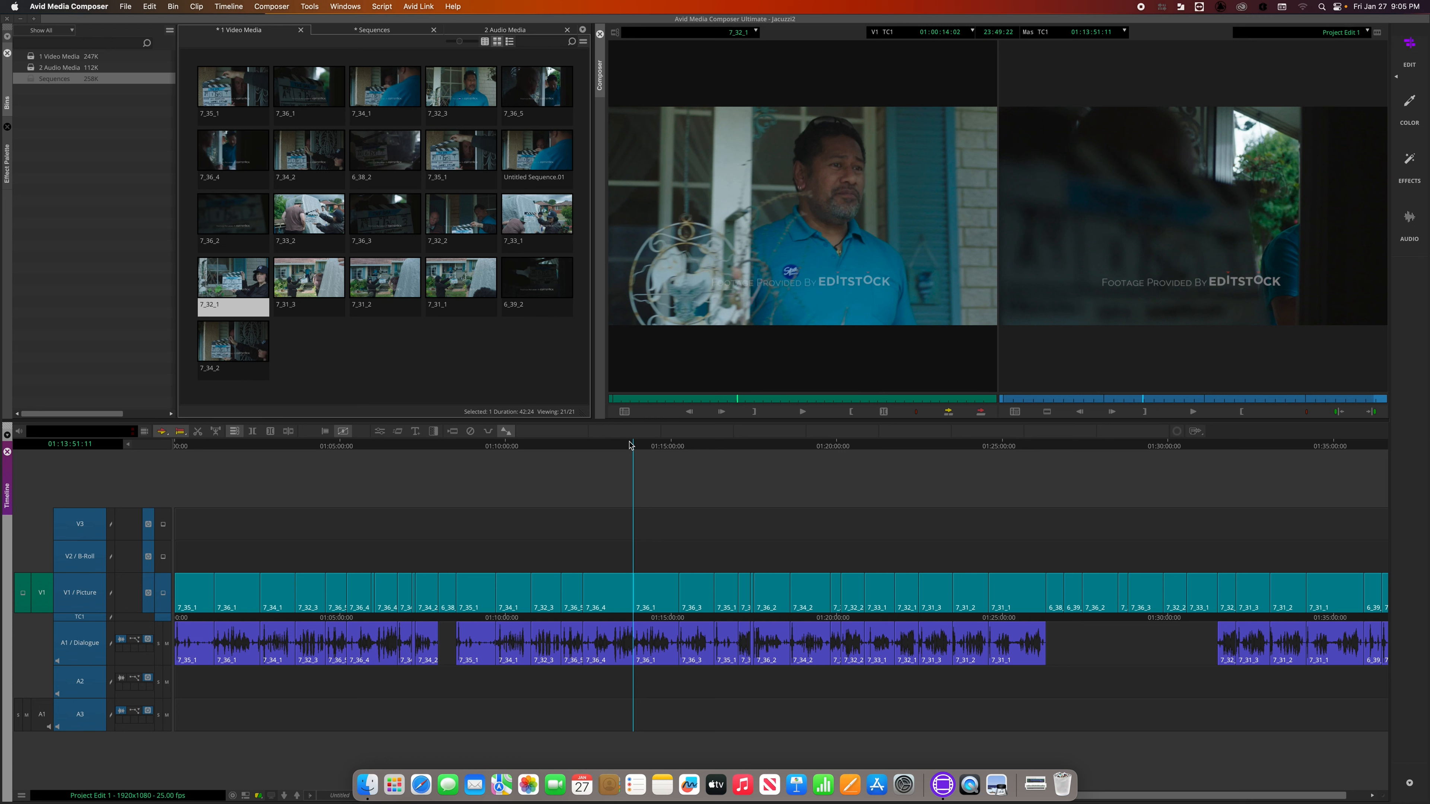
left_click_drag(630, 446, 661, 446)
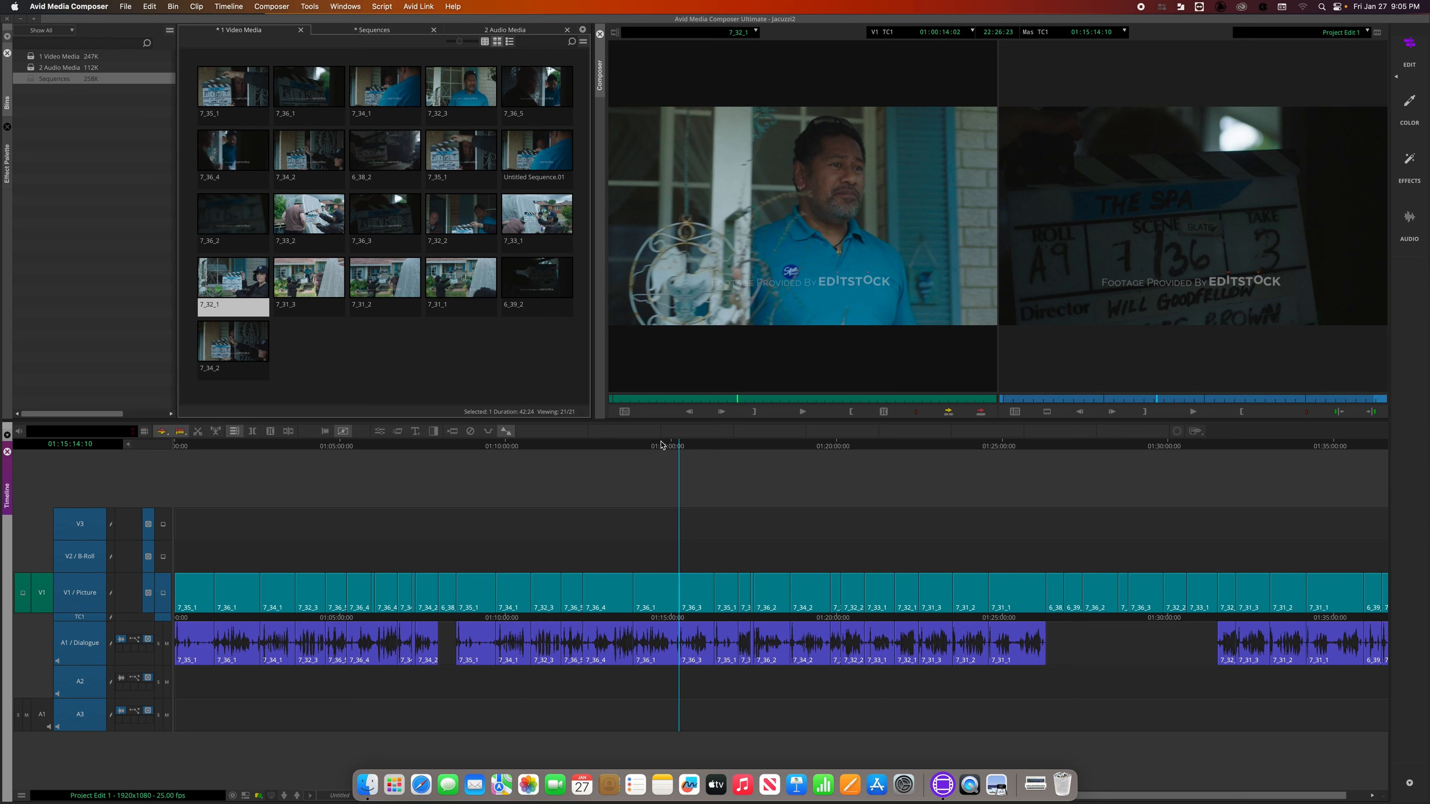
left_click_drag(689, 449, 637, 449)
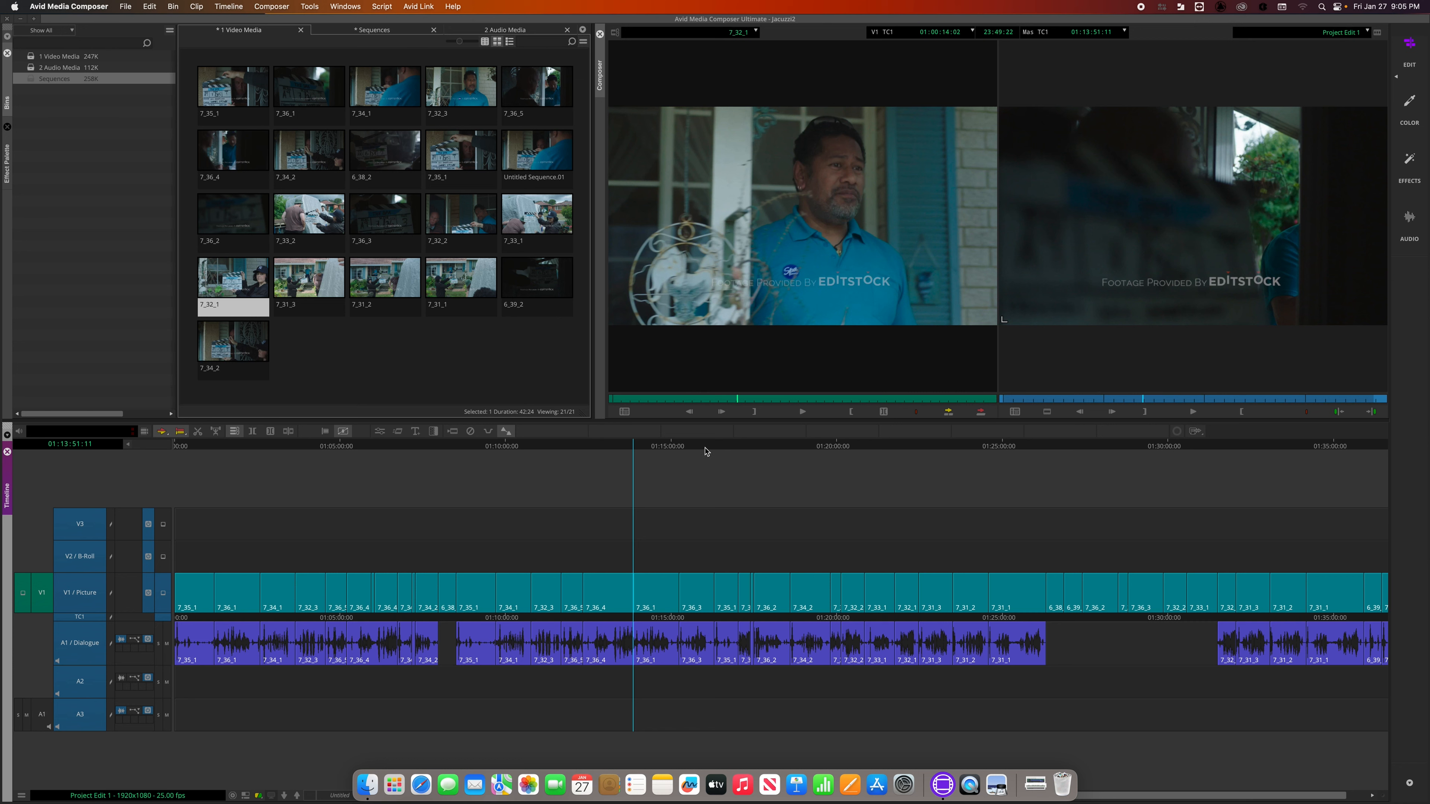
- Snap the playhead to the clips' tail frames at 01:15:14:09, 01:13:51:10 and 01:12:19:18
left_click_drag(706, 451, 692, 451)
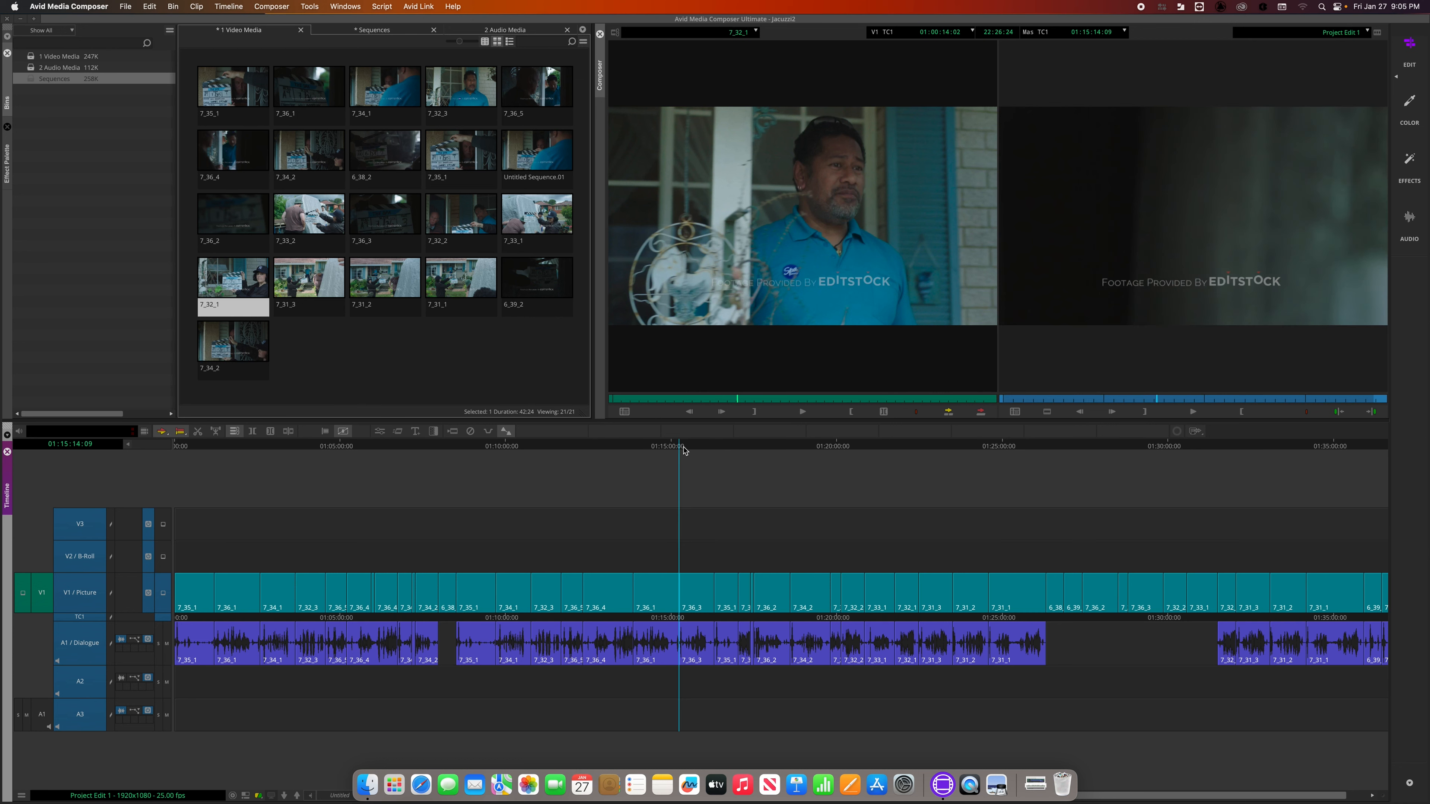
left_click(656, 451)
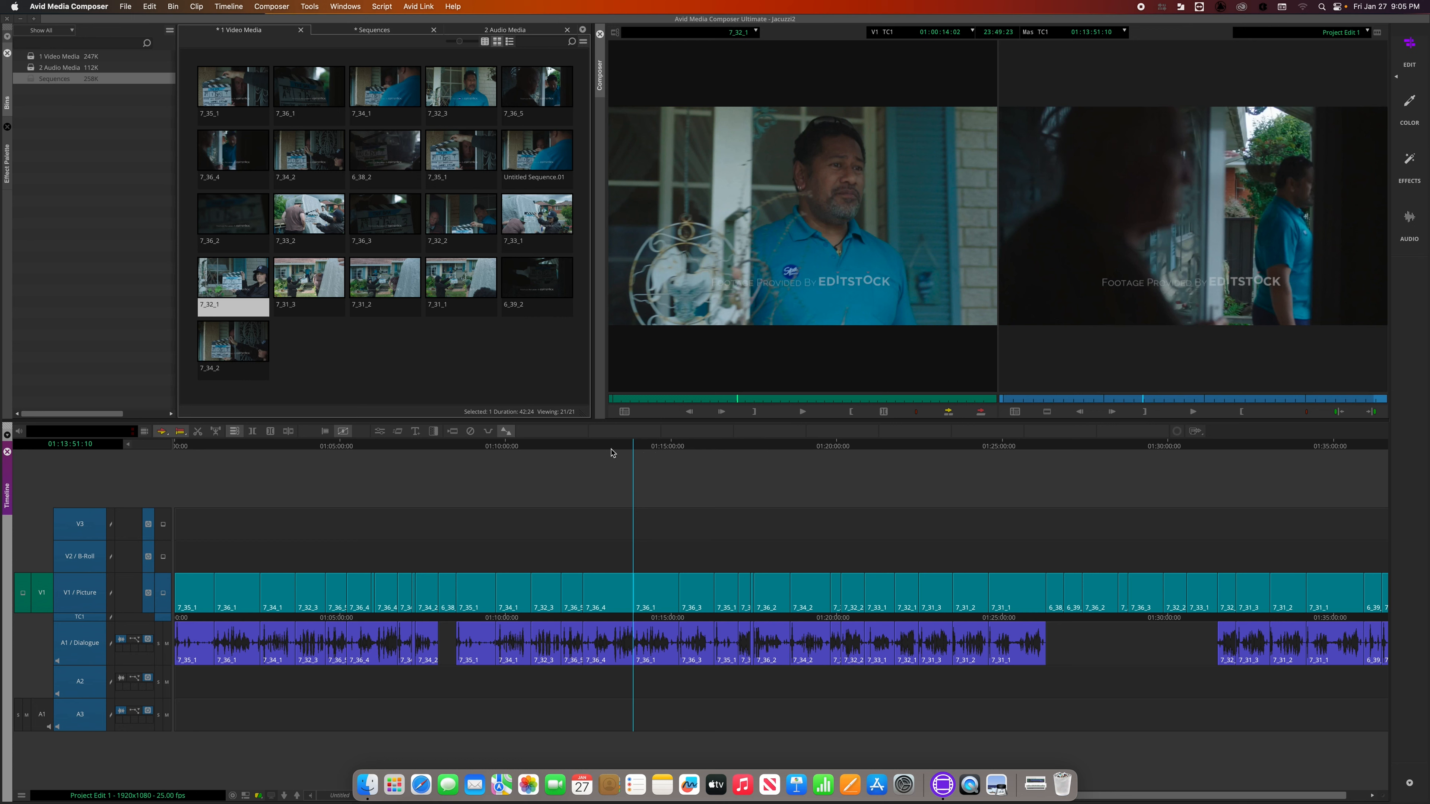
left_click_drag(611, 453, 582, 451)
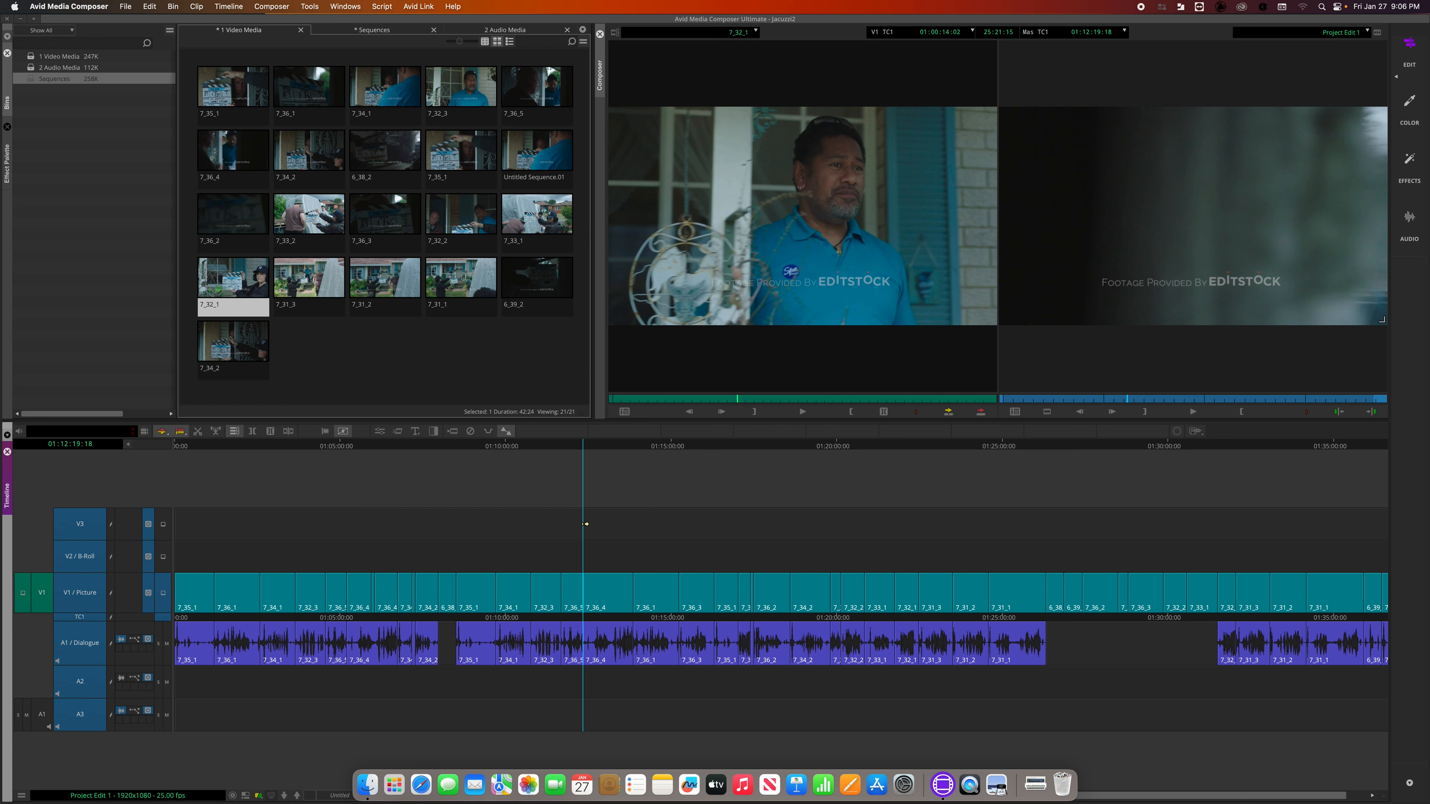
- Snap the playhead to the head frame at 01:13:51:11 and step back one frame to compare it with the preceding tail frame
left_click(605, 448)
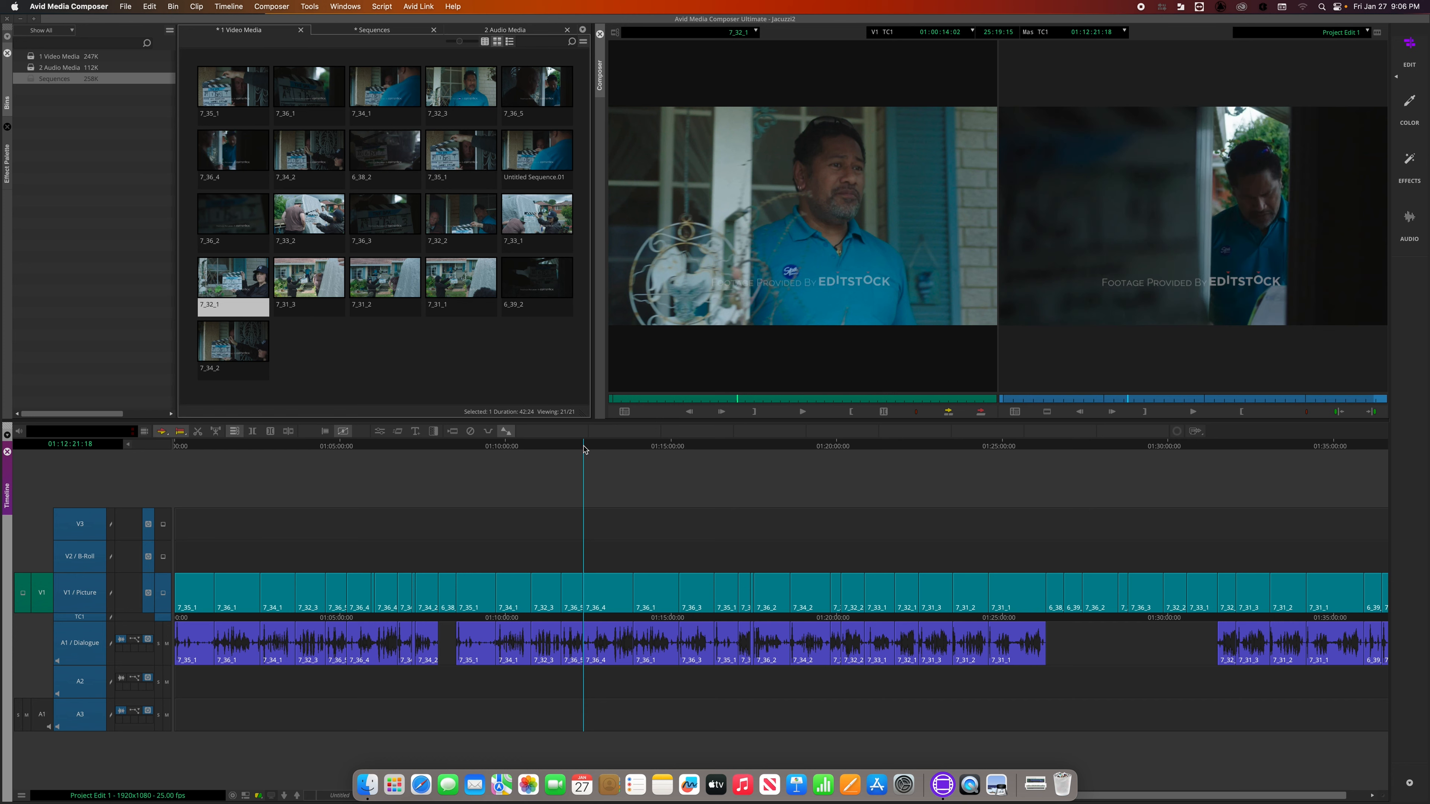
mouse_move(607, 448)
left_mouse_down()
mouse_move(621, 449)
mouse_move(573, 452)
mouse_move(627, 456)
mouse_move(597, 461)
mouse_move(609, 461)
left_mouse_up()
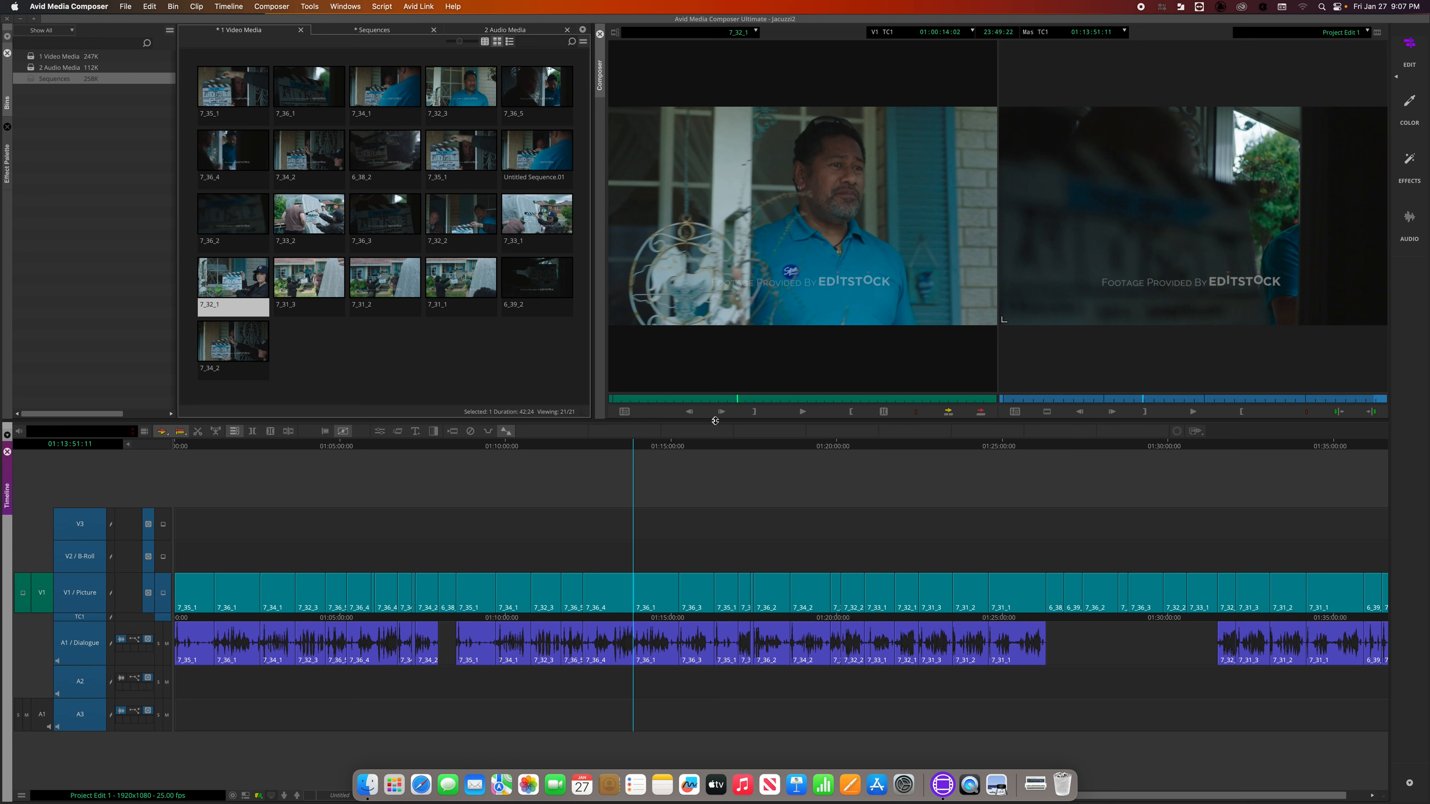
left_click(636, 446)
left_click_drag(636, 443, 634, 443)
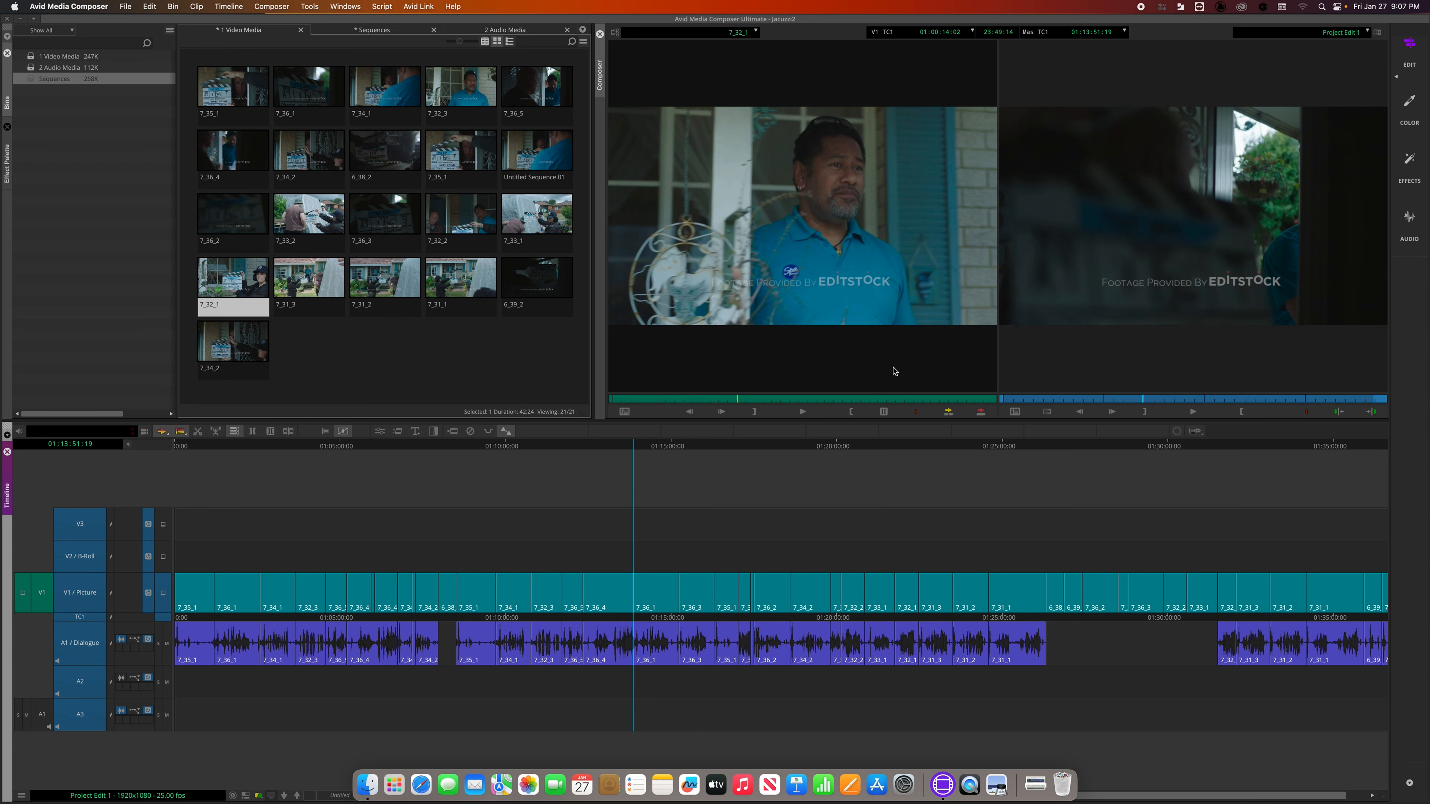
left_click_drag(635, 446, 634, 446)
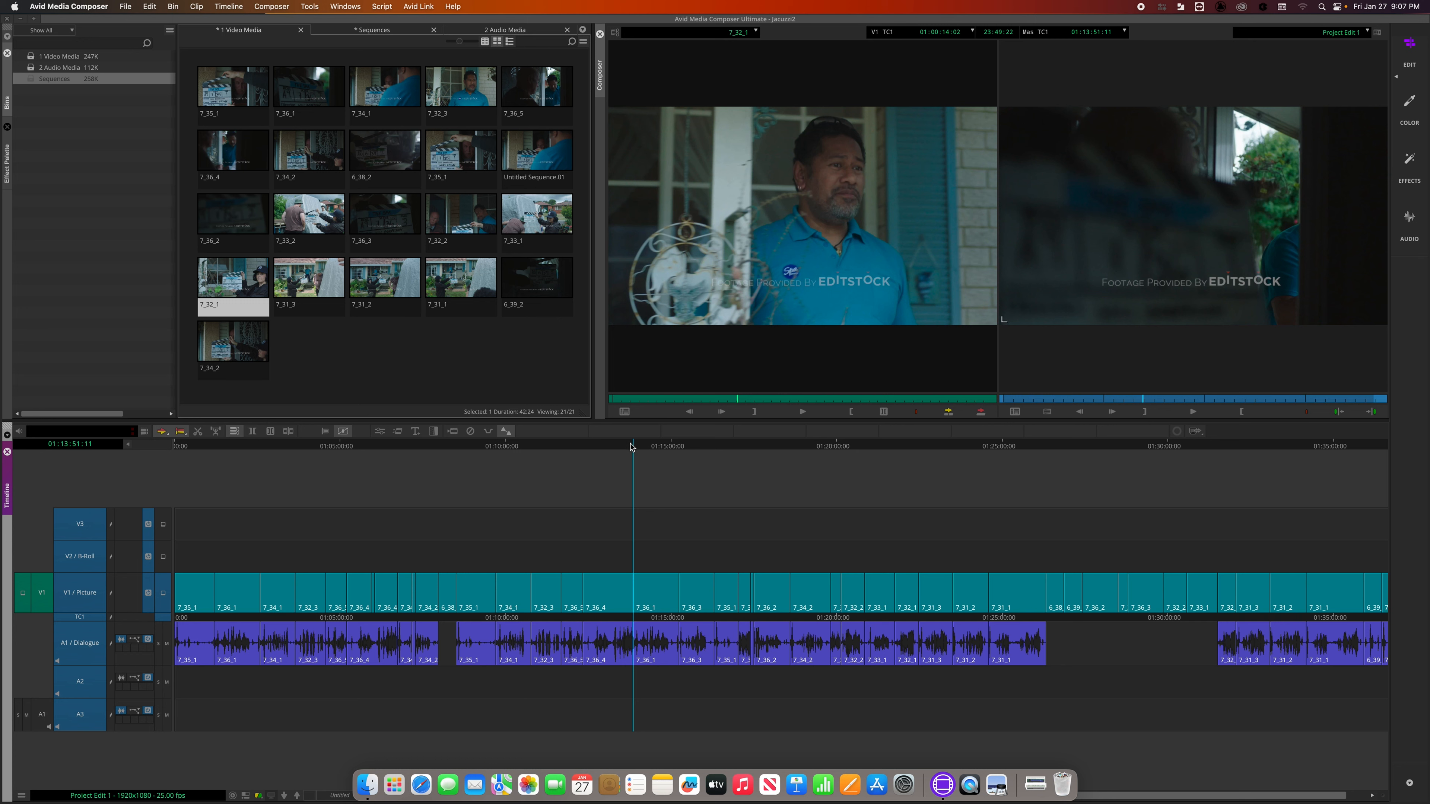
key("Left")
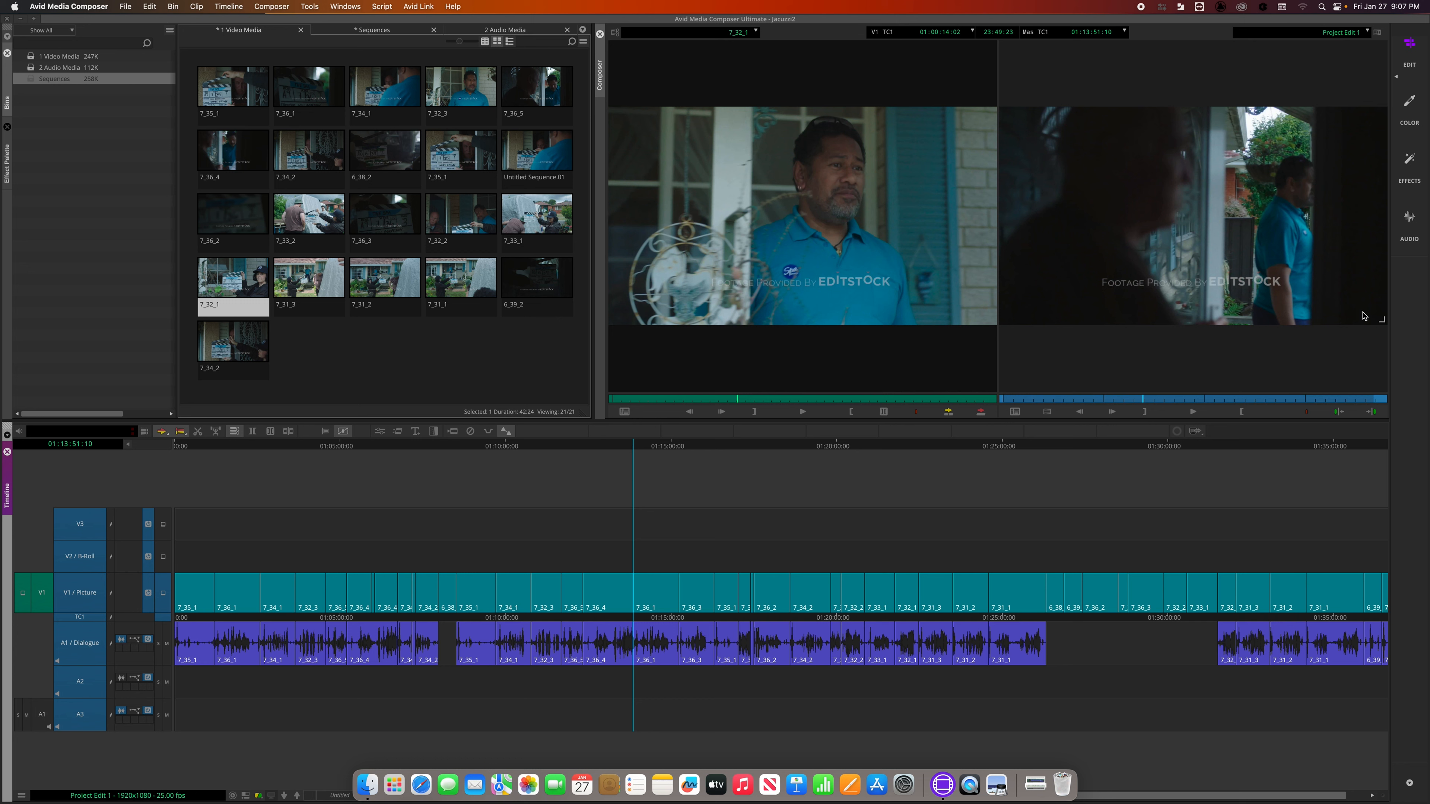
- Overwrite clip 7_31_3 onto the V1 and A1 tracks of the sequence at 01:13:54:20
left_click(635, 448)
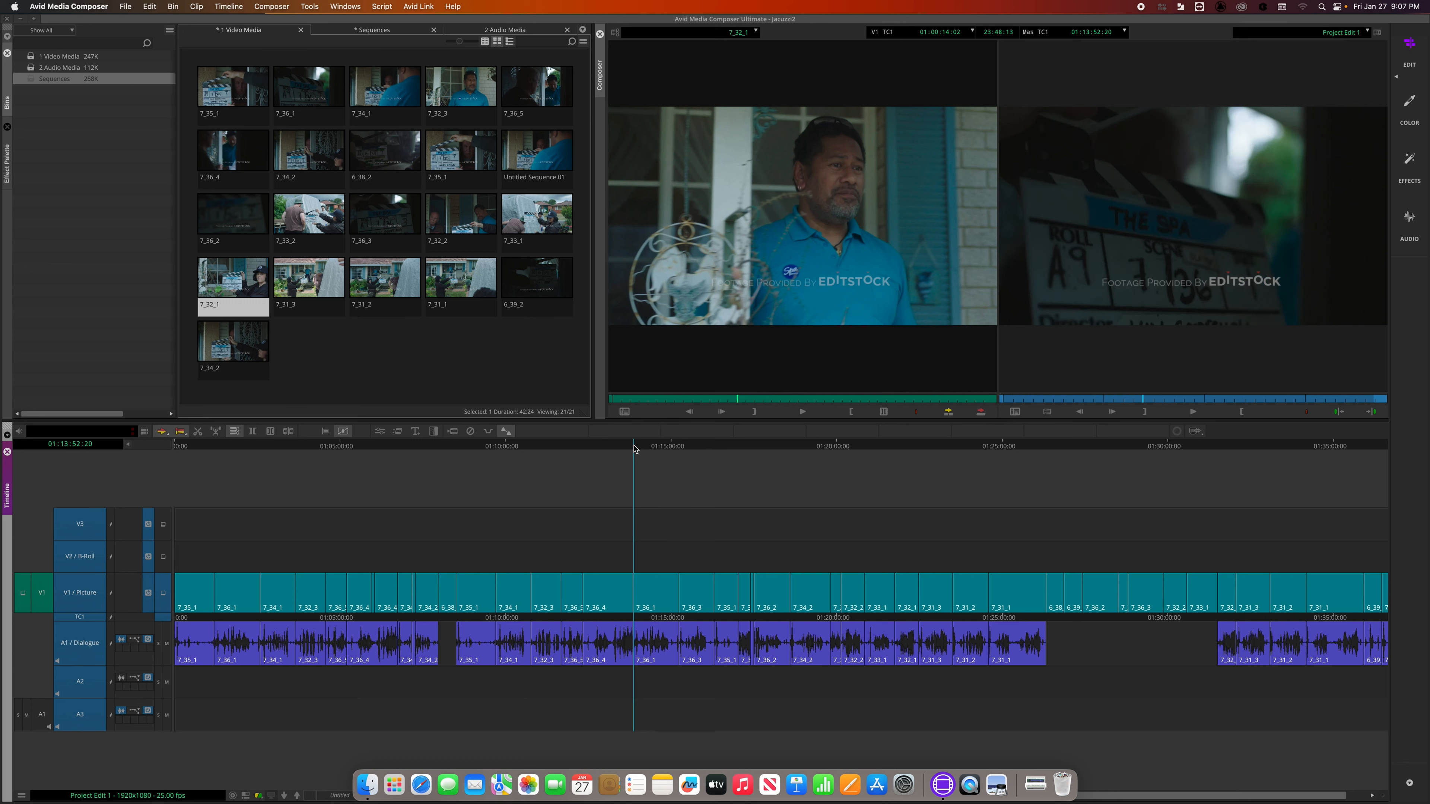
left_click(687, 448)
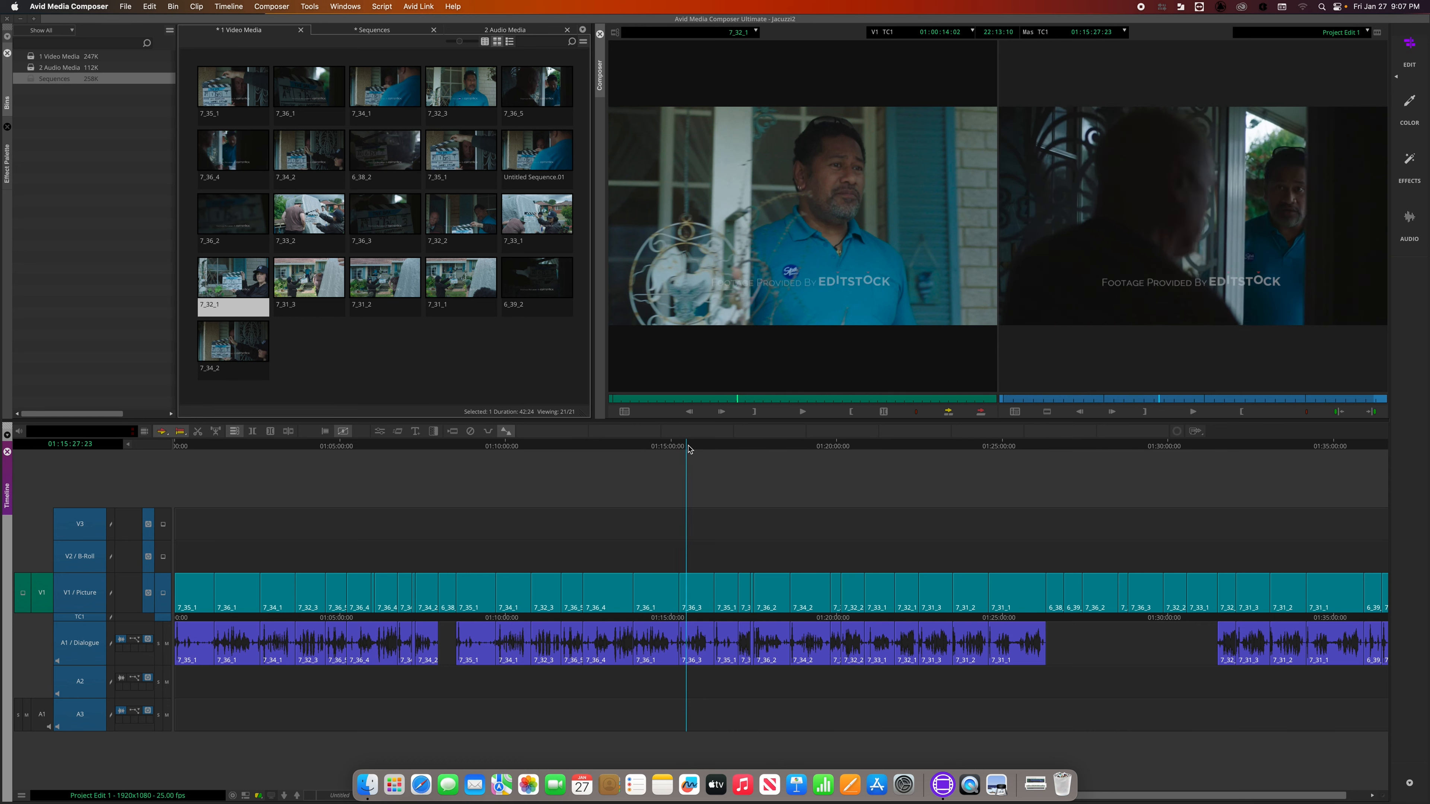
left_click_drag(690, 449, 637, 448)
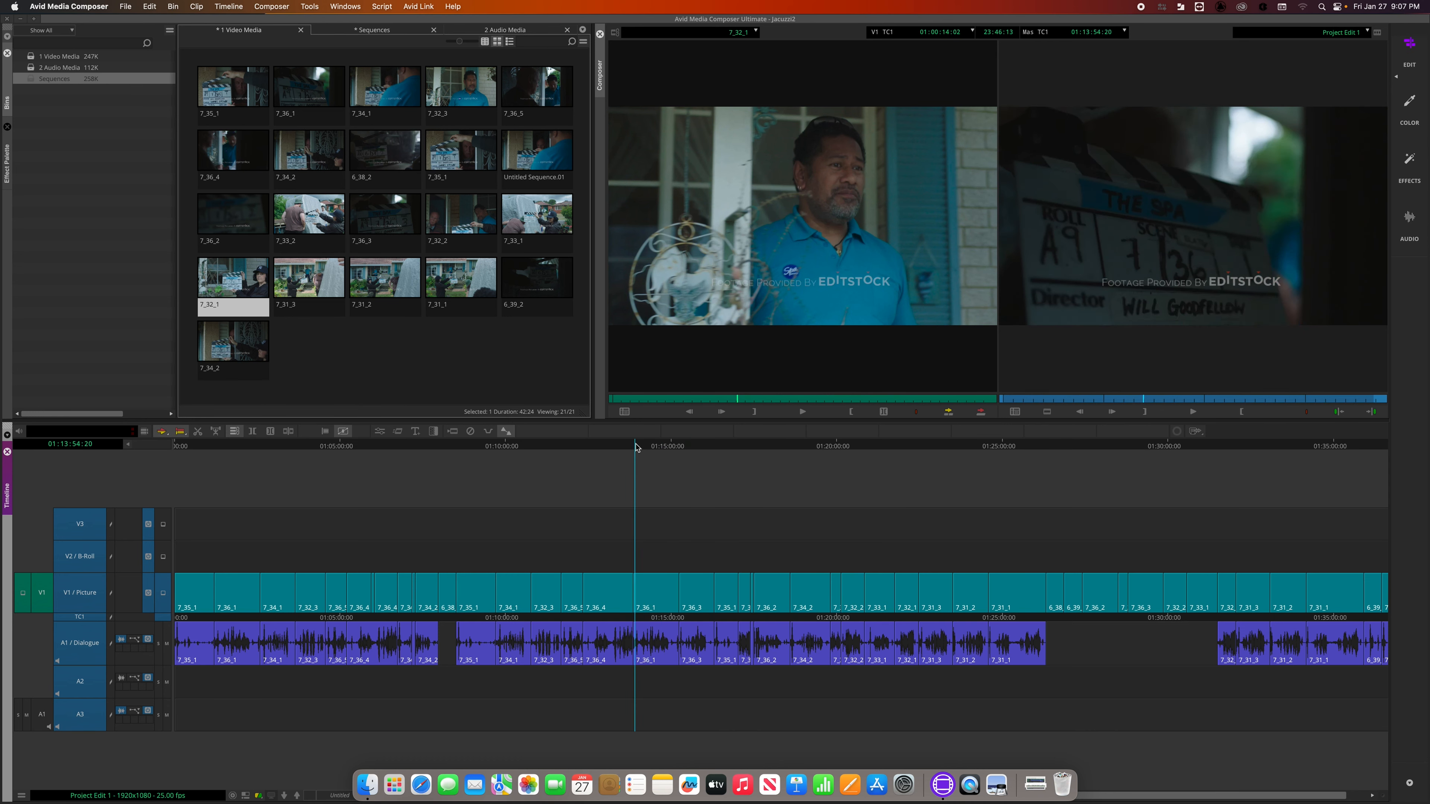
left_click(322, 281)
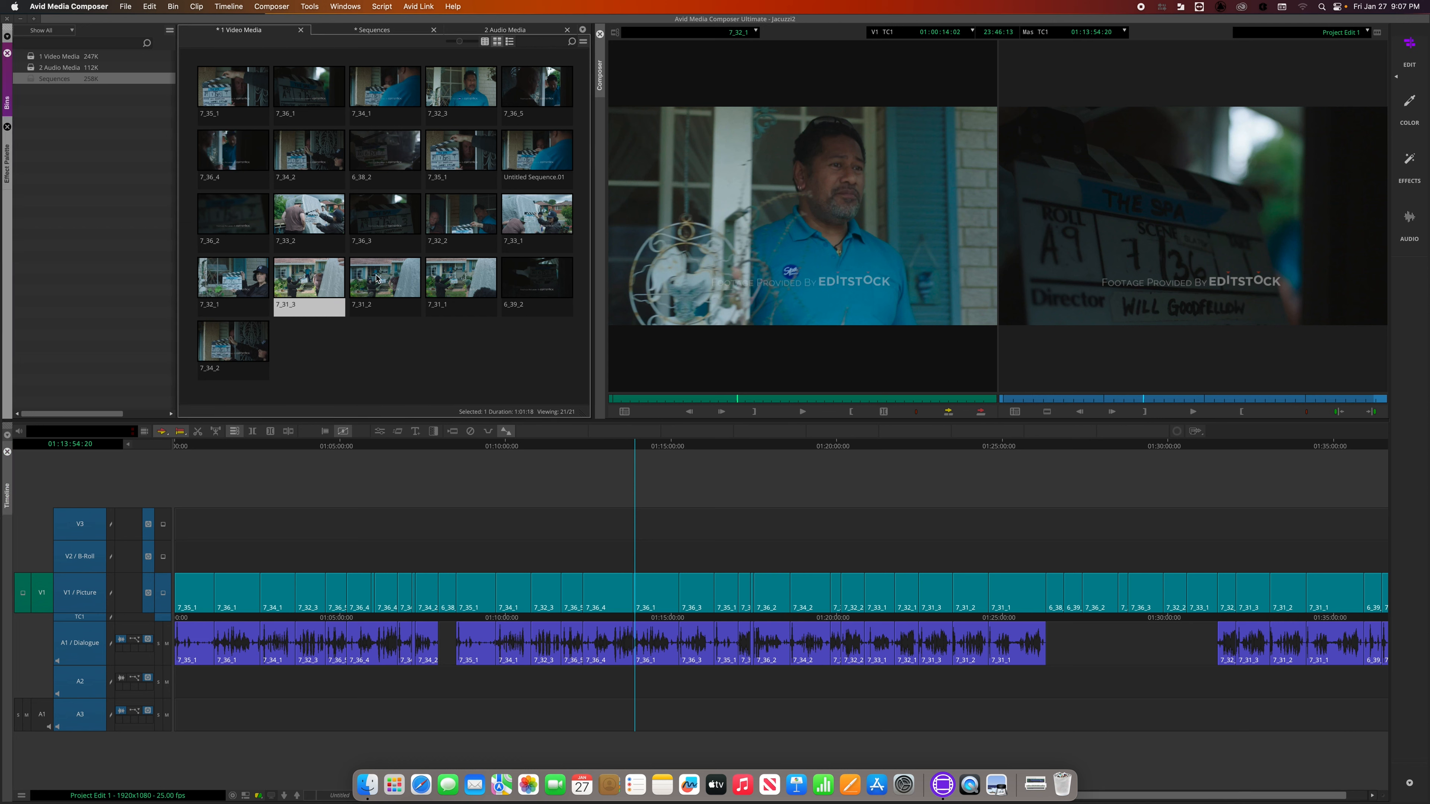
double_click(322, 280)
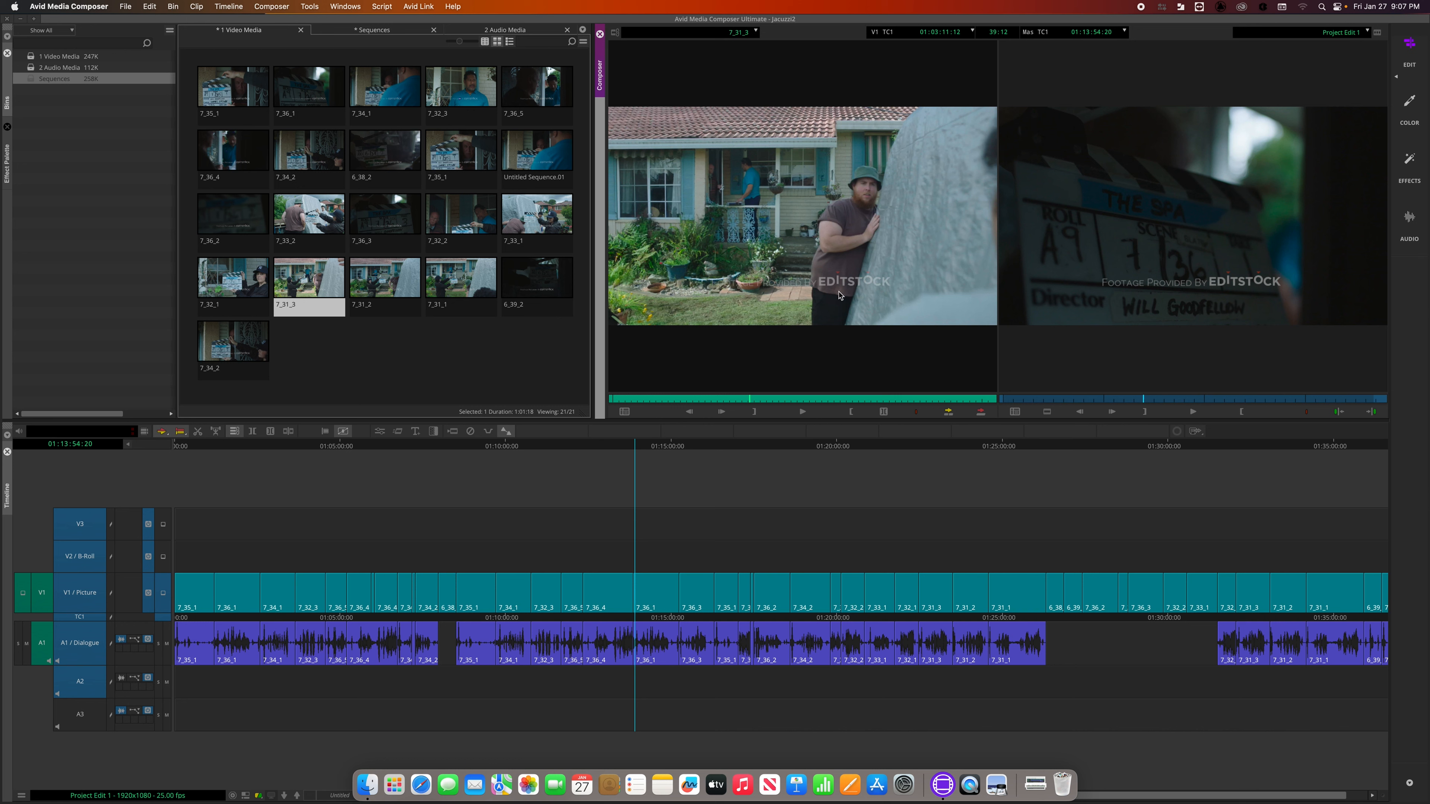
key("b")
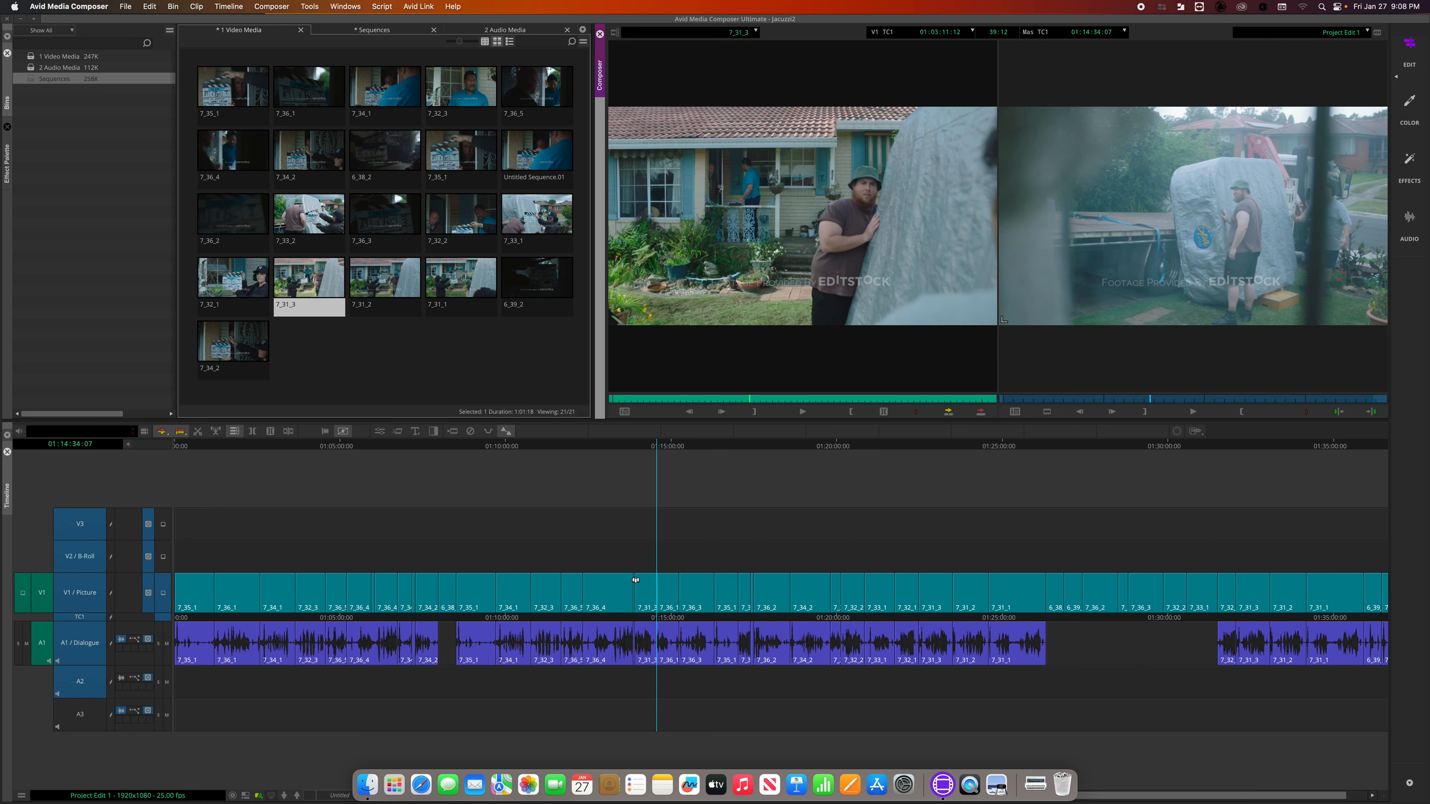
- Return to the start of the overwritten 7_31_3 segment and play it back in the sequence
left_click_drag(651, 443, 634, 446)
key("space")
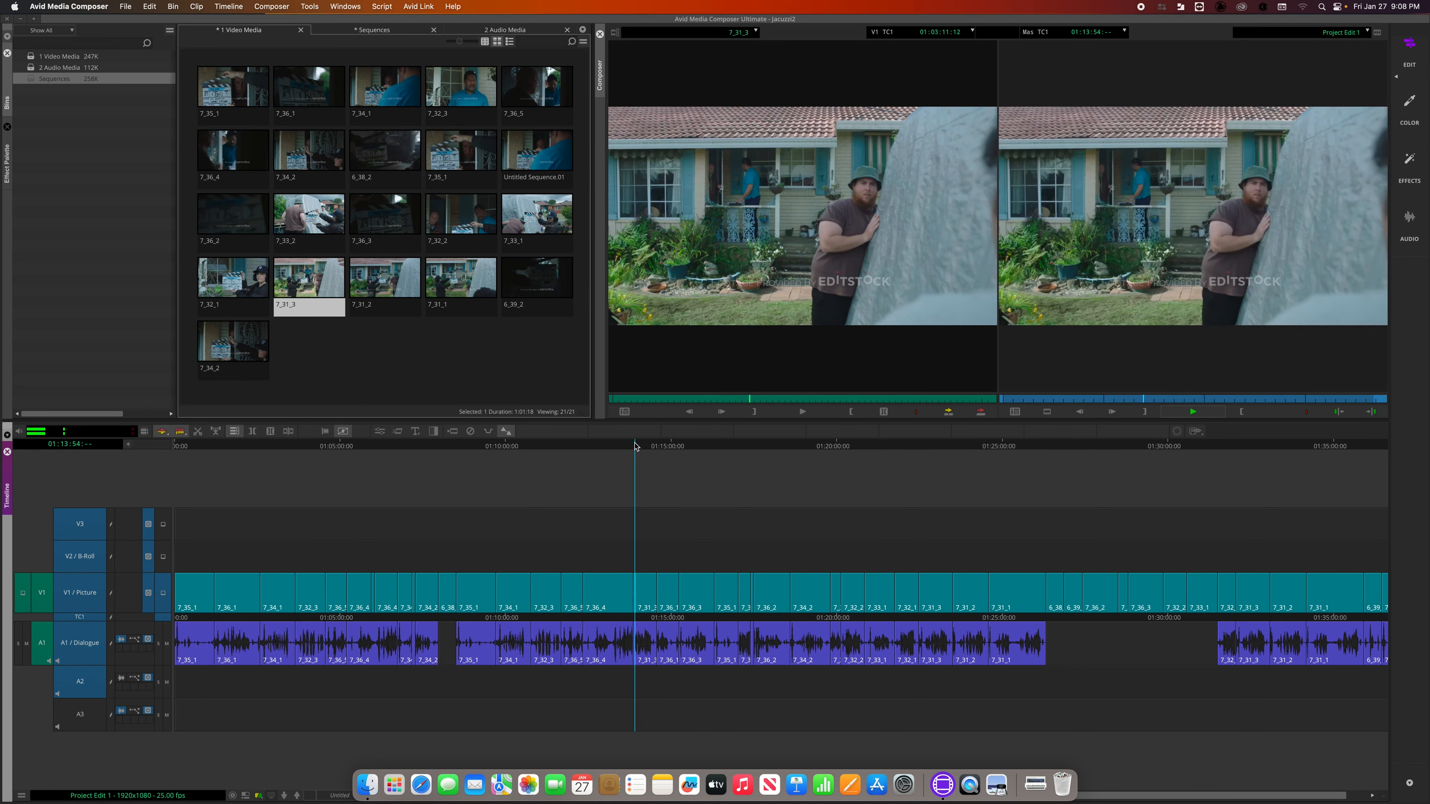
key("space")
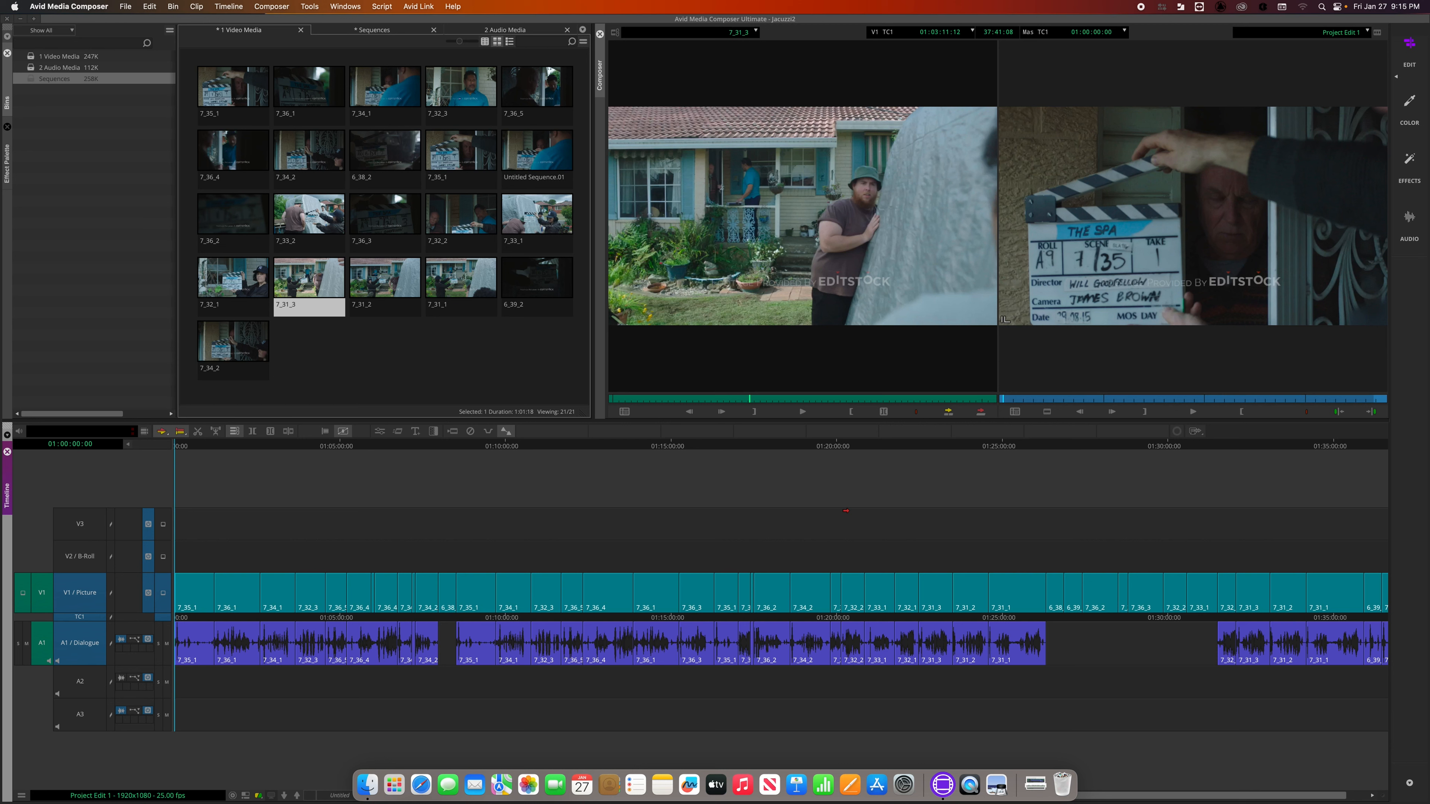
- Load filler into the source monitor and mark an out point for it
left_click(285, 4)
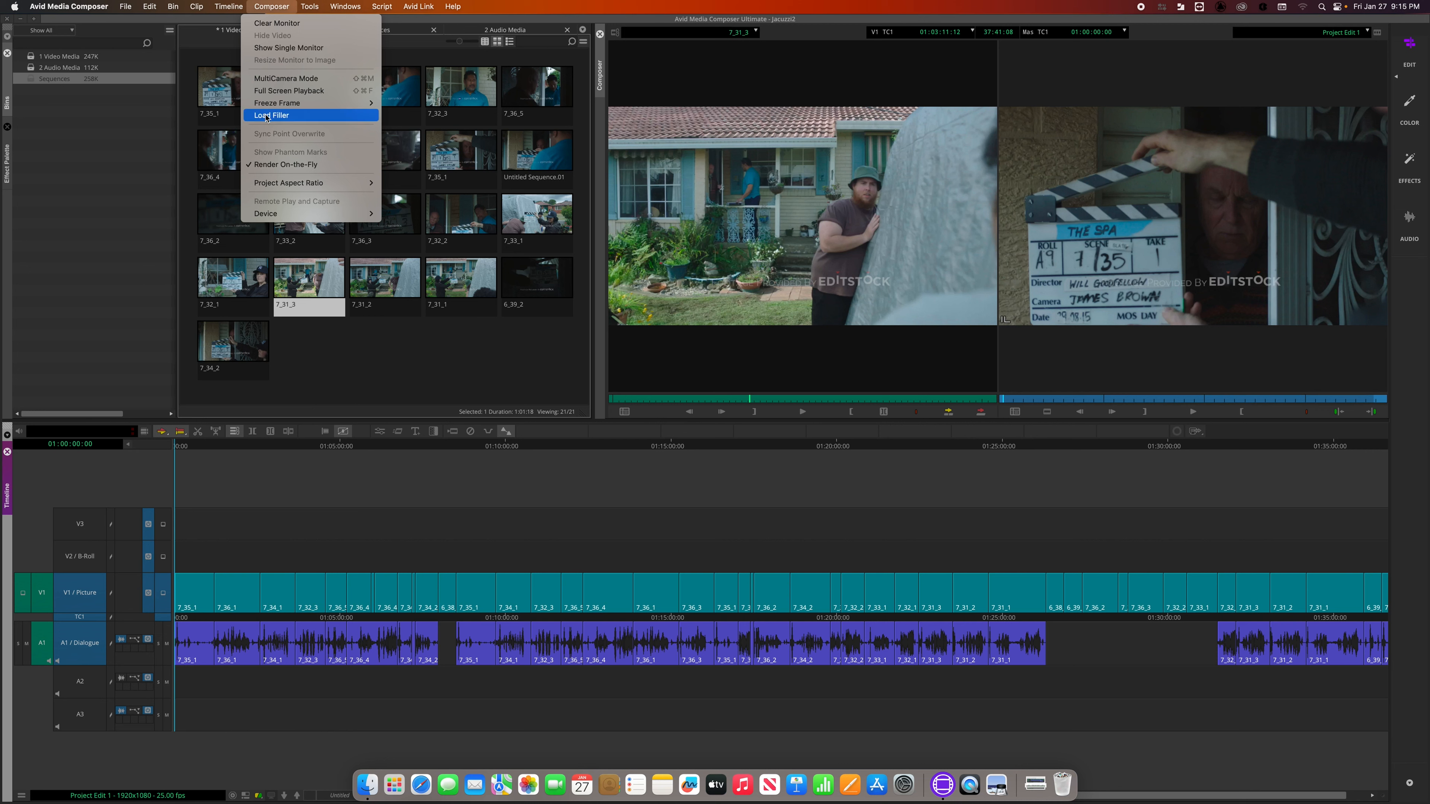
left_click(715, 175)
right_click(746, 217)
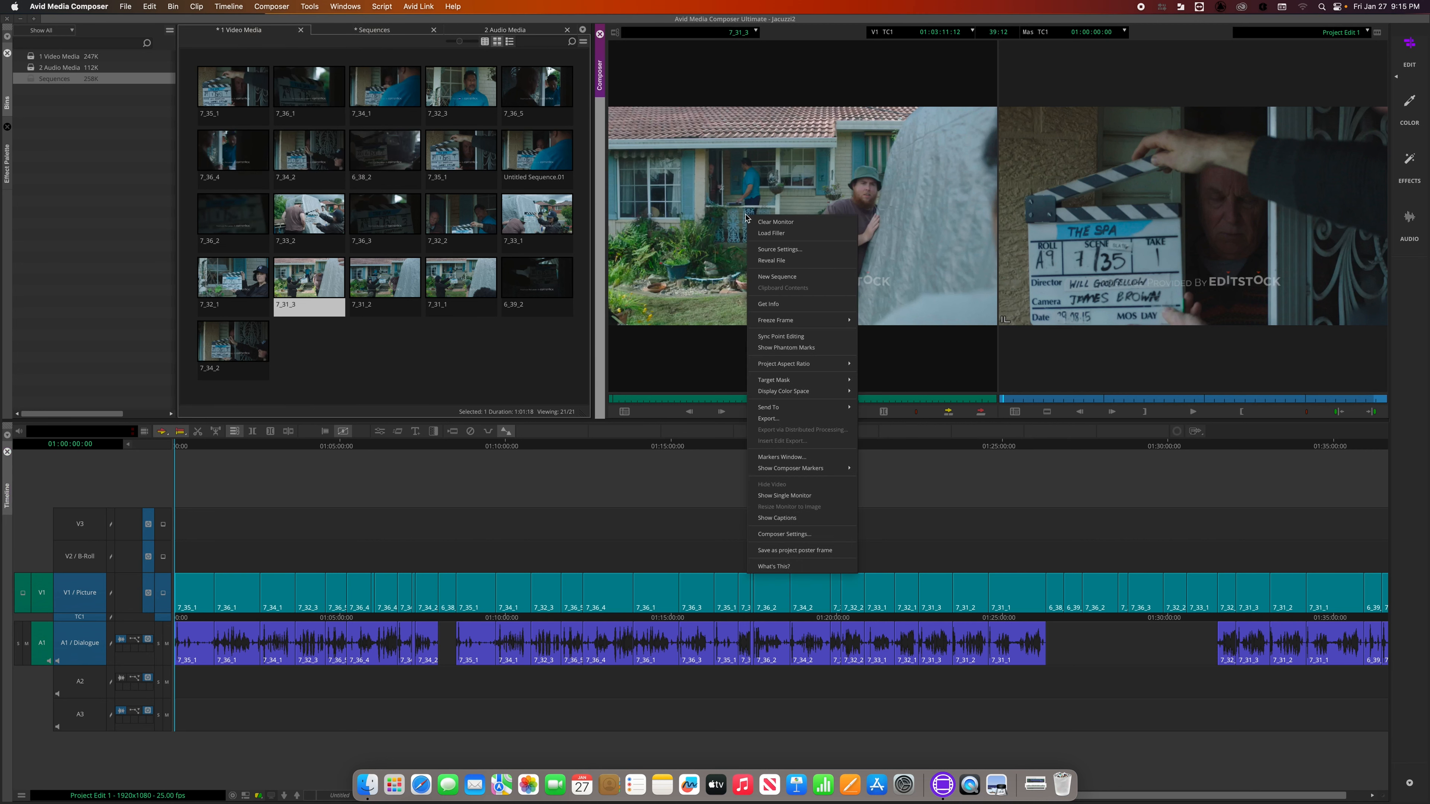
left_click(776, 233)
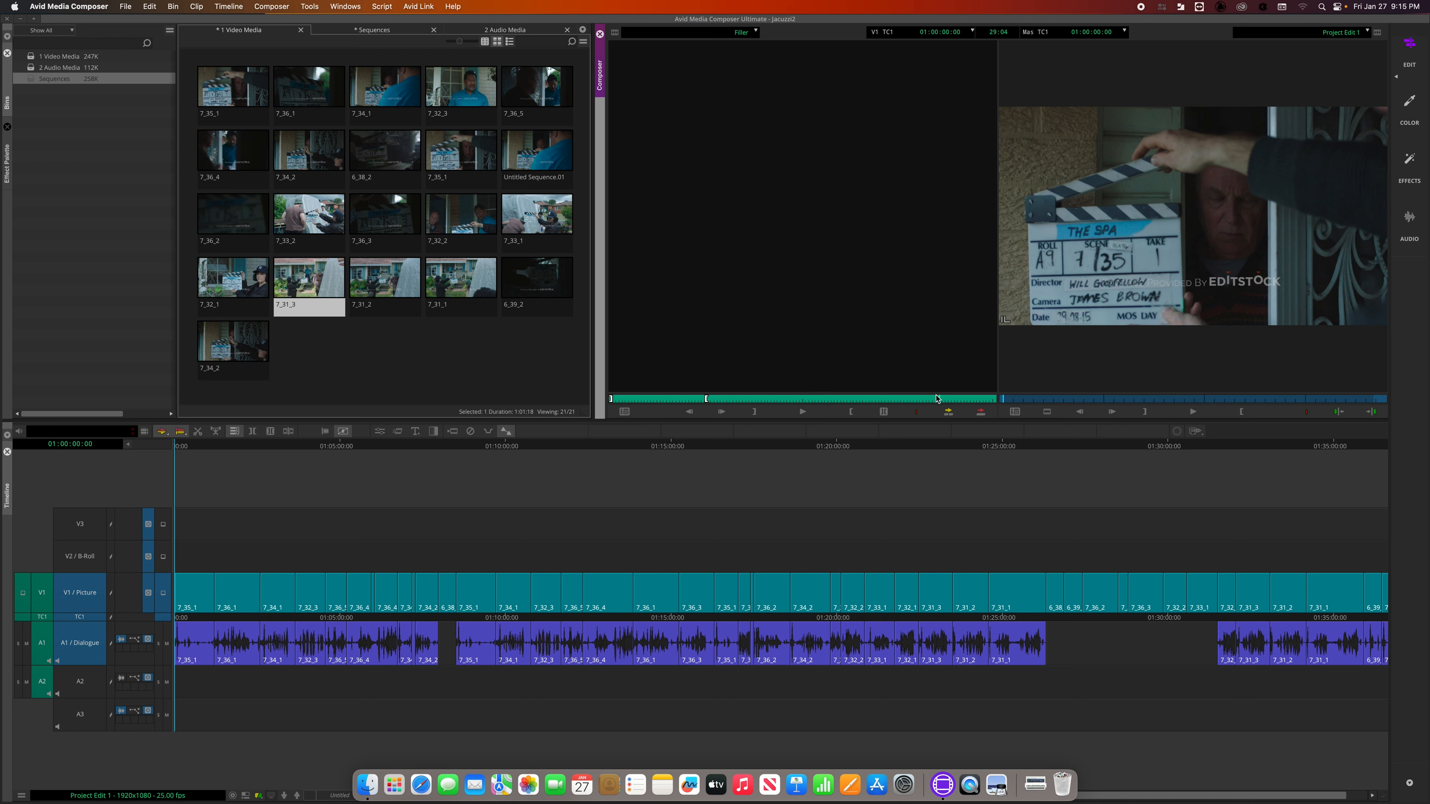
key("o")
- Splice the marked filler into the sequence at 01:01:54:08 with the V3, V2 / B-Roll, A2 and A3 record tracks also enabled
left_click(337, 447)
left_click_drag(337, 450, 239, 454)
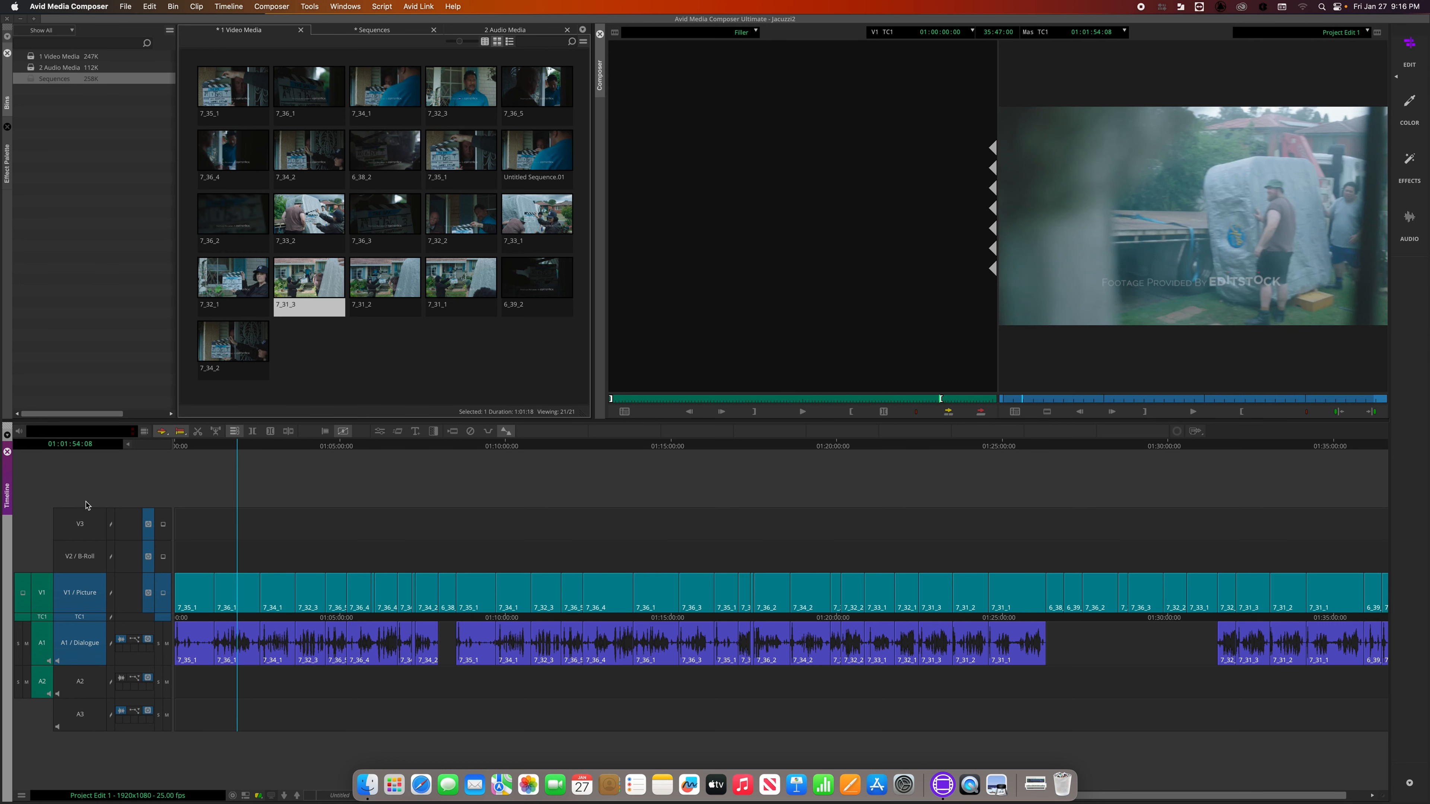
left_click(74, 527)
left_click(72, 546)
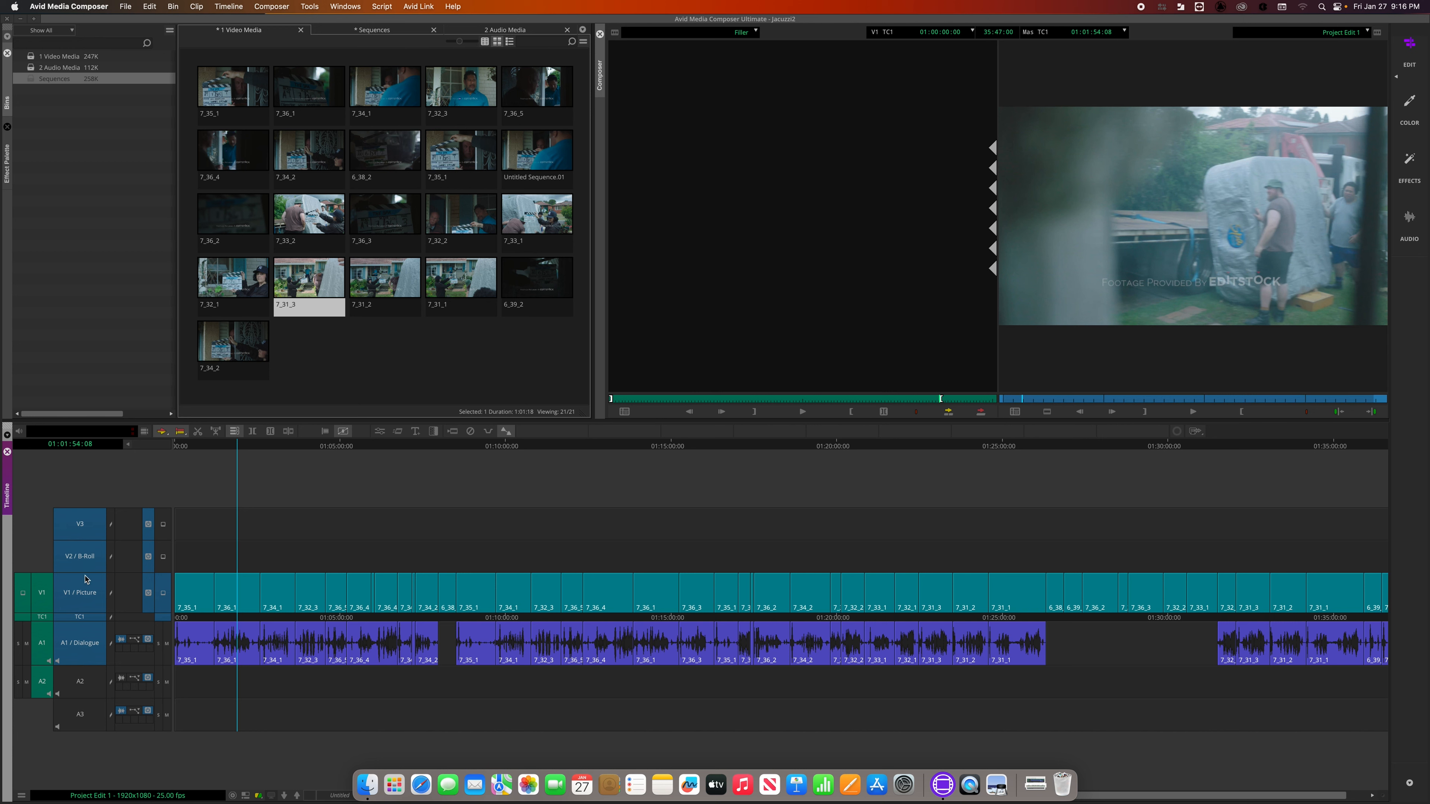
left_click(74, 693)
left_click(82, 709)
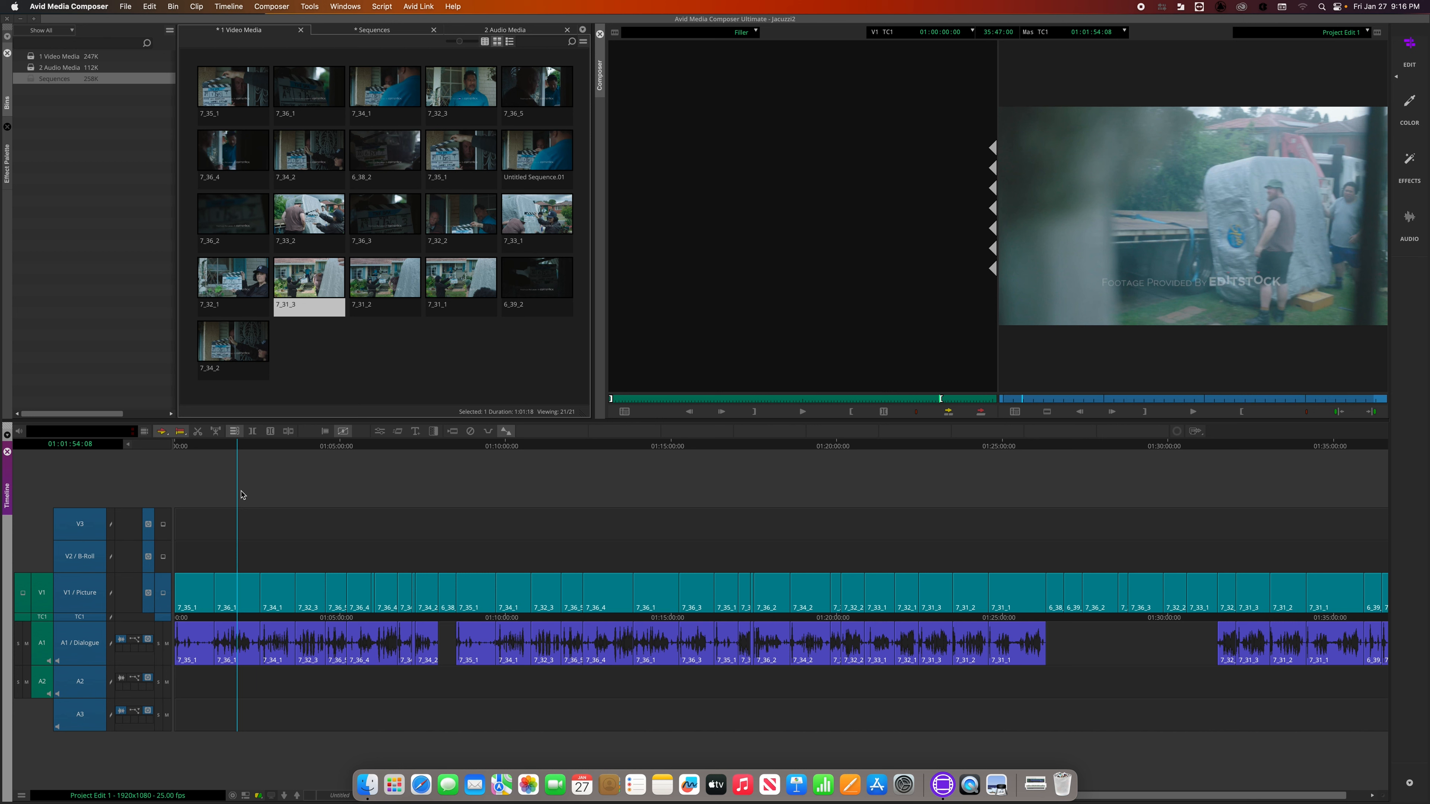
left_click(946, 414)
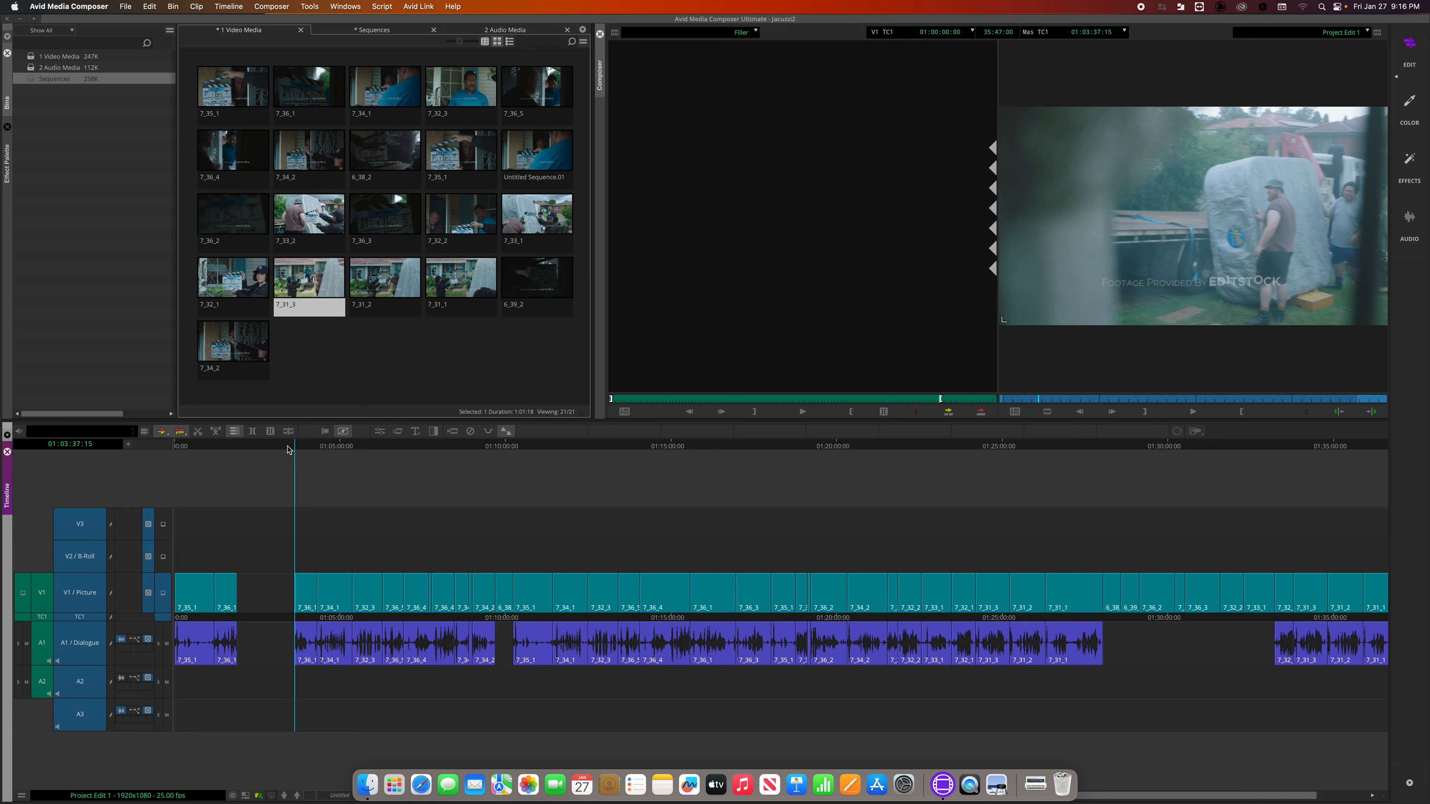
mouse_move(288, 449)
left_mouse_down()
mouse_move(233, 452)
mouse_move(274, 450)
left_mouse_up()
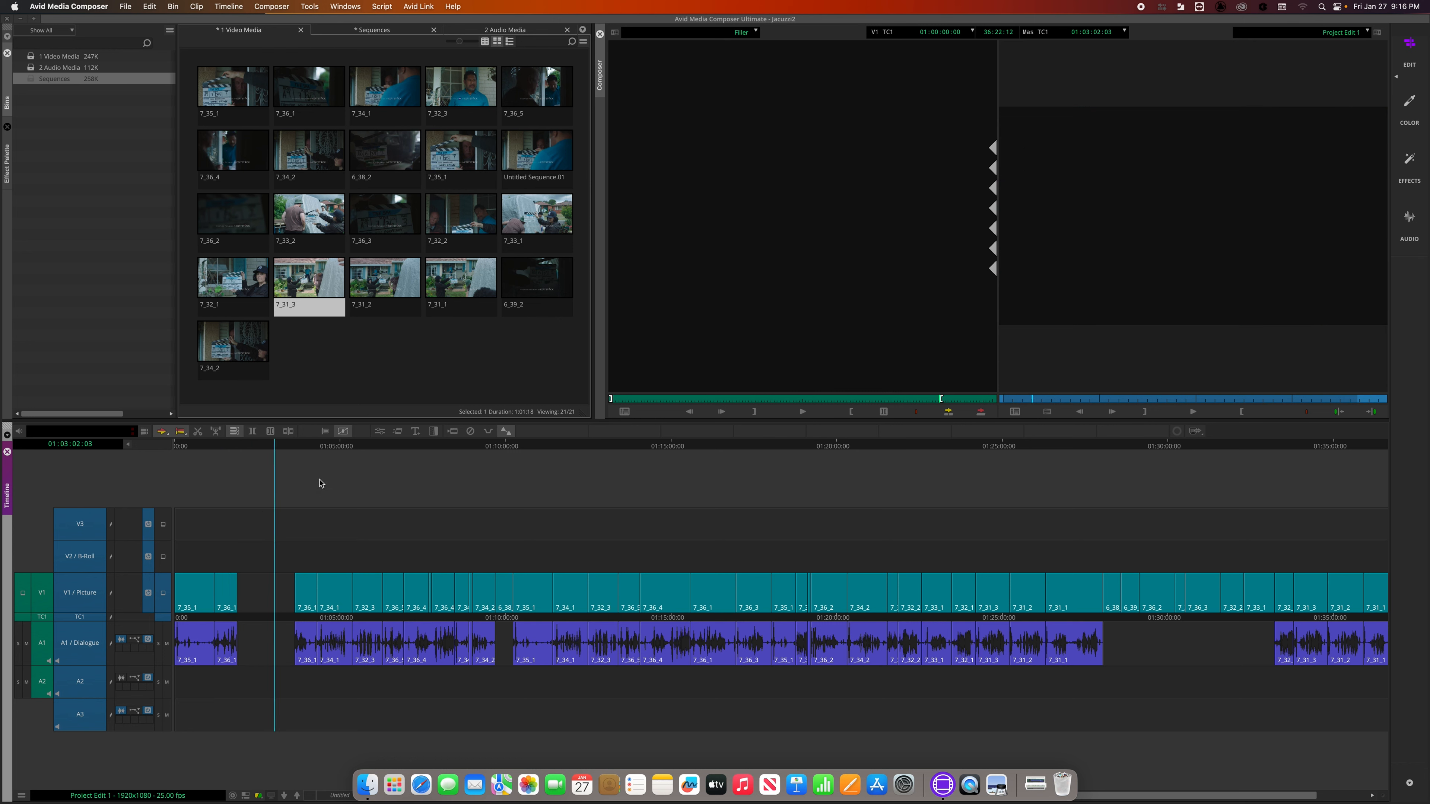
- Mark the sequence from the cut at 01:10:13:15 to an out point at 01:18:01:12
left_click_drag(286, 449, 274, 454)
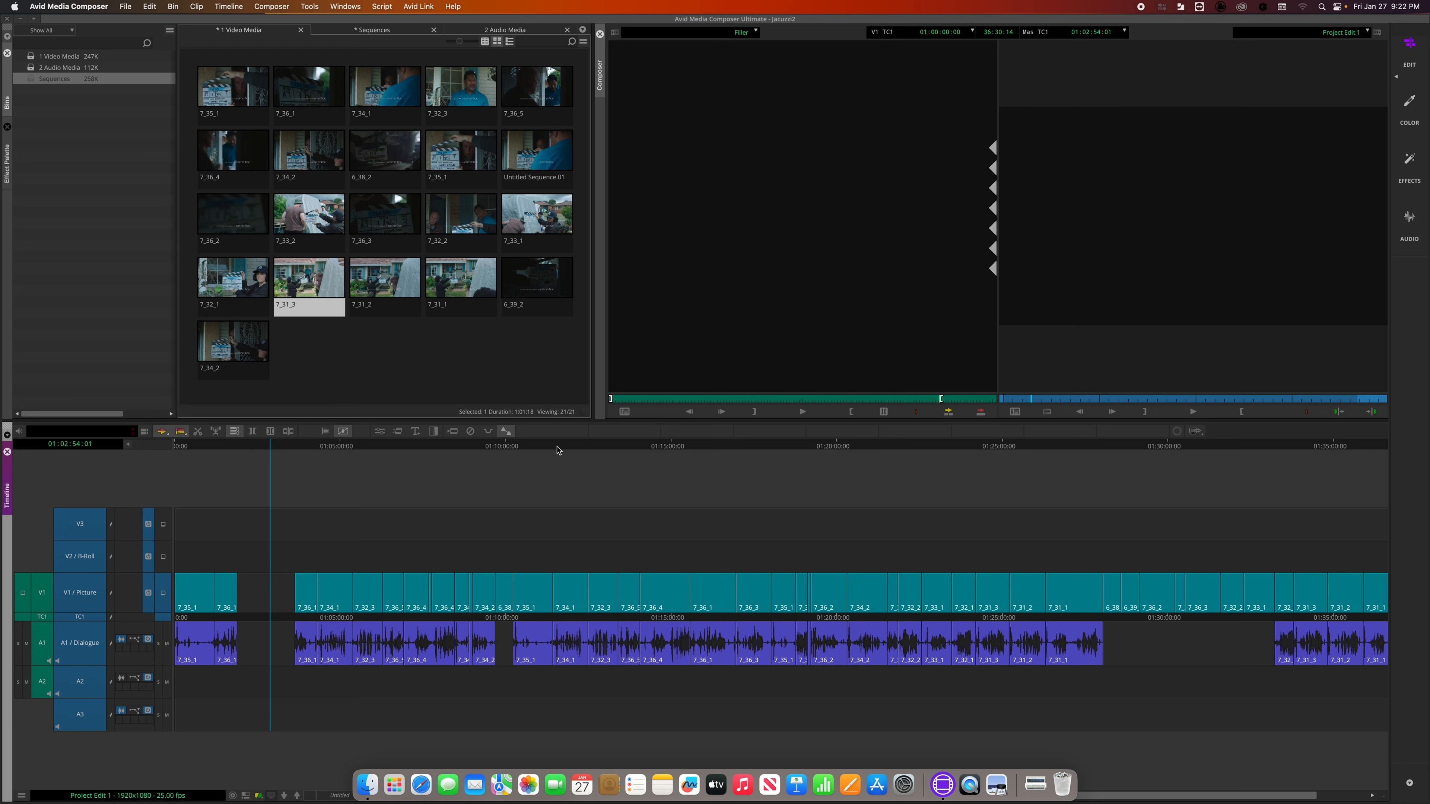
left_click(505, 446)
left_click_drag(505, 446, 515, 447)
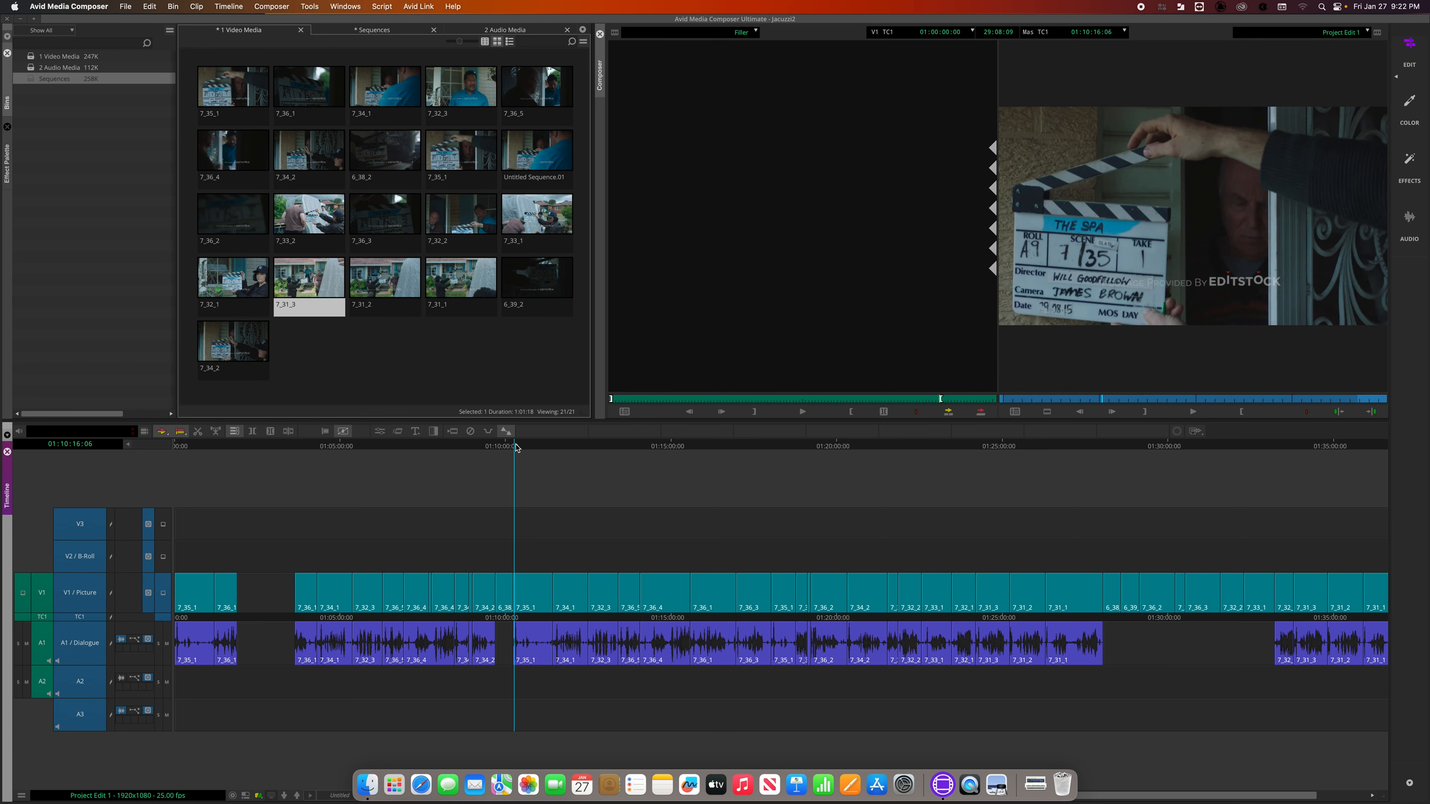
left_click(517, 447, "super")
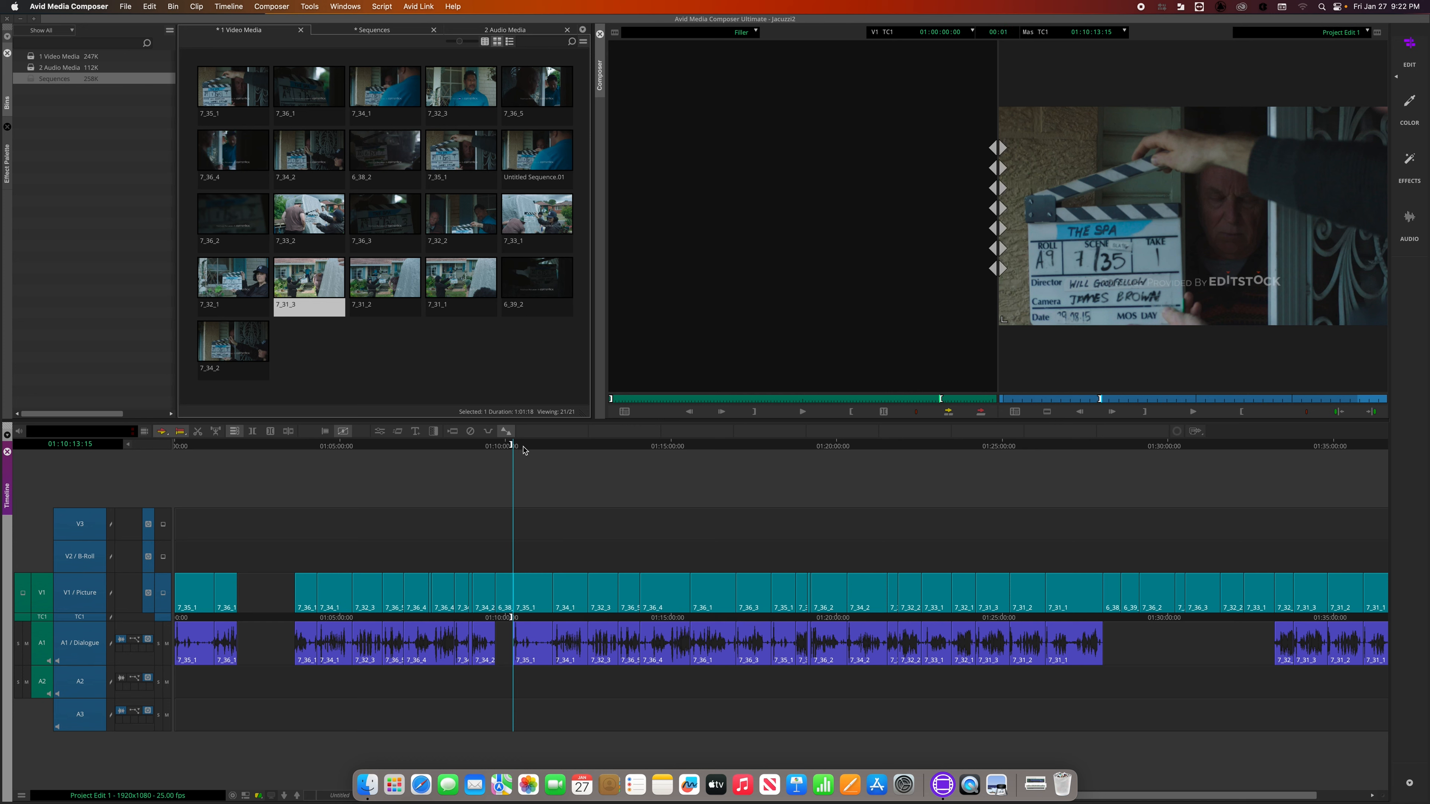
left_click_drag(521, 449, 765, 449)
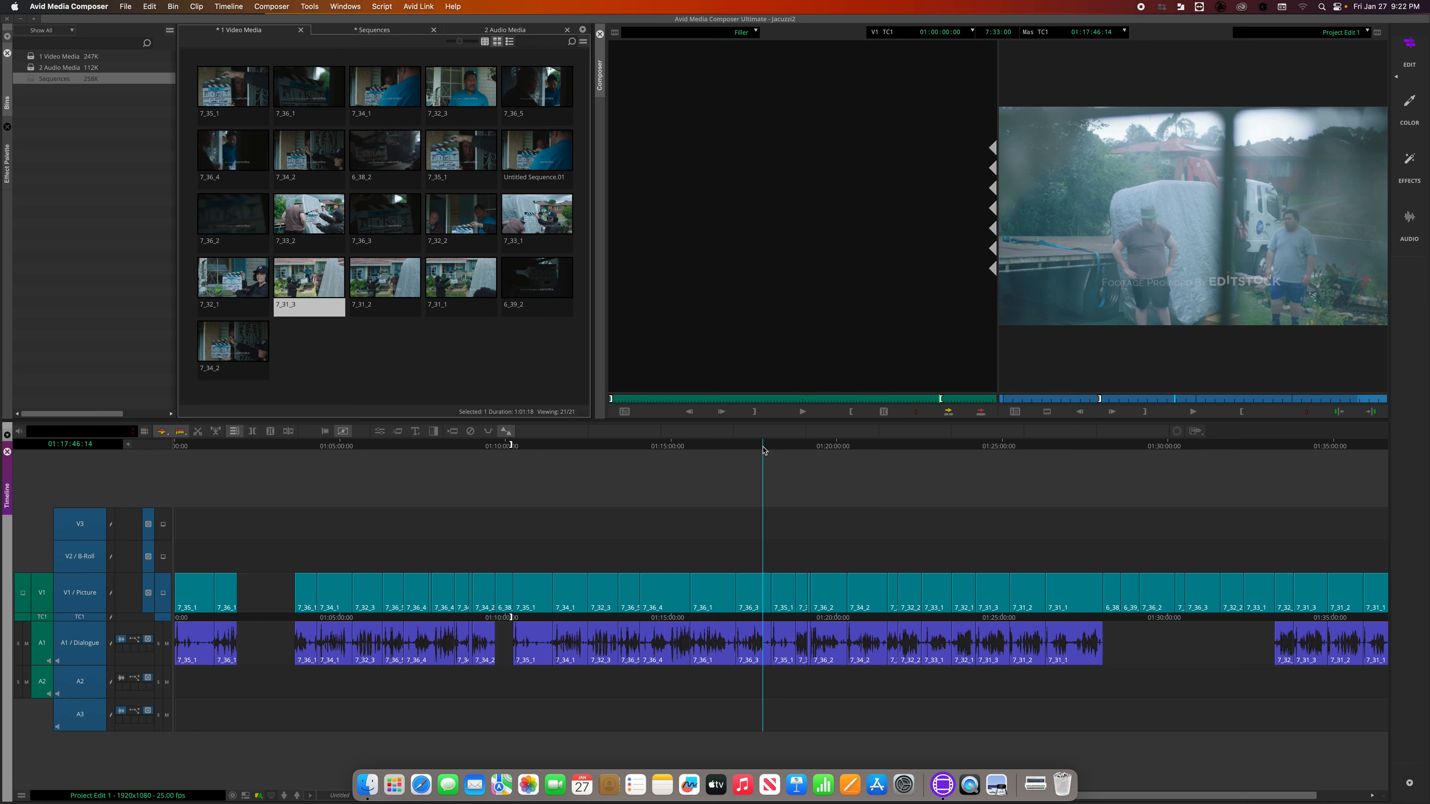
left_click_drag(765, 449, 772, 450)
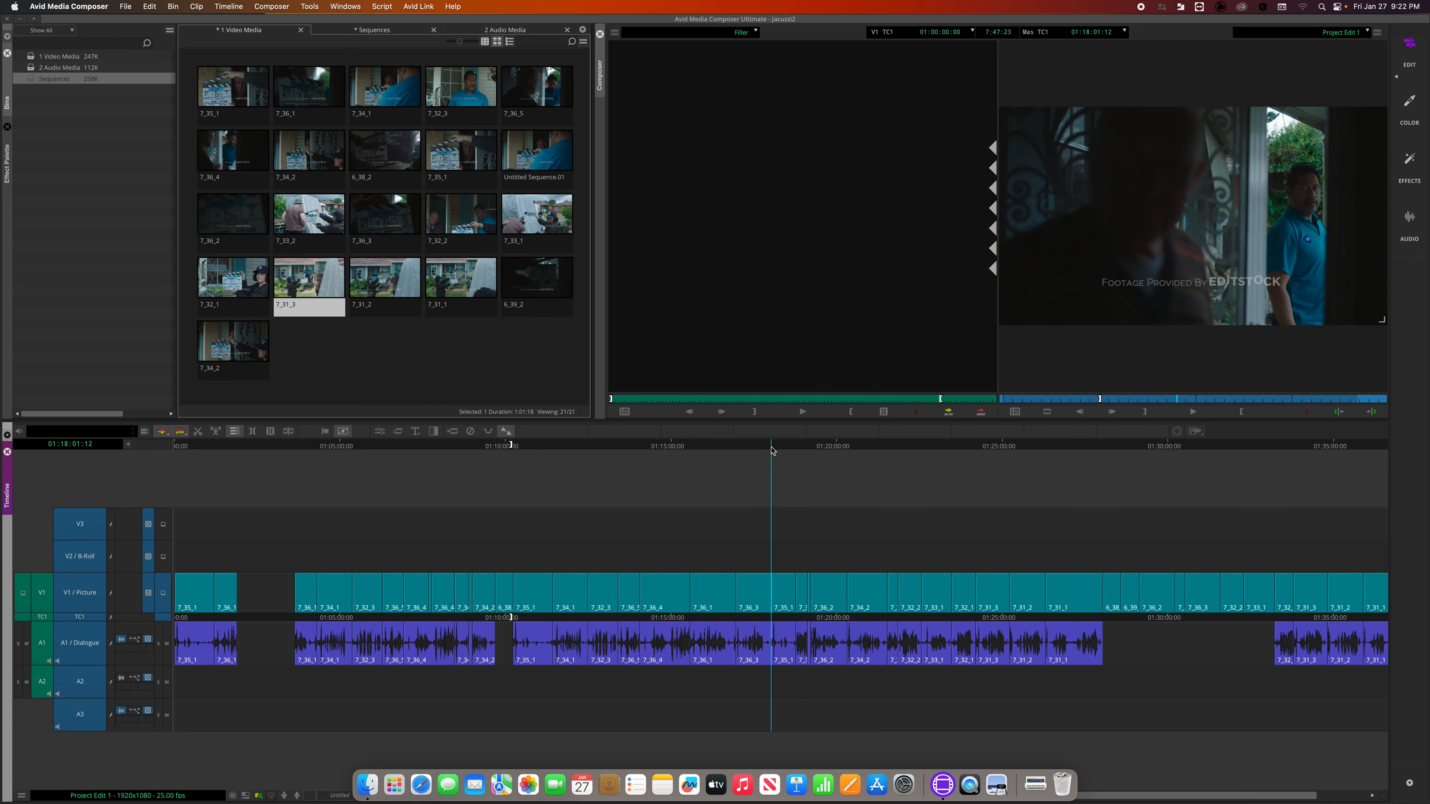
key("o")
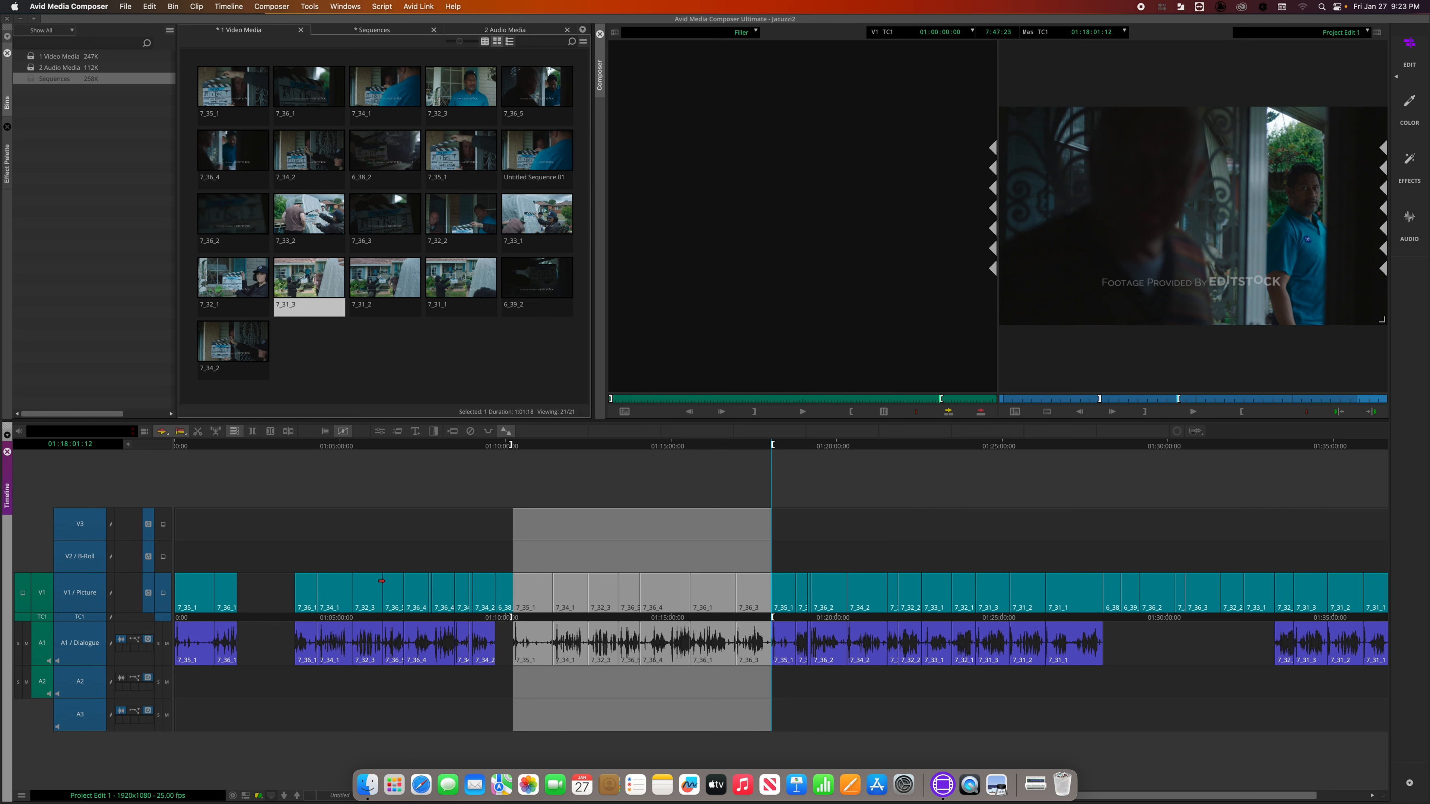
- Disable the V3, V2 / B-Roll, A2 and A3 record tracks and lift the marked section from V1 and A1
left_click(80, 527)
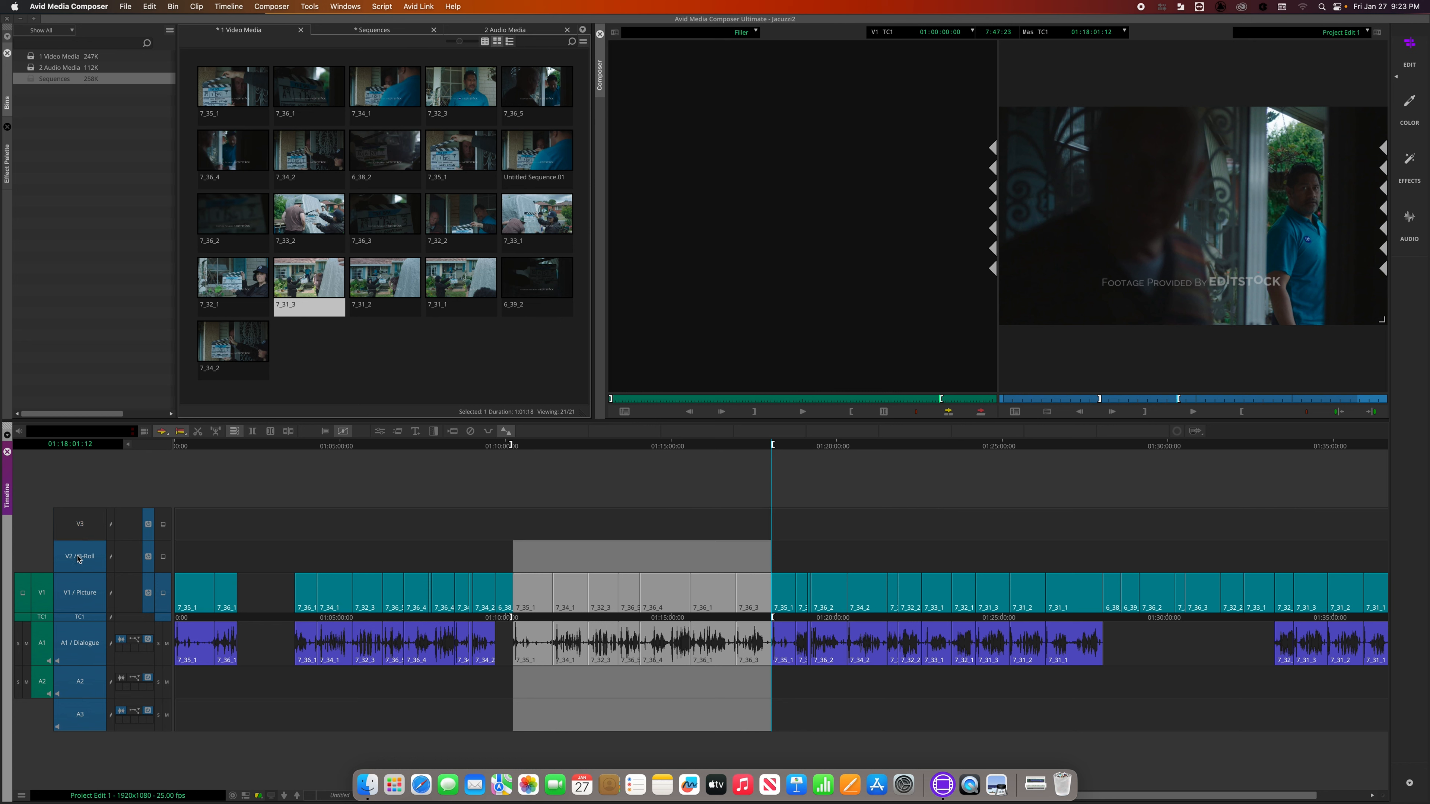
left_click(80, 556)
left_click(70, 690)
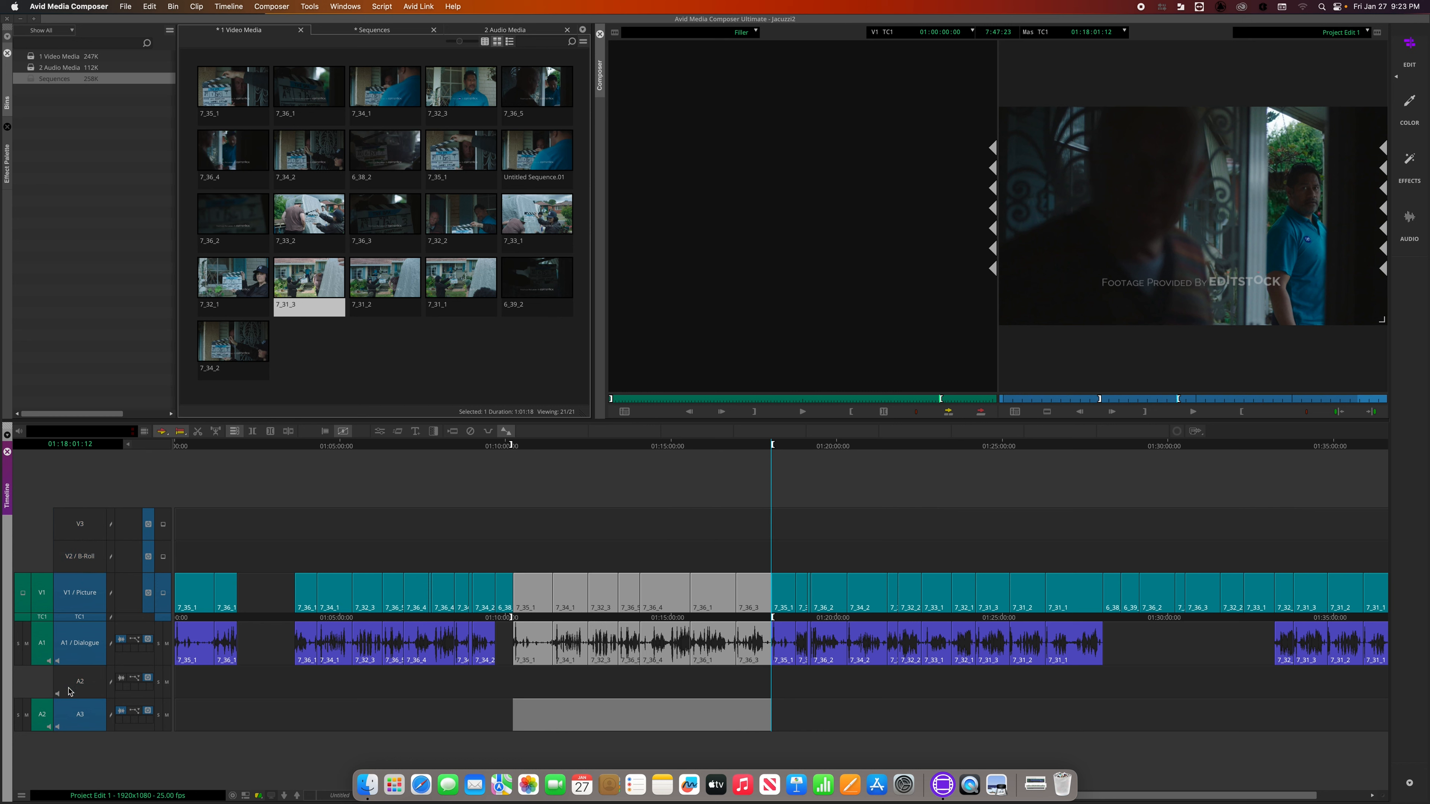
left_click(79, 715)
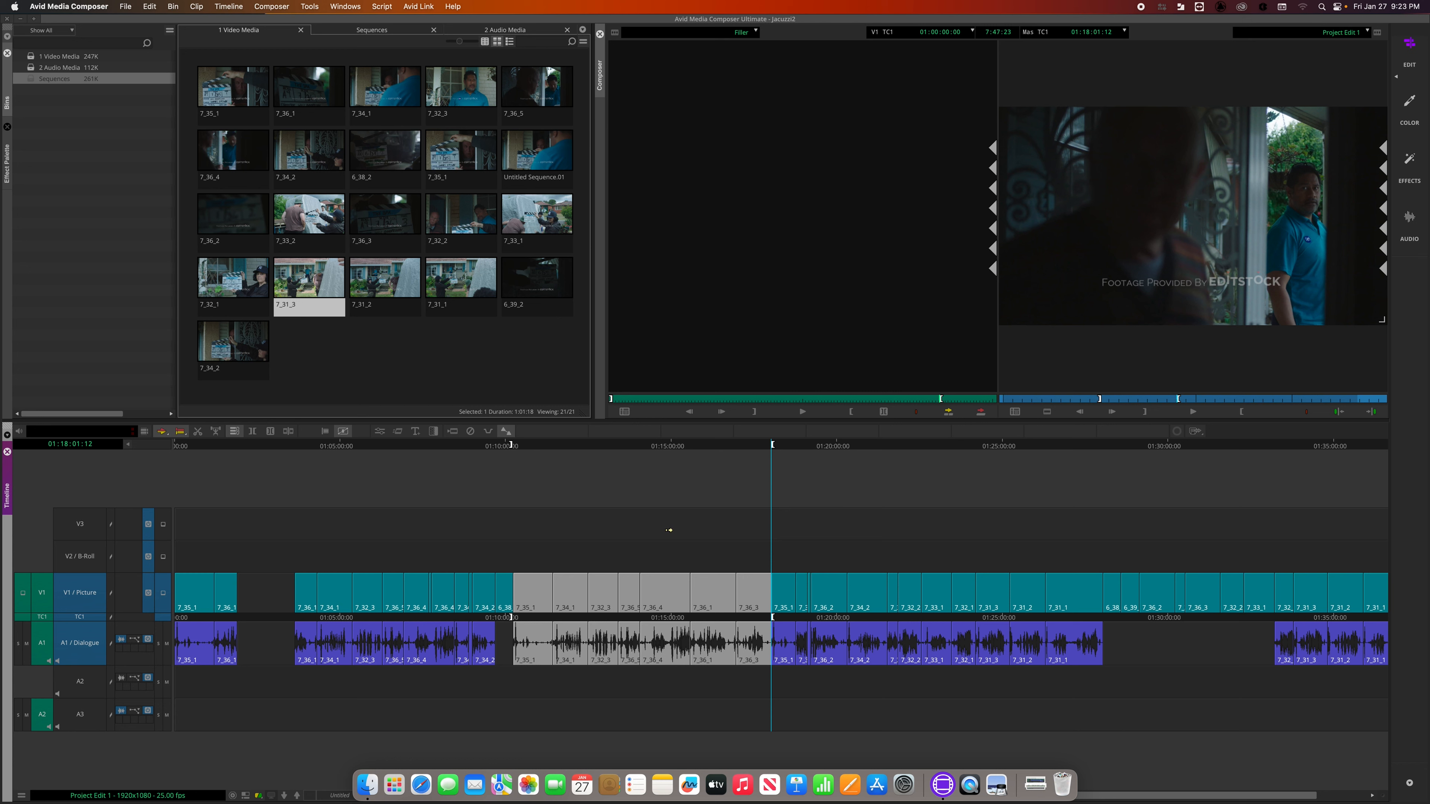
key("z")
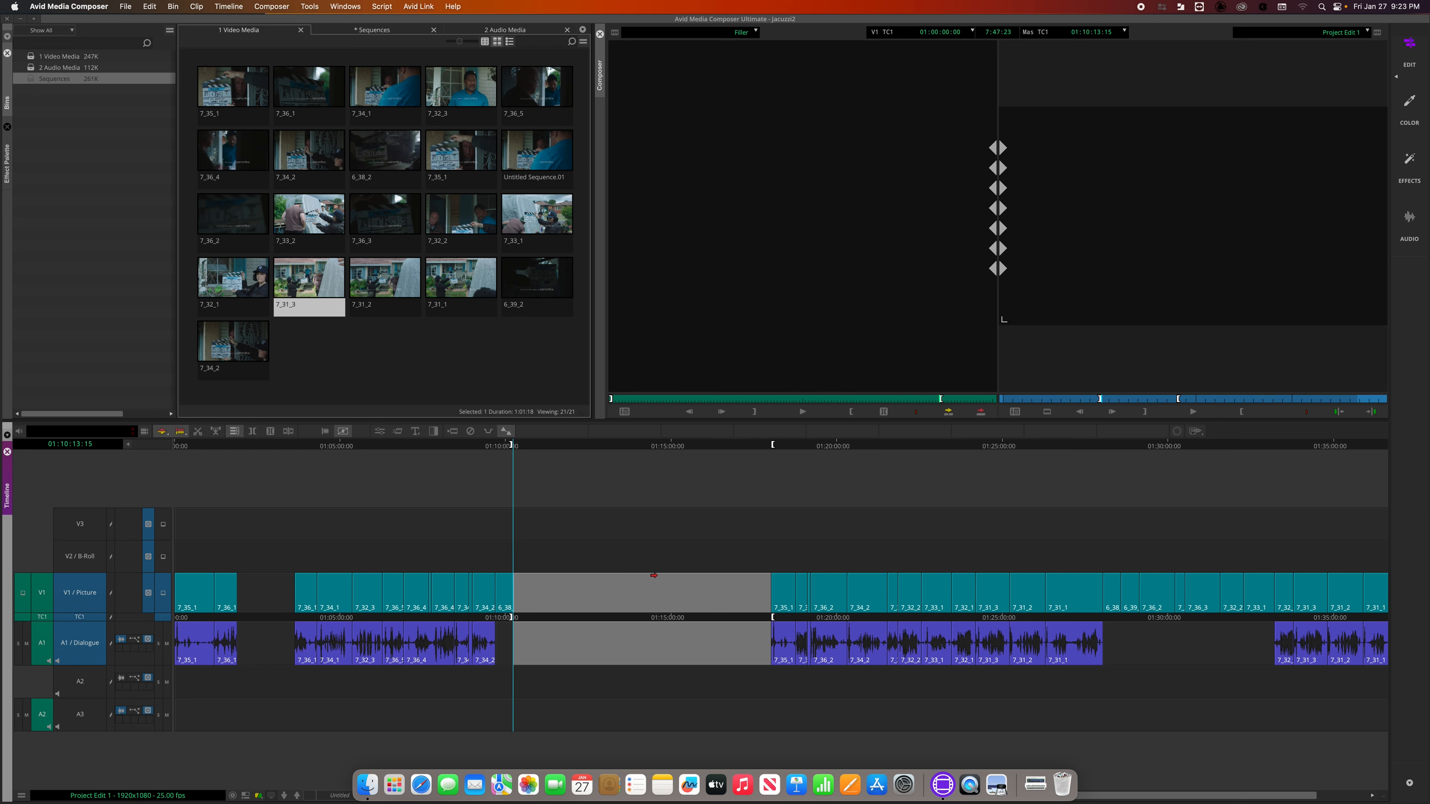
- Move through the lifted gap to 01:20:49:17 and clear the sequence's in and out marks
left_click(539, 448)
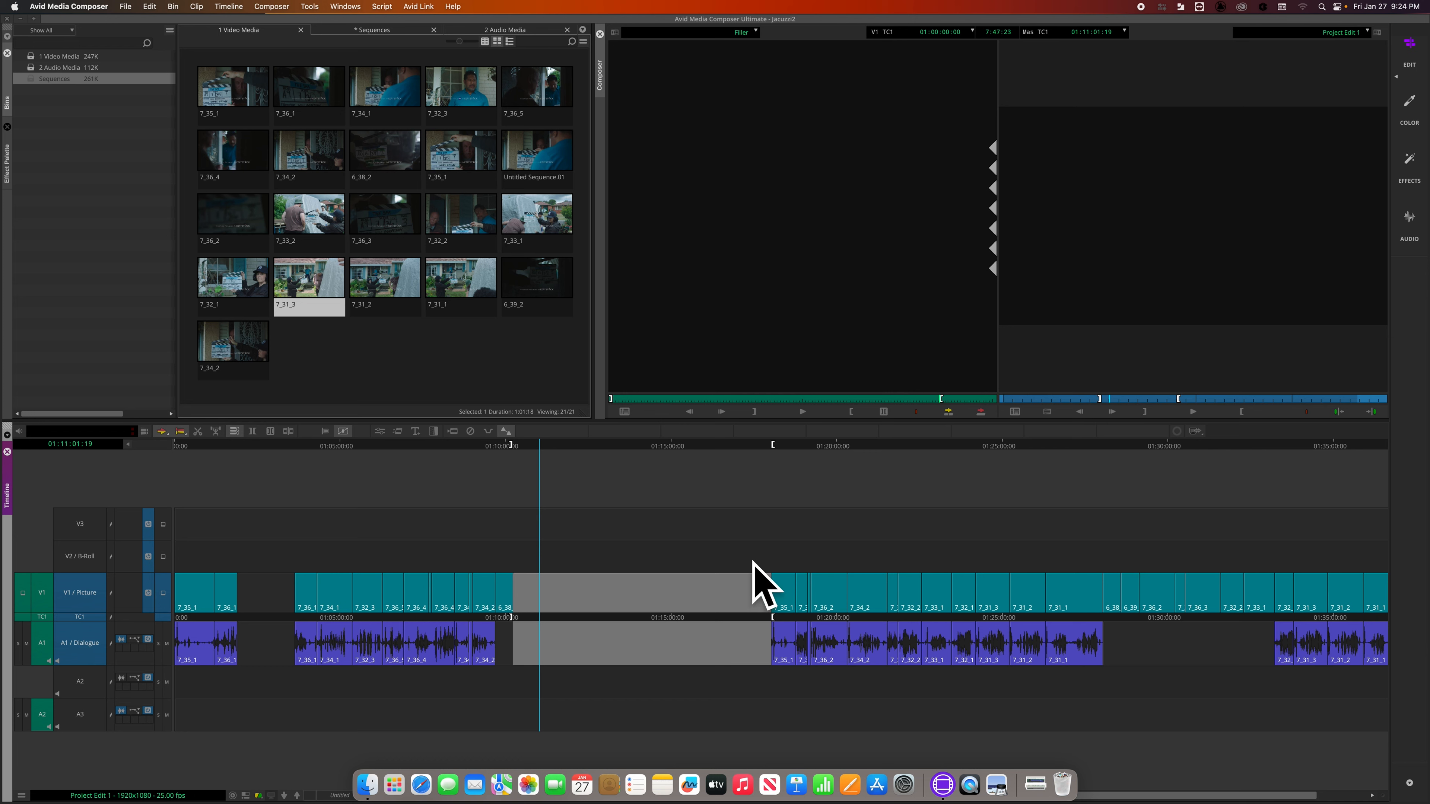
mouse_move(861, 442)
left_mouse_down()
mouse_move(887, 446)
mouse_move(863, 447)
left_mouse_up()
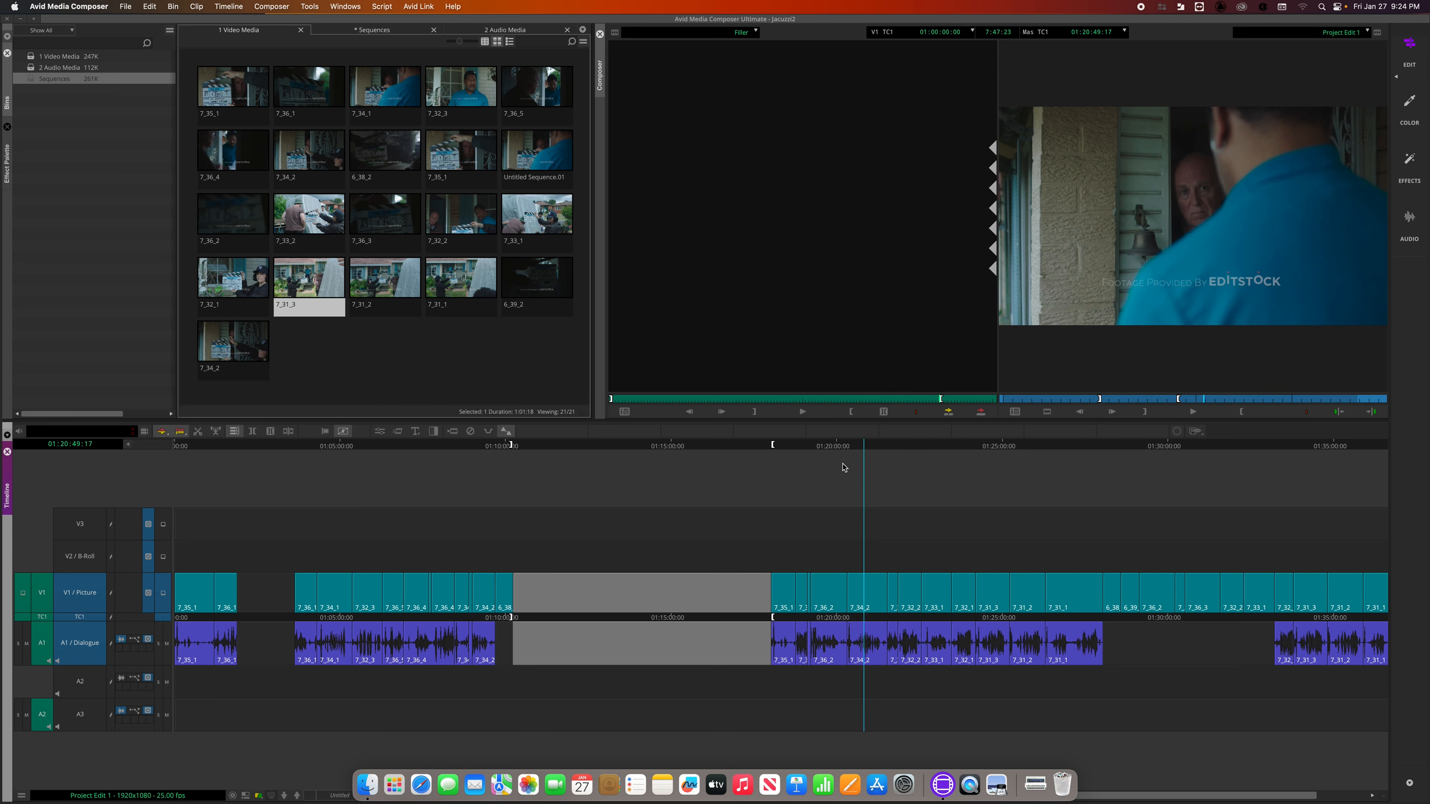
key("g")
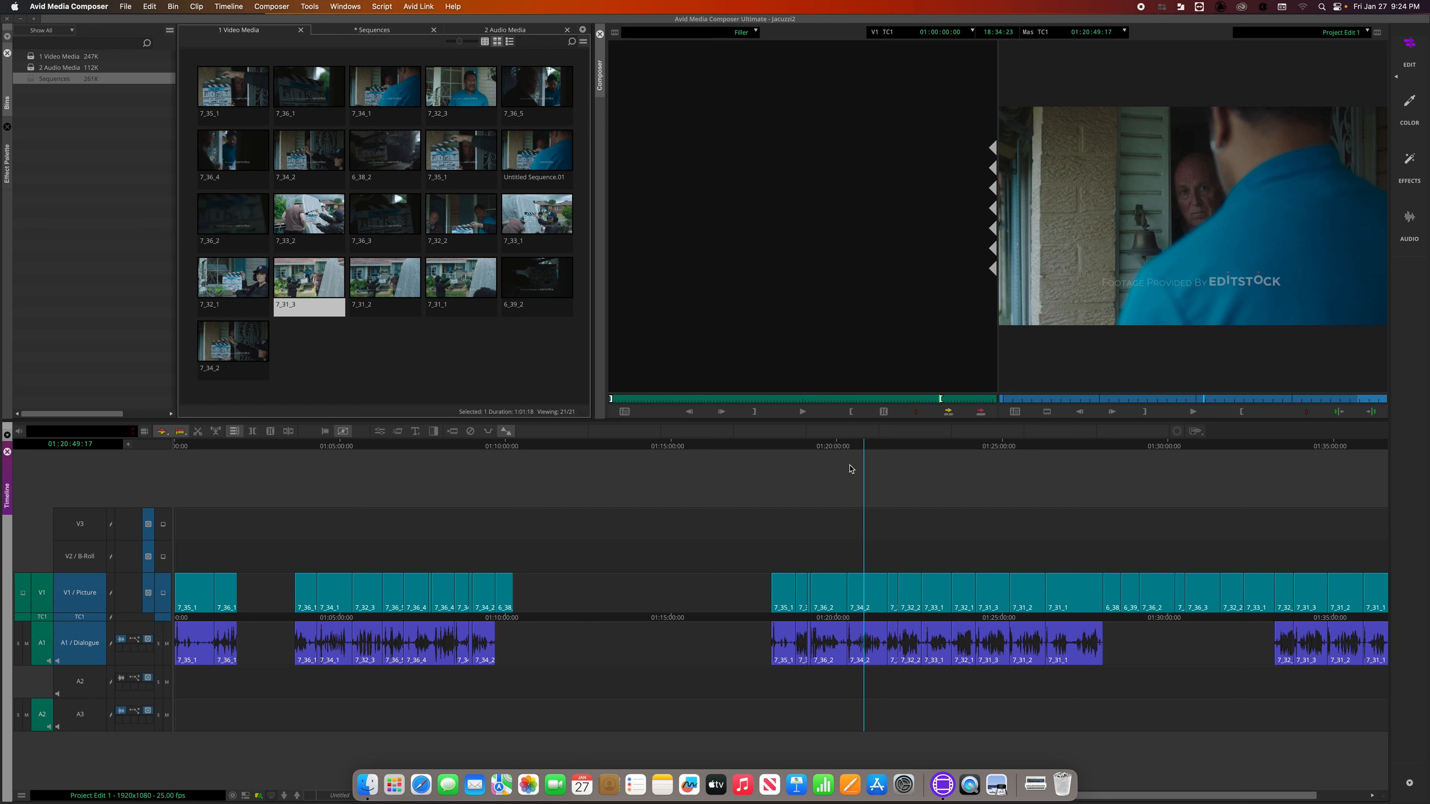
- Mark from the 7_34_2 head frame at 01:20:18:11 to 01:25:12:24 and extract that section from V1 and A1
key("a")
mouse_move(854, 448)
left_mouse_down()
mouse_move(881, 447)
mouse_move(857, 446)
left_mouse_up()
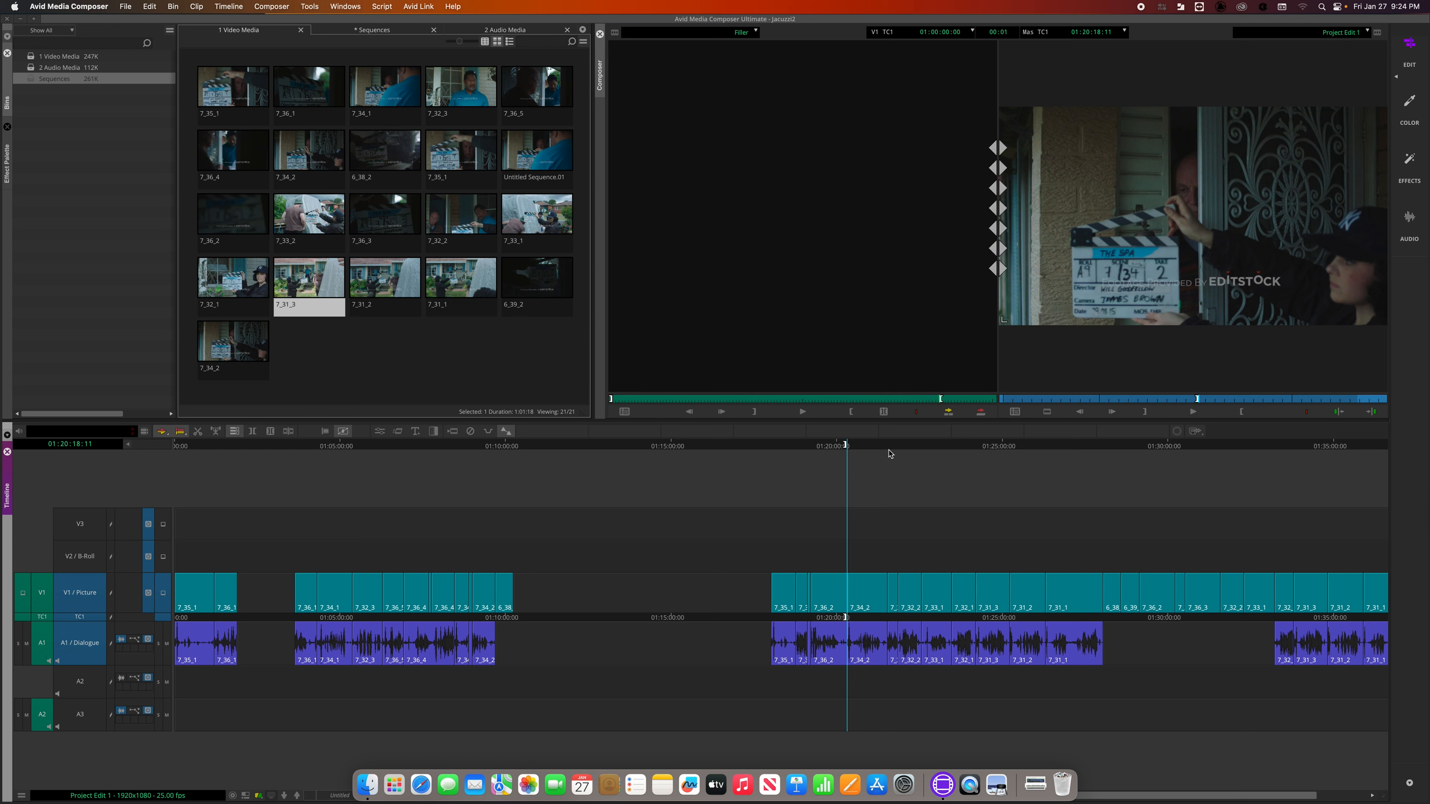
left_click(865, 446)
left_click_drag(864, 446, 1009, 449)
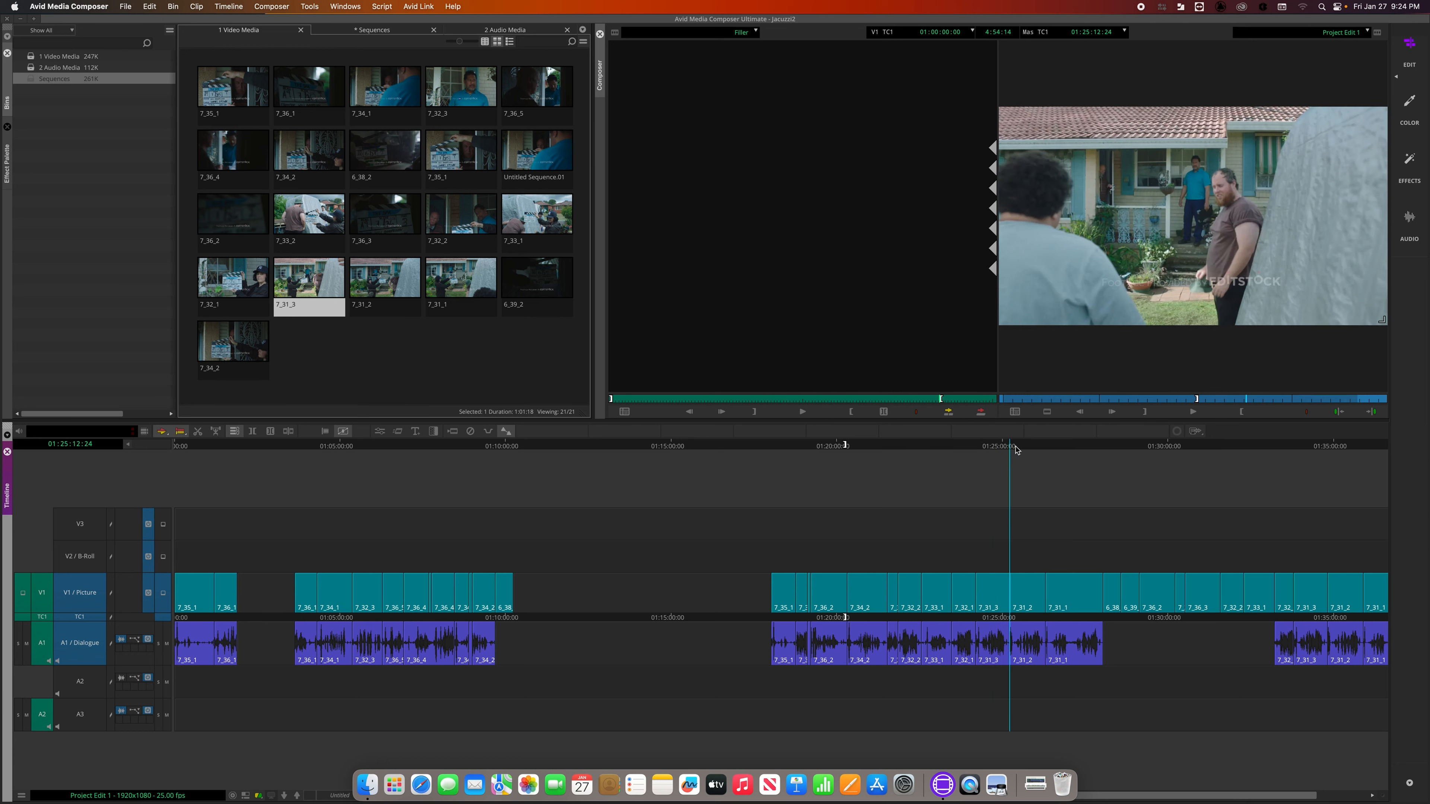
key("o")
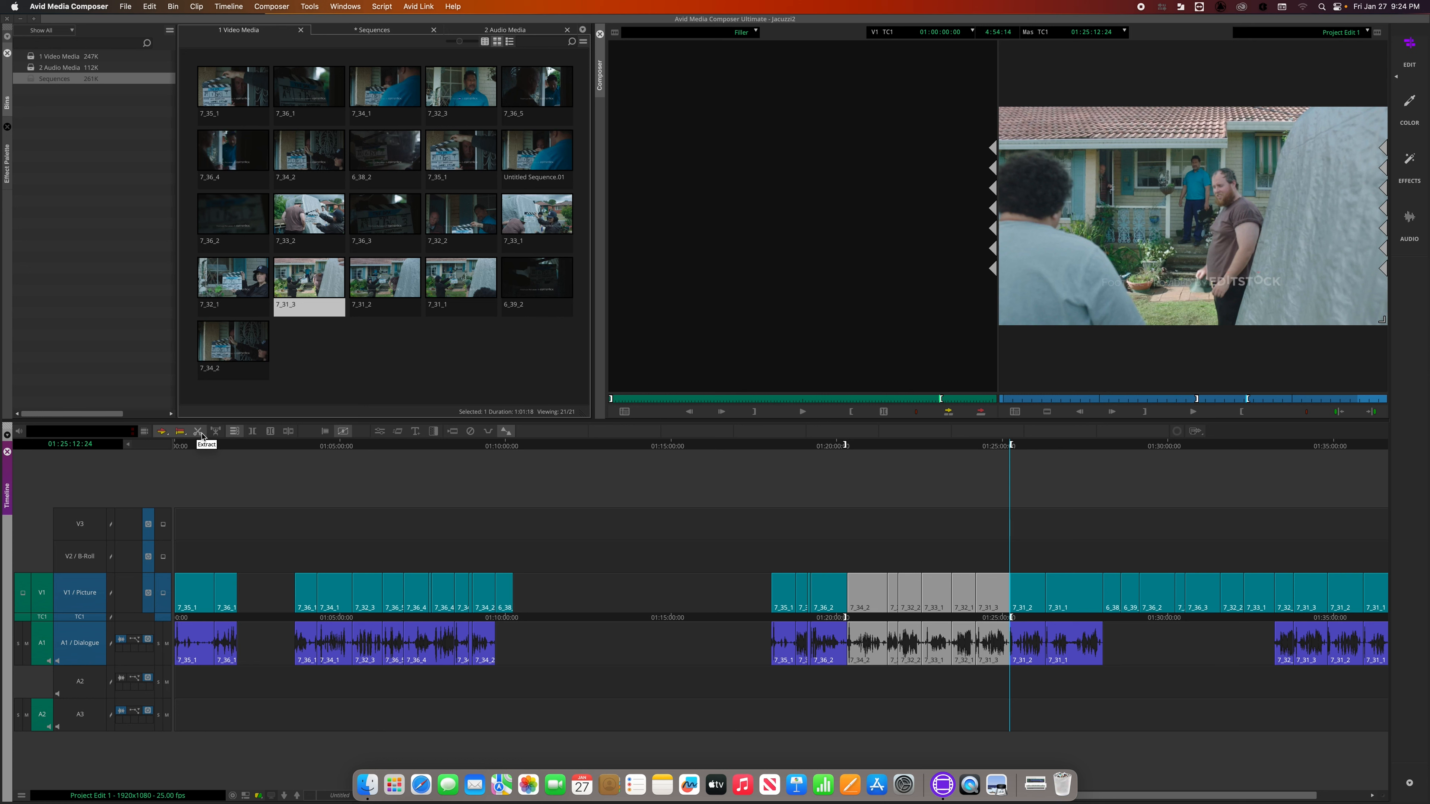
left_click(199, 432)
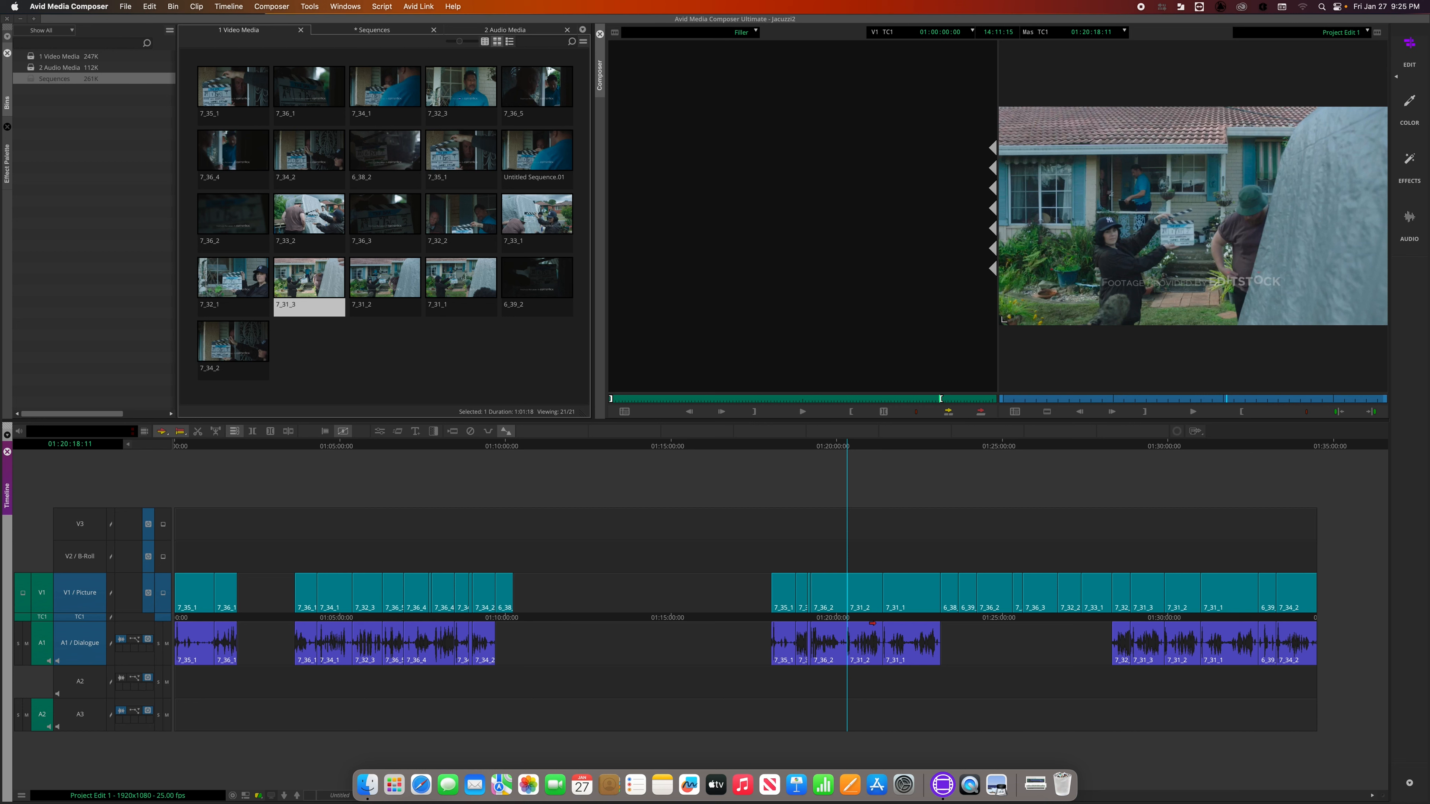
- Disable the A1 / Dialogue record track and mark the sequence from 01:20:18:11 to 01:23:07:16
left_click(88, 648)
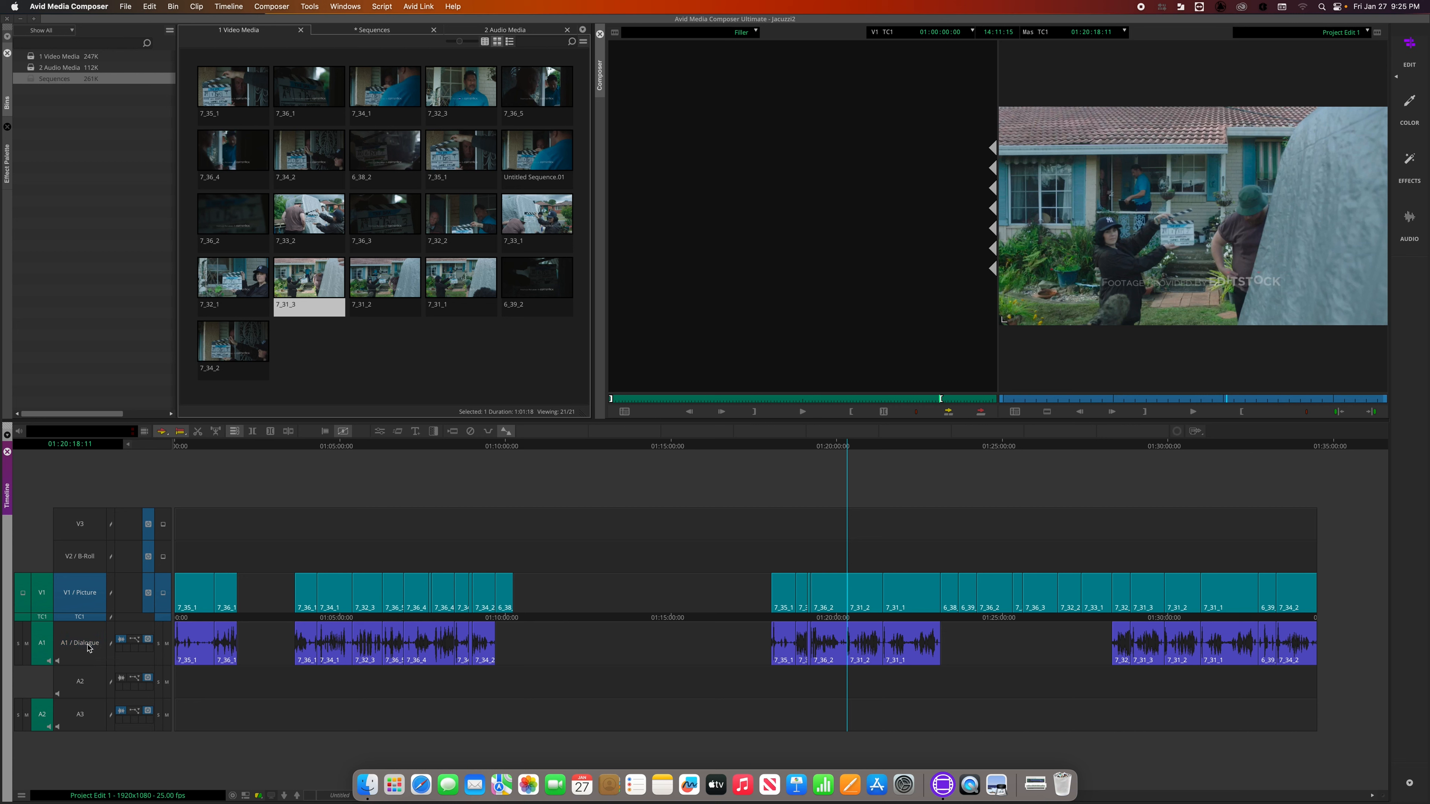
key("i")
mouse_move(940, 455)
left_mouse_down()
mouse_move(959, 451)
mouse_move(941, 451)
left_mouse_up()
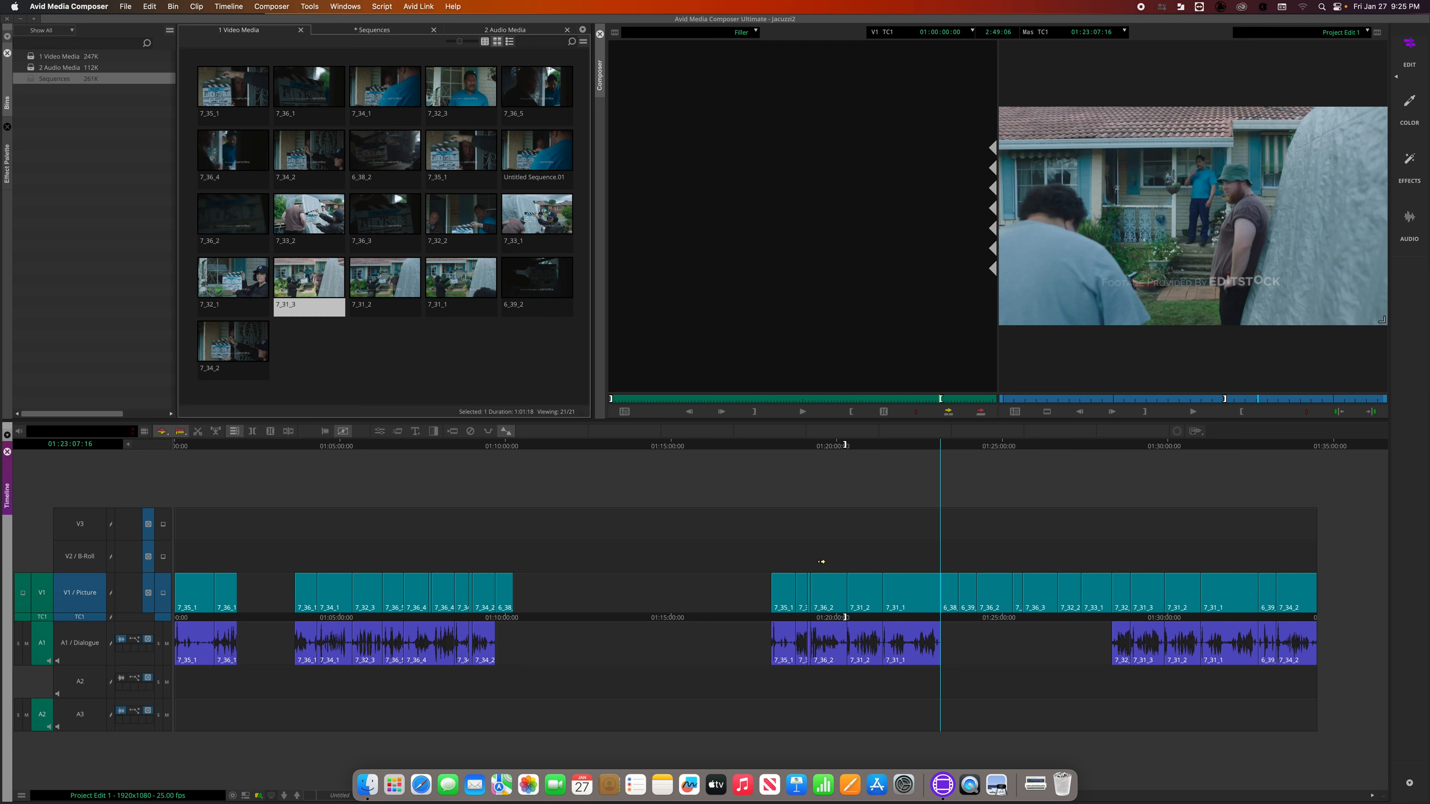
key("o")
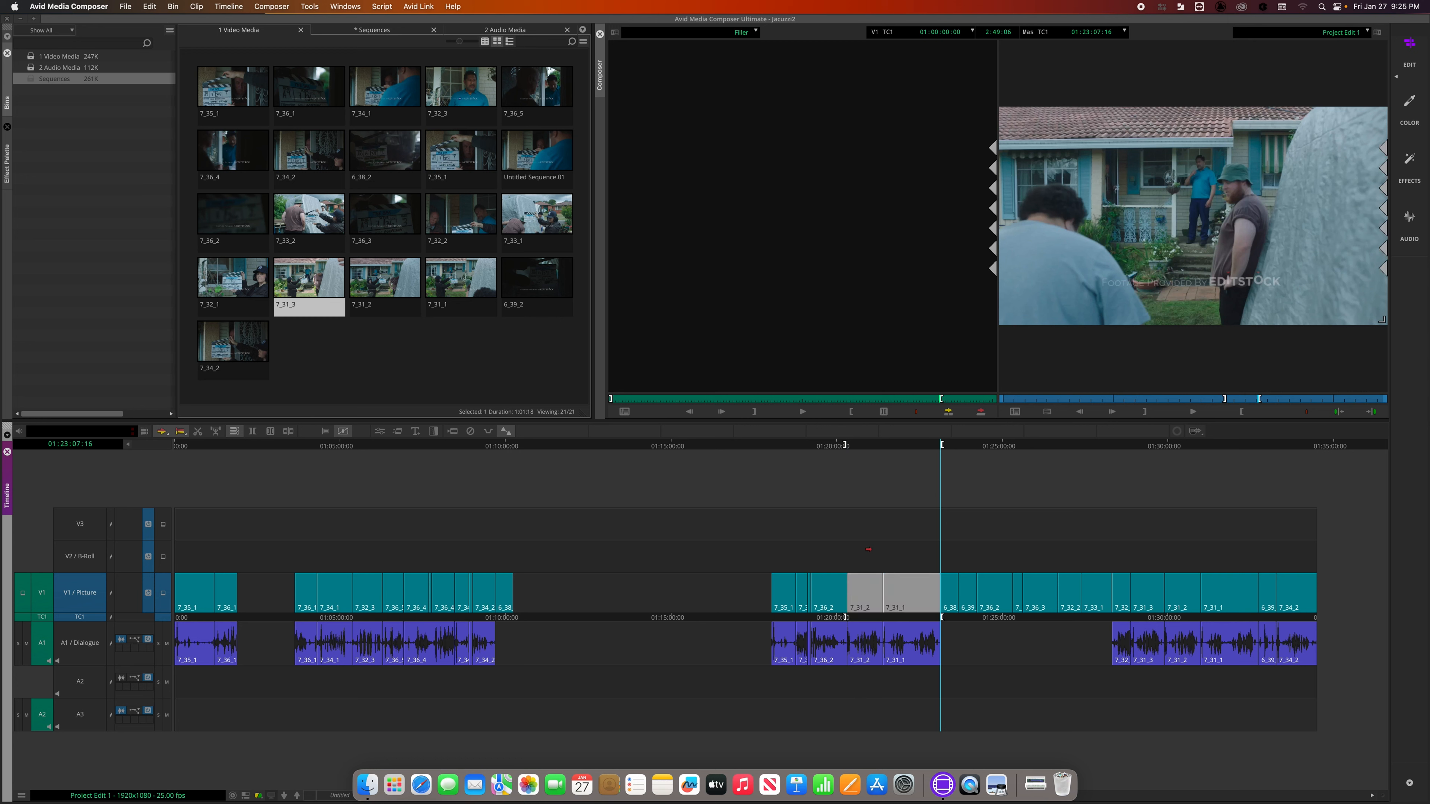
- Extract the marked section from V1 alone, play back from 01:28:40:06 to check sync, and undo the extraction
key("x")
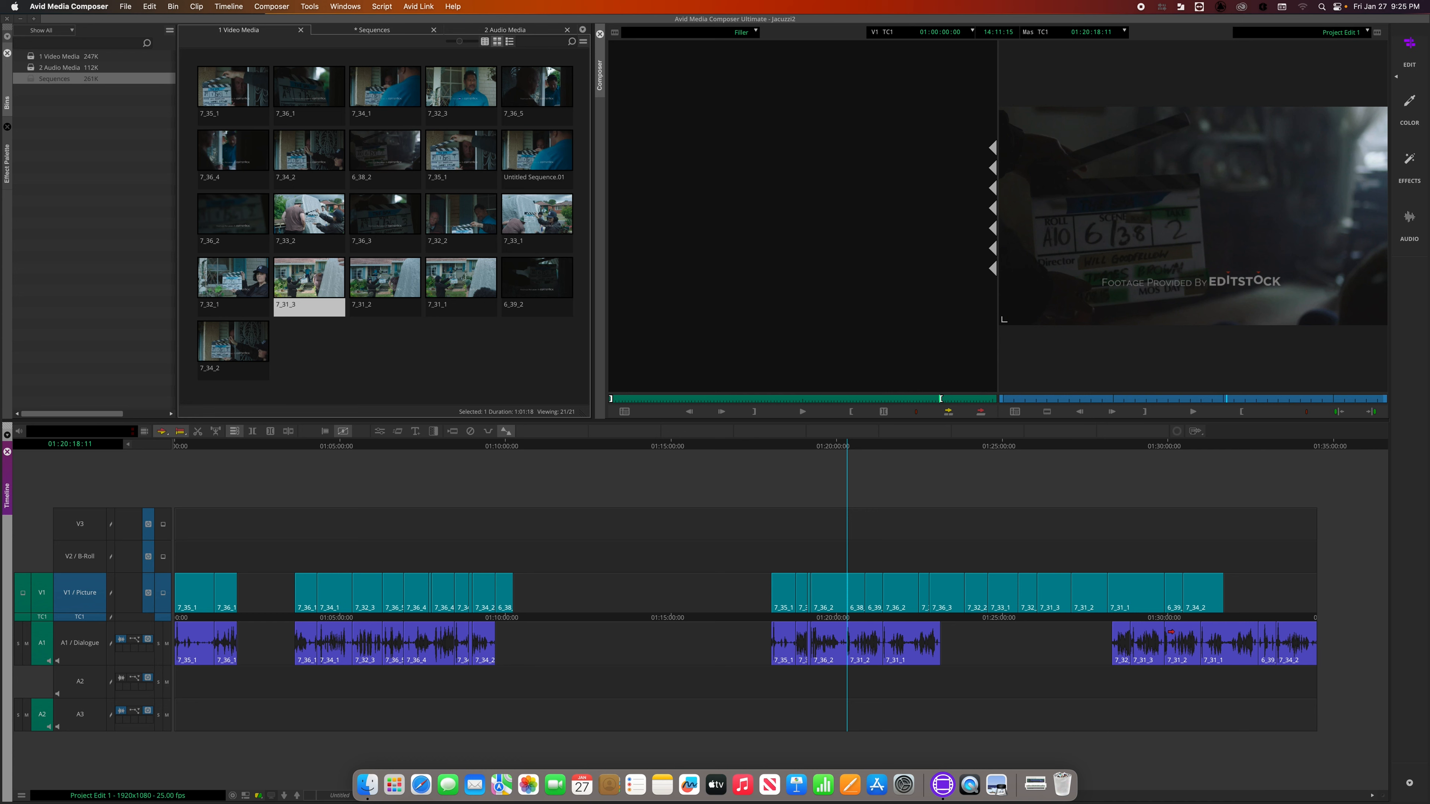
left_click_drag(1109, 449, 1124, 449)
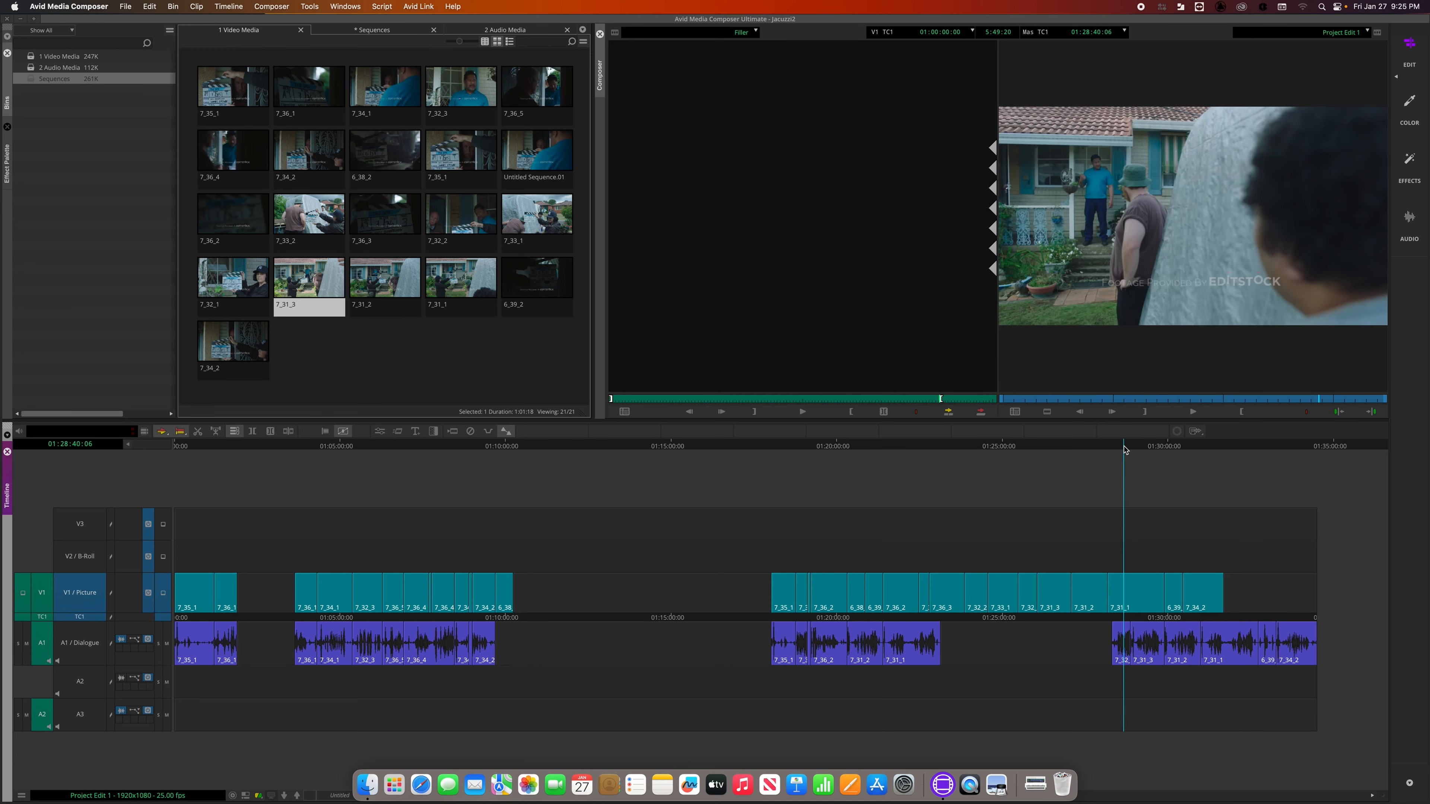
key("space")
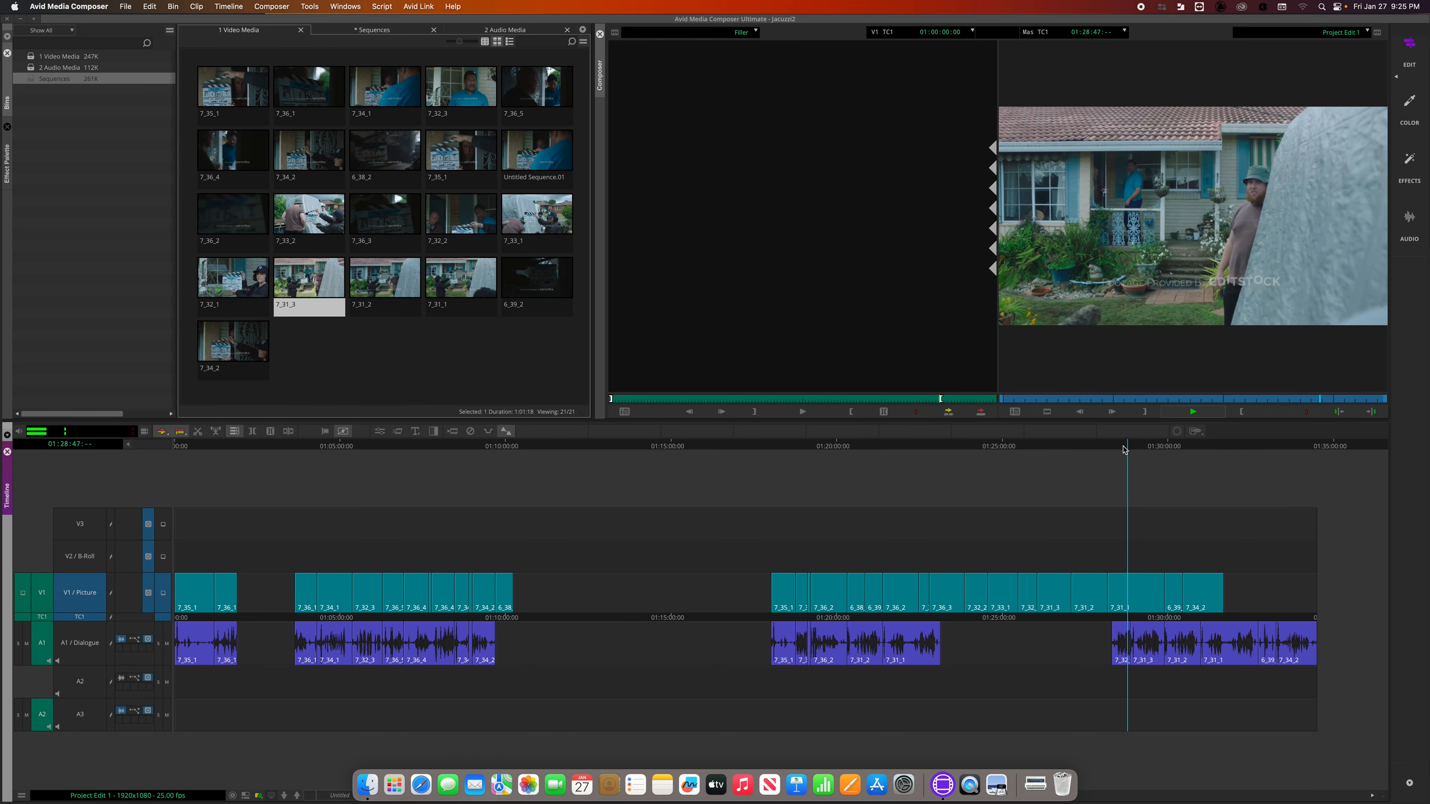
key("space")
key("super+z")
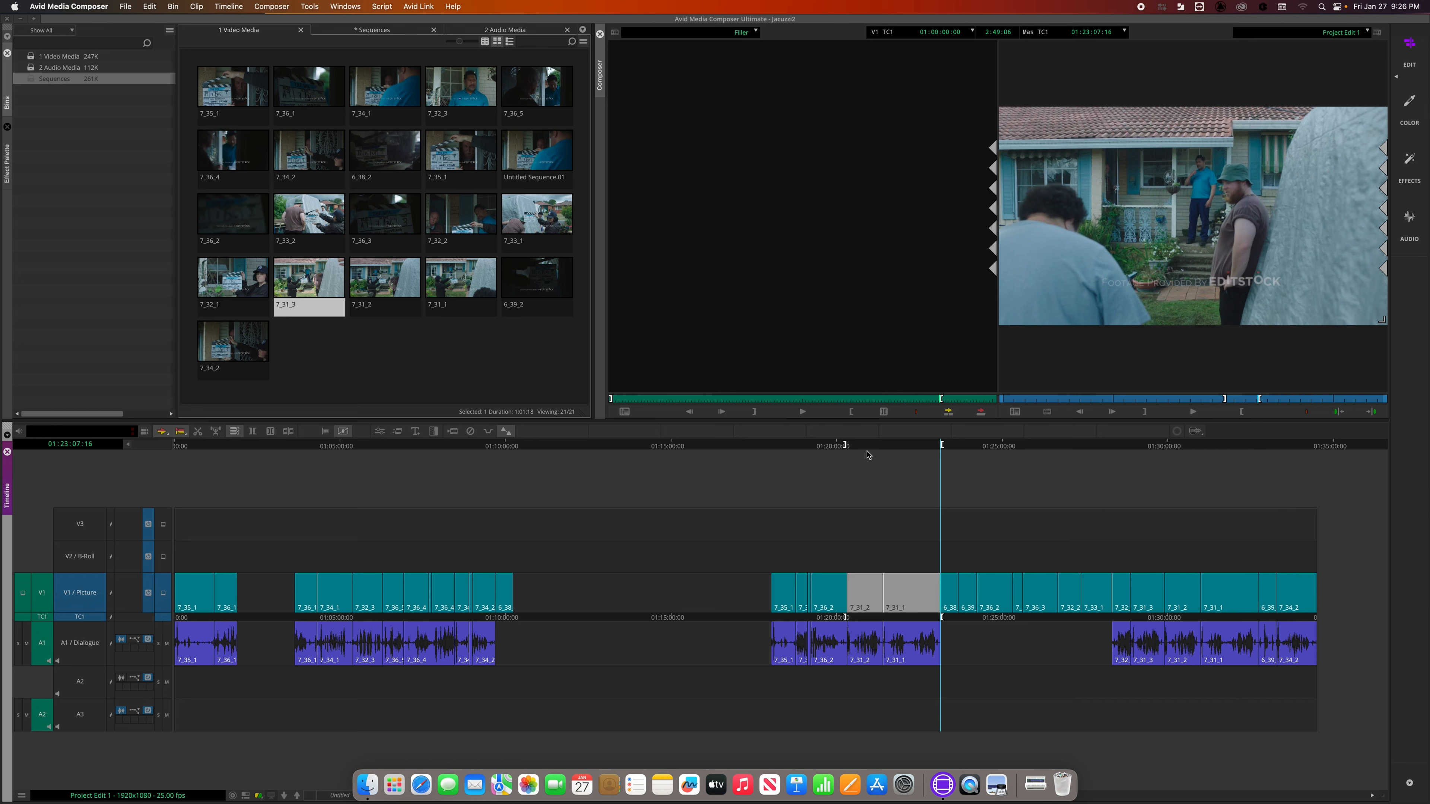
- Clear the in and out marks and mark the whole V1 clip under the playhead at 01:06:35:16
left_click_drag(759, 444, 474, 480)
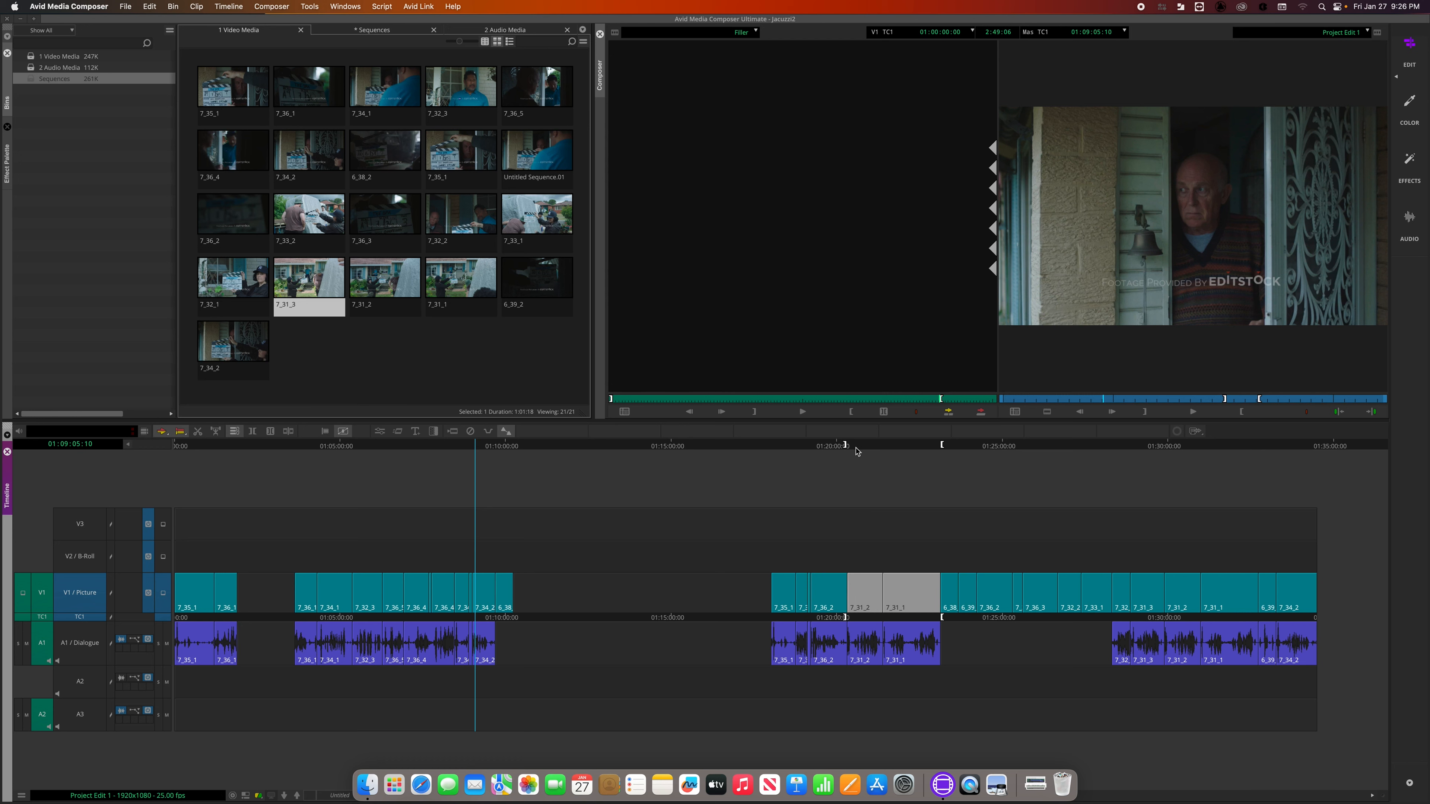
key("g")
left_click_drag(454, 451, 393, 450)
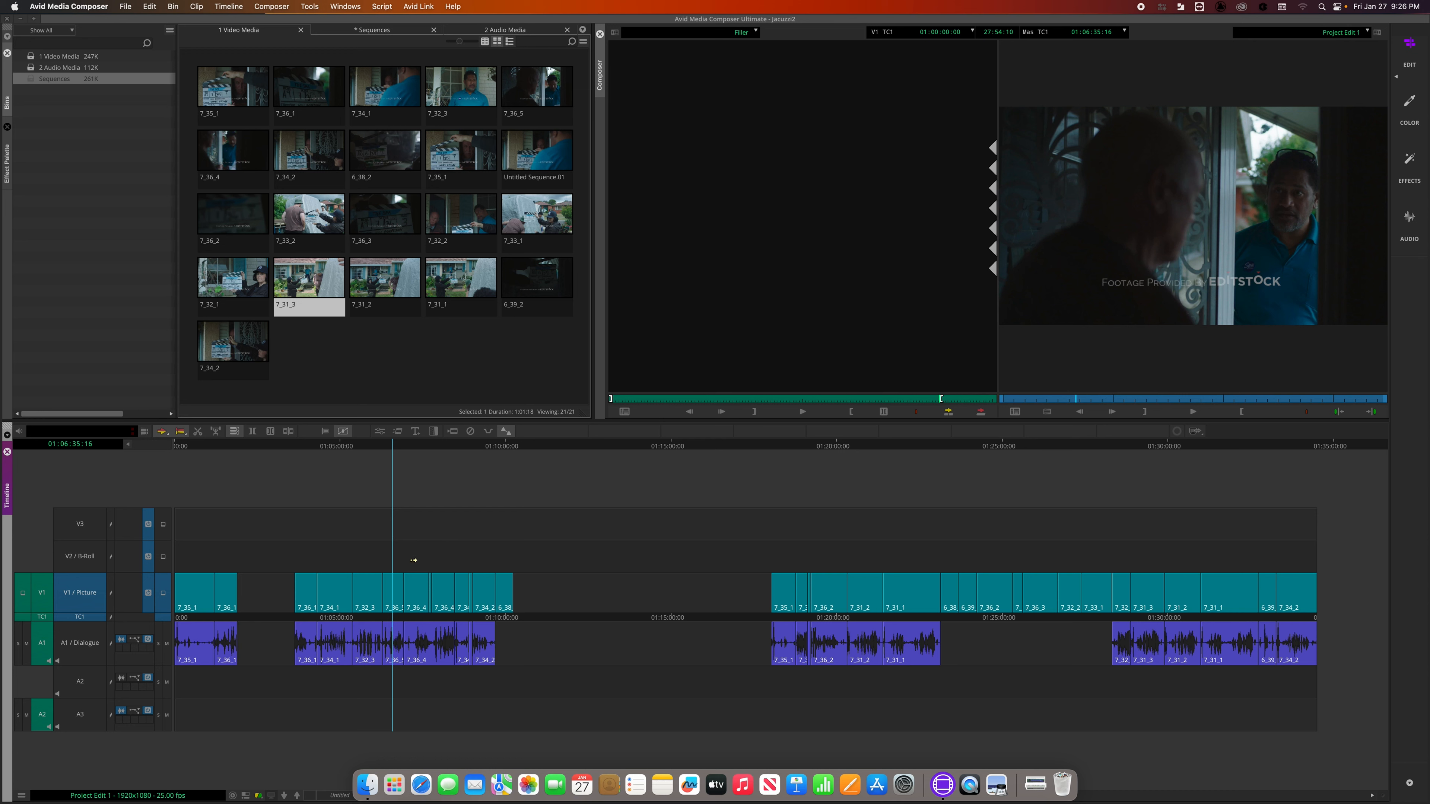
key("t")
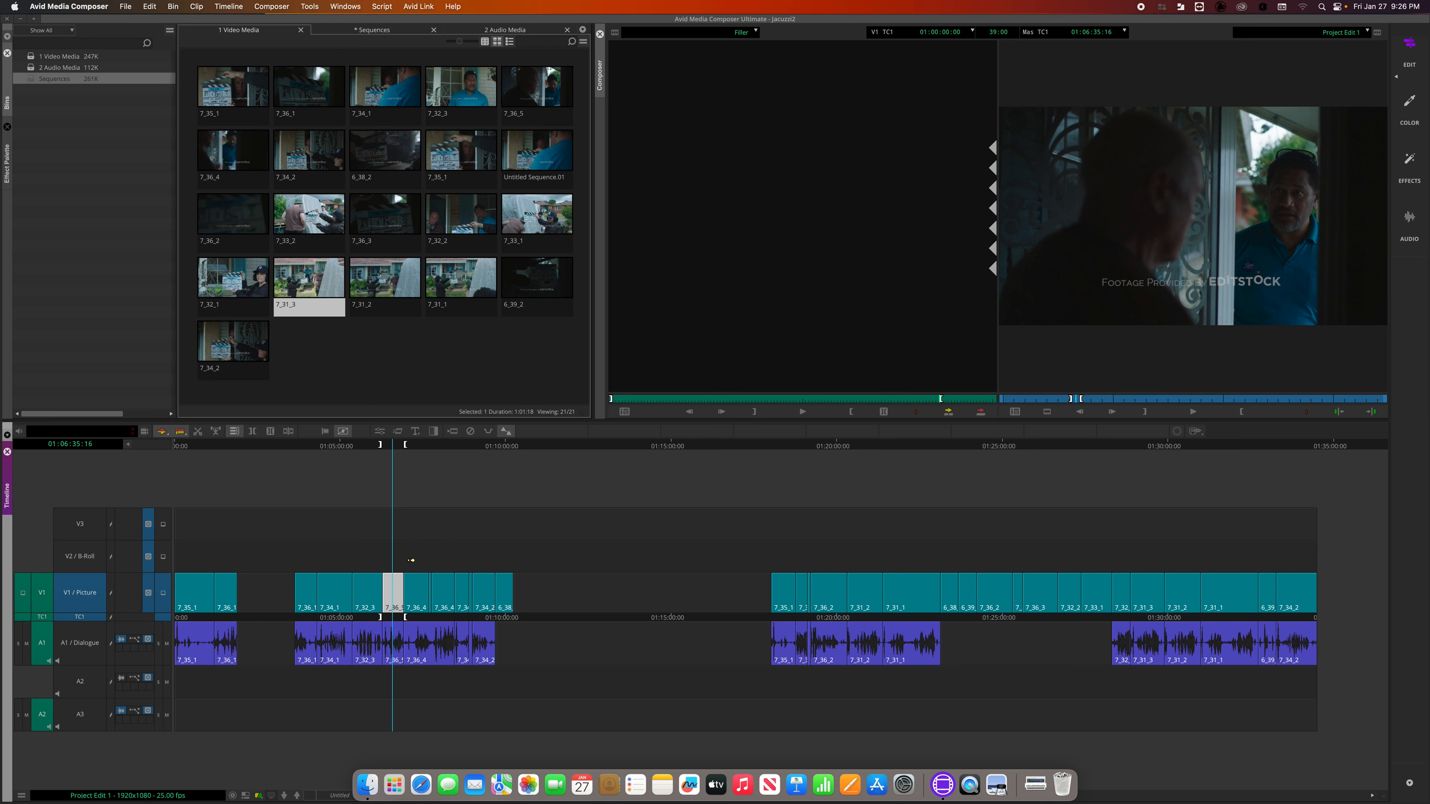